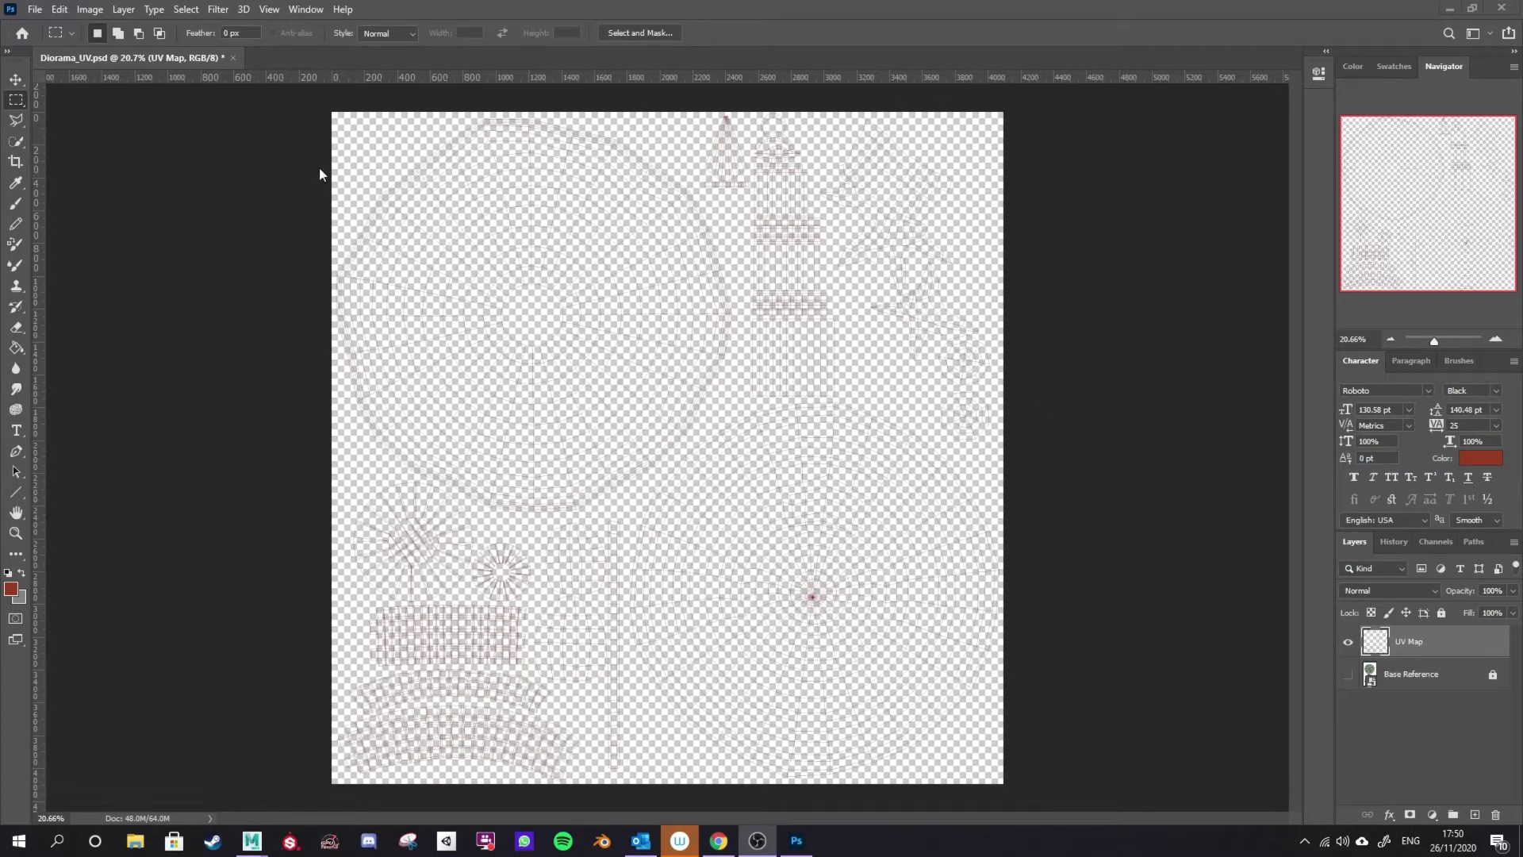
Try resizing the image to 50 percent of its width and height, and undo the resize
{"action": "left_click", "coordinate": [89, 8]}
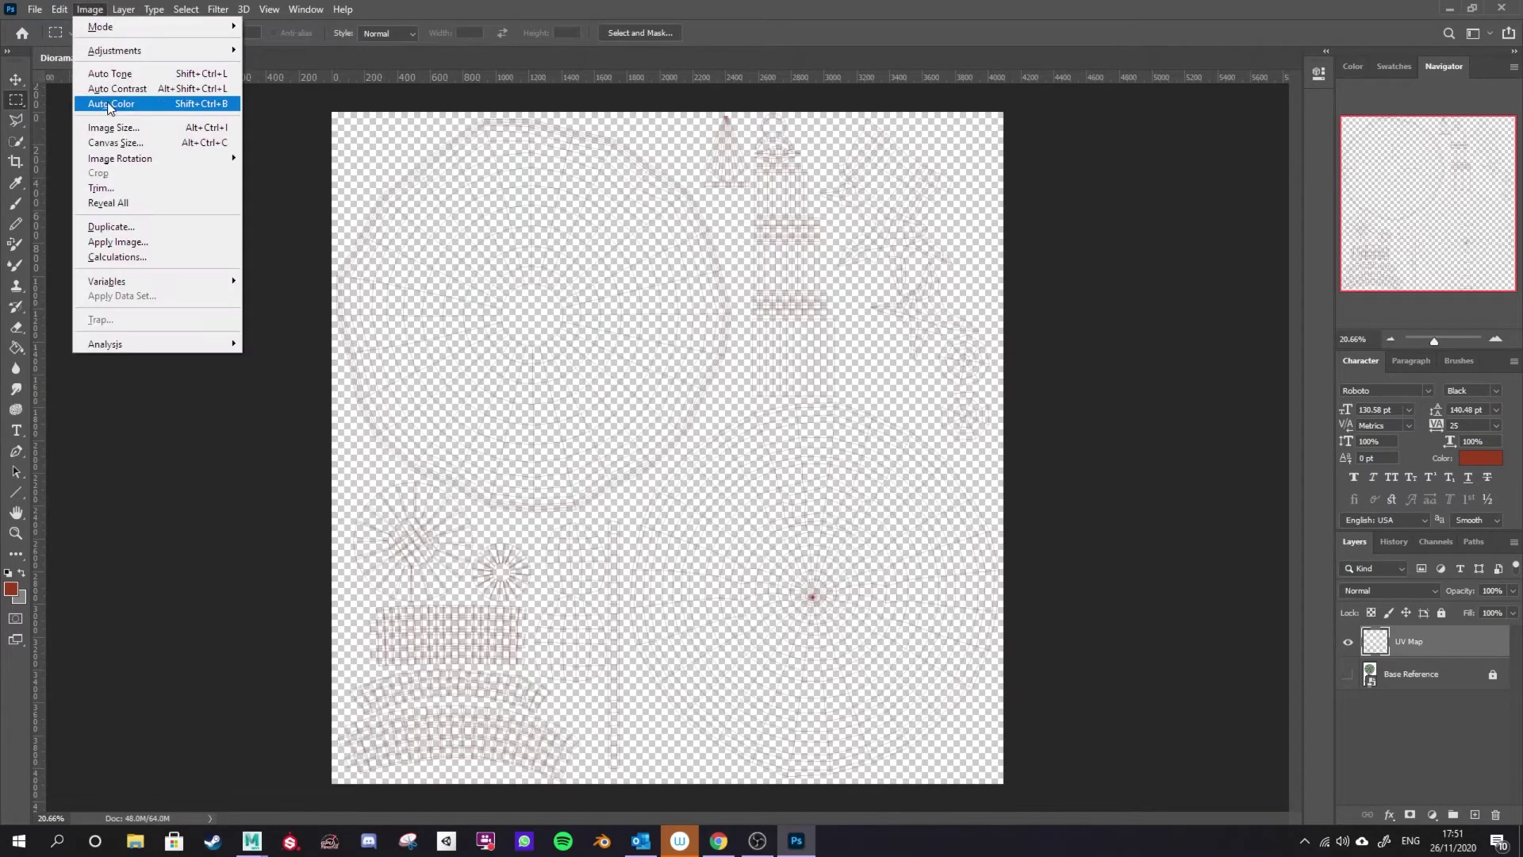
{"action": "left_click", "coordinate": [149, 127]}
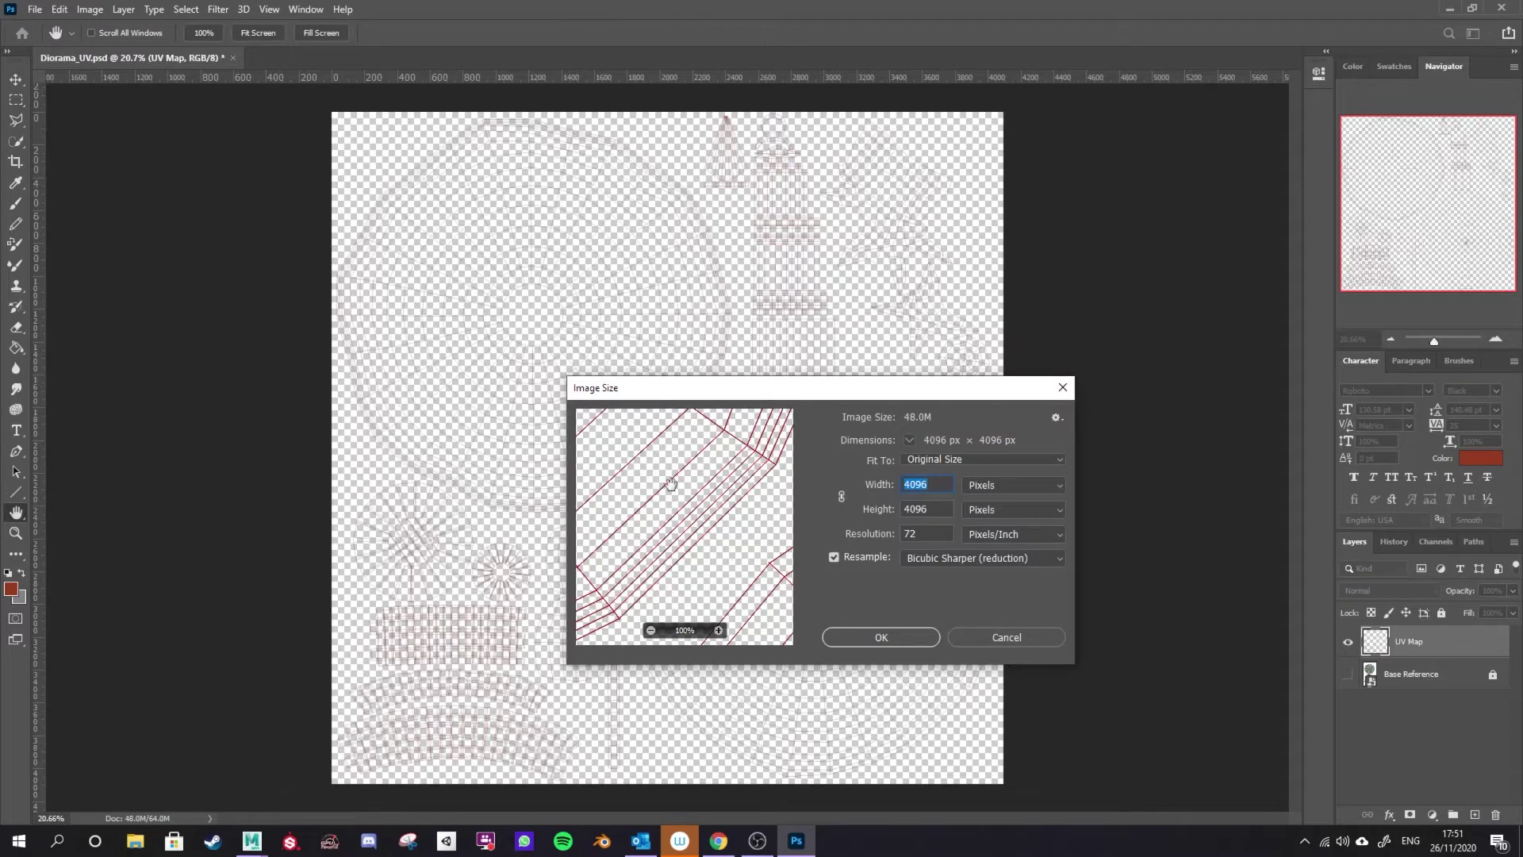
{"action": "left_click", "coordinate": [912, 511]}
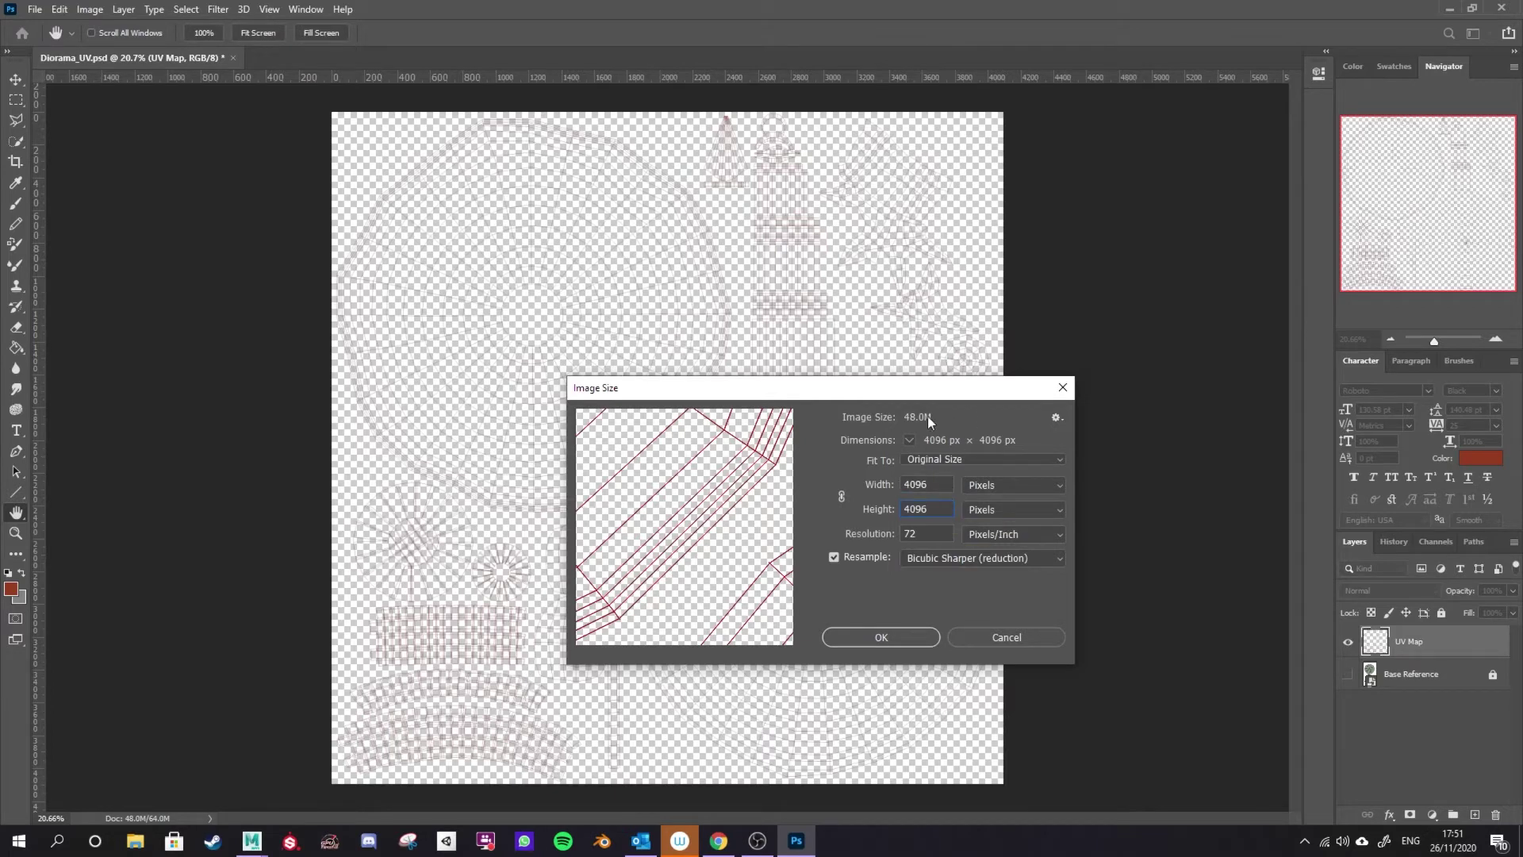
{"action": "left_click", "coordinate": [976, 485]}
{"action": "left_click", "coordinate": [1001, 498]}
{"action": "left_click_drag", "start_coordinate": [947, 484], "coordinate": [754, 481]}
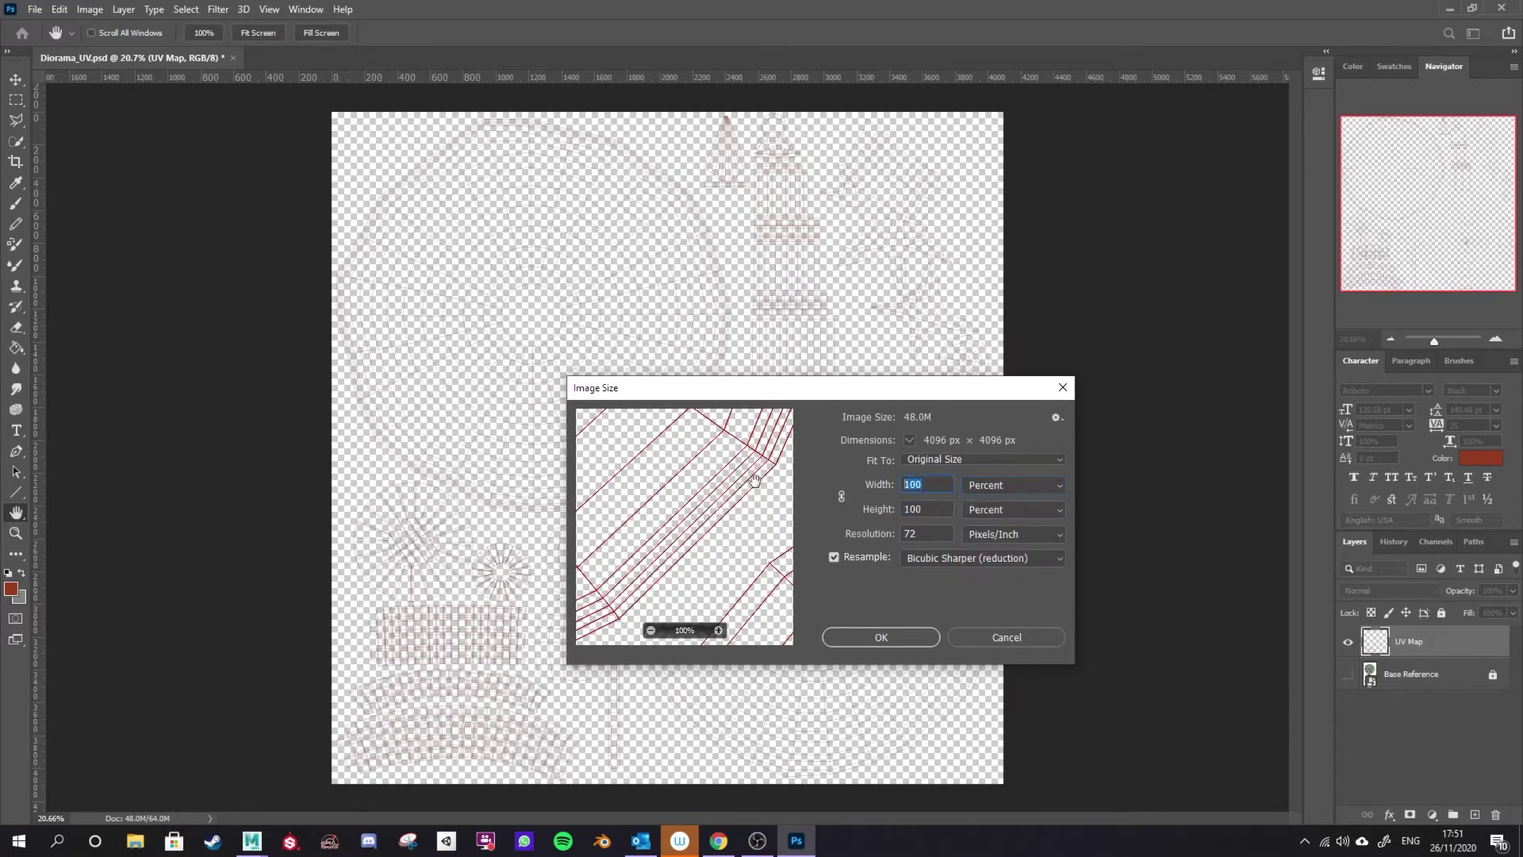
{"action": "type", "text": "2000"}
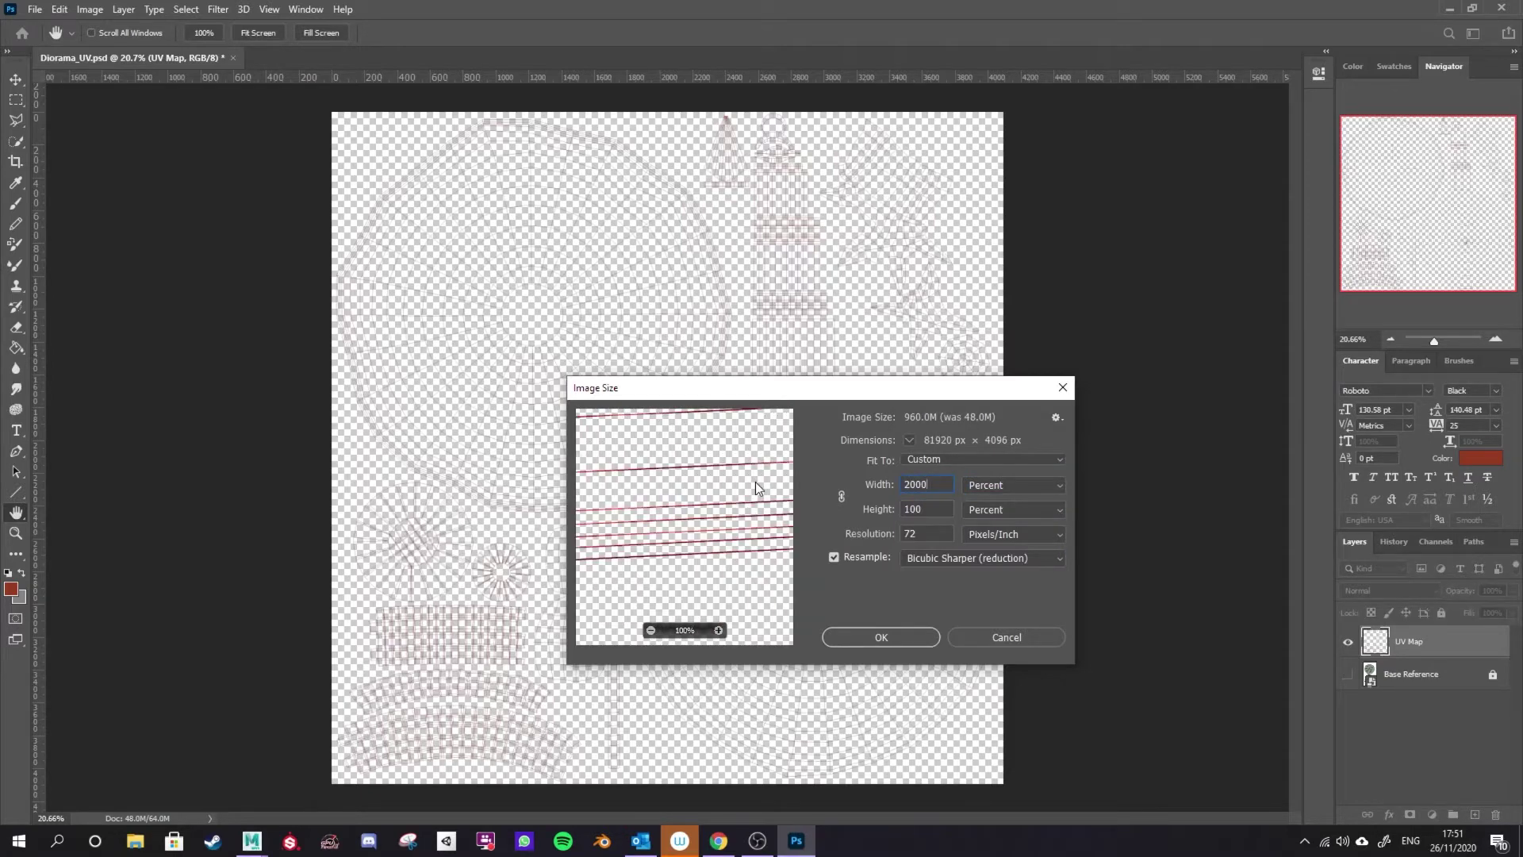
{"action": "key", "text": "BackSpace"}
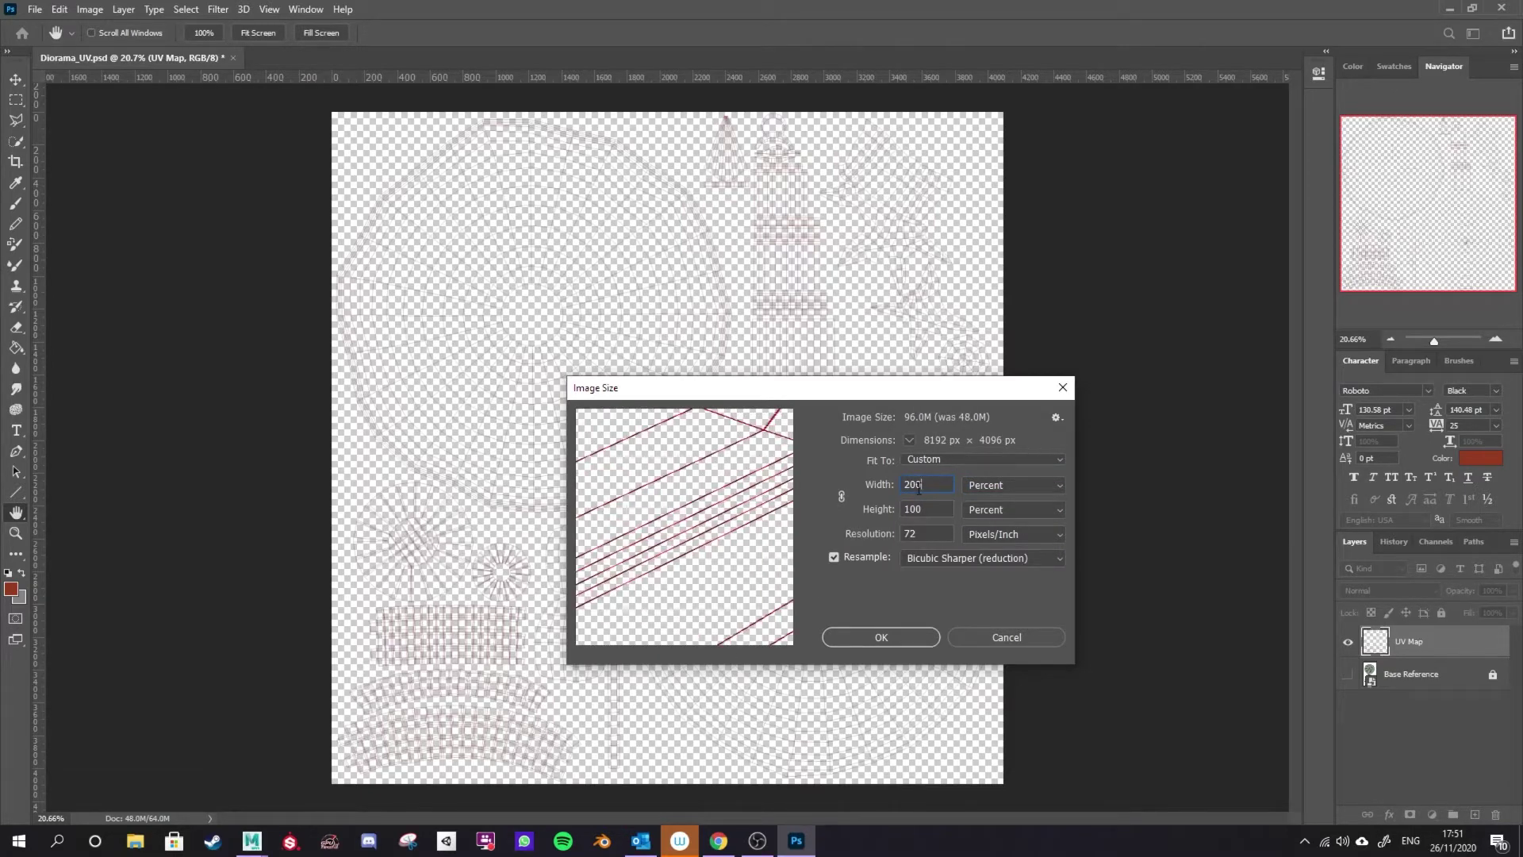
{"action": "left_click_drag", "start_coordinate": [923, 485], "coordinate": [880, 489]}
{"action": "type", "text": "50"}
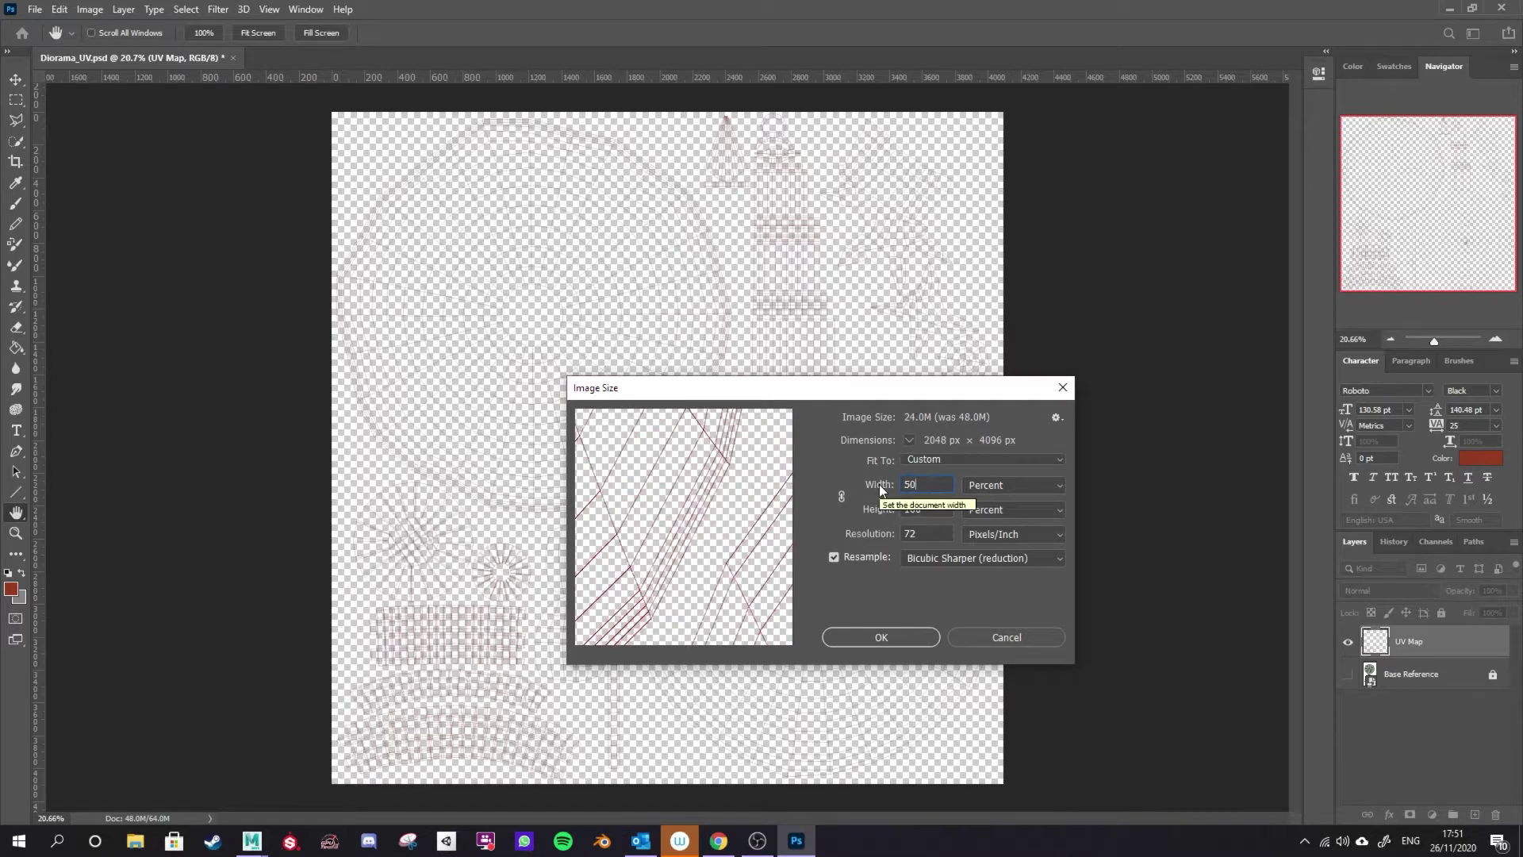
{"action": "key", "text": "Tab"}
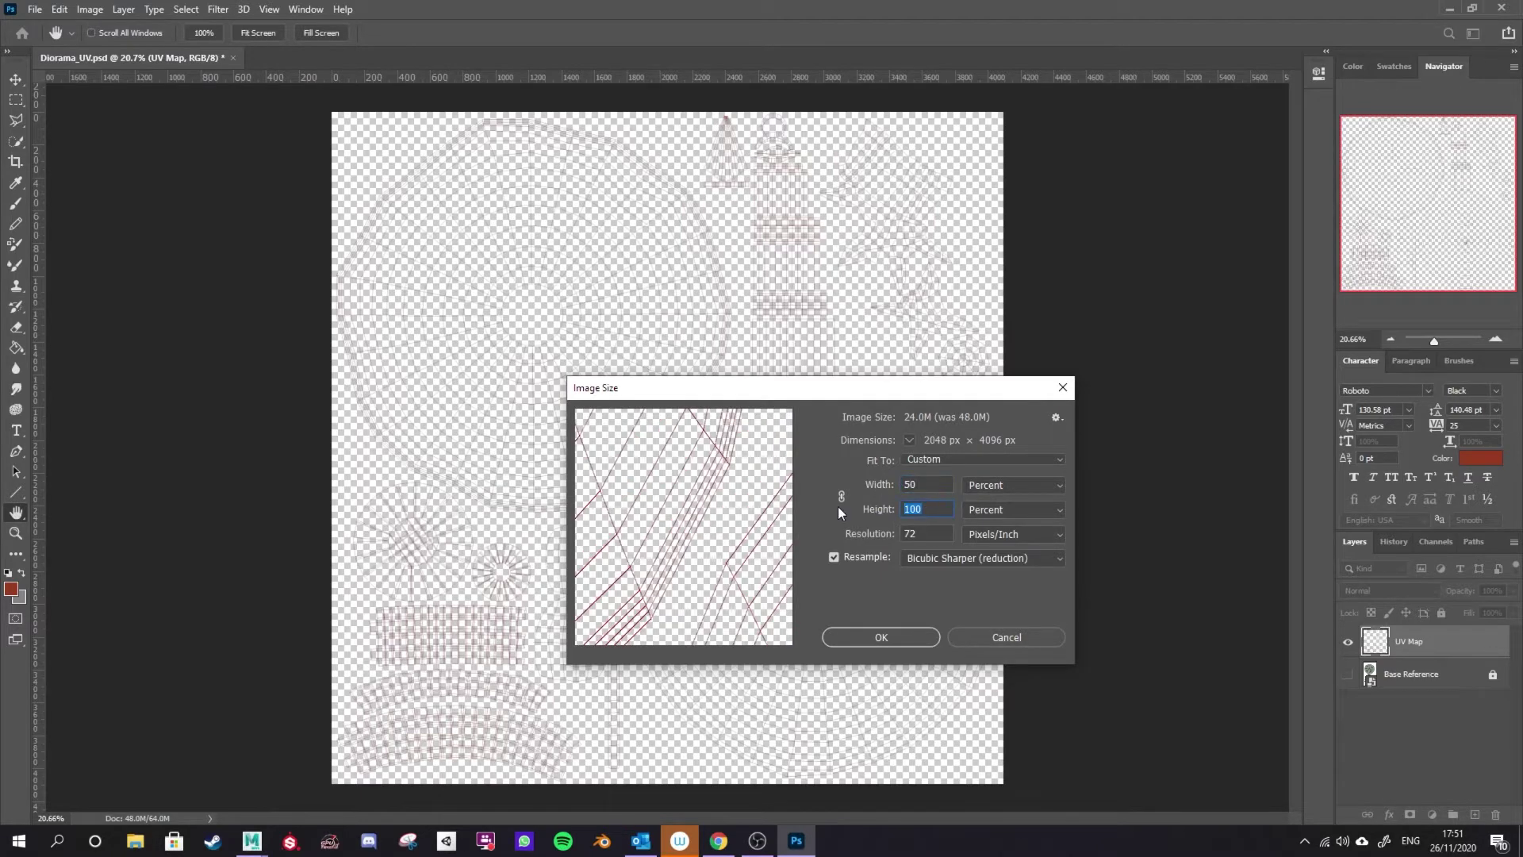
{"action": "type", "text": "50"}
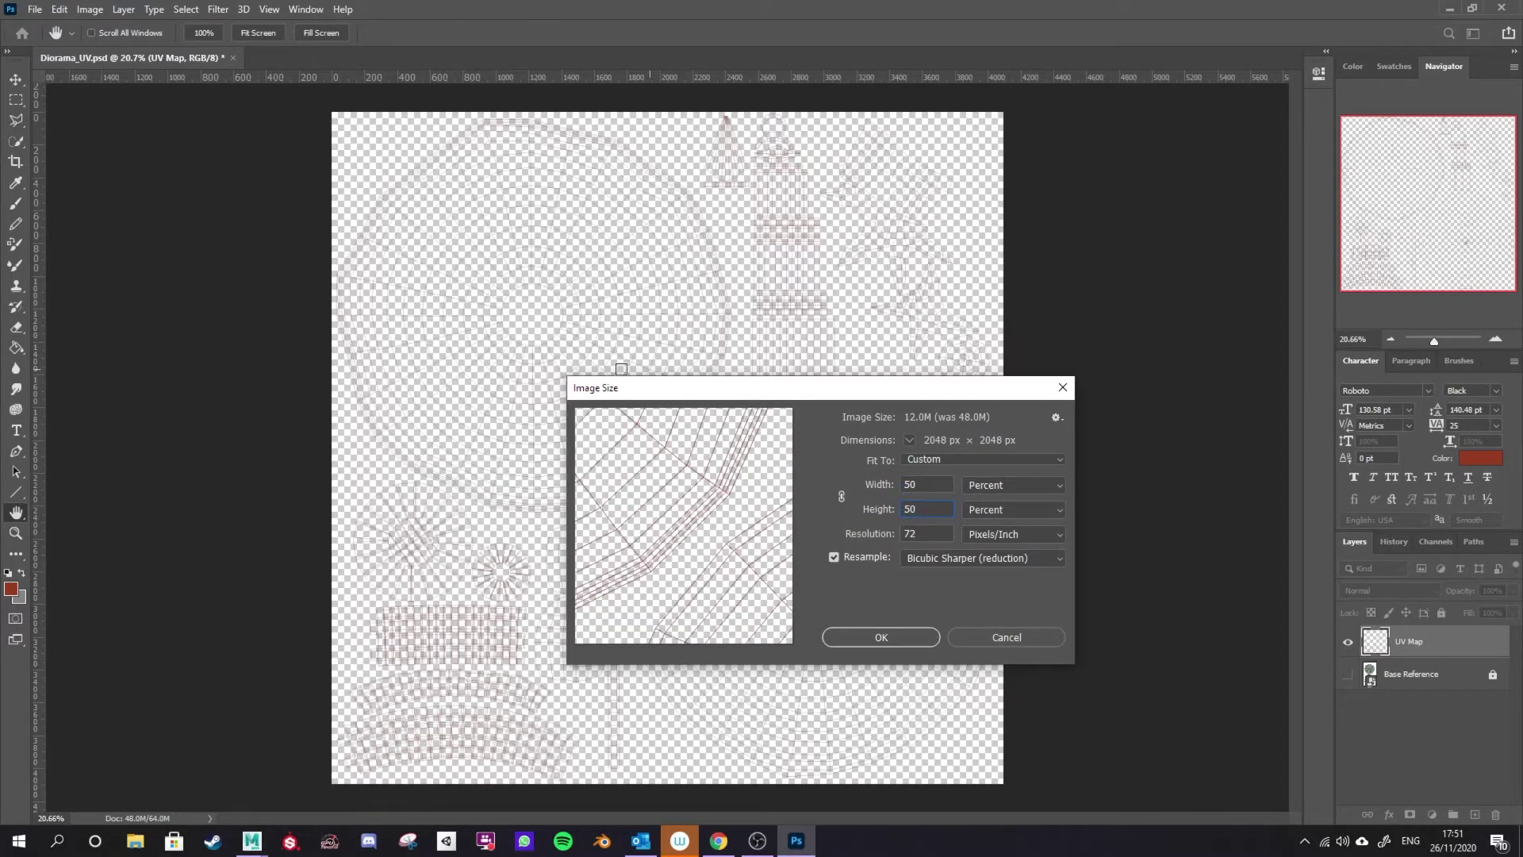
{"action": "left_click", "coordinate": [888, 636]}
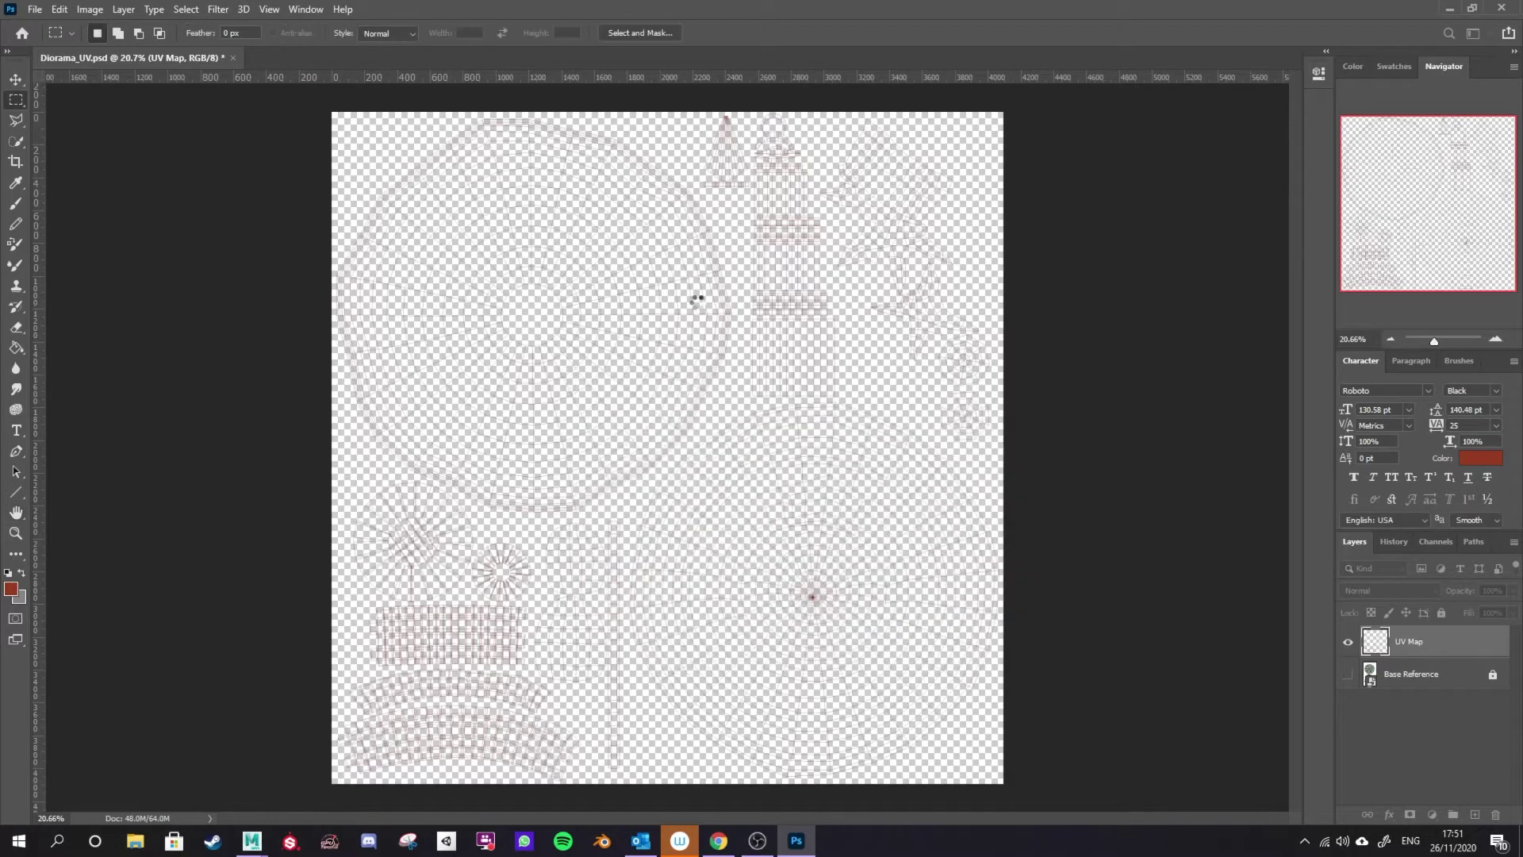
{"action": "key", "text": "ctrl+z"}
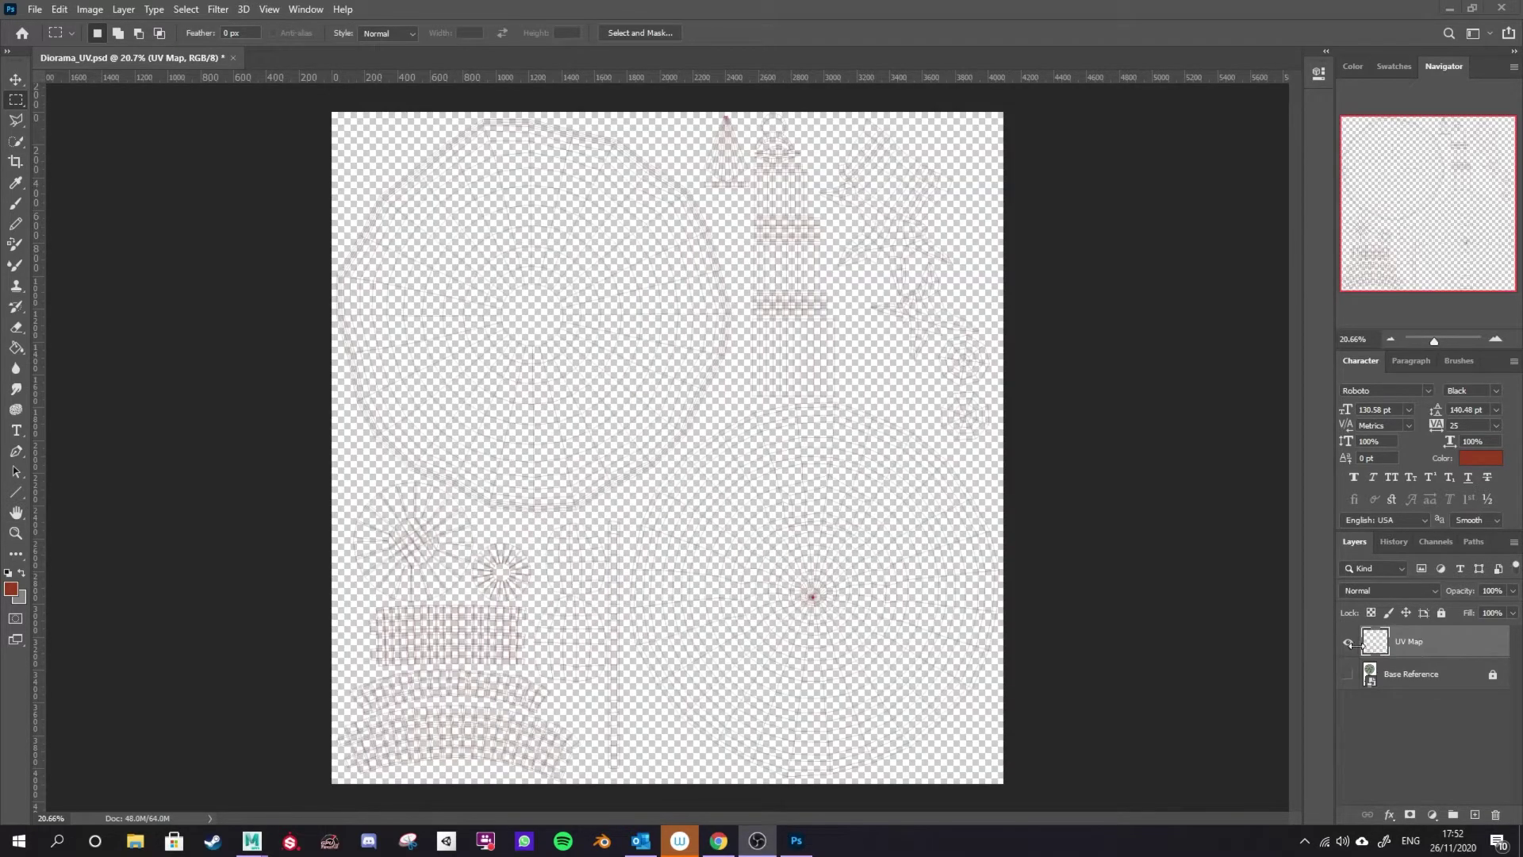
Lock the UV Map layer and make the Base Reference layer visible
{"action": "left_click", "coordinate": [1454, 644]}
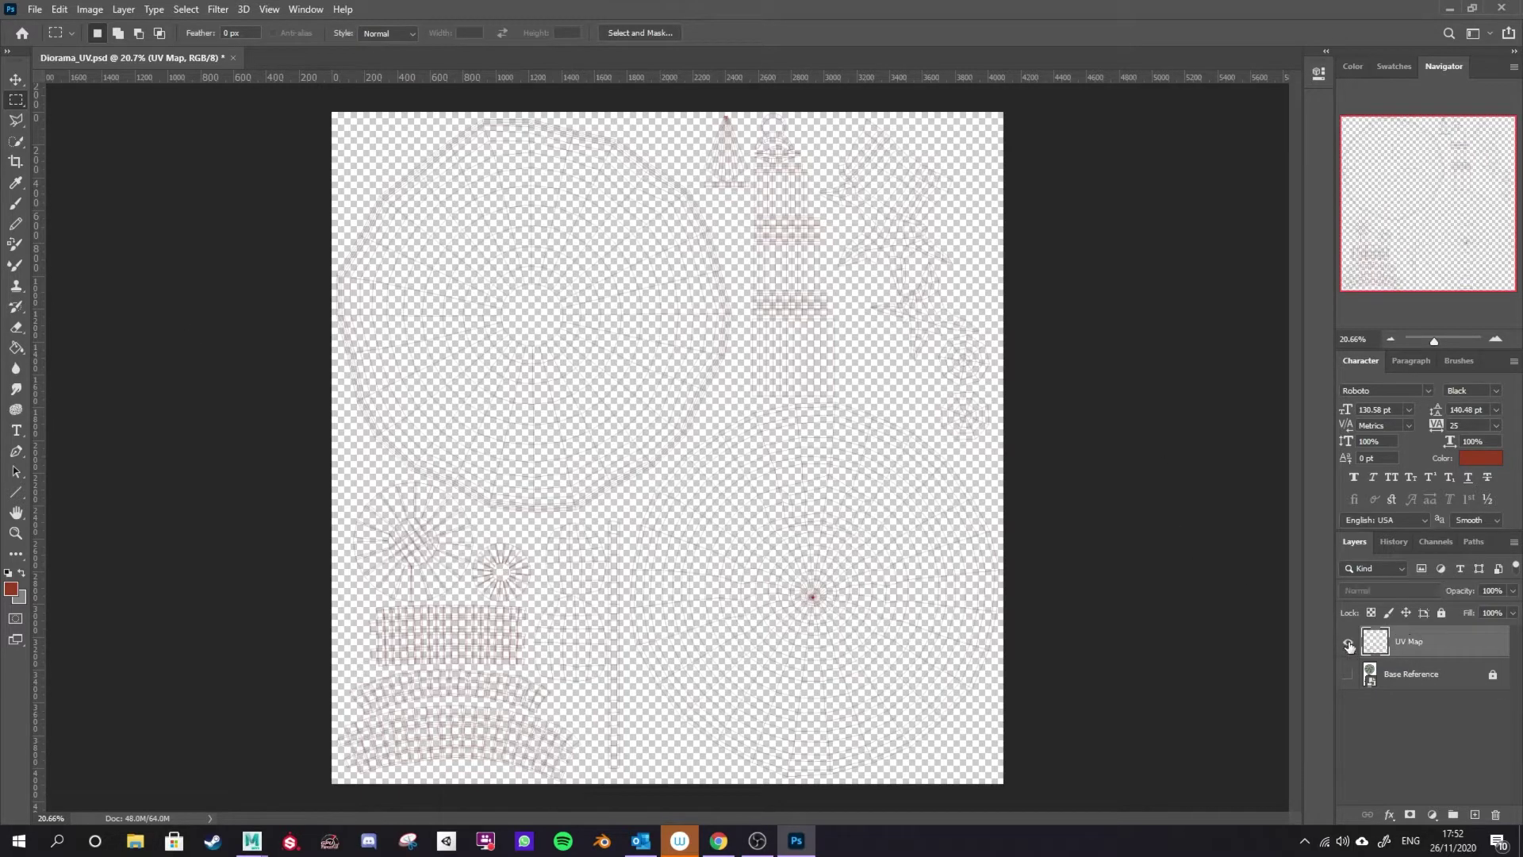
{"action": "left_click", "coordinate": [1442, 614]}
{"action": "left_click", "coordinate": [1451, 676]}
{"action": "left_click", "coordinate": [1347, 675]}
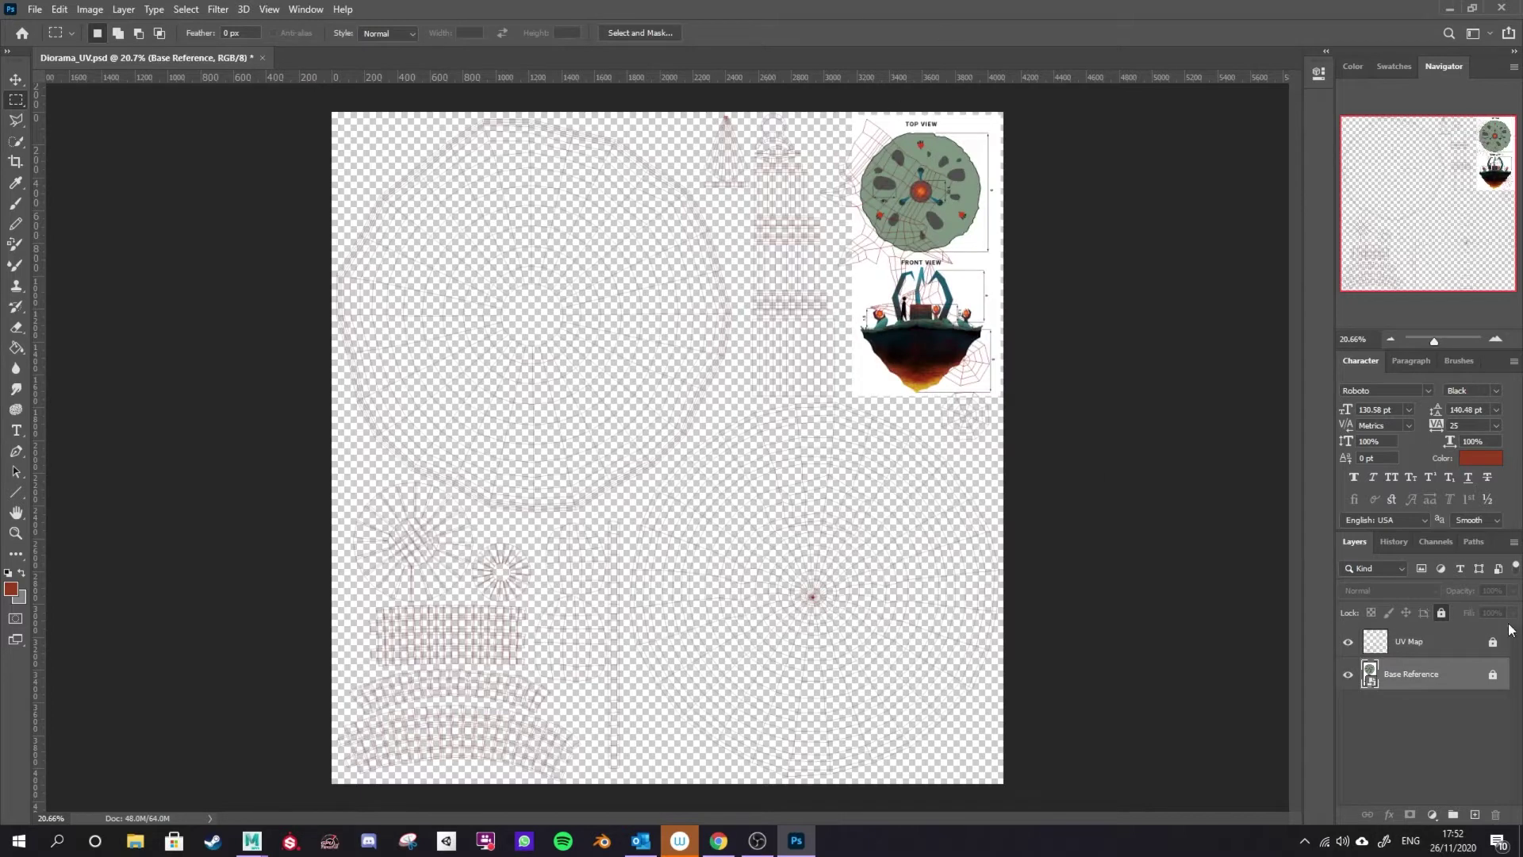
{"action": "left_click", "coordinate": [1347, 675]}
{"action": "left_click", "coordinate": [1348, 676]}
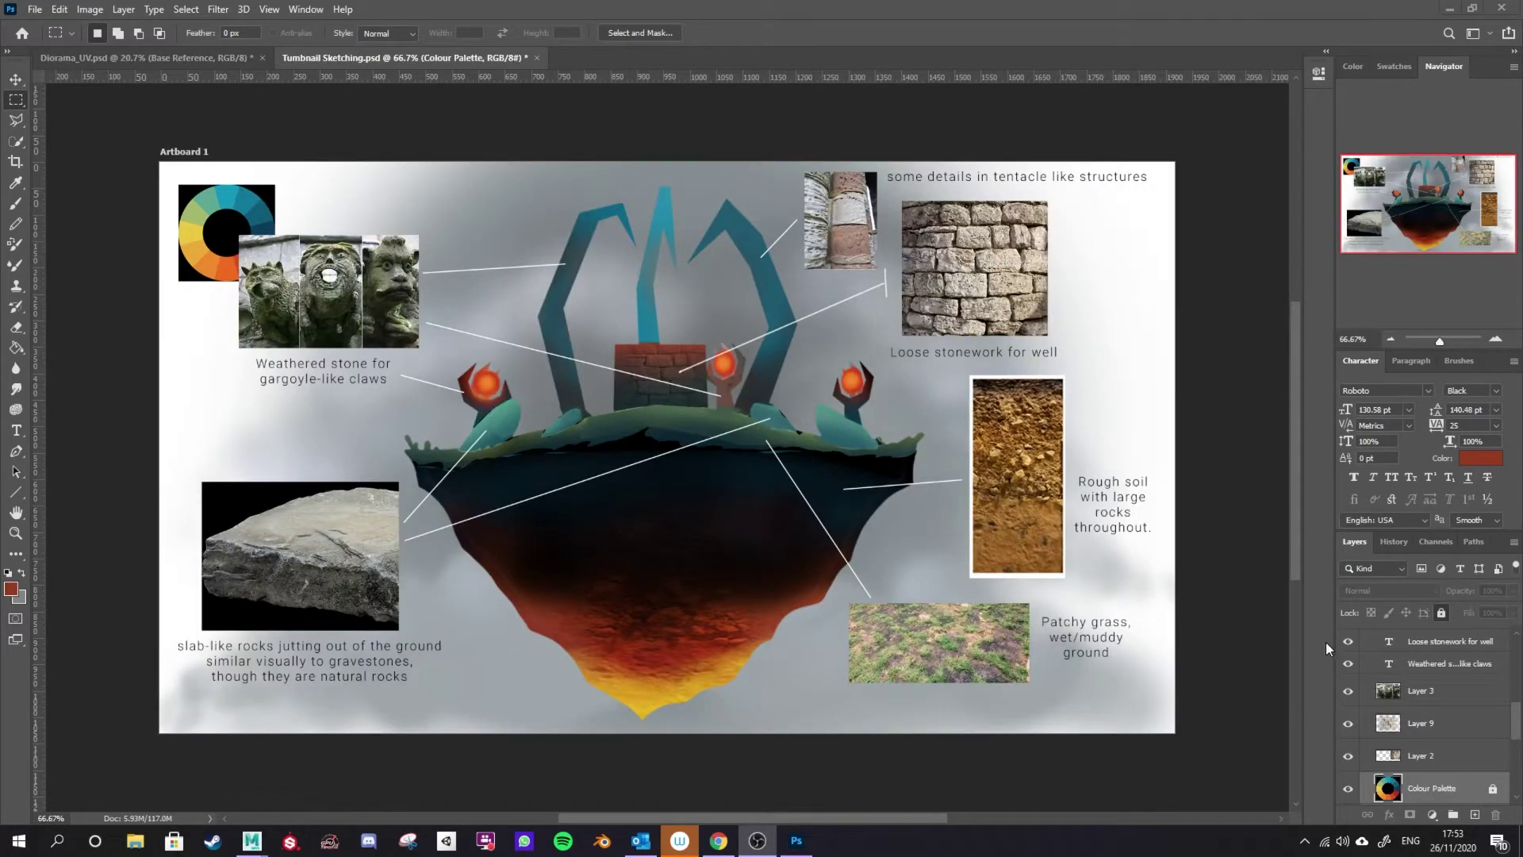
Copy the Colour Palette layer from Tumbnail Sketching.psd into Diorama_UV.psd and place it in the canvas's upper-left corner
{"action": "left_click", "coordinate": [322, 61]}
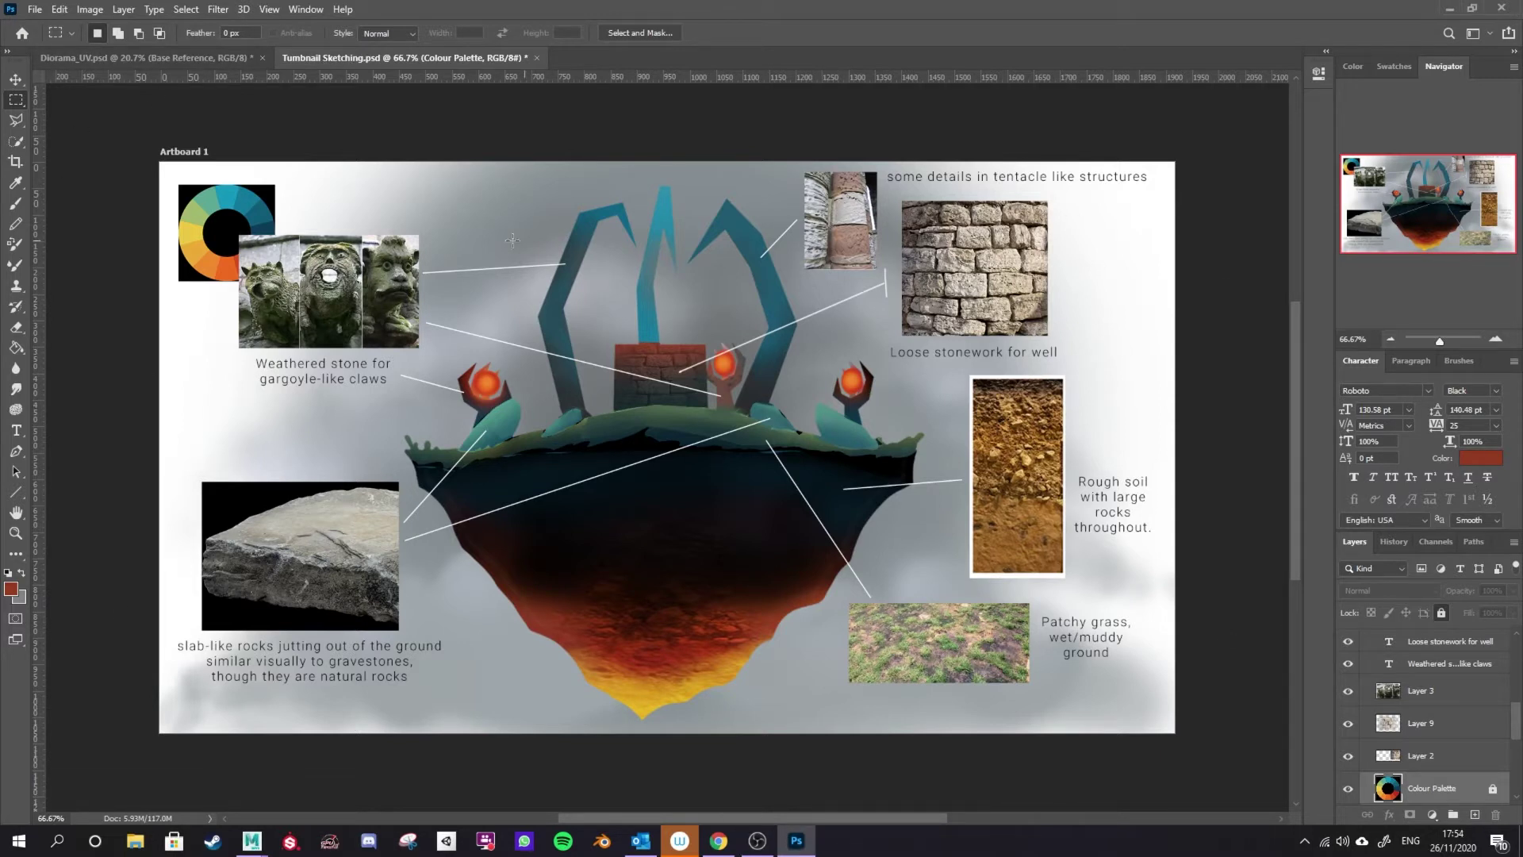
{"action": "left_click_drag", "start_coordinate": [1457, 791], "coordinate": [491, 209]}
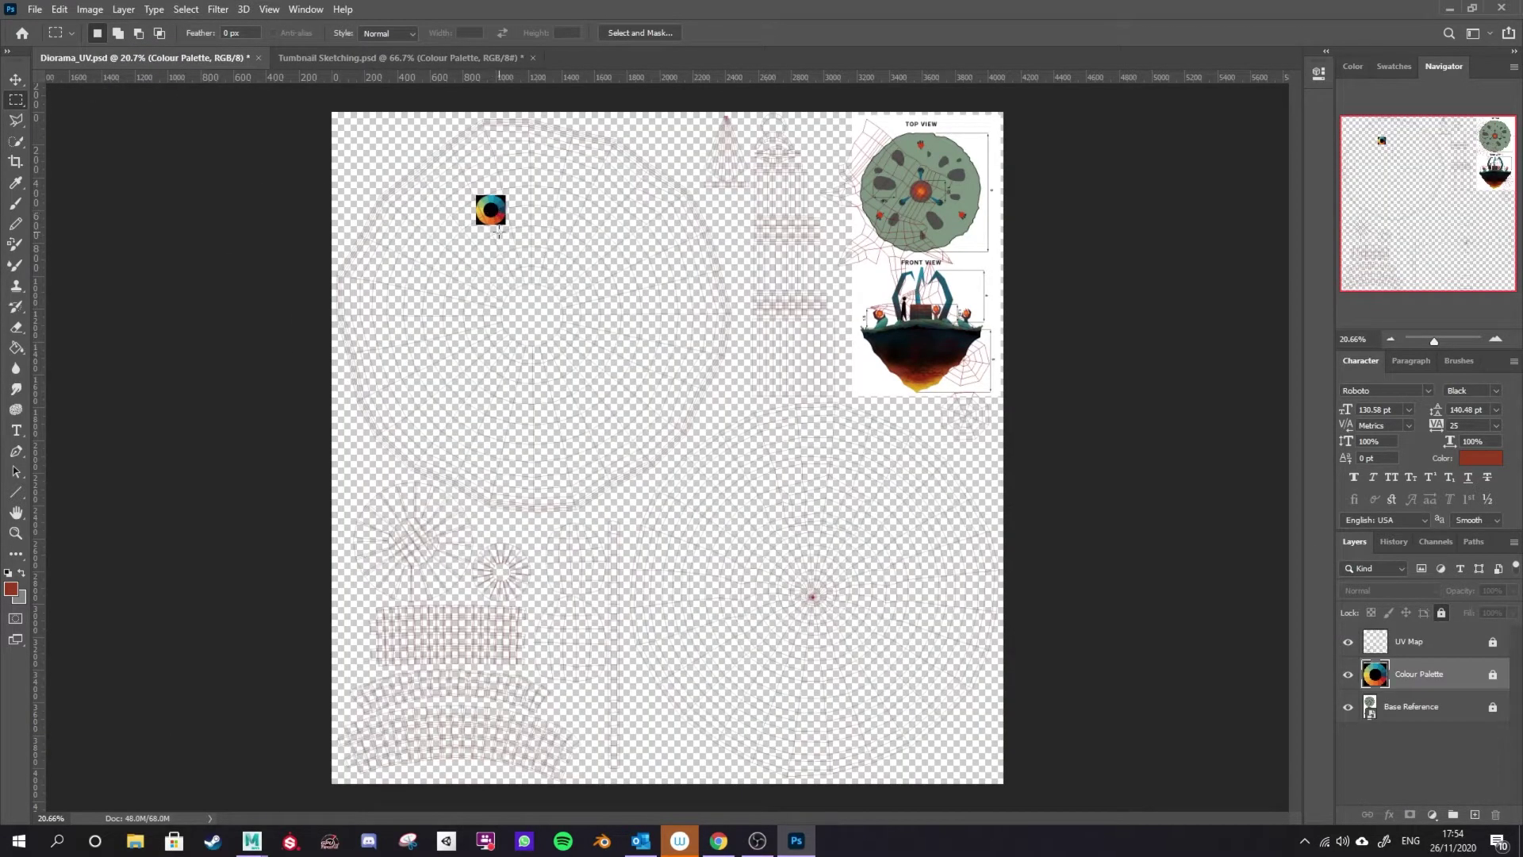
{"action": "key", "text": "v"}
{"action": "left_click", "coordinate": [400, 119]}
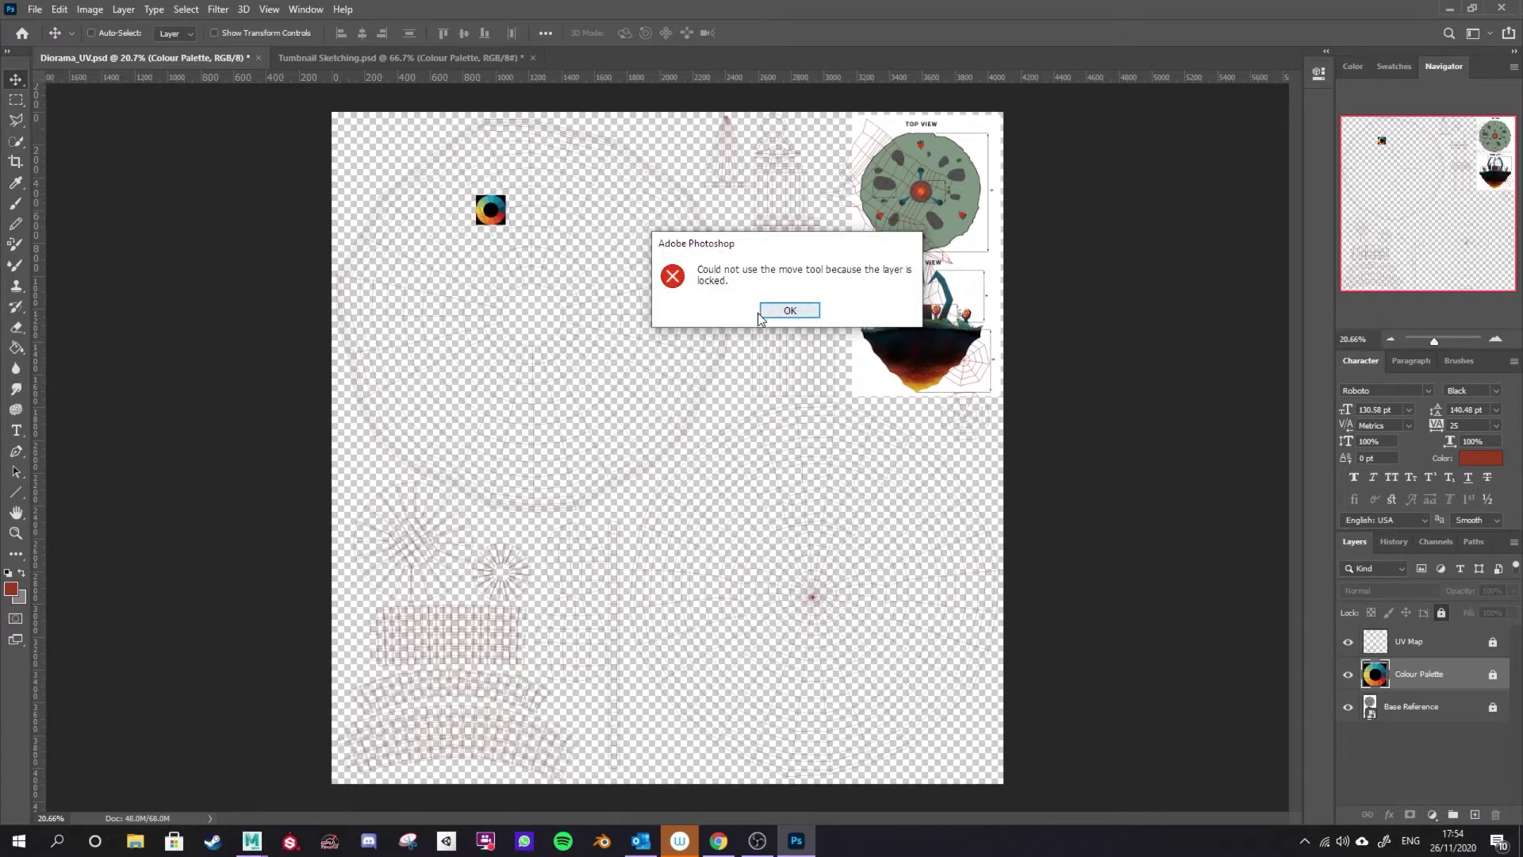
{"action": "left_click", "coordinate": [790, 310]}
{"action": "left_click", "coordinate": [1492, 673]}
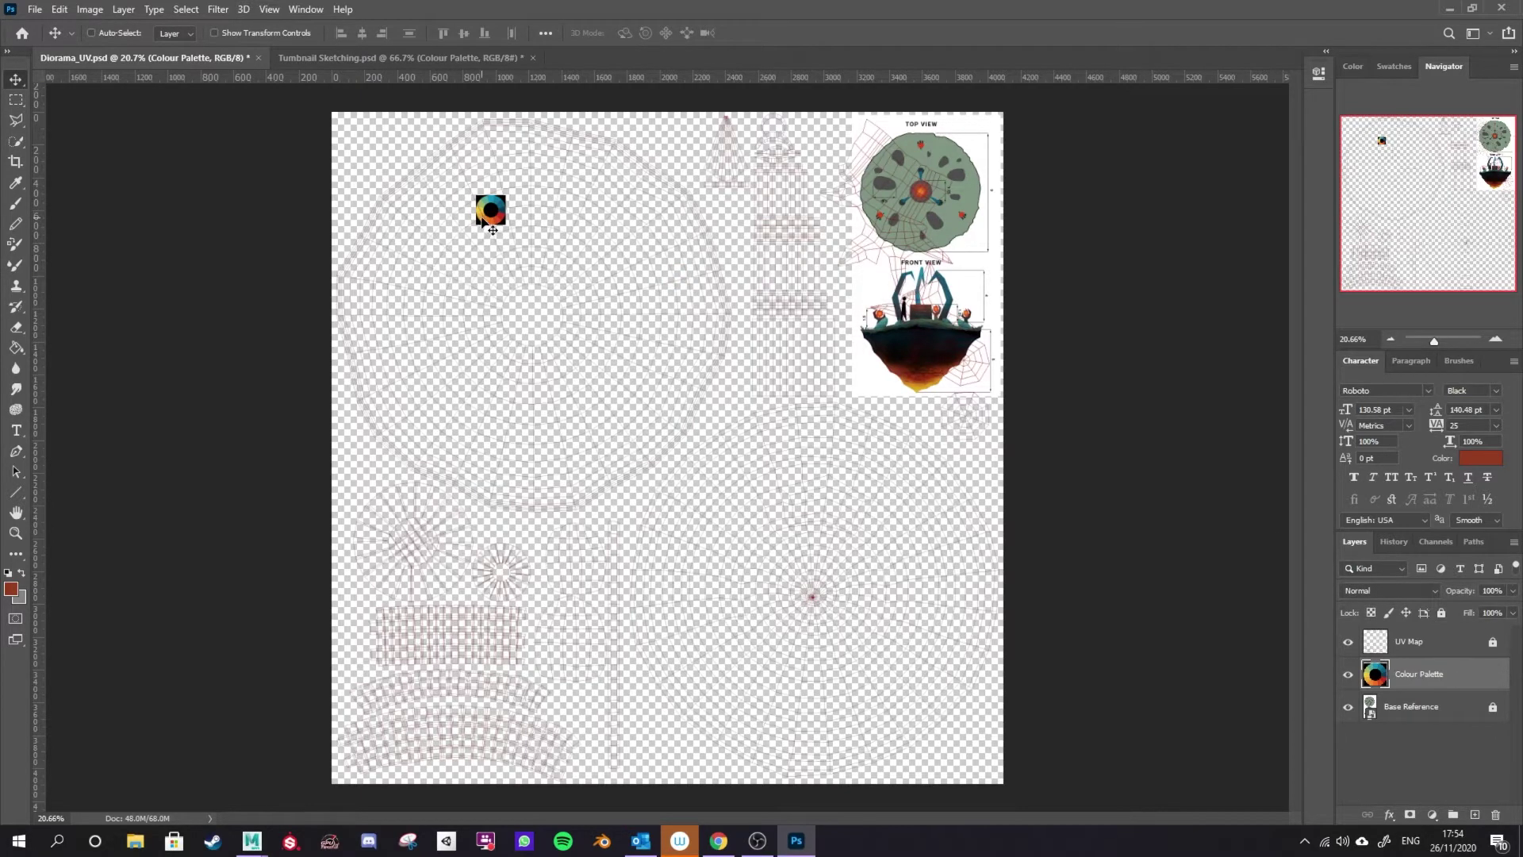
{"action": "left_click_drag", "start_coordinate": [481, 221], "coordinate": [359, 157]}
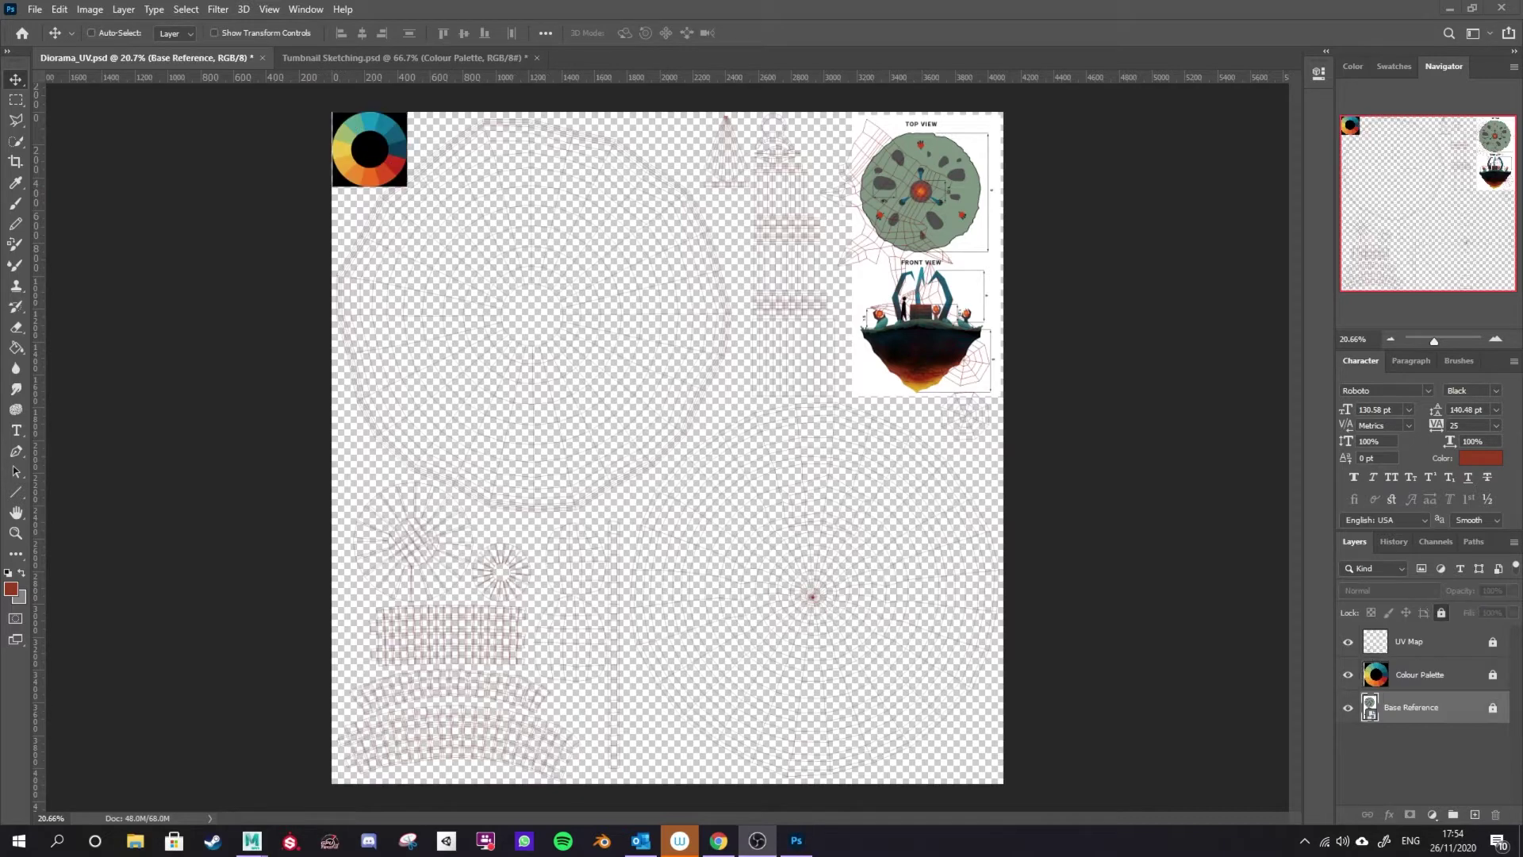
Add a new layer named Background and place it beneath the Base Reference layer
{"action": "left_click", "coordinate": [1474, 815]}
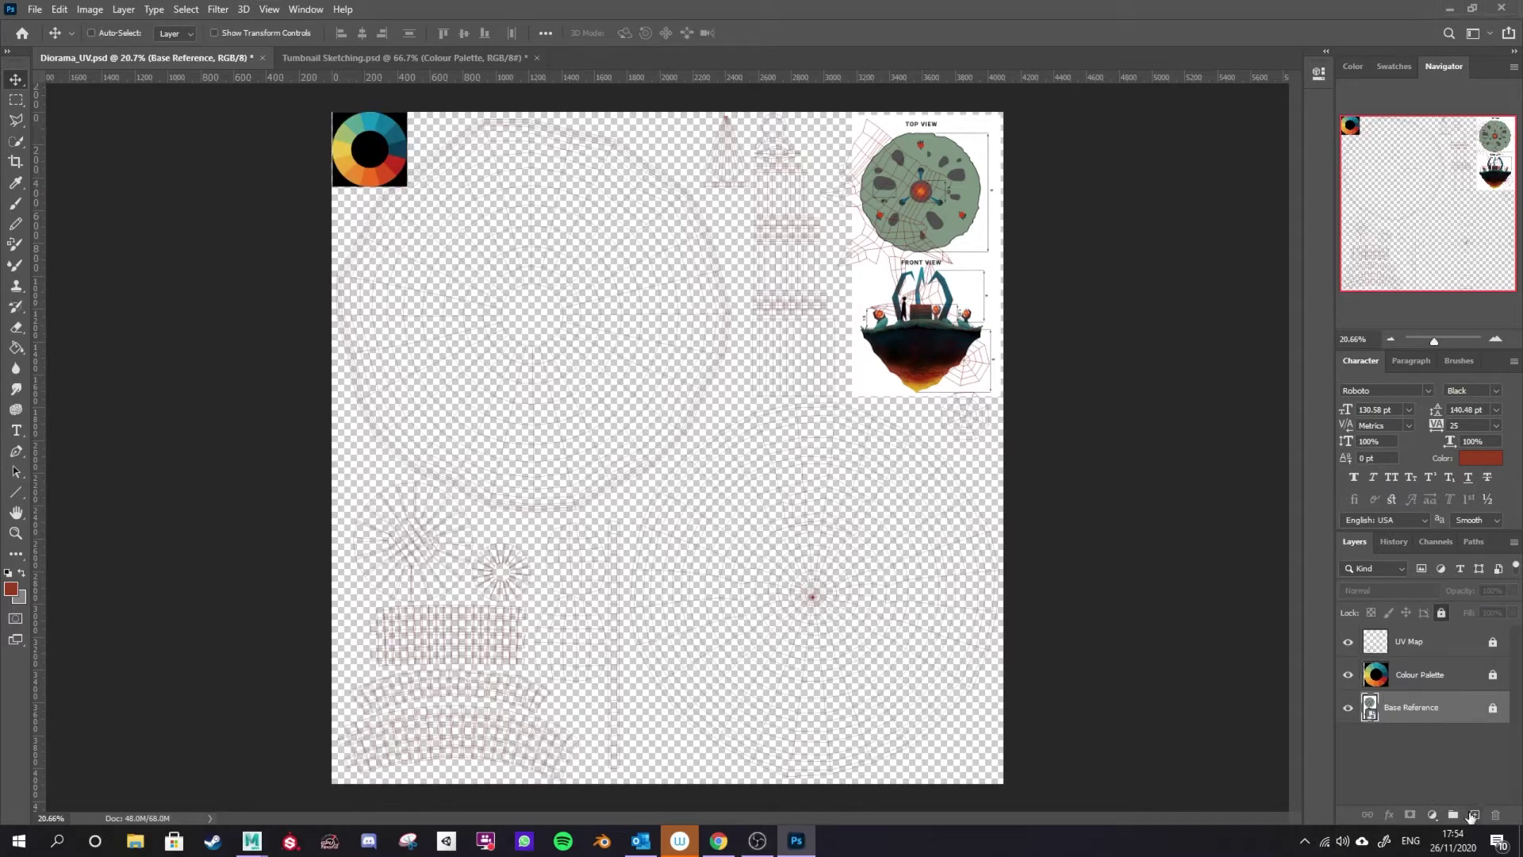
{"action": "left_click_drag", "start_coordinate": [1462, 707], "coordinate": [1459, 757]}
{"action": "double_click", "coordinate": [1414, 739]}
{"action": "type", "text": "Ba"}
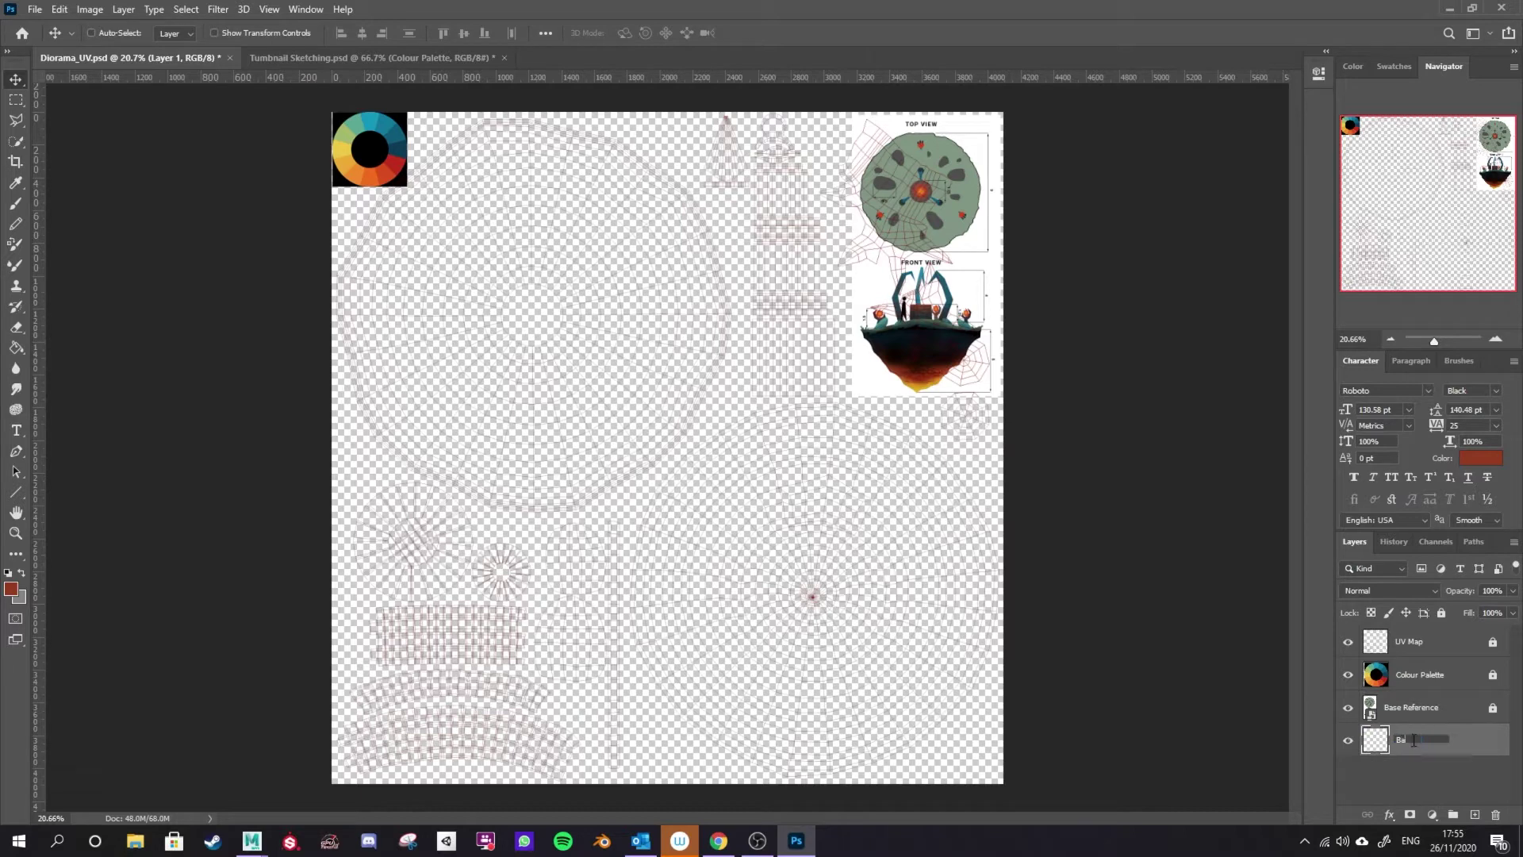
{"action": "type", "text": "ckground"}
{"action": "key", "text": "Return"}
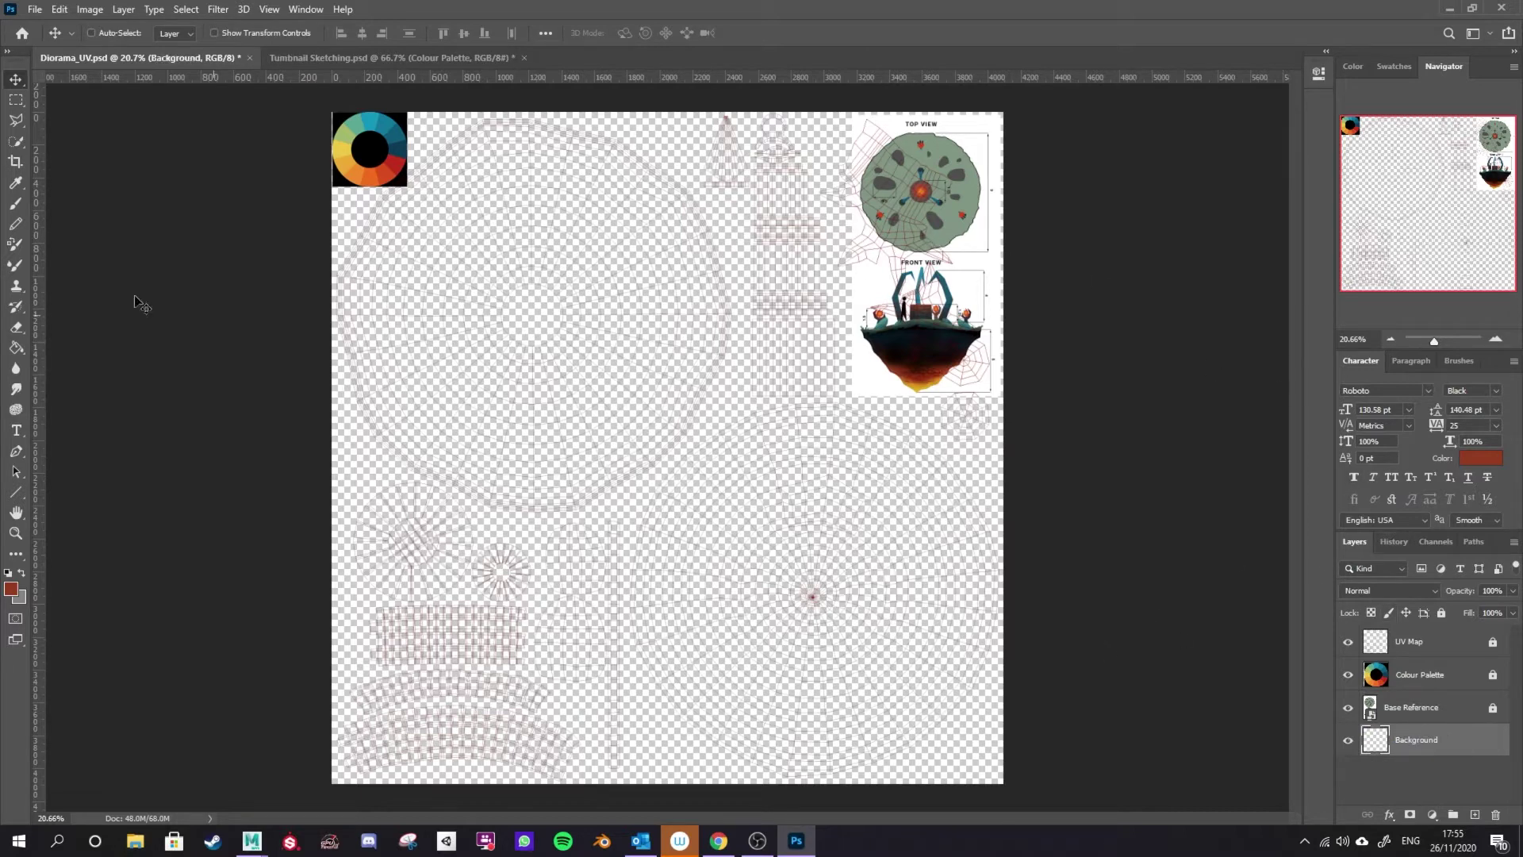
Fill the Background layer with mid grey #7b7b7b and toggle its visibility to check the contrast with the UV lines
{"action": "key", "text": "g"}
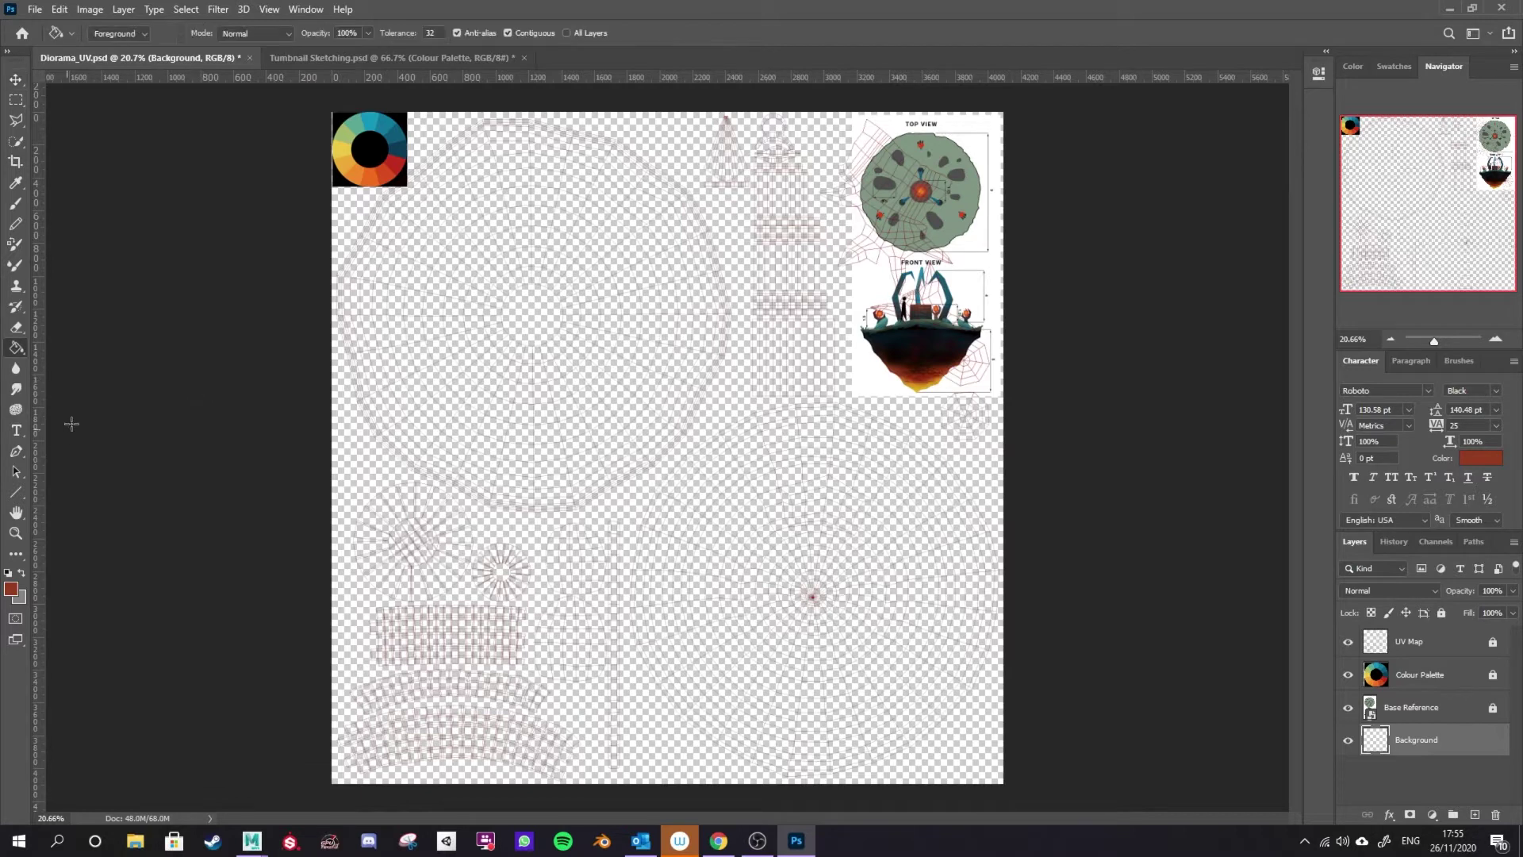
{"action": "left_click", "coordinate": [14, 591]}
{"action": "left_click_drag", "start_coordinate": [1057, 392], "coordinate": [827, 393]}
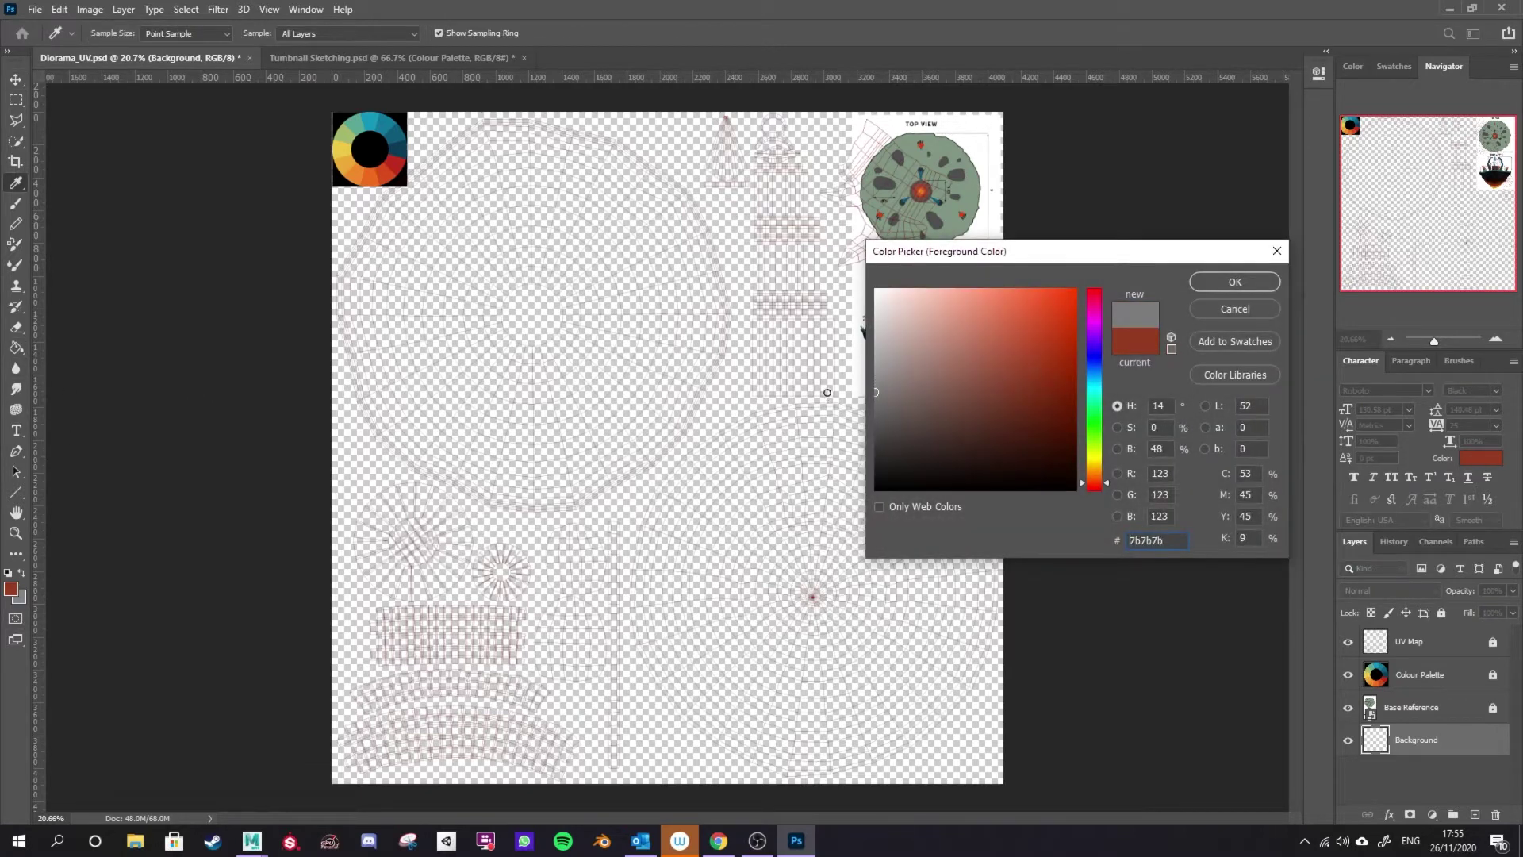
{"action": "left_click", "coordinate": [1235, 282]}
{"action": "left_click", "coordinate": [800, 471]}
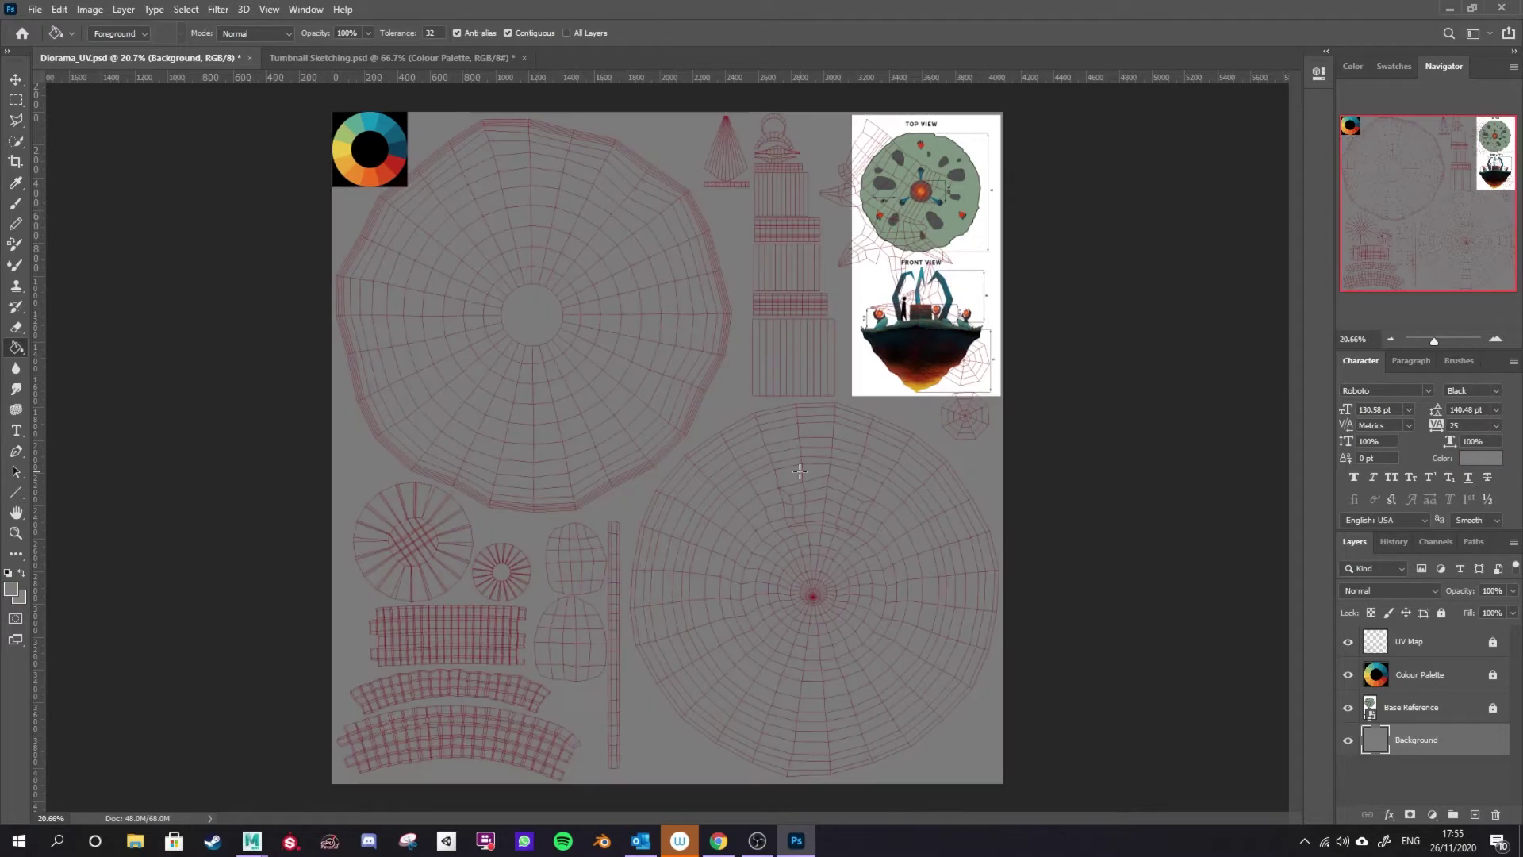
{"action": "key", "text": "alt+Tab"}
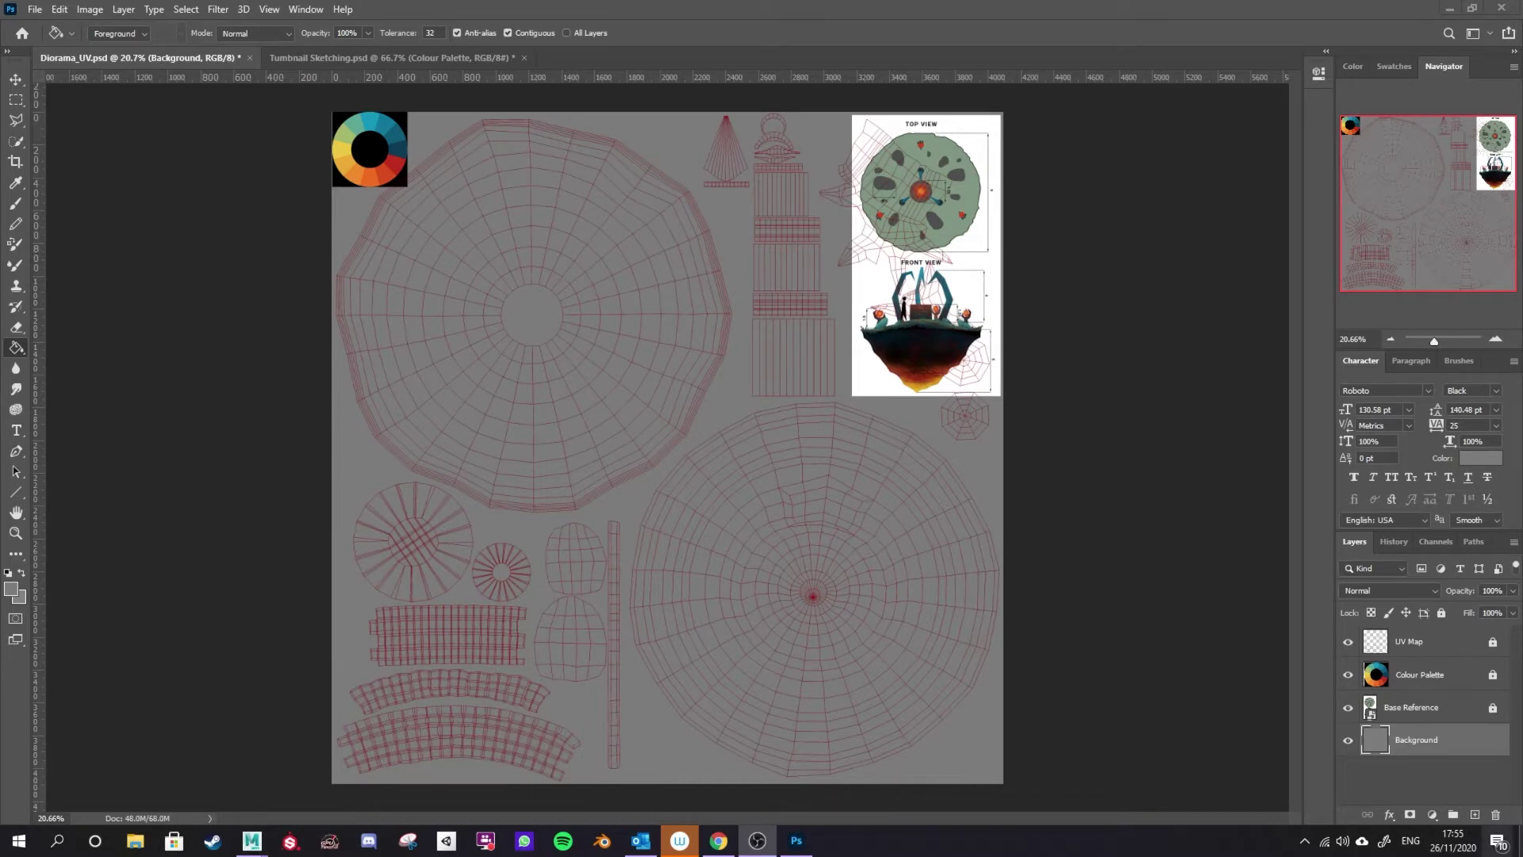
{"action": "left_click", "coordinate": [1349, 741]}
{"action": "left_click", "coordinate": [1349, 741]}
{"action": "left_click", "coordinate": [1348, 741]}
Add two new layers above Background, naming the first Base Bottom and the one above it Base Top
{"action": "left_click", "coordinate": [1476, 814]}
{"action": "double_click", "coordinate": [1405, 741]}
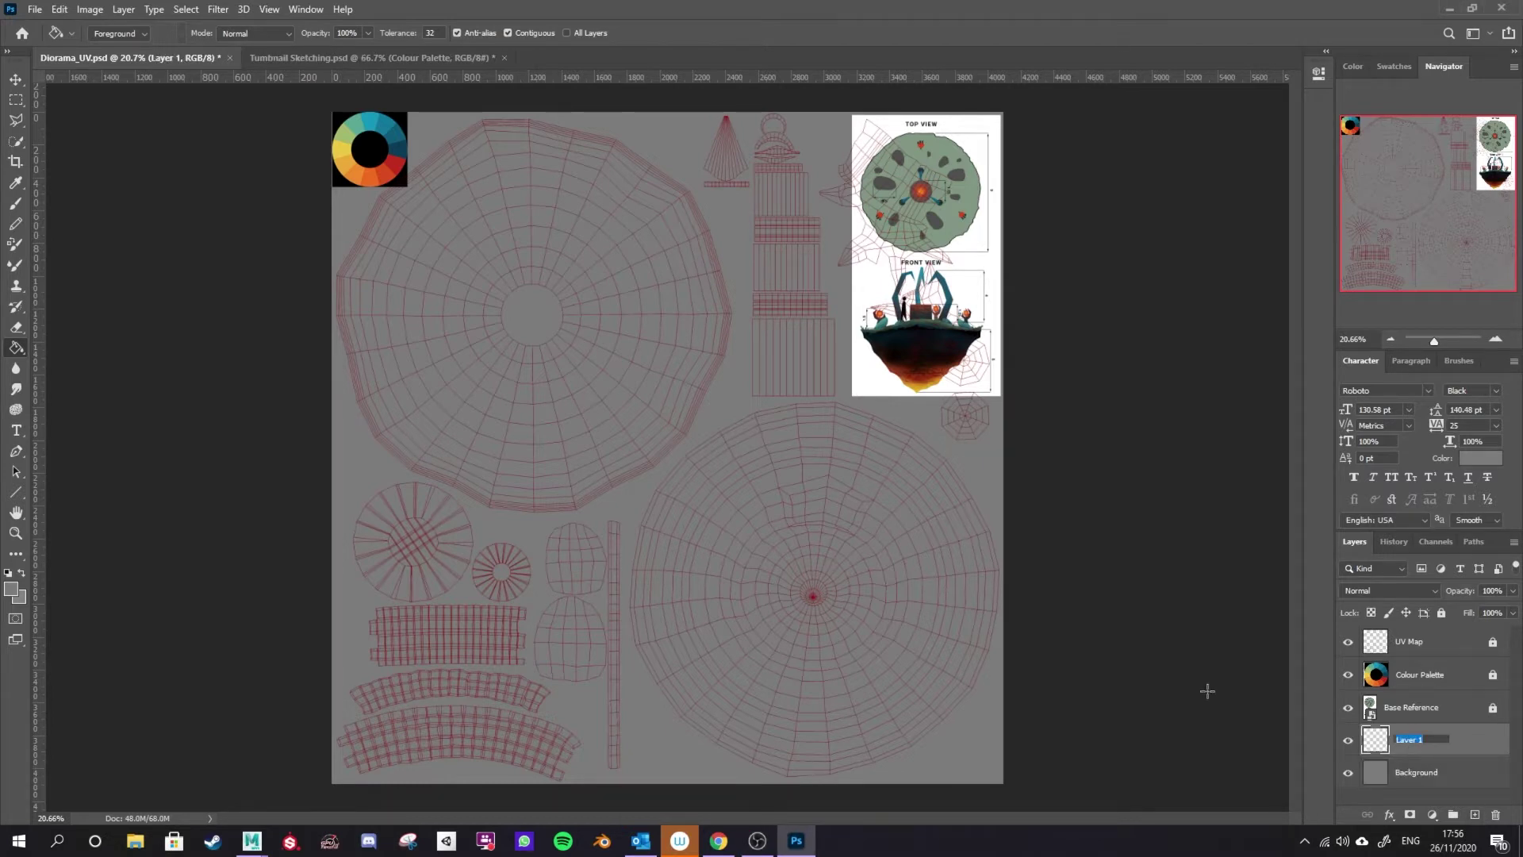
{"action": "type", "text": "ol"}
{"action": "key", "text": "Return"}
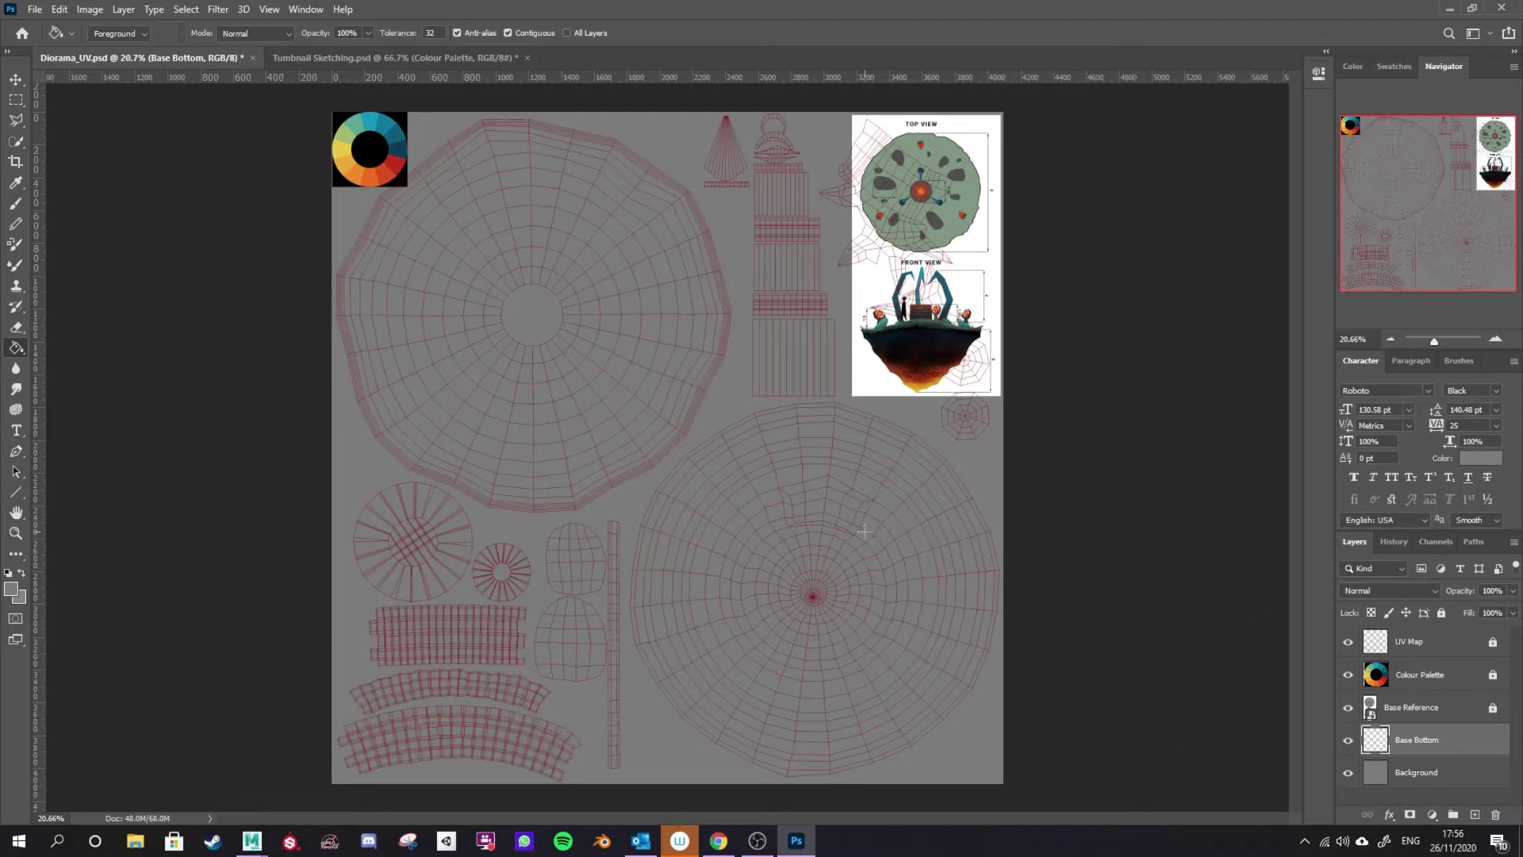
{"action": "left_click", "coordinate": [1474, 815]}
{"action": "double_click", "coordinate": [1424, 740]}
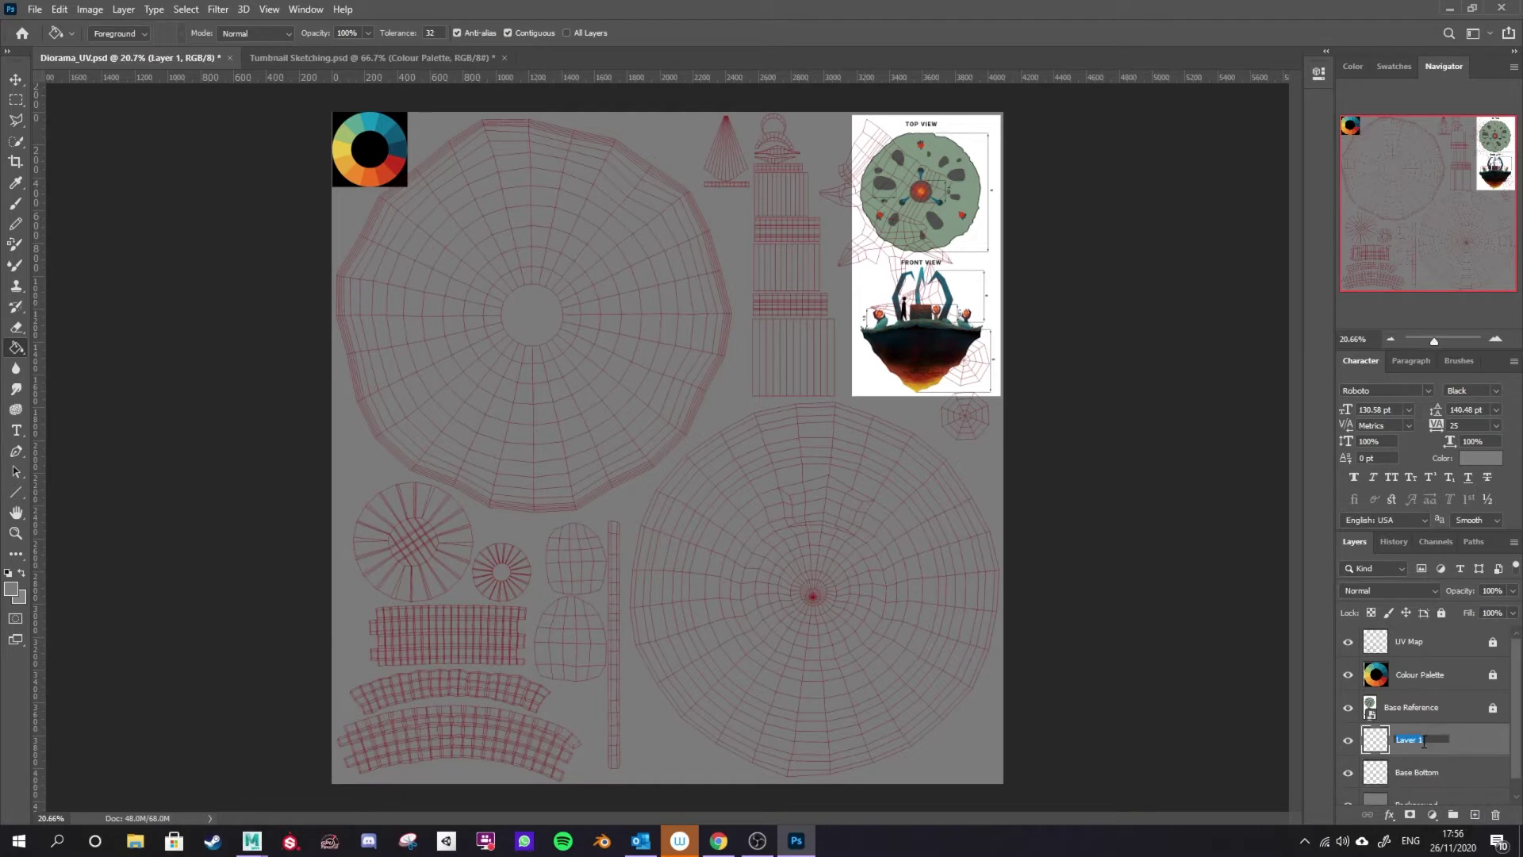
{"action": "type", "text": "Base Top"}
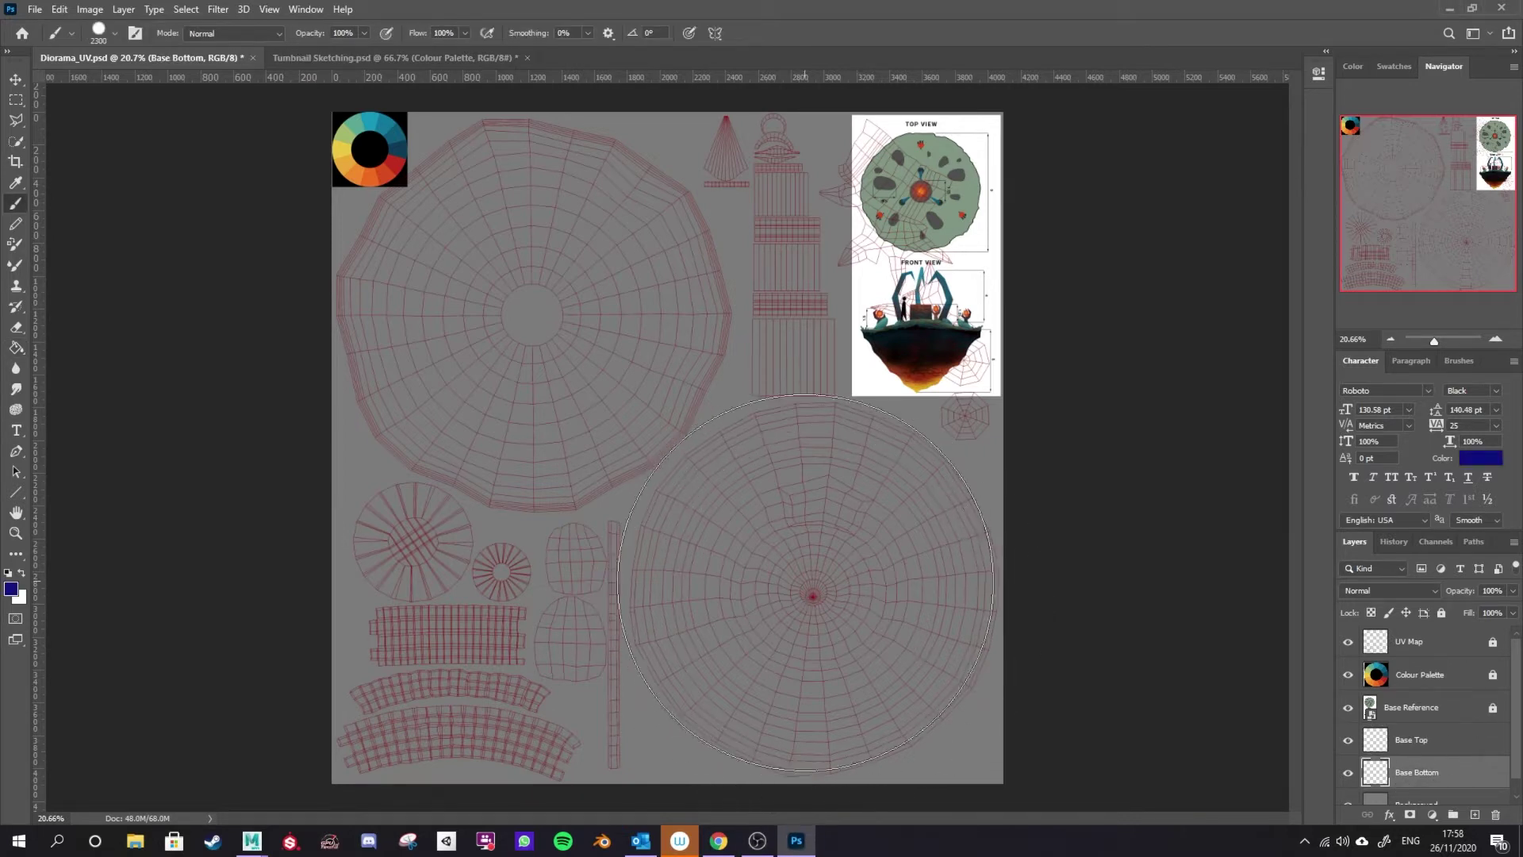
Paint dark blue over the large lower circular UV shell on the Base Bottom layer with a 2300 px brush, and reduce the brush to 70 px
{"action": "left_click_drag", "start_coordinate": [812, 589], "coordinate": [814, 594]}
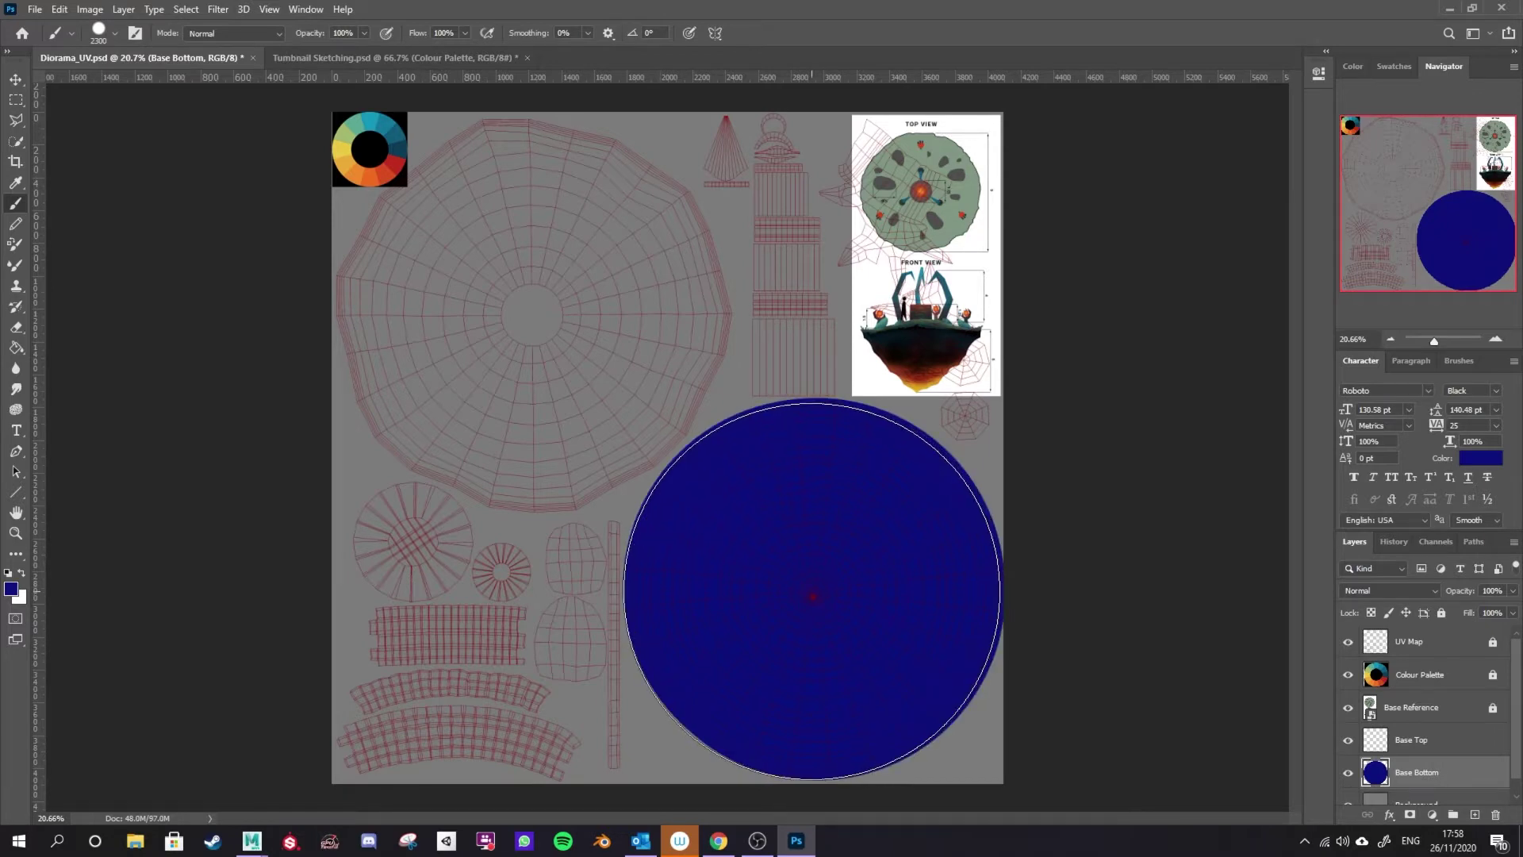
{"action": "key", "text": "bracketleft"}
{"action": "key", "text": "bracketleft"}
{"action": "key", "text": "bracketleft"}
{"action": "key", "text": "bracketleft"}
{"action": "key", "text": "bracketleft"}
{"action": "key", "text": "bracketleft"}
{"action": "key", "text": "bracketleft"}
{"action": "key", "text": "bracketleft"}
{"action": "key", "text": "bracketleft"}
{"action": "key", "text": "bracketleft"}
{"action": "key", "text": "bracketleft"}
{"action": "key", "text": "bracketleft"}
{"action": "key", "text": "bracketleft"}
{"action": "key", "text": "bracketleft"}
{"action": "key", "text": "bracketleft"}
{"action": "key", "text": "bracketleft"}
{"action": "key", "text": "bracketleft"}
{"action": "key", "text": "bracketleft"}
{"action": "key", "text": "bracketleft"}
{"action": "key", "text": "bracketleft"}
{"action": "key", "text": "bracketleft"}
{"action": "key", "text": "bracketleft"}
{"action": "key", "text": "bracketleft"}
{"action": "key", "text": "bracketleft"}
{"action": "key", "text": "bracketleft"}
{"action": "key", "text": "bracketleft"}
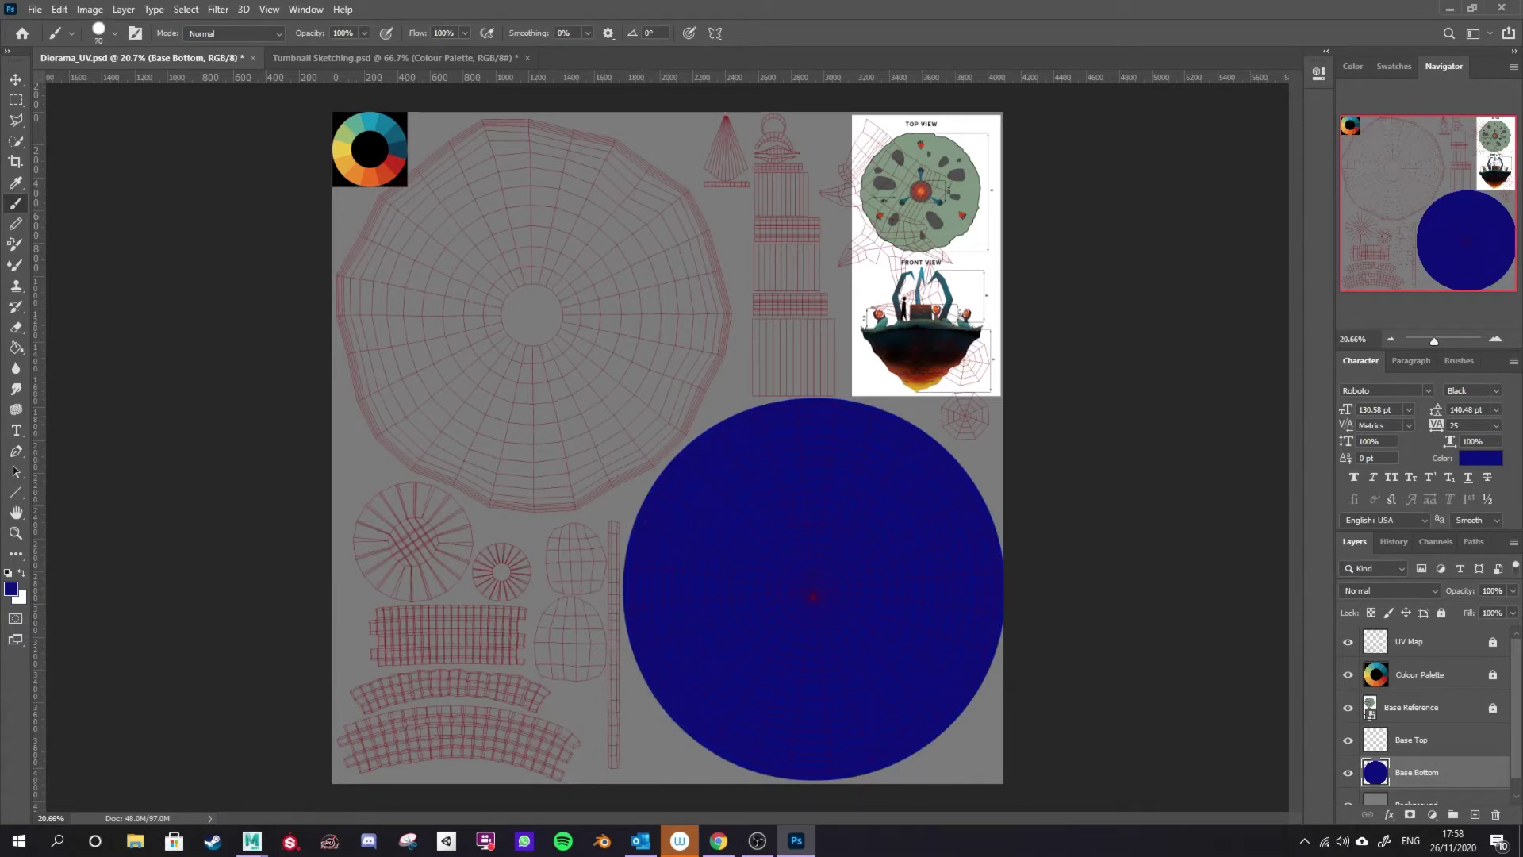
{"action": "key", "text": "alt+Tab"}
Paint green over the large upper circular UV shell on the Base Top layer with a 2300 px brush
{"action": "left_click", "coordinate": [1420, 741]}
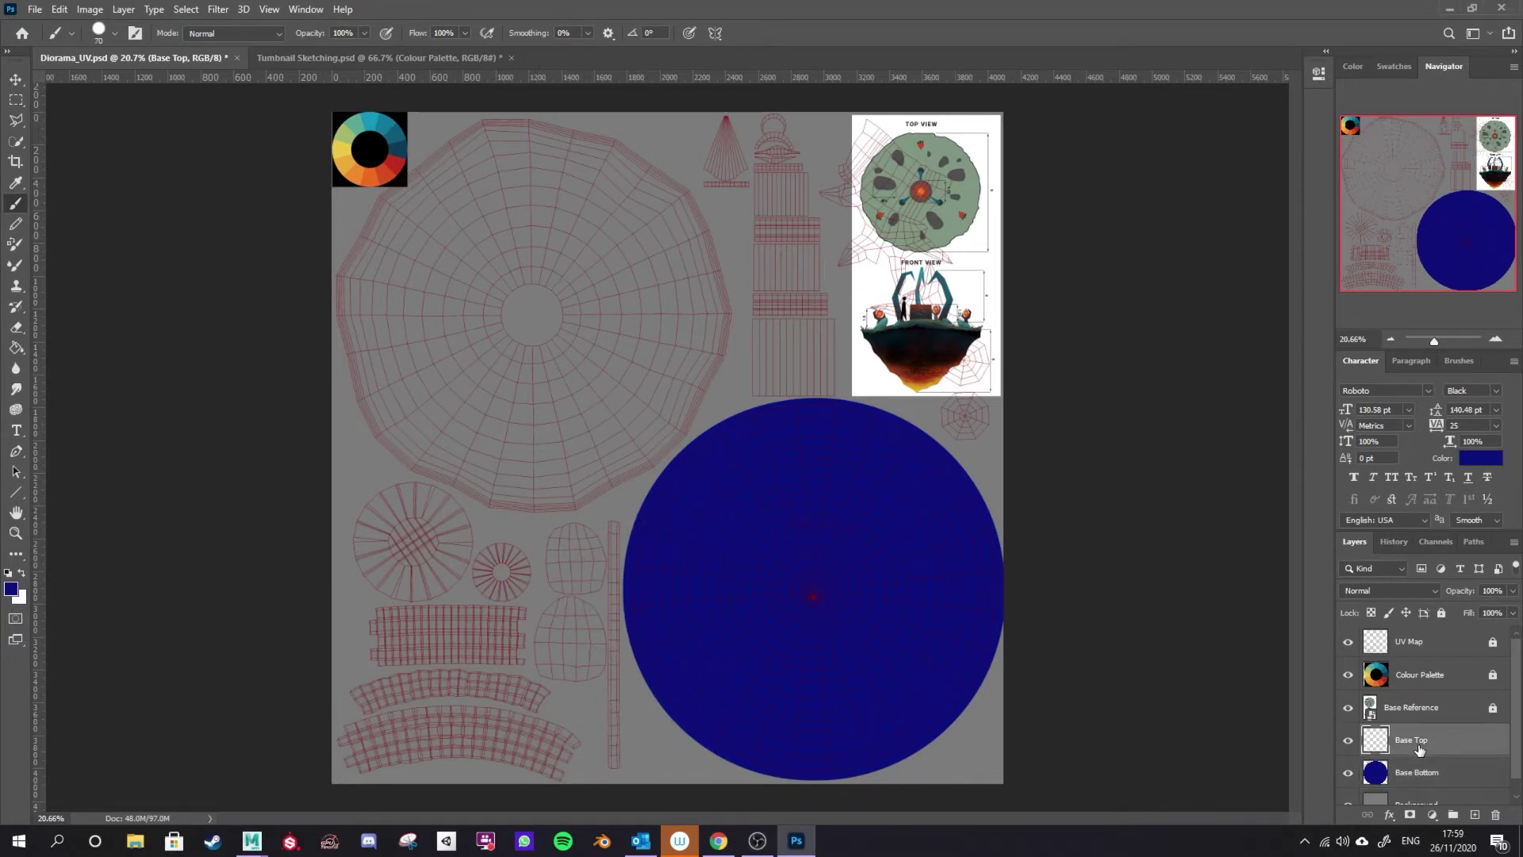
{"action": "left_click", "coordinate": [12, 589]}
{"action": "left_click_drag", "start_coordinate": [1095, 387], "coordinate": [1098, 408]}
{"action": "left_click", "coordinate": [1235, 281]}
{"action": "key", "text": "bracketright"}
{"action": "key", "text": "bracketright"}
{"action": "key", "text": "bracketright"}
{"action": "key", "text": "bracketright"}
{"action": "key", "text": "bracketright"}
{"action": "key", "text": "bracketright"}
{"action": "key", "text": "bracketright"}
{"action": "key", "text": "bracketright"}
{"action": "key", "text": "bracketright"}
{"action": "key", "text": "bracketright"}
{"action": "key", "text": "bracketright"}
{"action": "key", "text": "bracketright"}
{"action": "key", "text": "bracketright"}
{"action": "key", "text": "bracketright"}
{"action": "key", "text": "bracketright"}
{"action": "key", "text": "bracketright"}
{"action": "key", "text": "bracketright"}
{"action": "key", "text": "bracketright"}
{"action": "key", "text": "bracketright"}
{"action": "key", "text": "bracketright"}
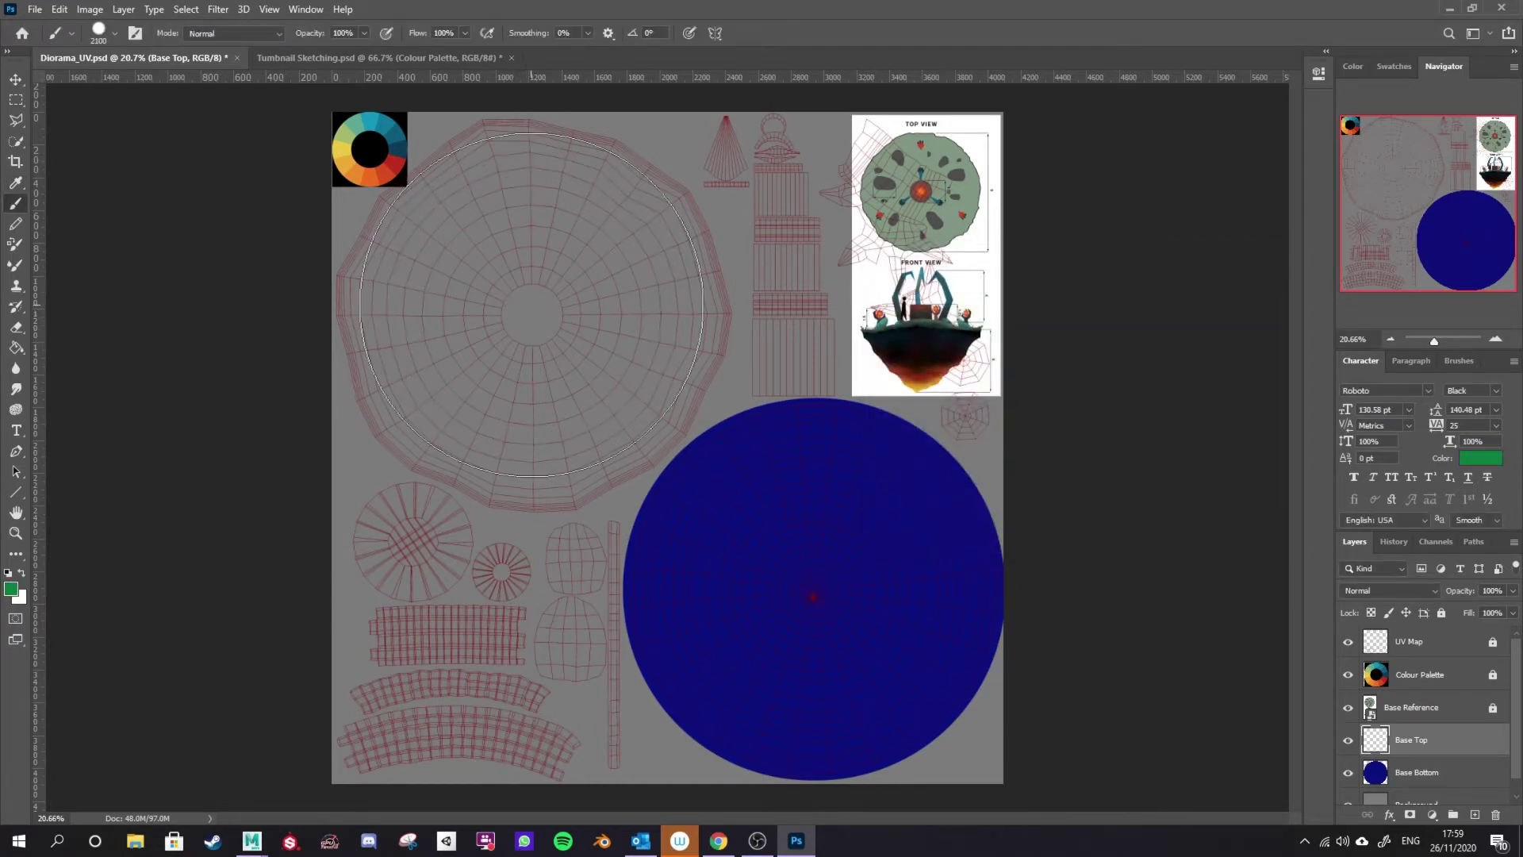
{"action": "left_click", "coordinate": [531, 303]}
{"action": "mouse_move", "coordinate": [530, 299]}
{"action": "left_mouse_down"}
{"action": "mouse_move", "coordinate": [486, 315]}
{"action": "mouse_move", "coordinate": [509, 321]}
{"action": "left_mouse_up"}
{"action": "left_click", "coordinate": [534, 339]}
Extend the green to the outer rim of the upper circular shell using an 1800 px brush
{"action": "key", "text": "bracketleft"}
{"action": "key", "text": "bracketleft"}
{"action": "key", "text": "bracketleft"}
{"action": "left_click", "coordinate": [548, 368]}
{"action": "left_click", "coordinate": [581, 327]}
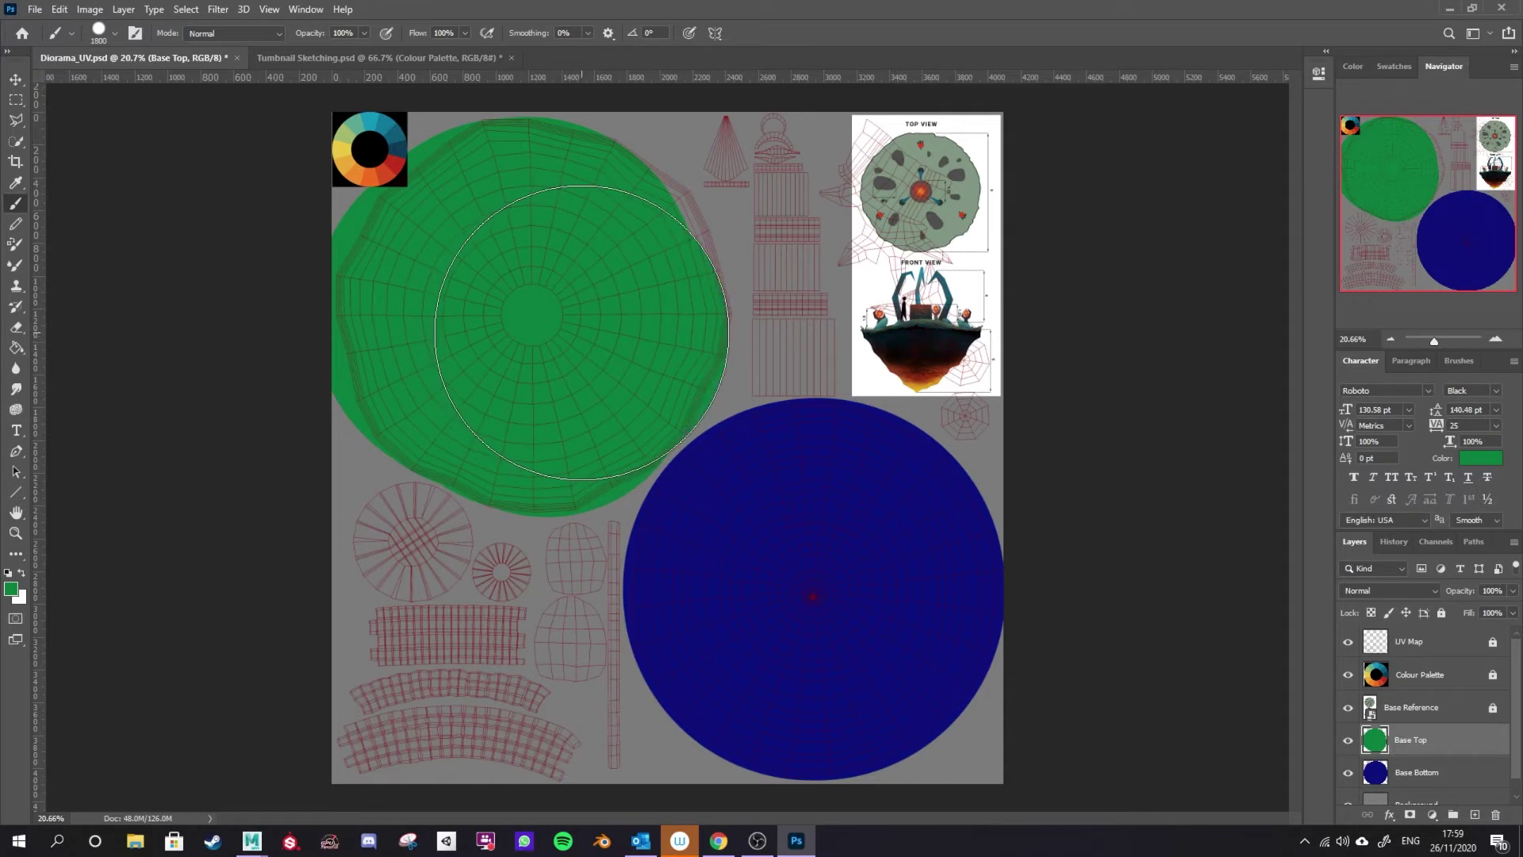
{"action": "left_click", "coordinate": [588, 318]}
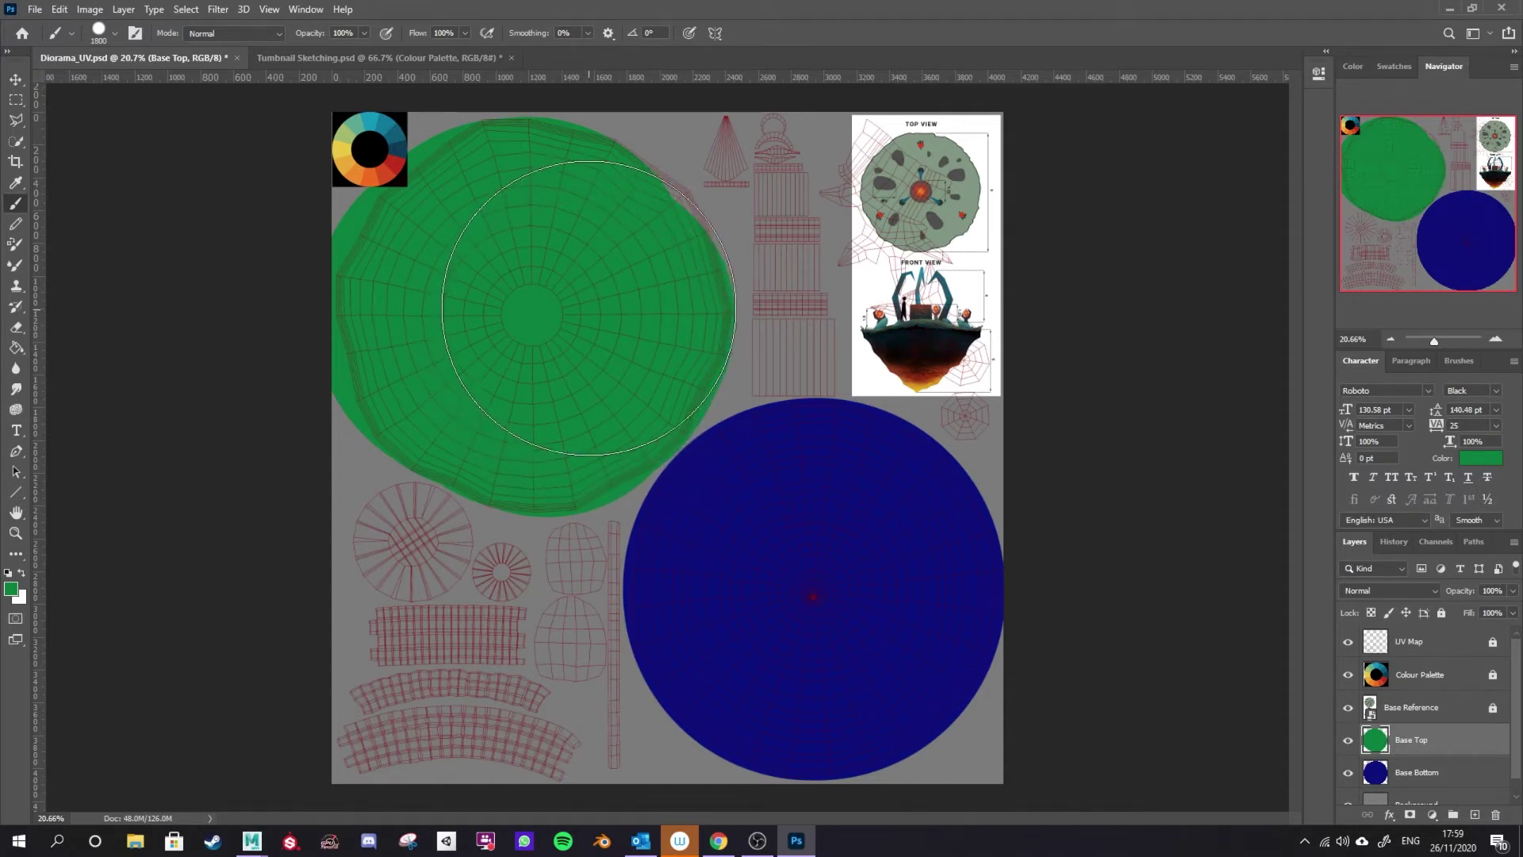
{"action": "left_click", "coordinate": [582, 292]}
{"action": "left_click", "coordinate": [576, 275]}
{"action": "left_click", "coordinate": [559, 265]}
{"action": "left_click", "coordinate": [525, 259]}
{"action": "left_click", "coordinate": [503, 258]}
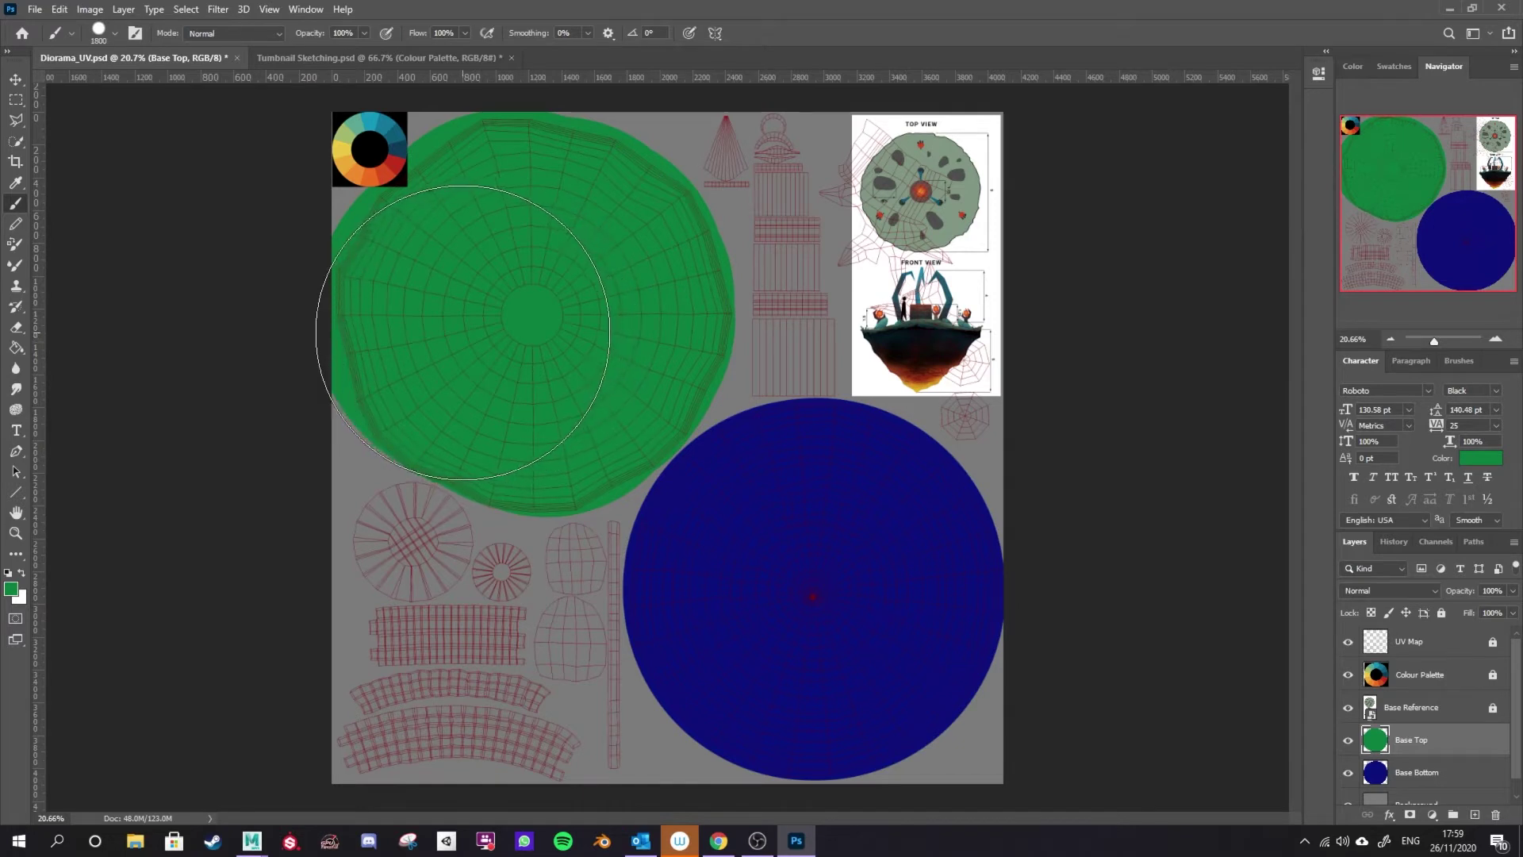
{"action": "left_click", "coordinate": [460, 336]}
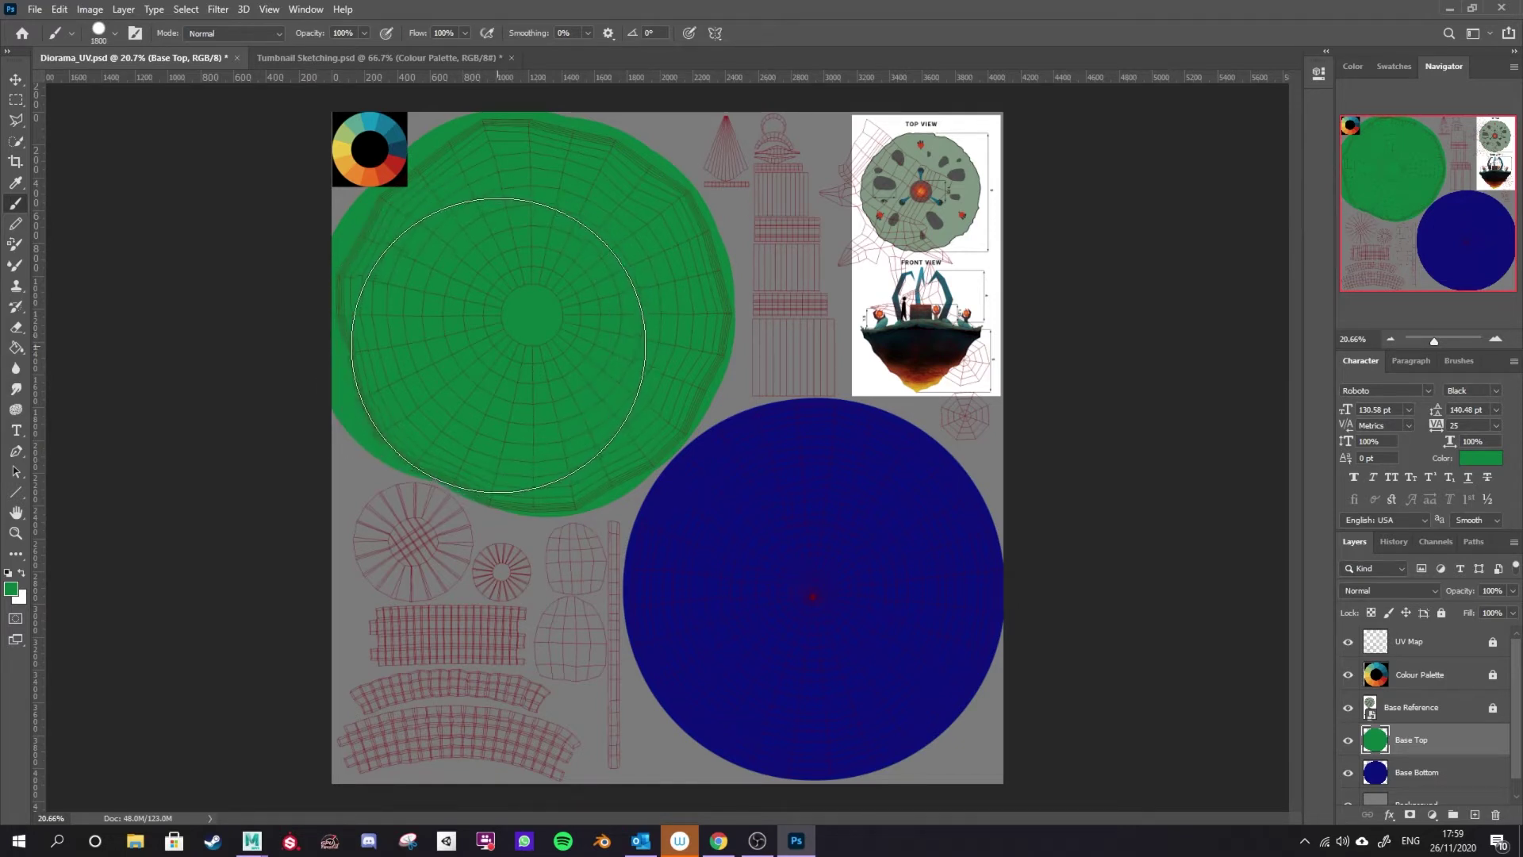
Reduce the brush to 500 px and fill in green along the lower edge of the upper circular shell
{"action": "key", "text": "bracketleft"}
{"action": "key", "text": "bracketleft"}
{"action": "key", "text": "bracketleft"}
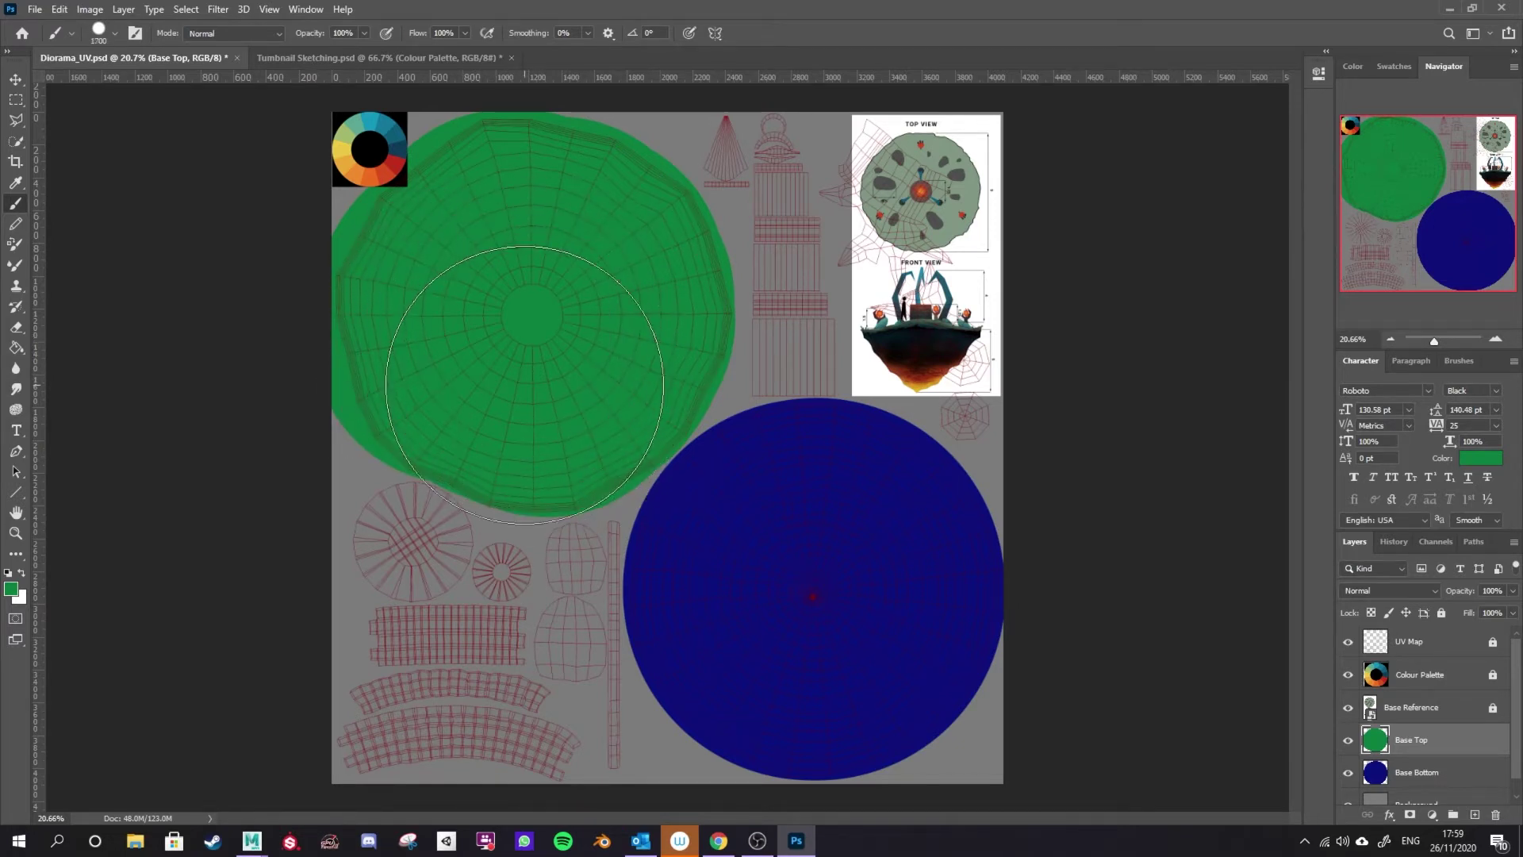
{"action": "key", "text": "bracketleft"}
{"action": "key", "text": "bracketleft"}
{"action": "key", "text": "bracketleft"}
{"action": "key", "text": "bracketleft"}
{"action": "key", "text": "bracketleft"}
{"action": "key", "text": "bracketleft"}
{"action": "key", "text": "bracketleft"}
{"action": "key", "text": "bracketleft"}
{"action": "key", "text": "bracketleft"}
{"action": "key", "text": "bracketleft"}
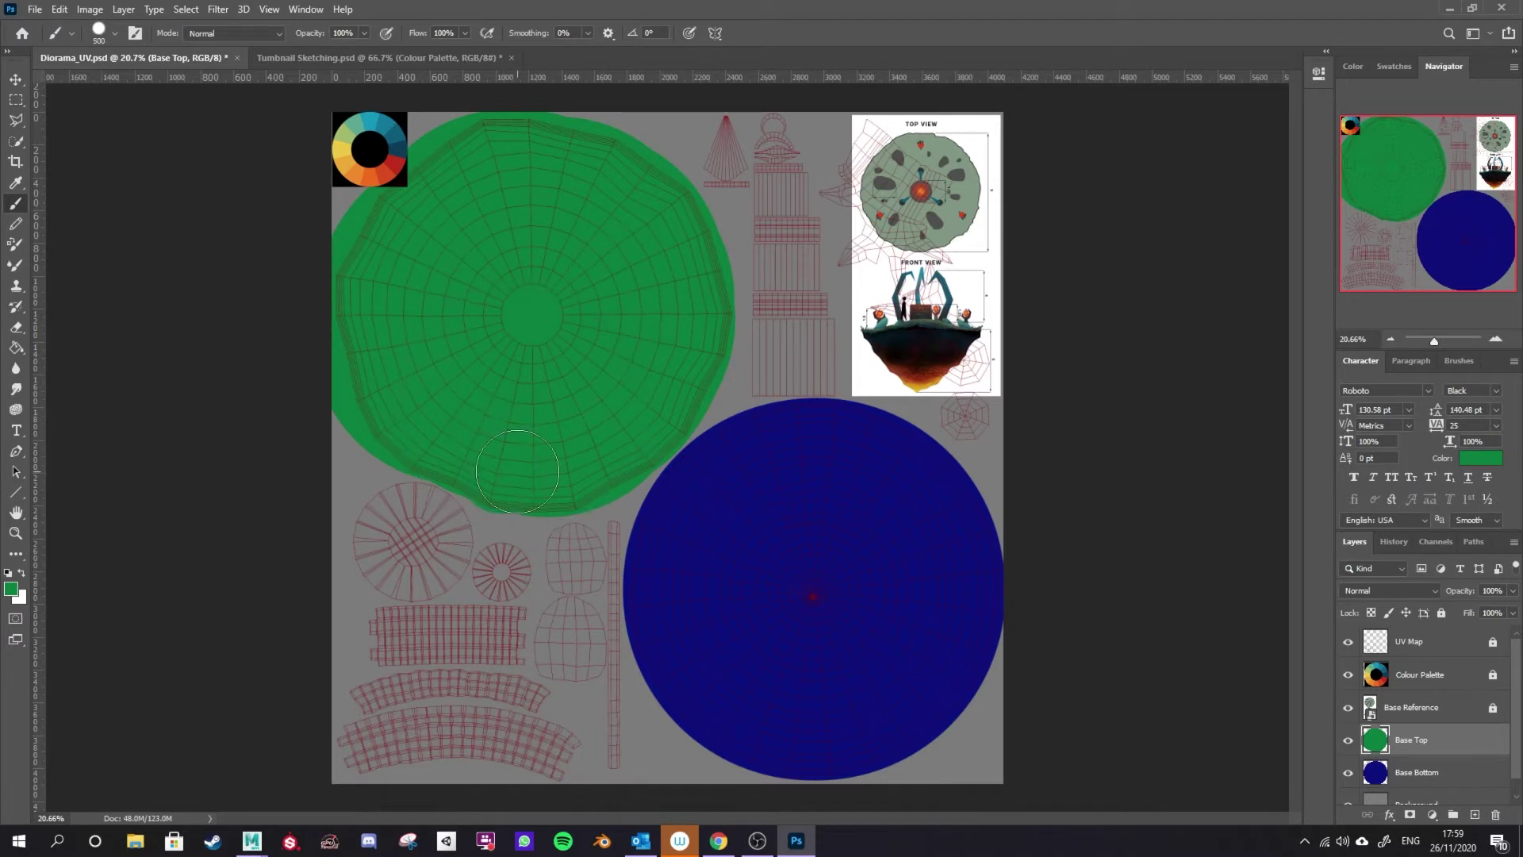
{"action": "left_click_drag", "start_coordinate": [518, 477], "coordinate": [498, 472]}
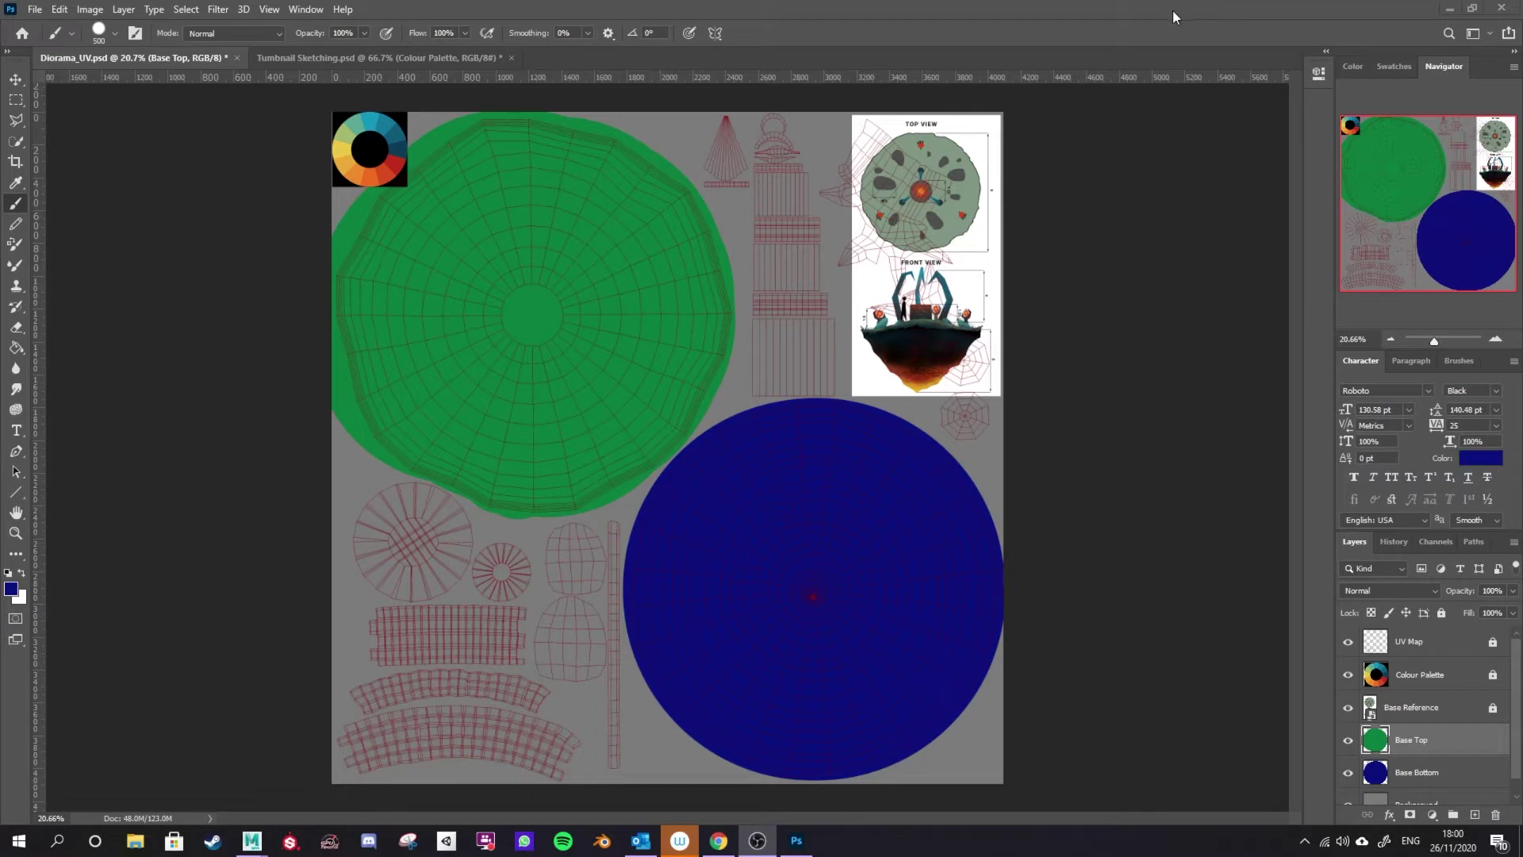
Activate the Polygonal Lasso tool for selecting the irregular UV shells
{"action": "left_click", "coordinate": [1176, 18]}
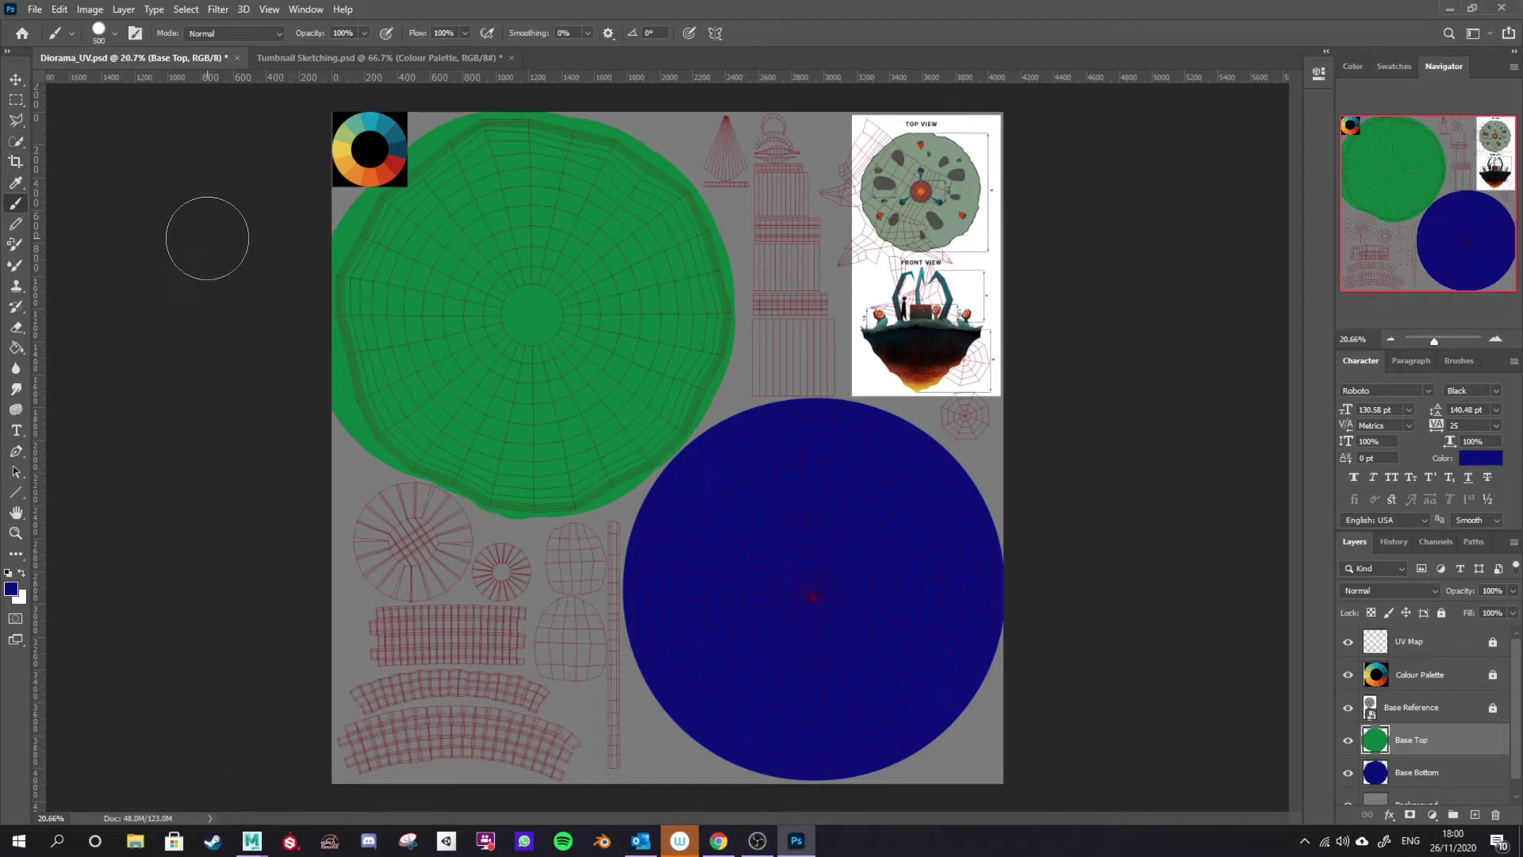
{"action": "key", "text": "l"}
{"action": "right_click", "coordinate": [16, 125]}
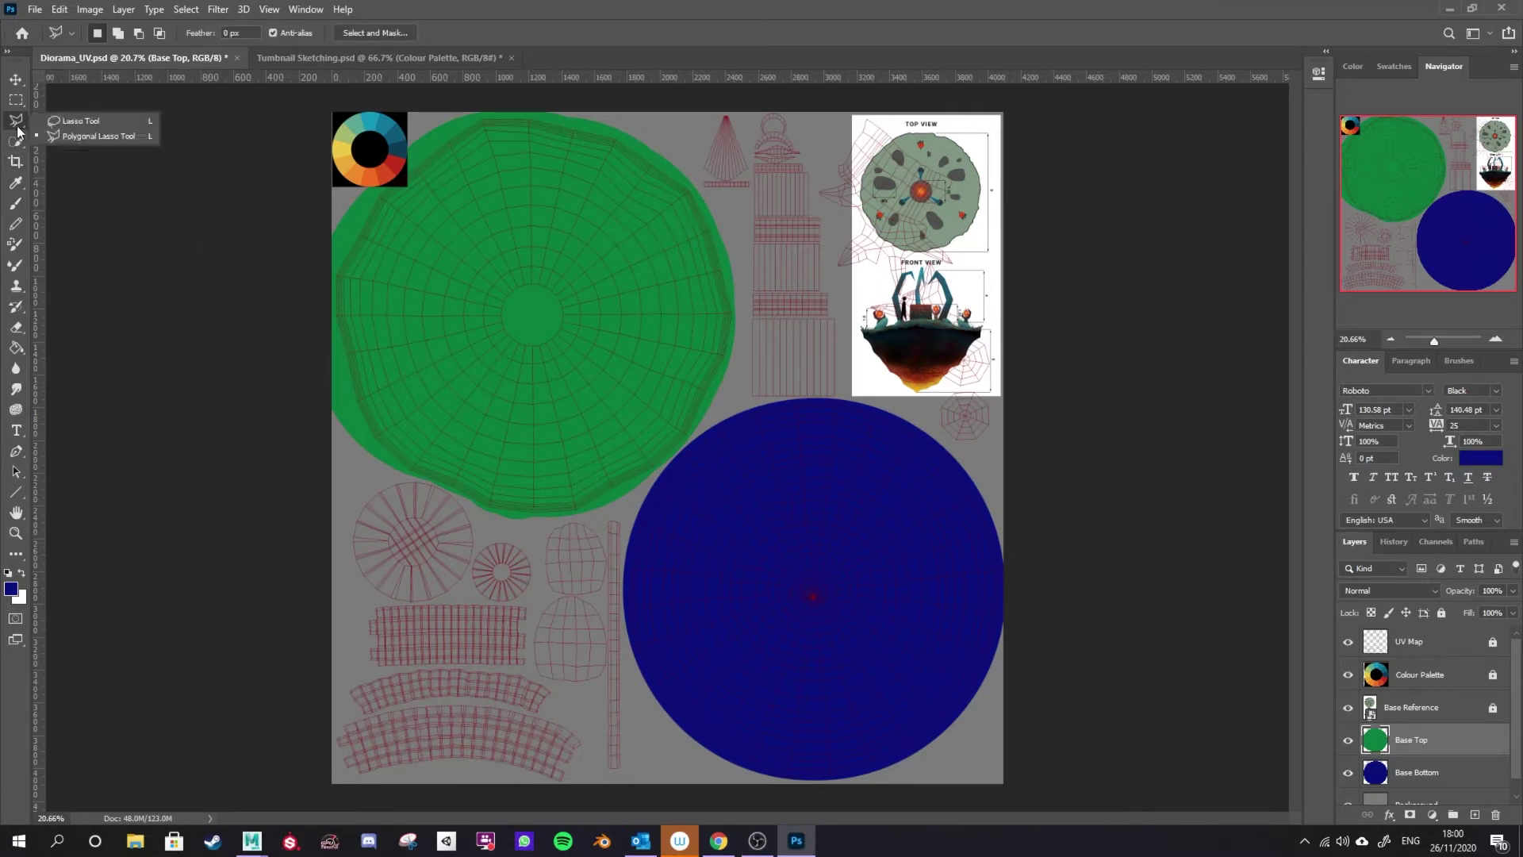
{"action": "left_click", "coordinate": [77, 137]}
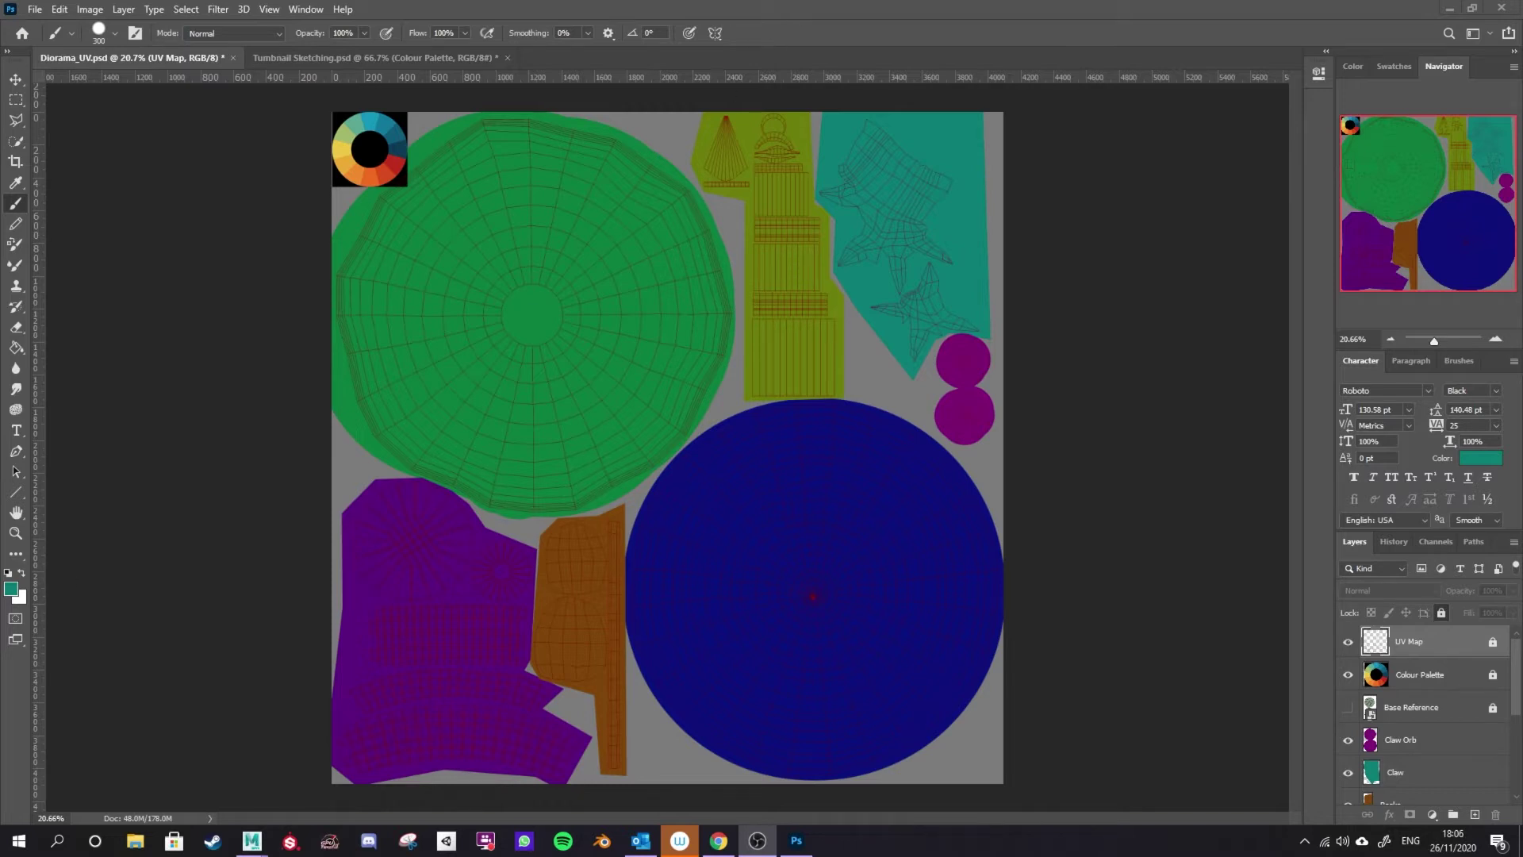
Unlock the UV Map layer, turn its lines white with a Hue/Saturation lightness of +100, and lock the layer again
{"action": "left_click", "coordinate": [1432, 649]}
{"action": "left_click", "coordinate": [1493, 645]}
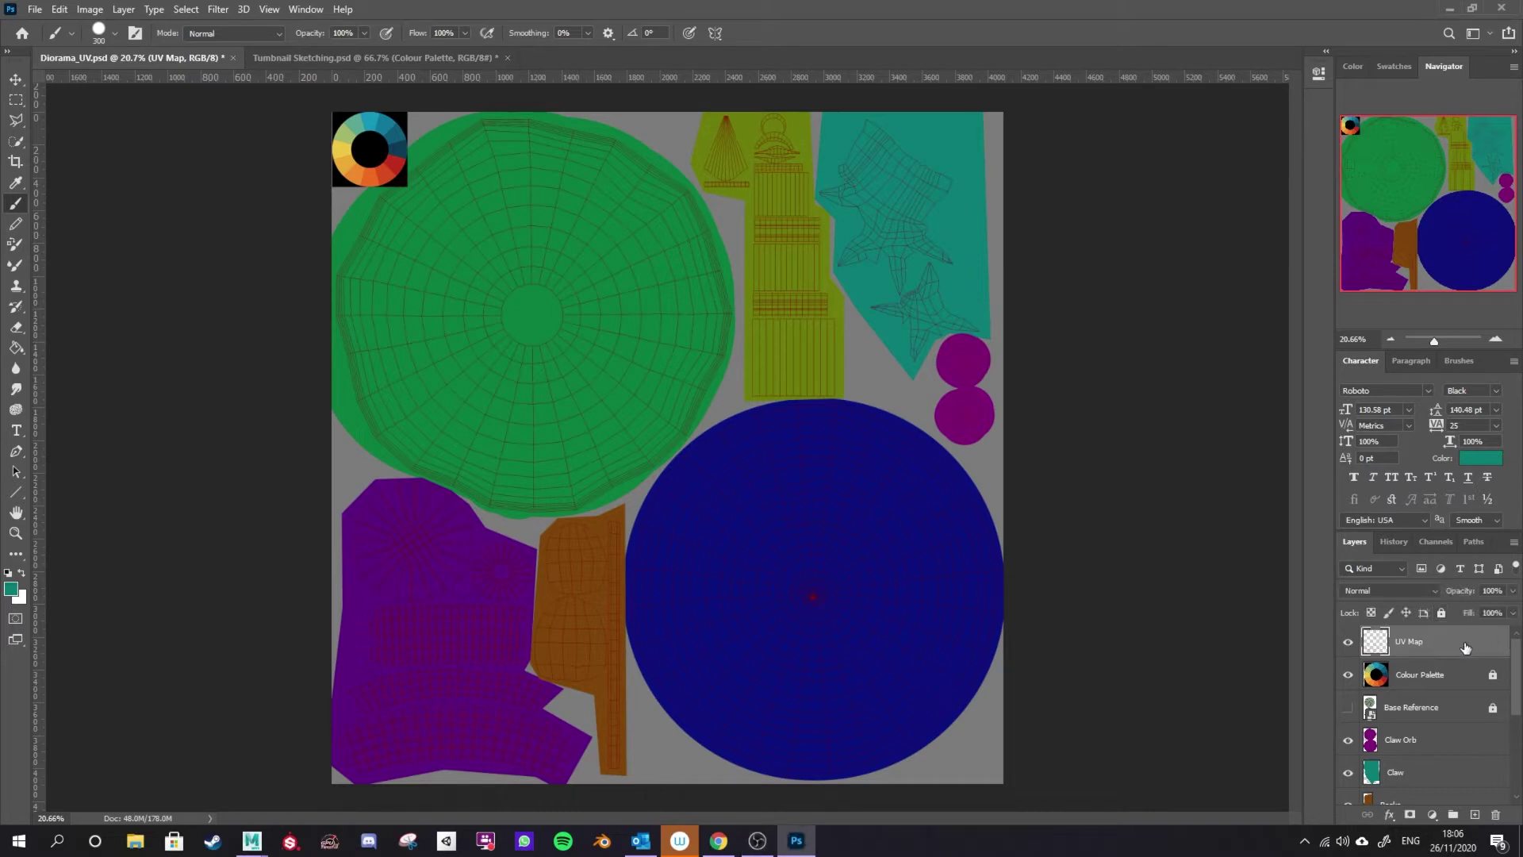
{"action": "key", "text": "ctrl+u"}
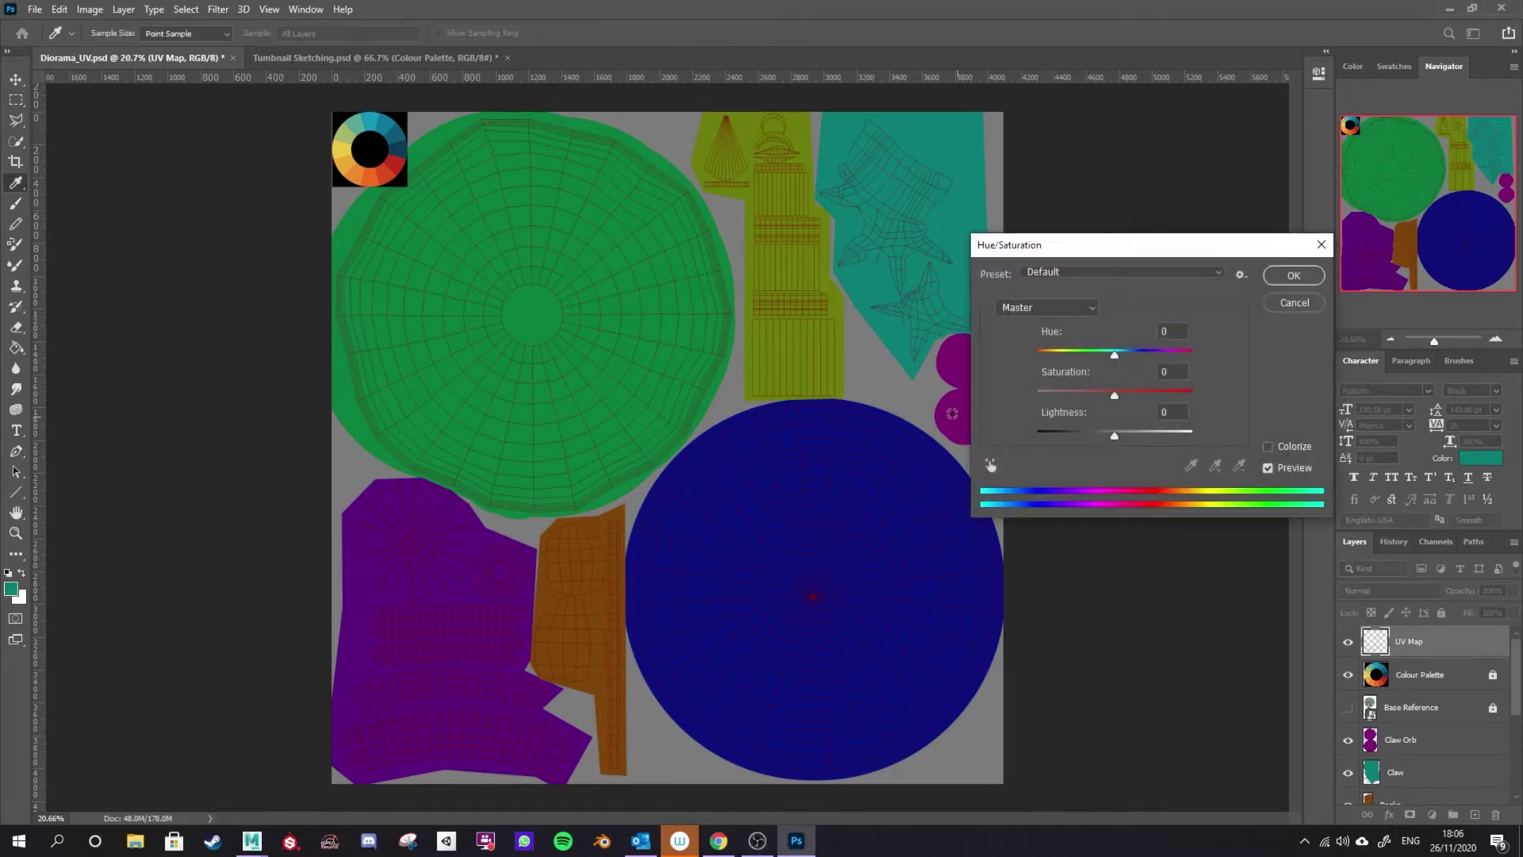
{"action": "left_click_drag", "start_coordinate": [1114, 437], "coordinate": [1250, 438]}
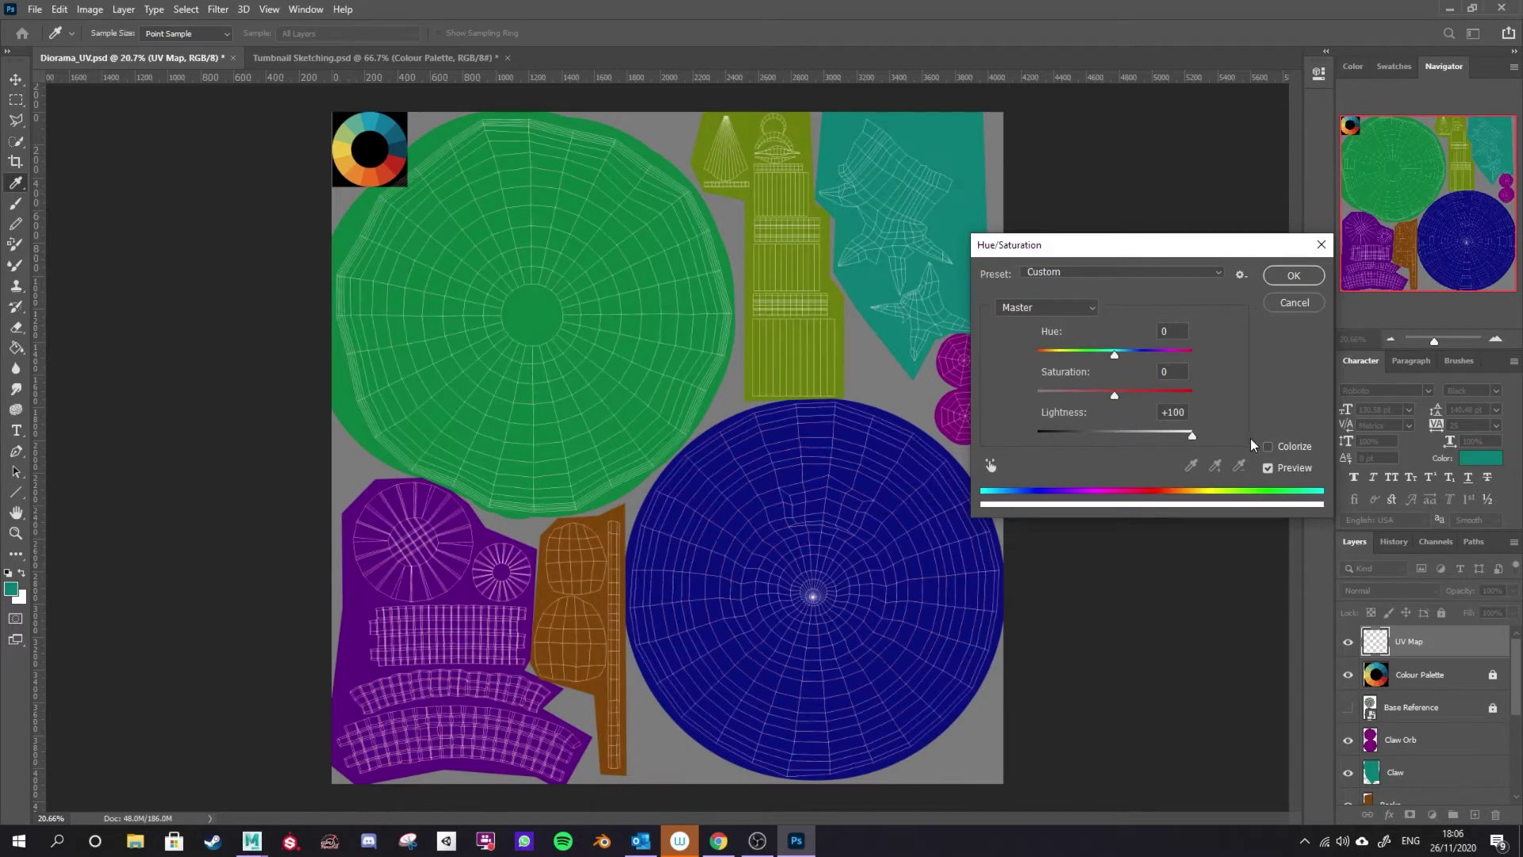
{"action": "left_click", "coordinate": [1294, 276]}
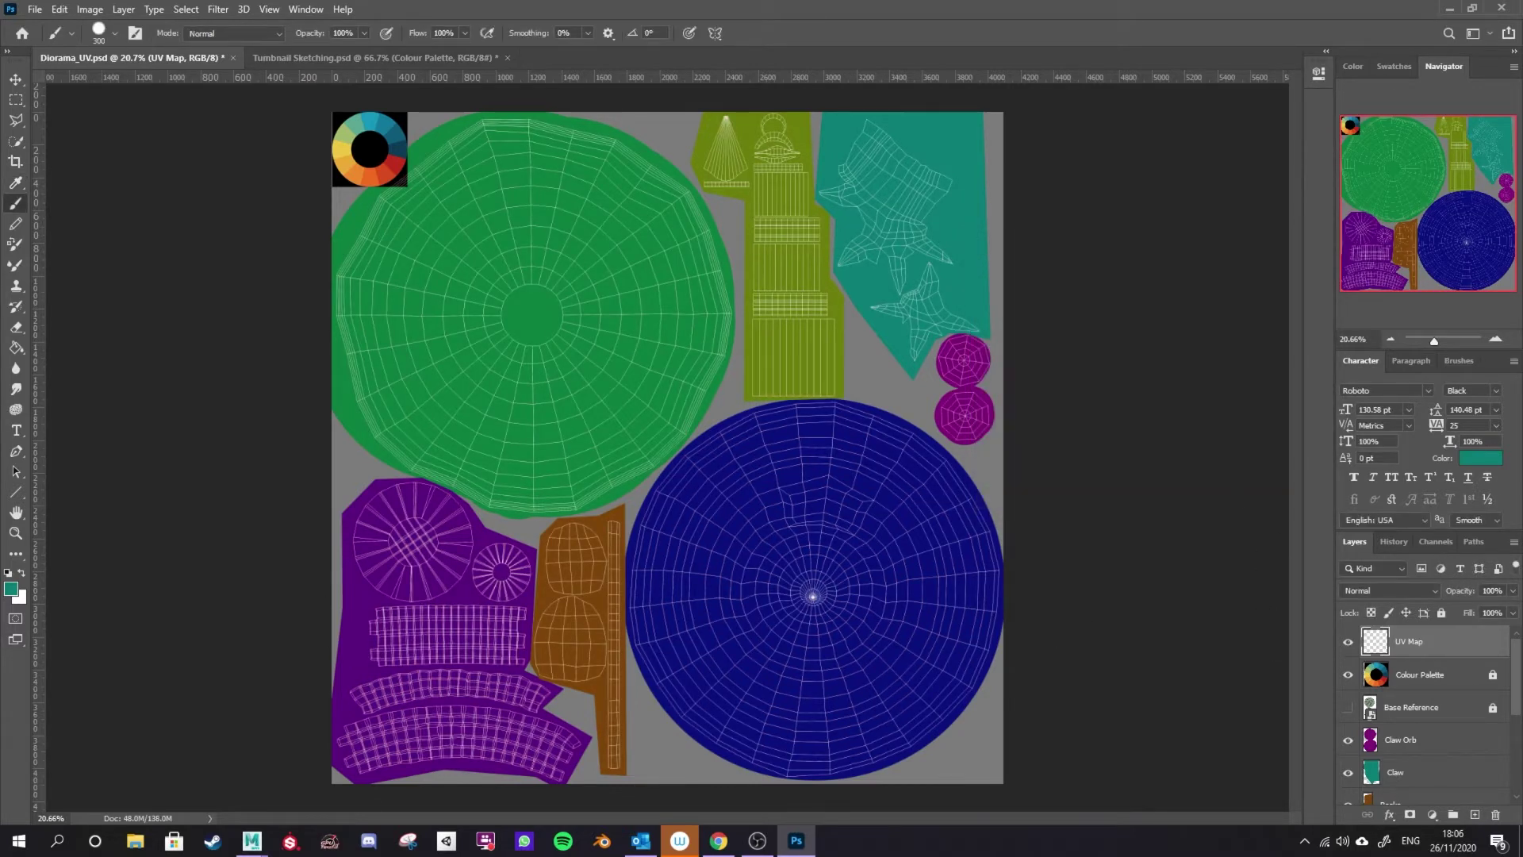
{"action": "left_click", "coordinate": [1441, 612]}
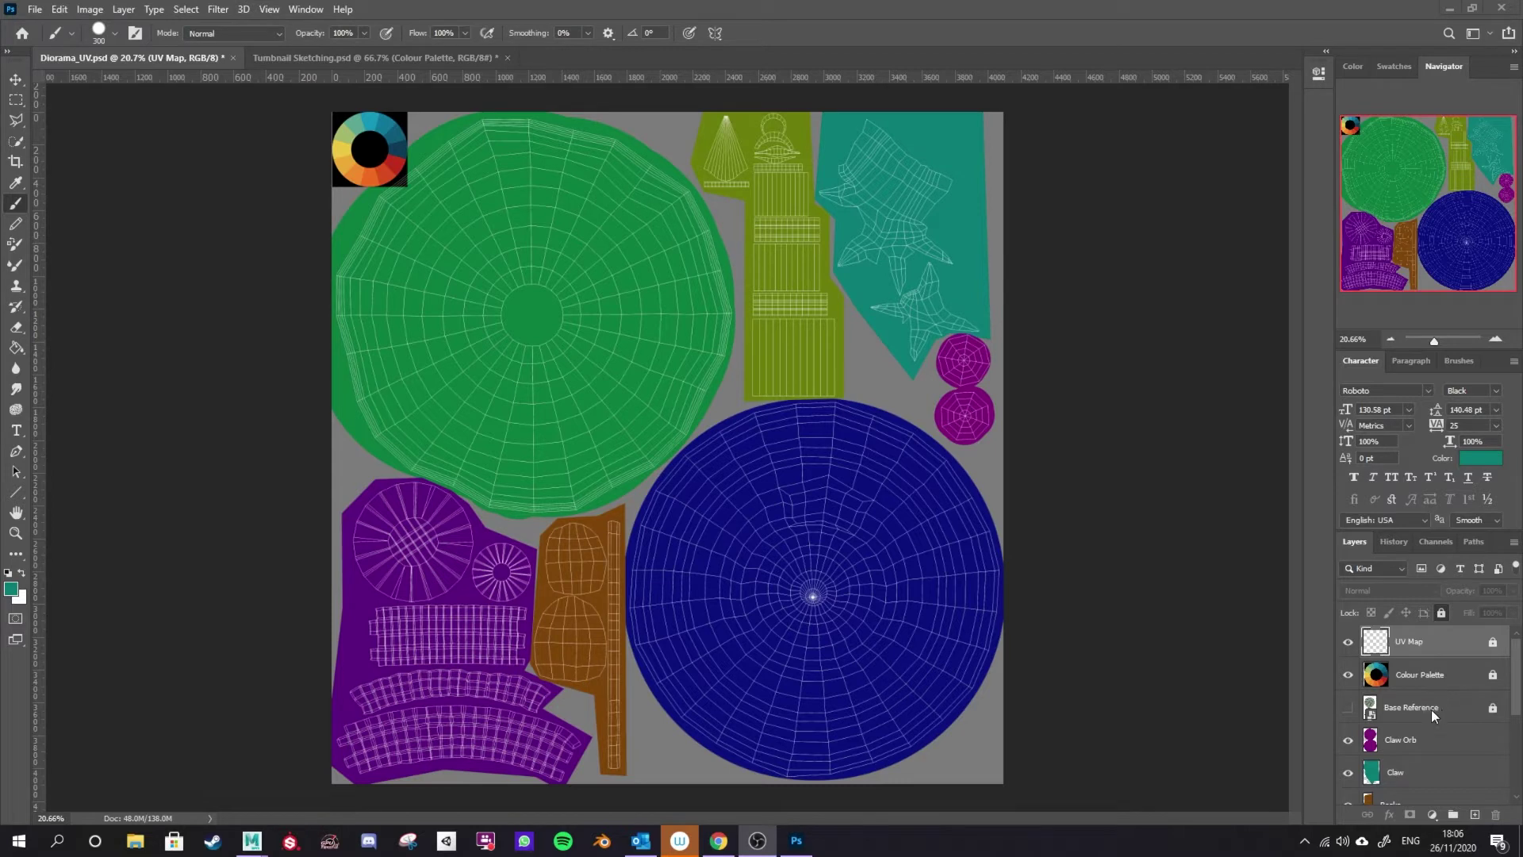
Toggle the visibility of the Claw, Rocks, Well, Pillar, Base Top and Base Bottom layers to check which shells each colour block covers
{"action": "left_click", "coordinate": [1428, 742]}
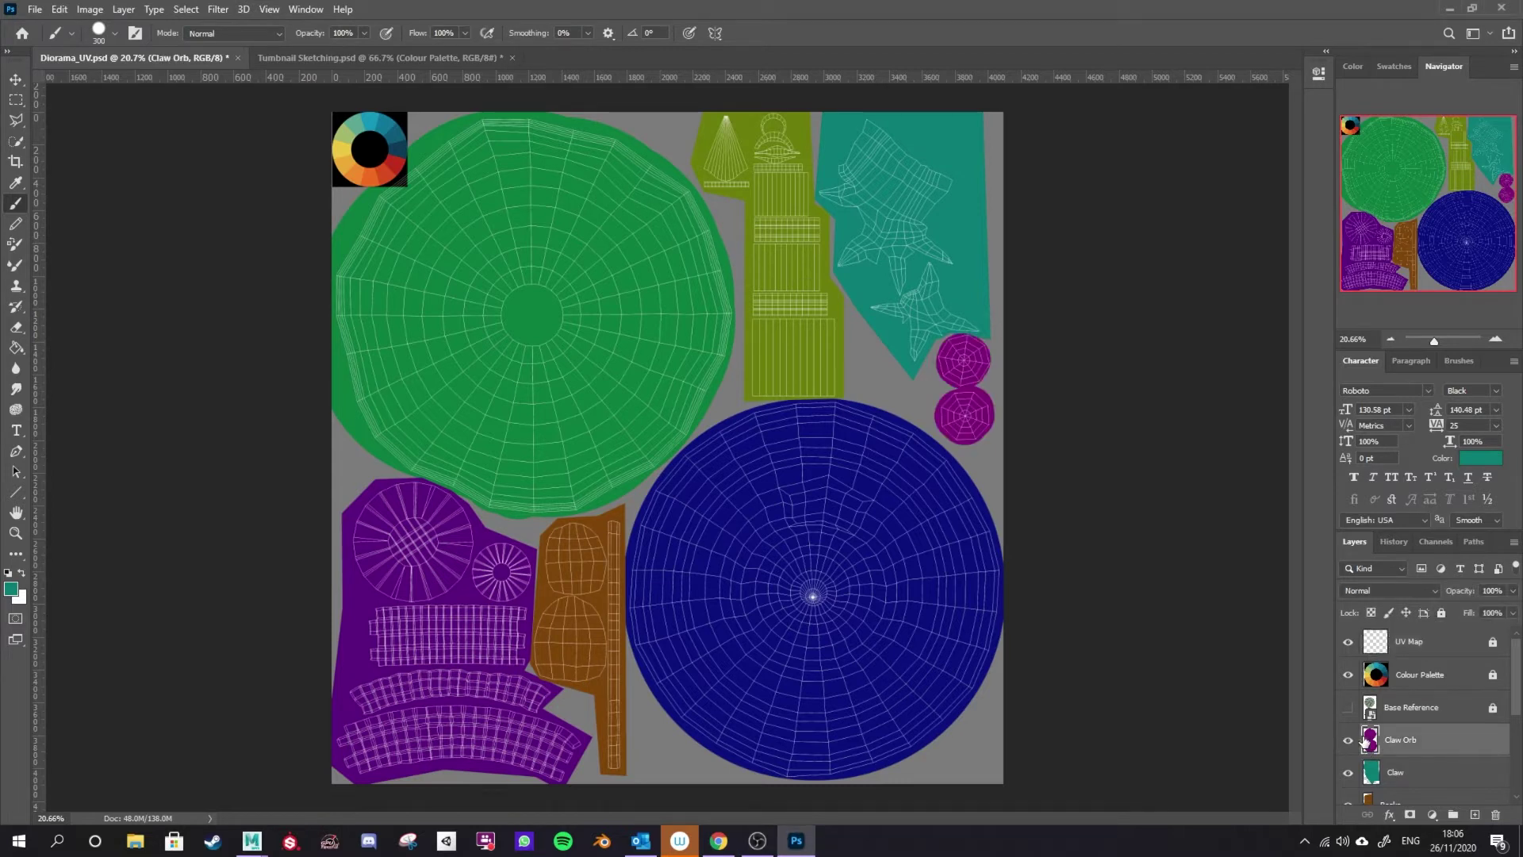
{"action": "left_click", "coordinate": [1347, 773]}
{"action": "left_click", "coordinate": [1348, 773]}
{"action": "scroll", "coordinate": [1417, 764], "scroll_direction": "down", "scroll_amount": 1}
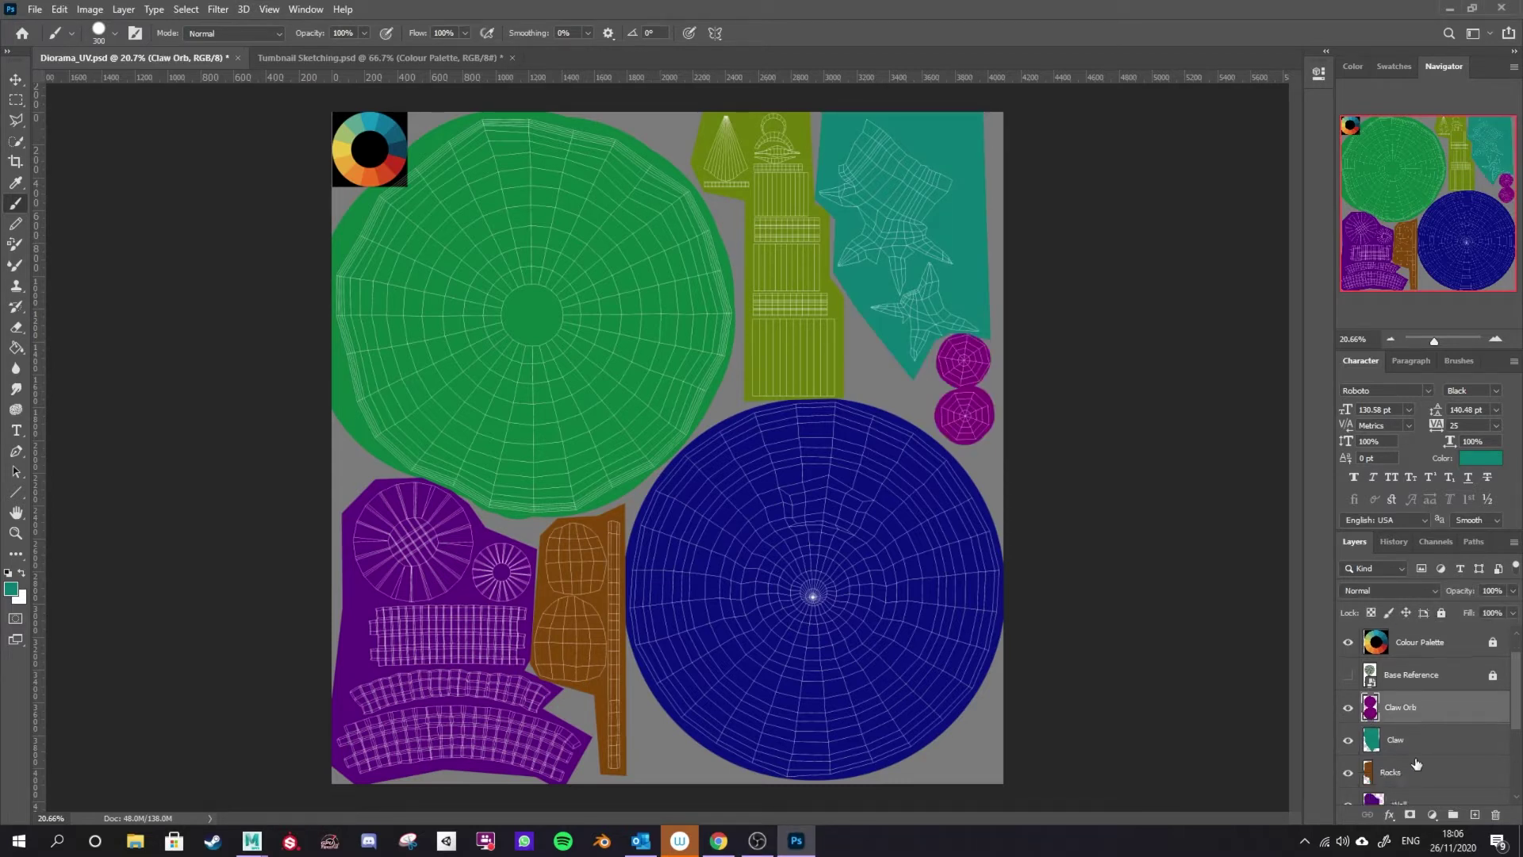
{"action": "left_click", "coordinate": [1349, 774]}
{"action": "left_click", "coordinate": [1349, 774]}
{"action": "scroll", "coordinate": [1357, 738], "scroll_direction": "down", "scroll_amount": 3}
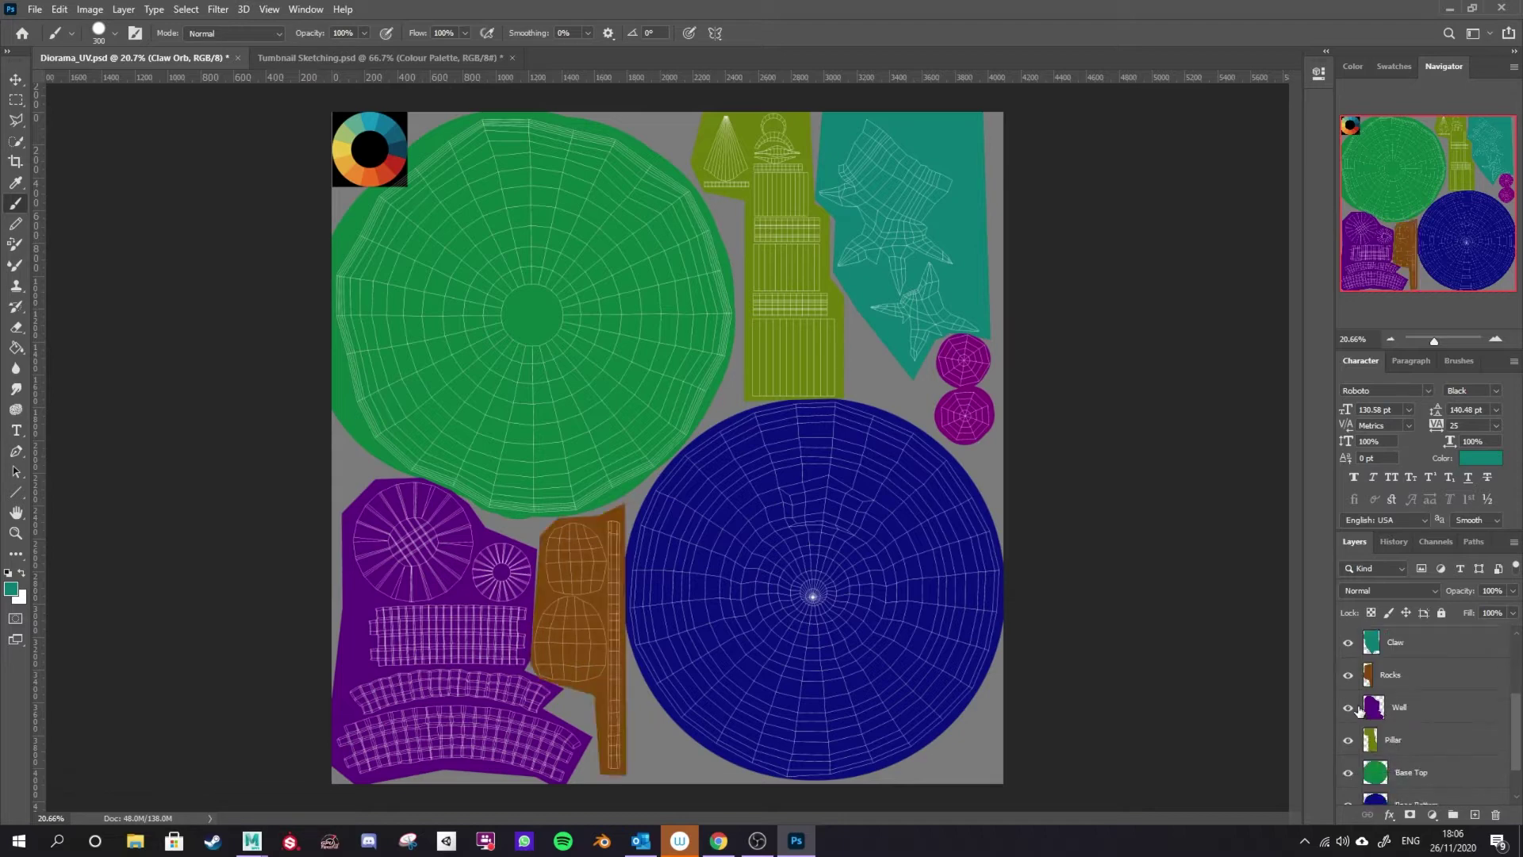
{"action": "left_click", "coordinate": [1348, 708]}
{"action": "left_click", "coordinate": [1348, 708]}
{"action": "scroll", "coordinate": [1350, 710], "scroll_direction": "down", "scroll_amount": 2}
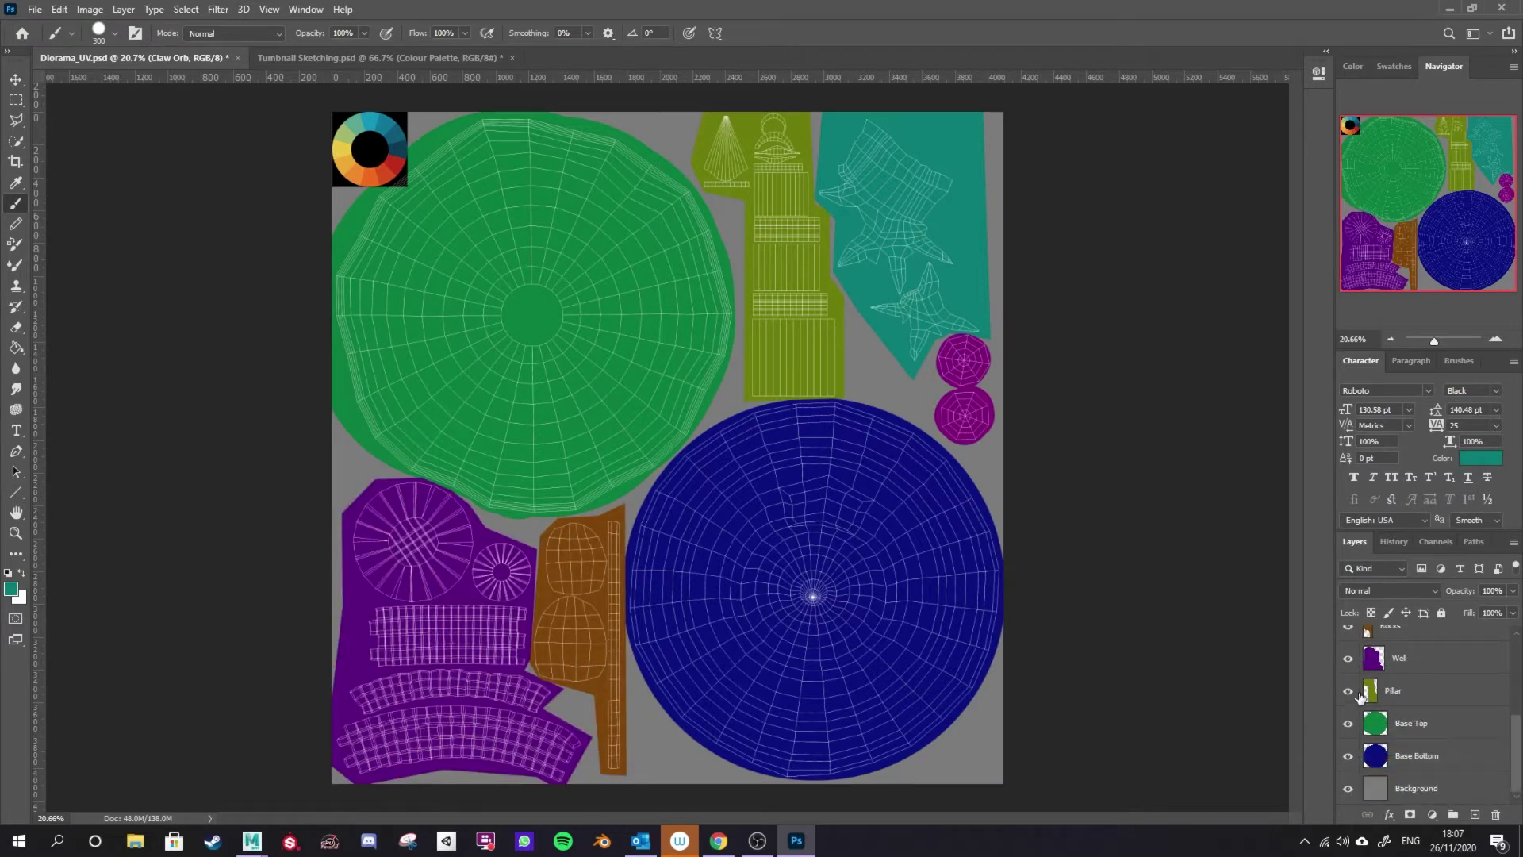
{"action": "left_click", "coordinate": [1348, 690]}
{"action": "left_click", "coordinate": [1348, 690]}
{"action": "left_click", "coordinate": [1348, 723]}
{"action": "left_click", "coordinate": [1348, 722]}
{"action": "left_click", "coordinate": [1348, 755]}
{"action": "left_click", "coordinate": [1348, 755]}
{"action": "left_click", "coordinate": [1428, 763]}
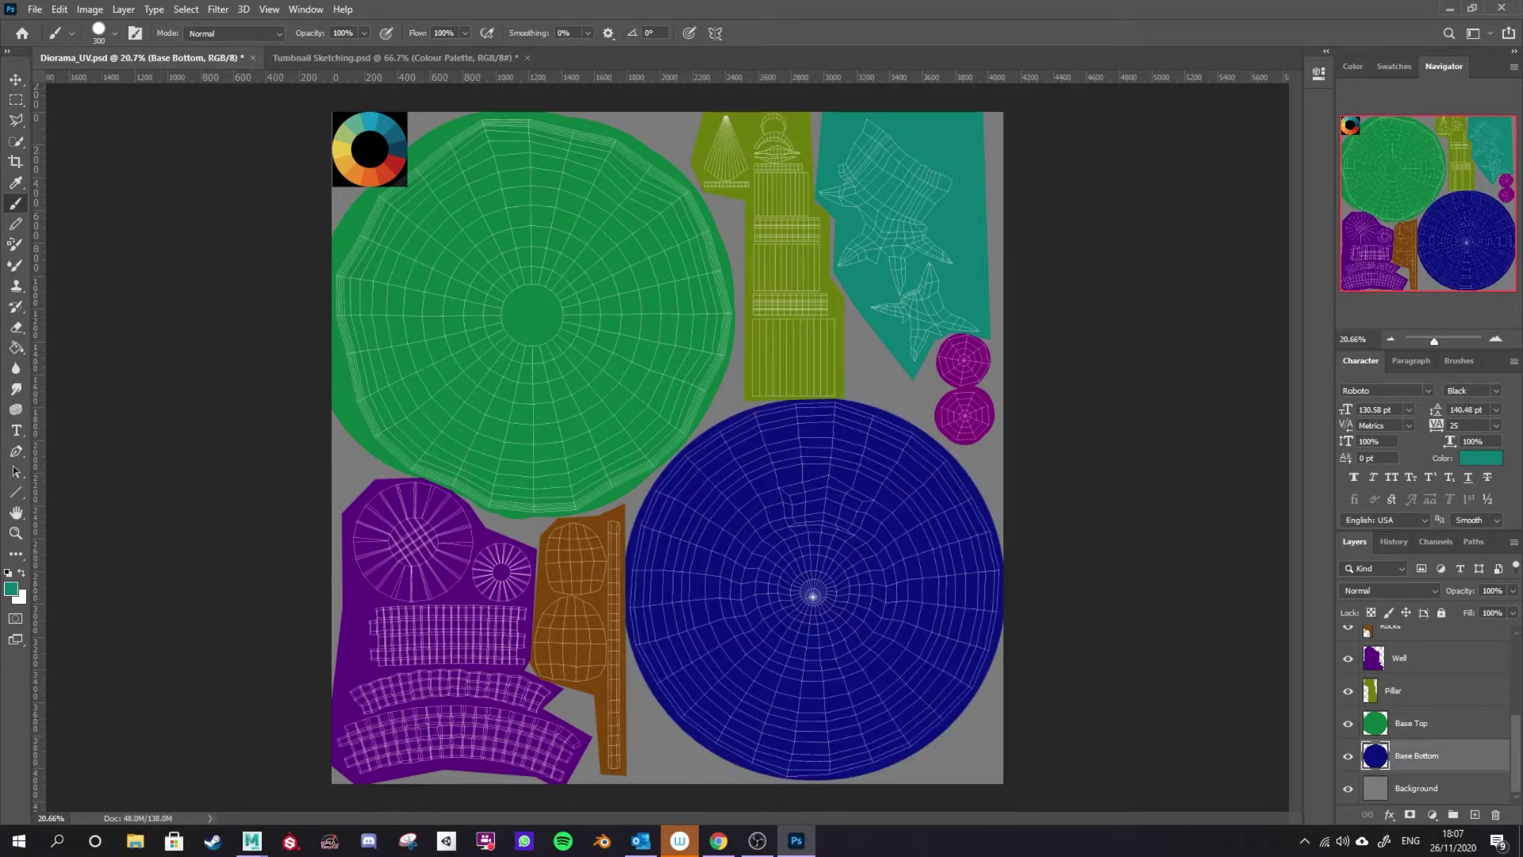
Switch to Maya and select individual UV shells in the UV Editor to examine which parts of the diorama they belong to
{"action": "mouse_move", "coordinate": [247, 854]}
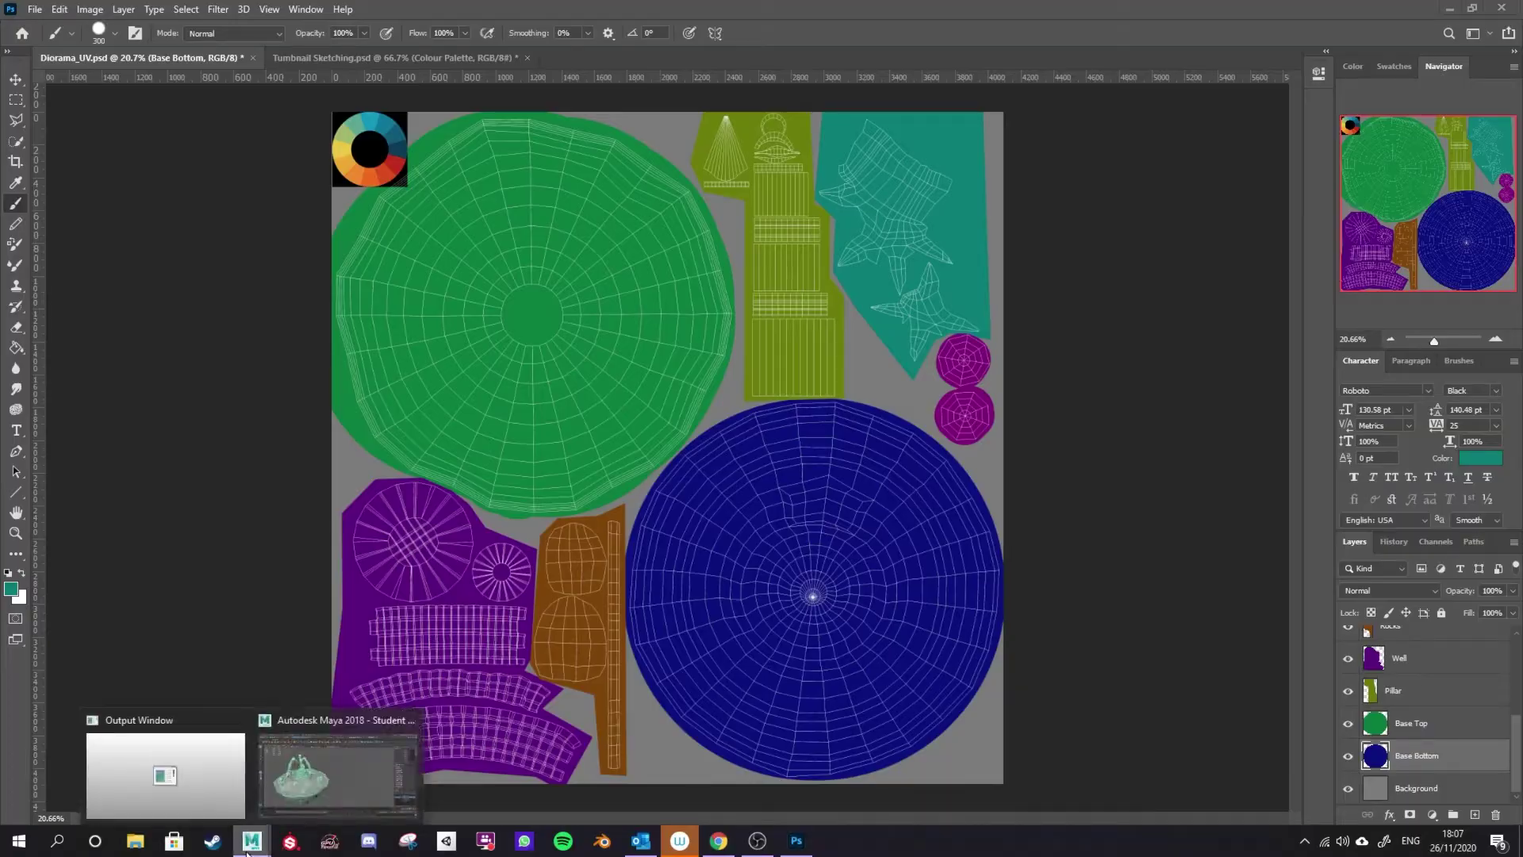
{"action": "left_click", "coordinate": [341, 773]}
{"action": "left_click", "coordinate": [728, 434]}
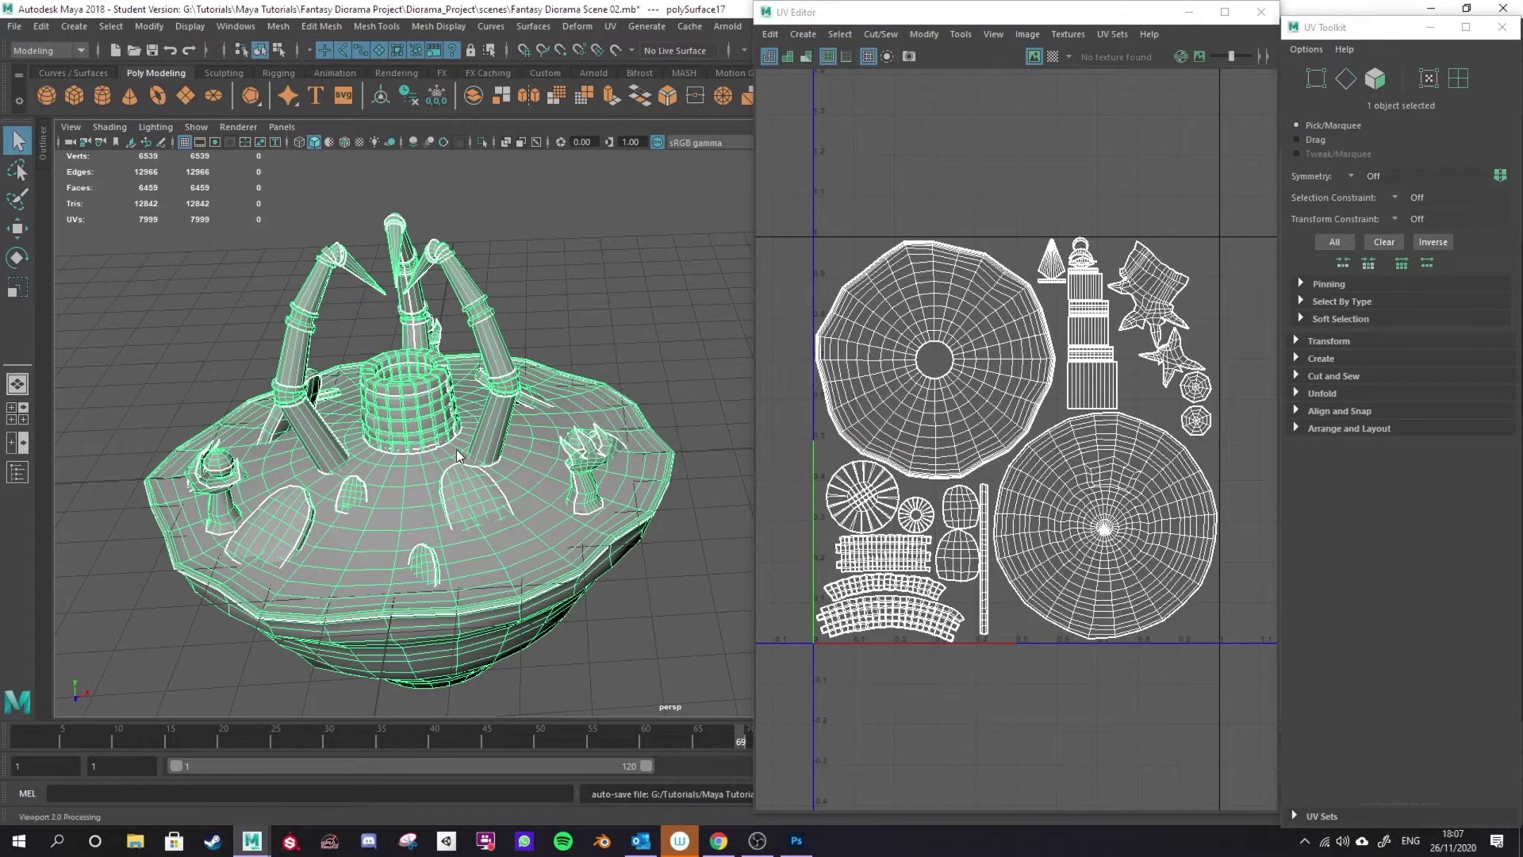
{"action": "right_click", "coordinate": [457, 384]}
{"action": "left_click", "coordinate": [503, 388]}
{"action": "right_click", "coordinate": [939, 373]}
{"action": "left_click", "coordinate": [874, 349]}
{"action": "left_click", "coordinate": [988, 348]}
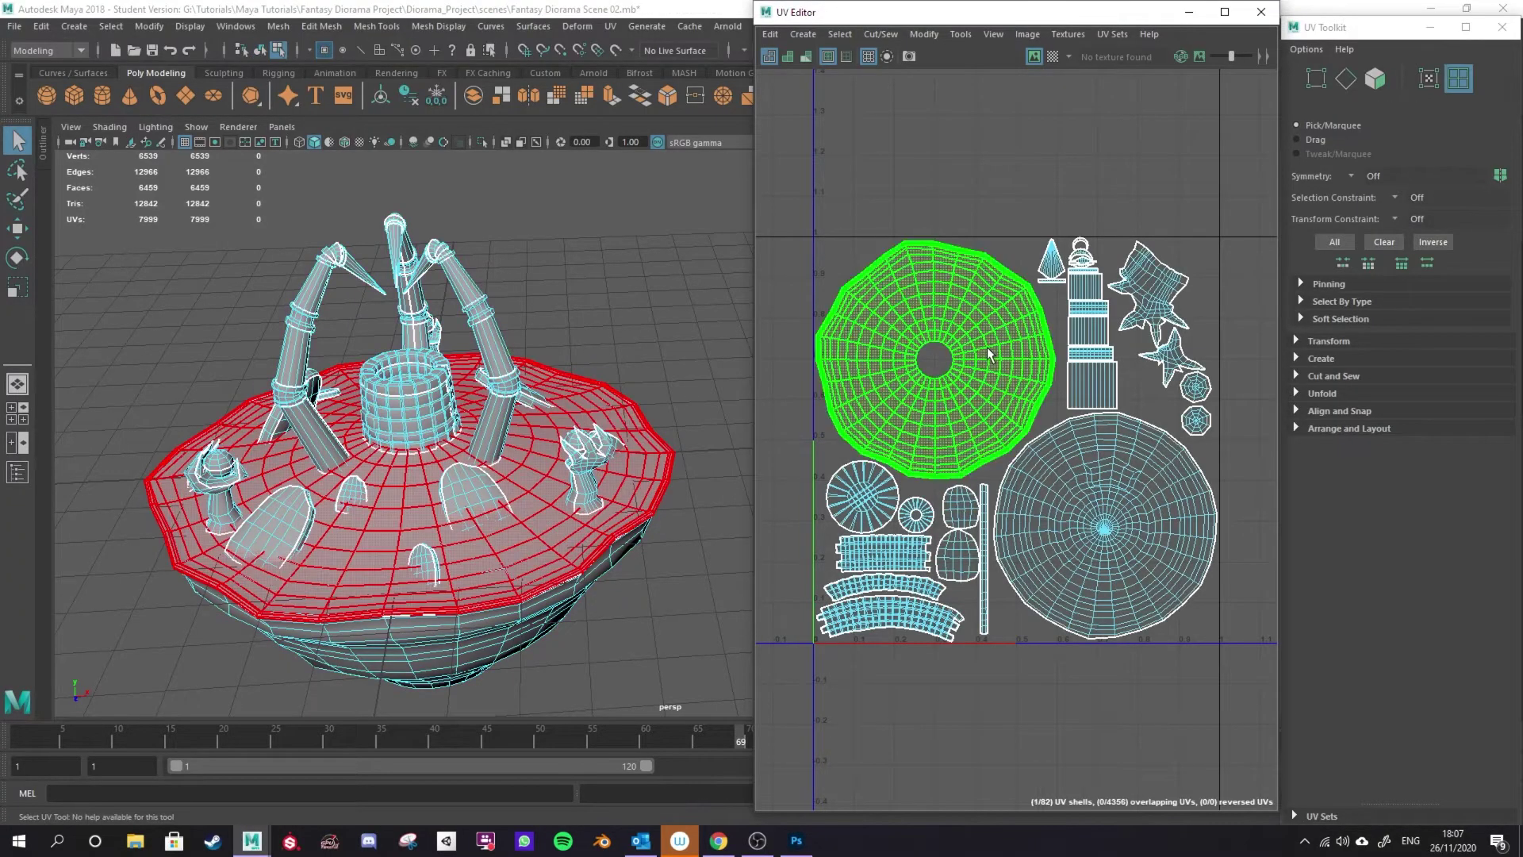
{"action": "left_click", "coordinate": [916, 515]}
{"action": "left_click", "coordinate": [959, 520]}
{"action": "left_click", "coordinate": [1090, 479]}
{"action": "left_click", "coordinate": [1194, 390]}
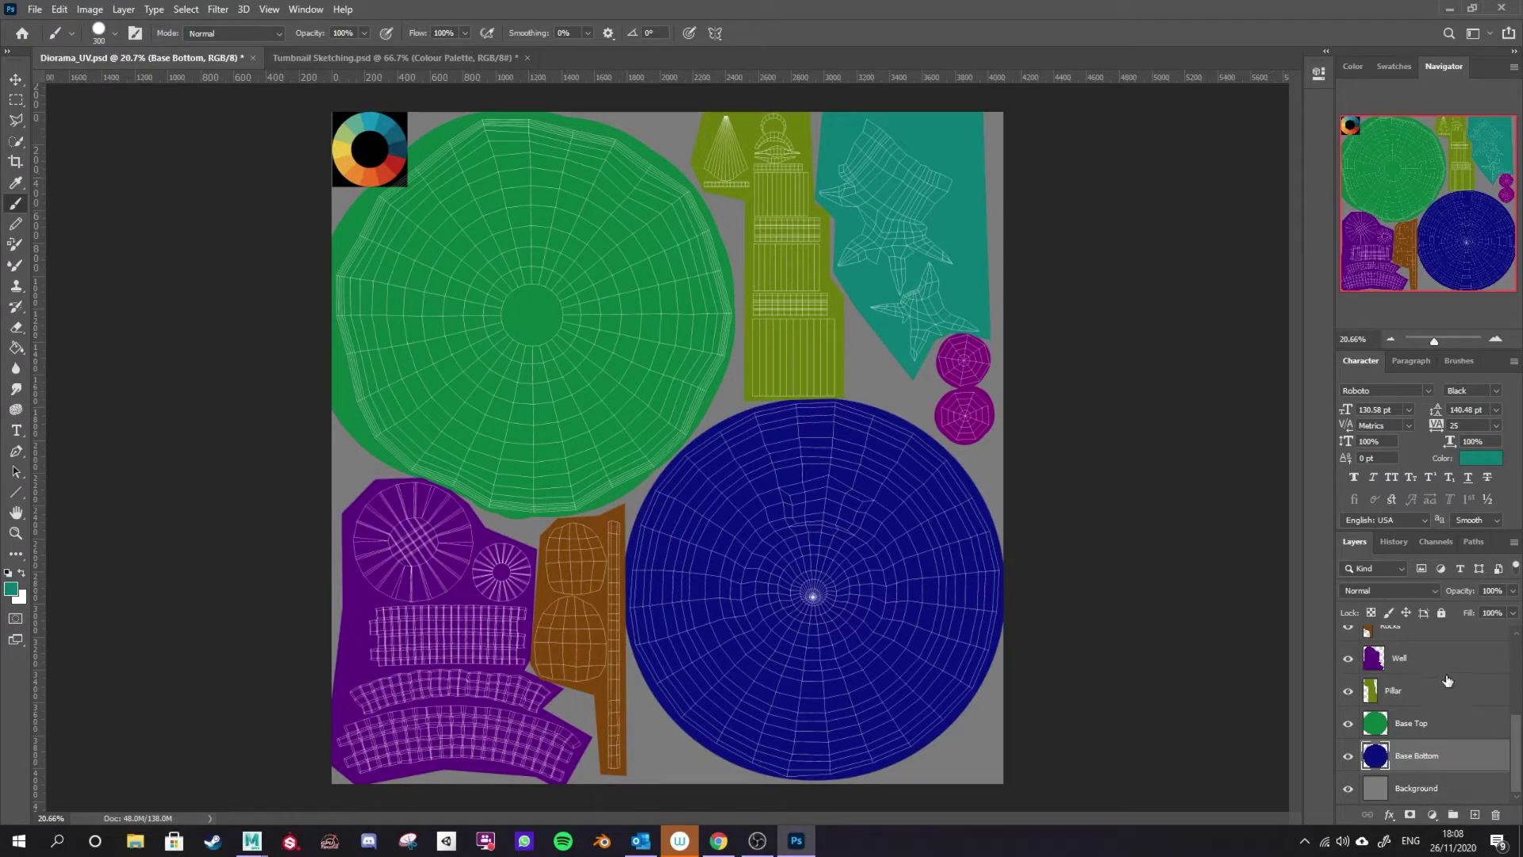
Toggle the UV Map layer's visibility in Photoshop to compare the colour blocks with and without the wireframe
{"action": "scroll", "coordinate": [1436, 730], "scroll_direction": "up", "scroll_amount": 5}
{"action": "left_click", "coordinate": [1349, 643]}
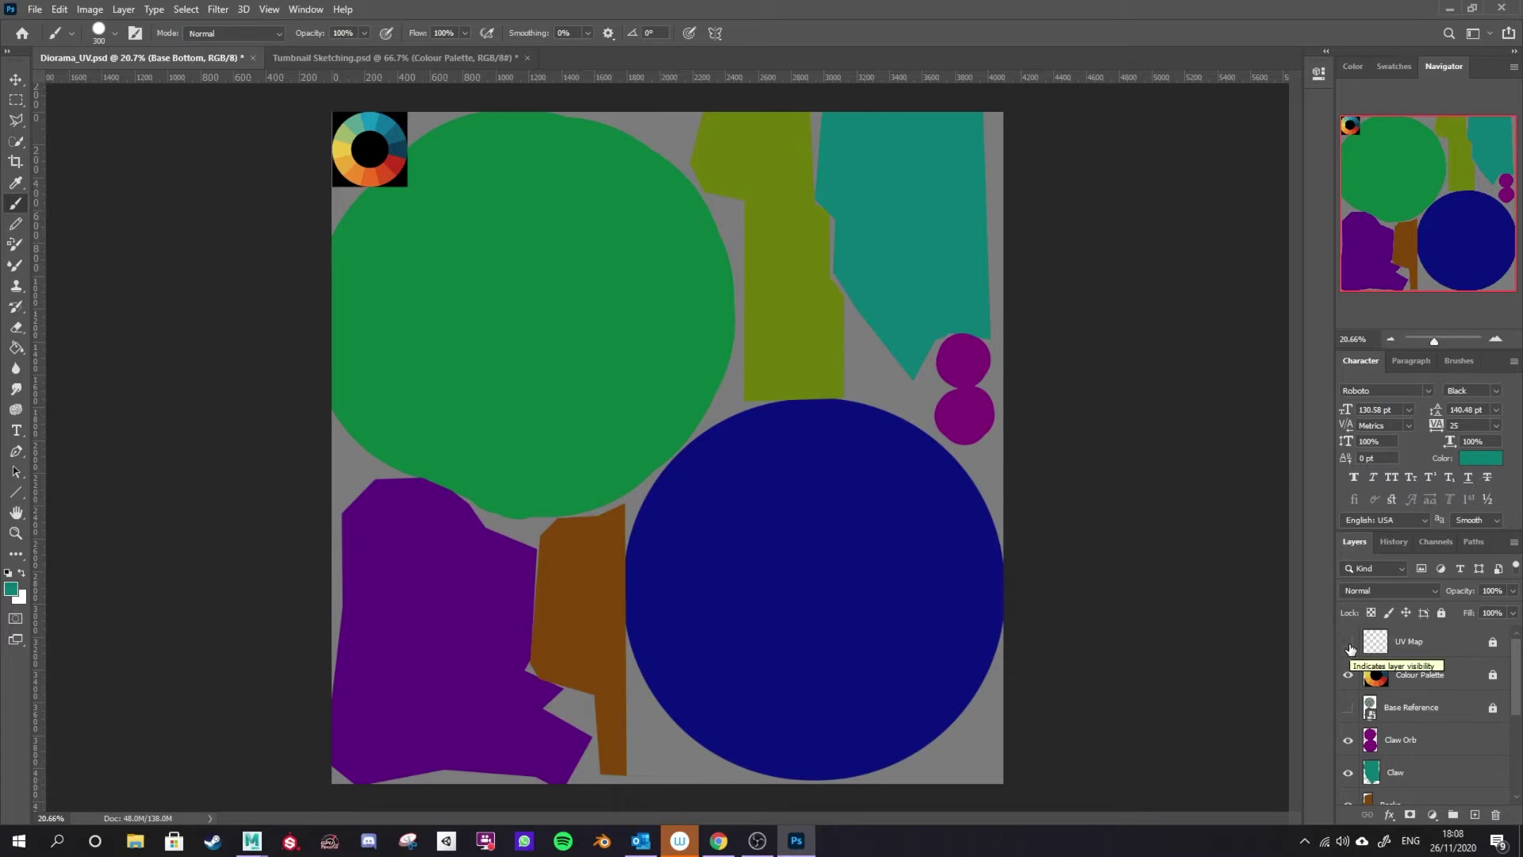
{"action": "left_click", "coordinate": [1350, 644]}
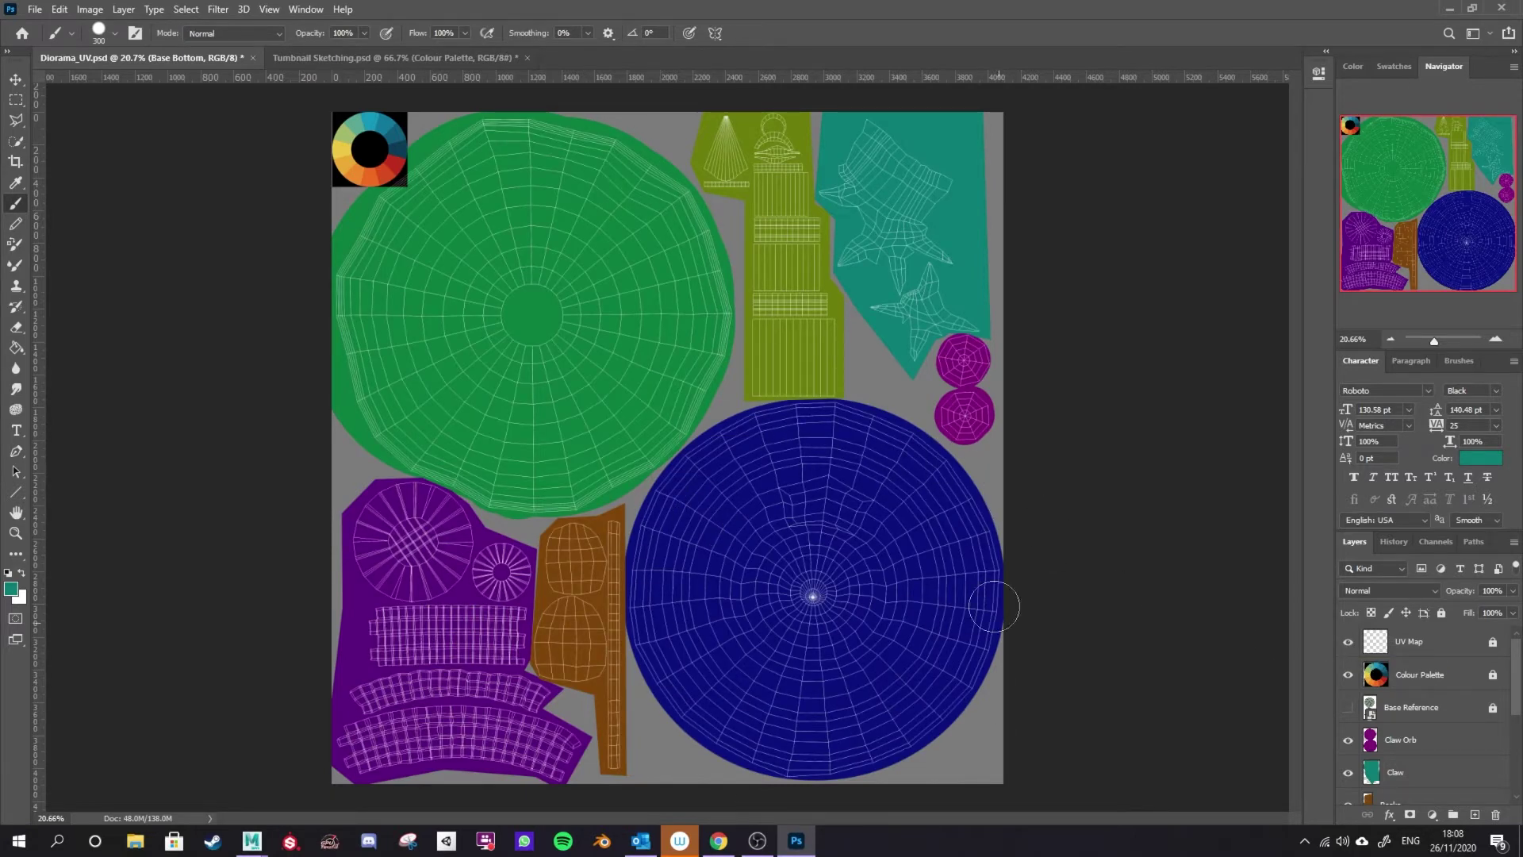
{"action": "left_click", "coordinate": [1349, 645]}
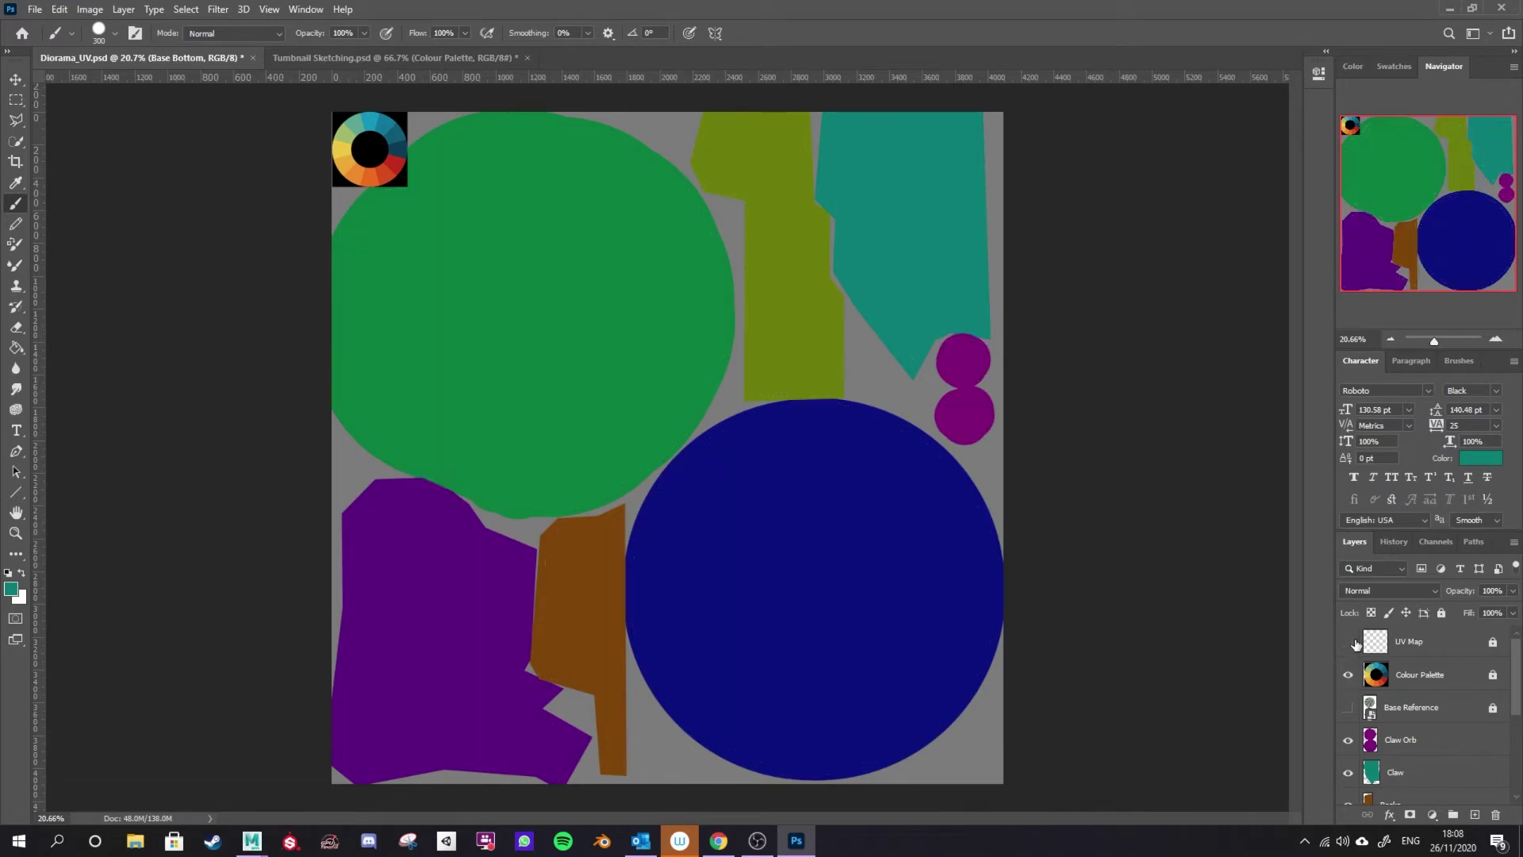
{"action": "left_click", "coordinate": [1350, 645]}
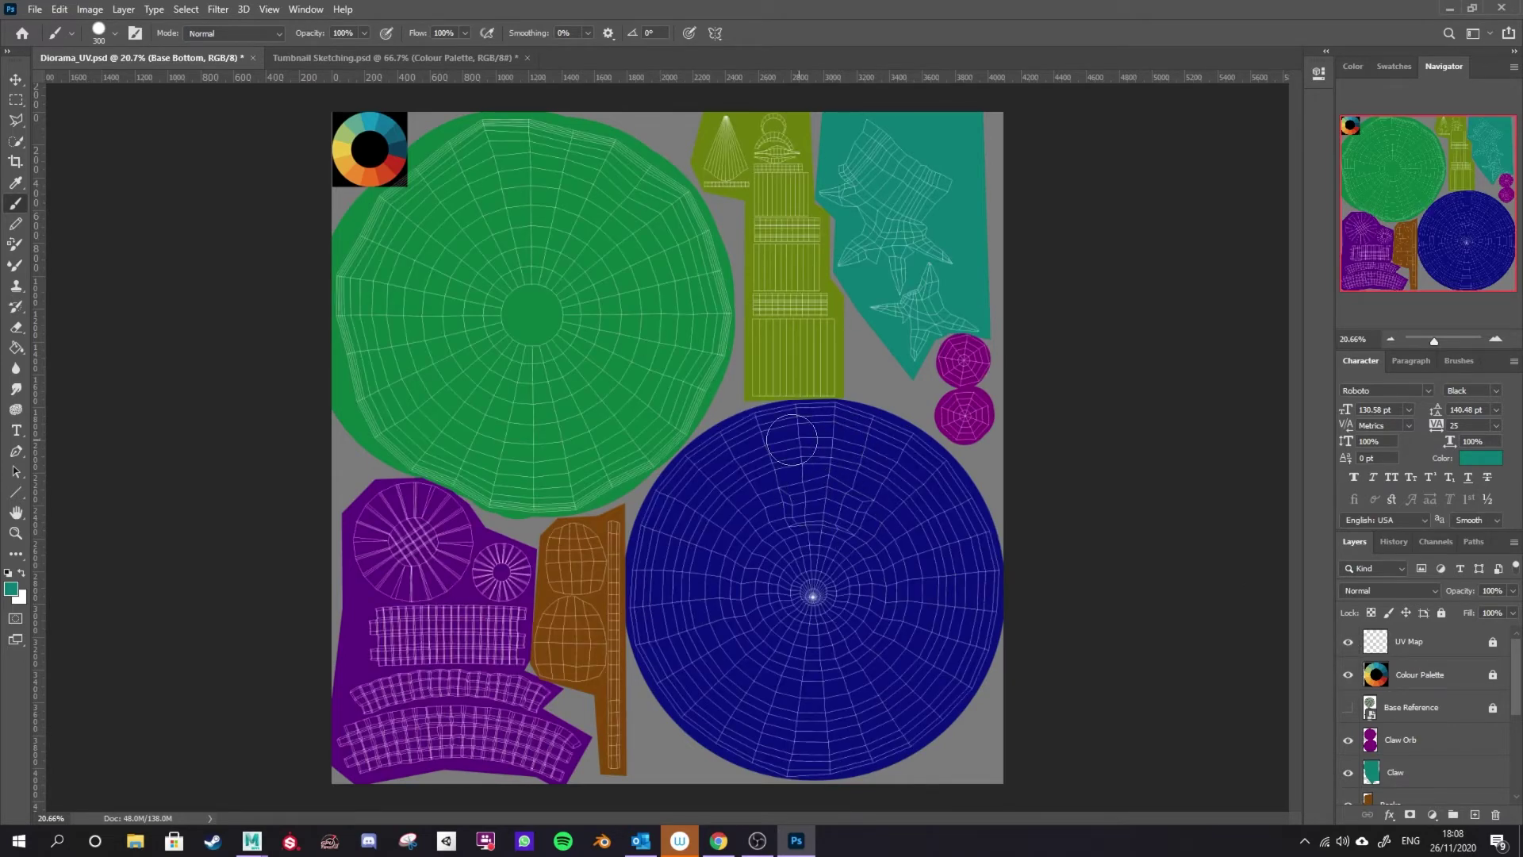
Hide the UV Map and Colour Palette layers and export the colour blocks as a PNG named Diorama_ID
{"action": "left_click", "coordinate": [1347, 642]}
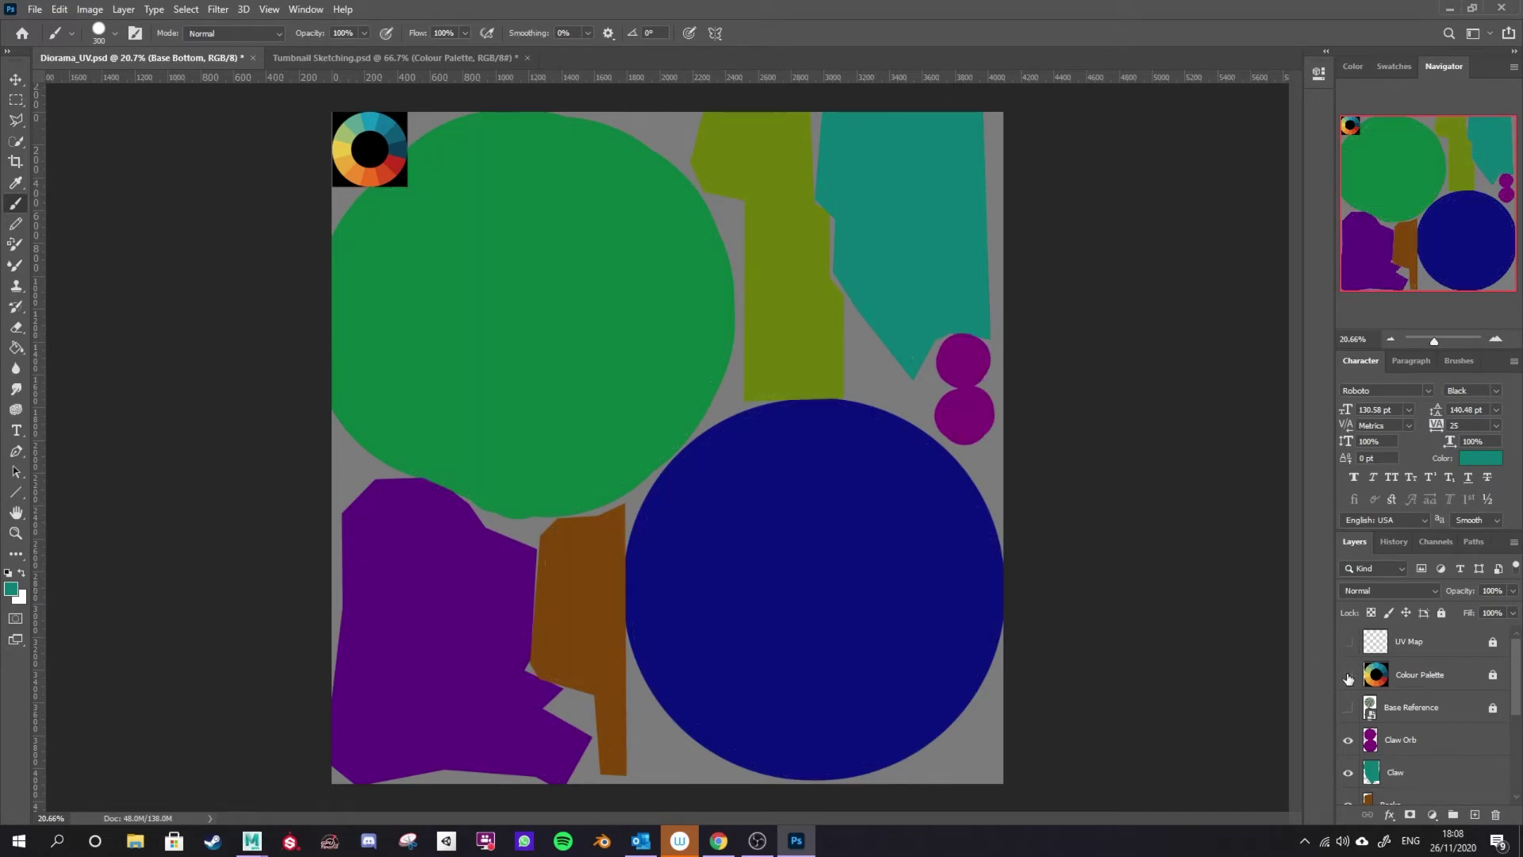
{"action": "left_click", "coordinate": [1348, 676]}
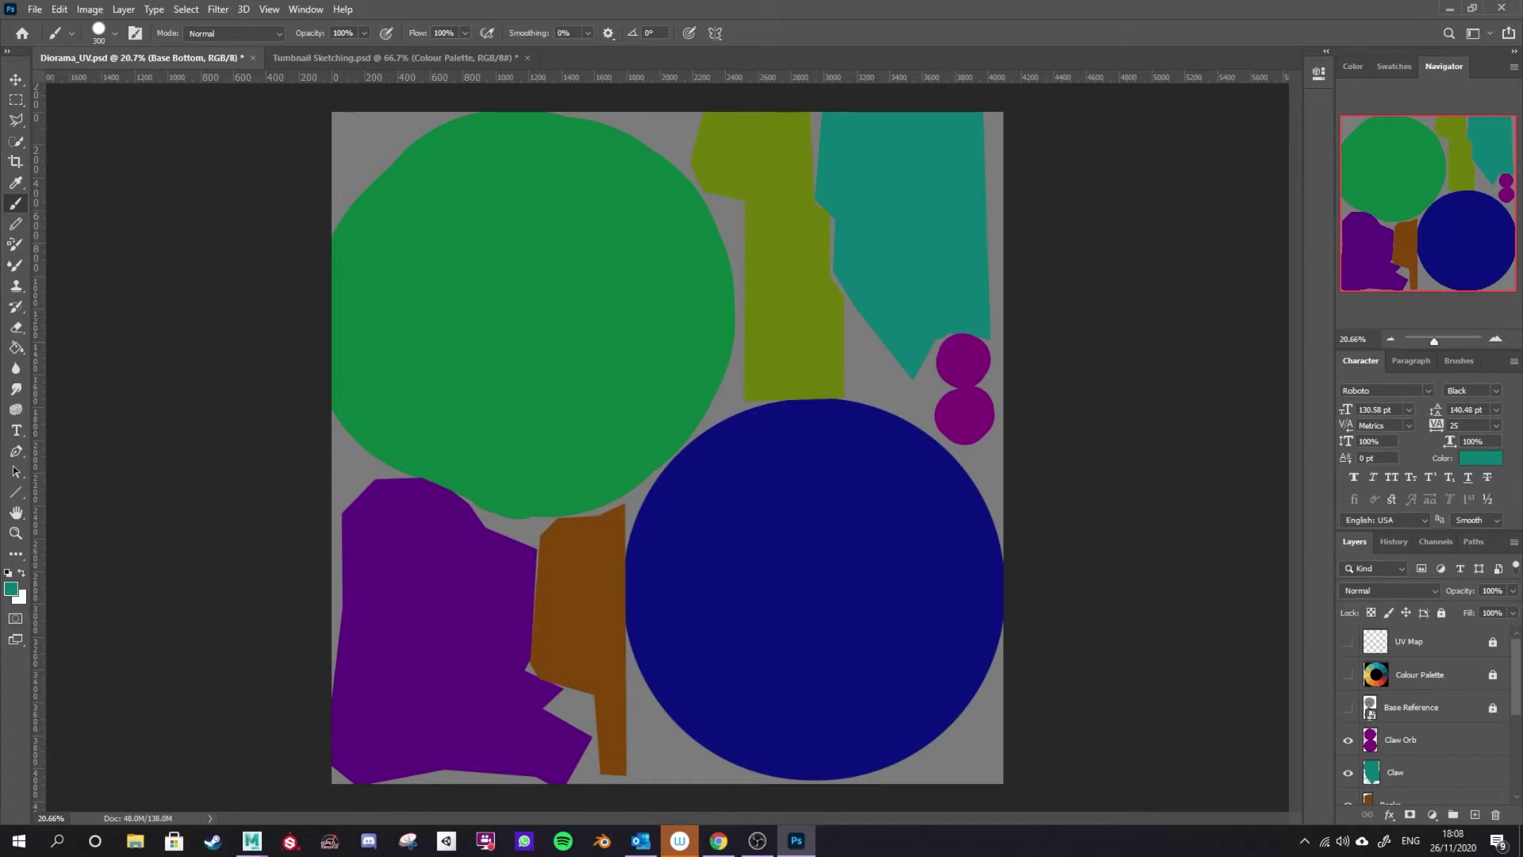
{"action": "left_click", "coordinate": [35, 10]}
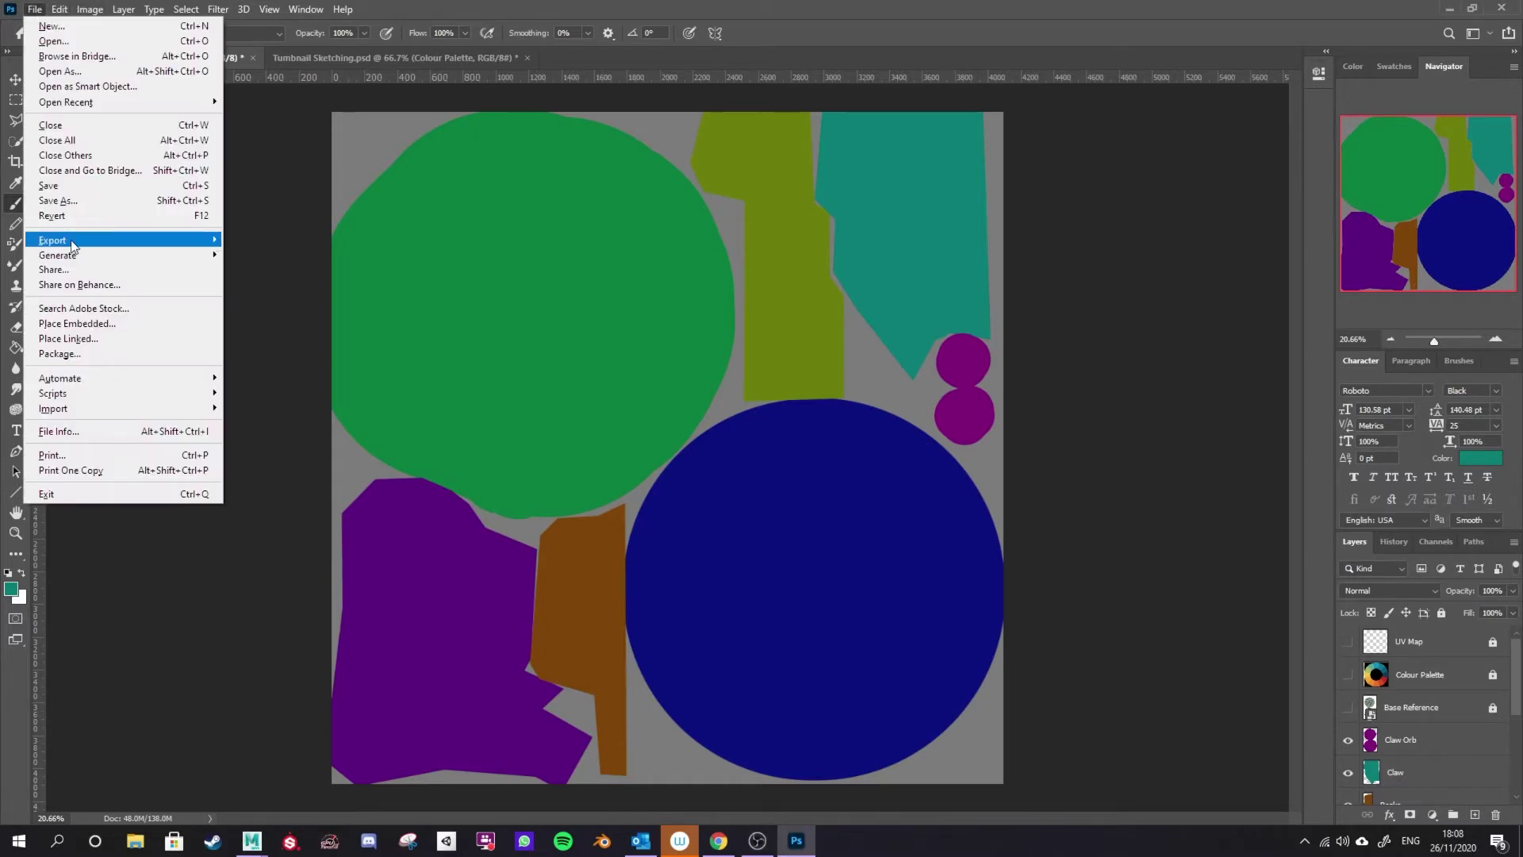
{"action": "mouse_move", "coordinate": [72, 241]}
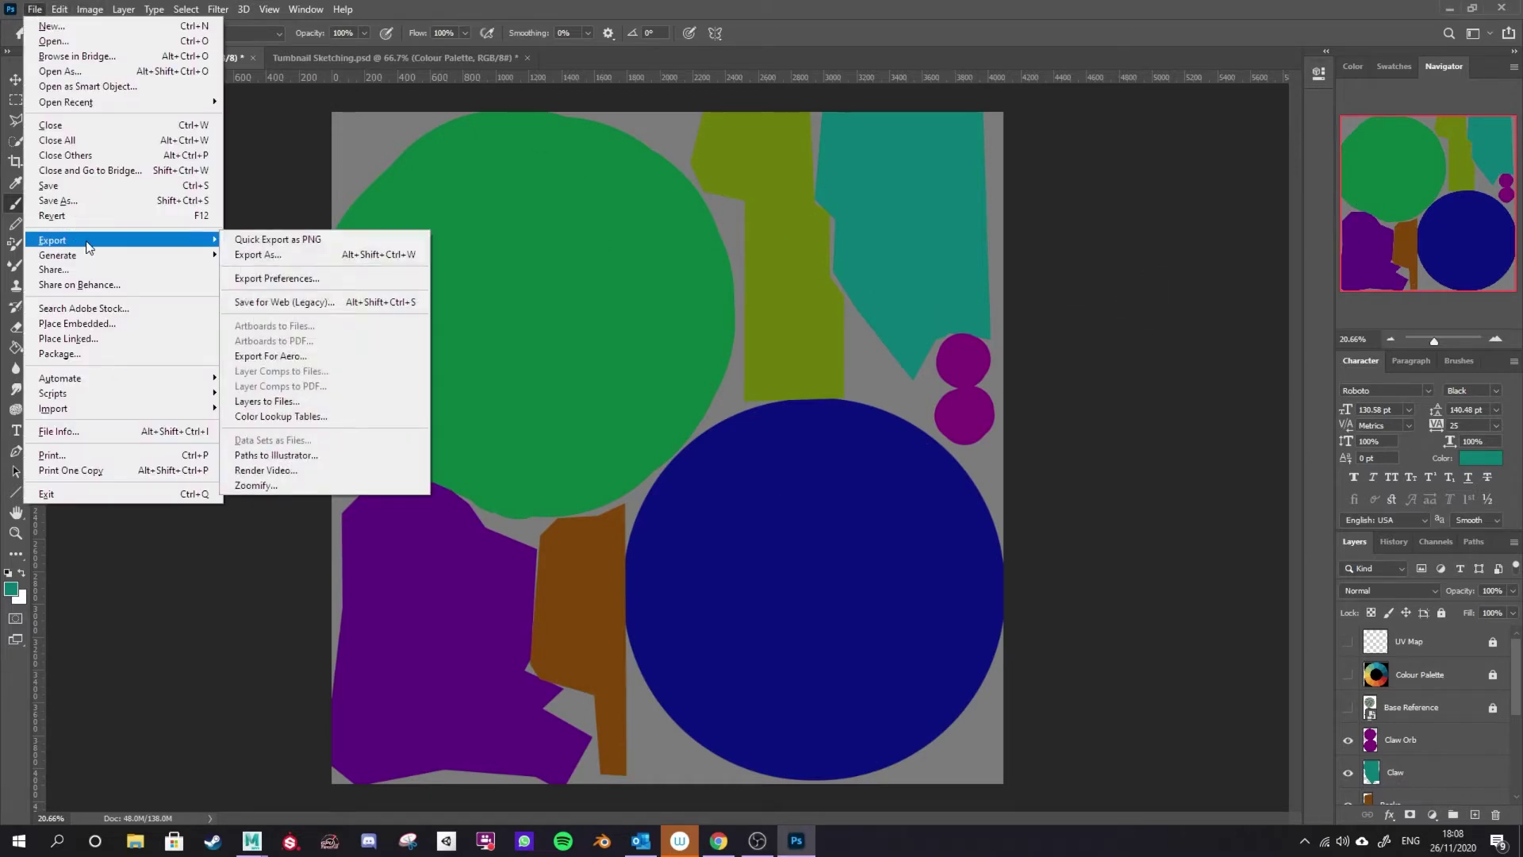
{"action": "left_click", "coordinate": [336, 239]}
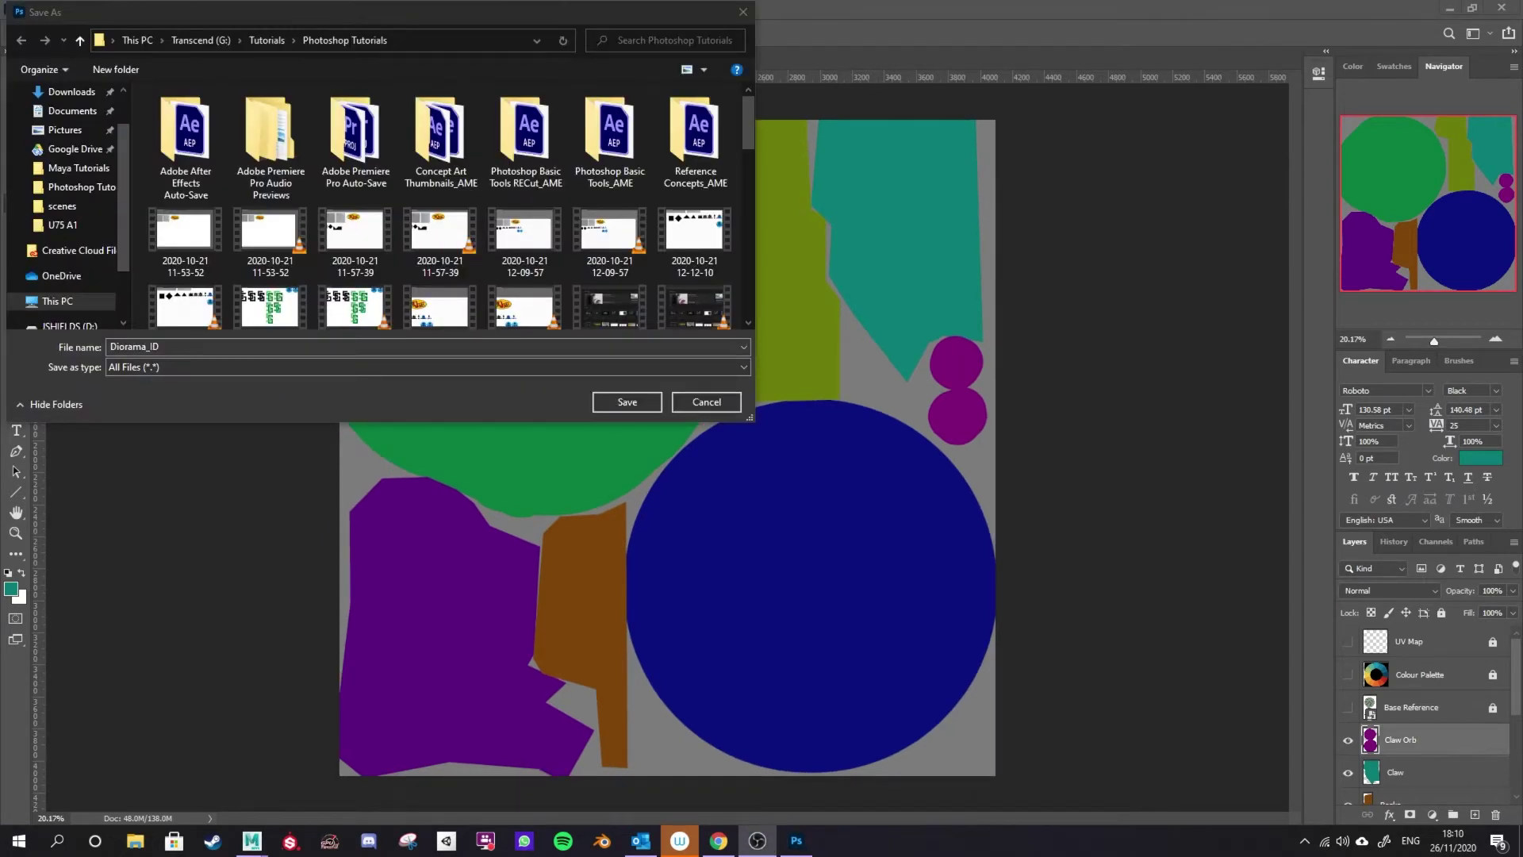
{"action": "left_click_drag", "start_coordinate": [413, 9], "coordinate": [488, 76]}
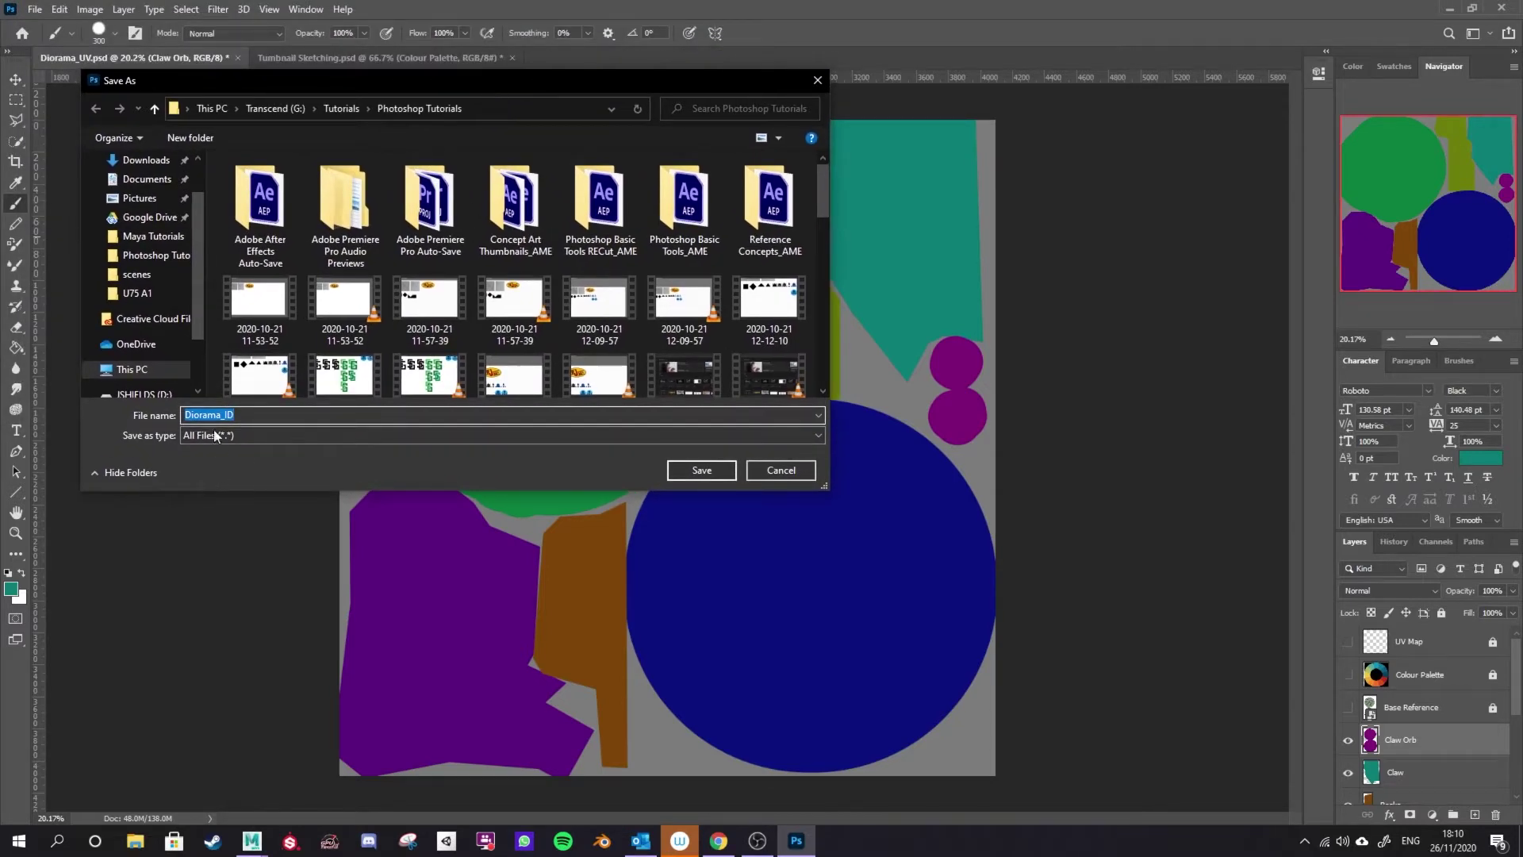
{"action": "left_click", "coordinate": [243, 419]}
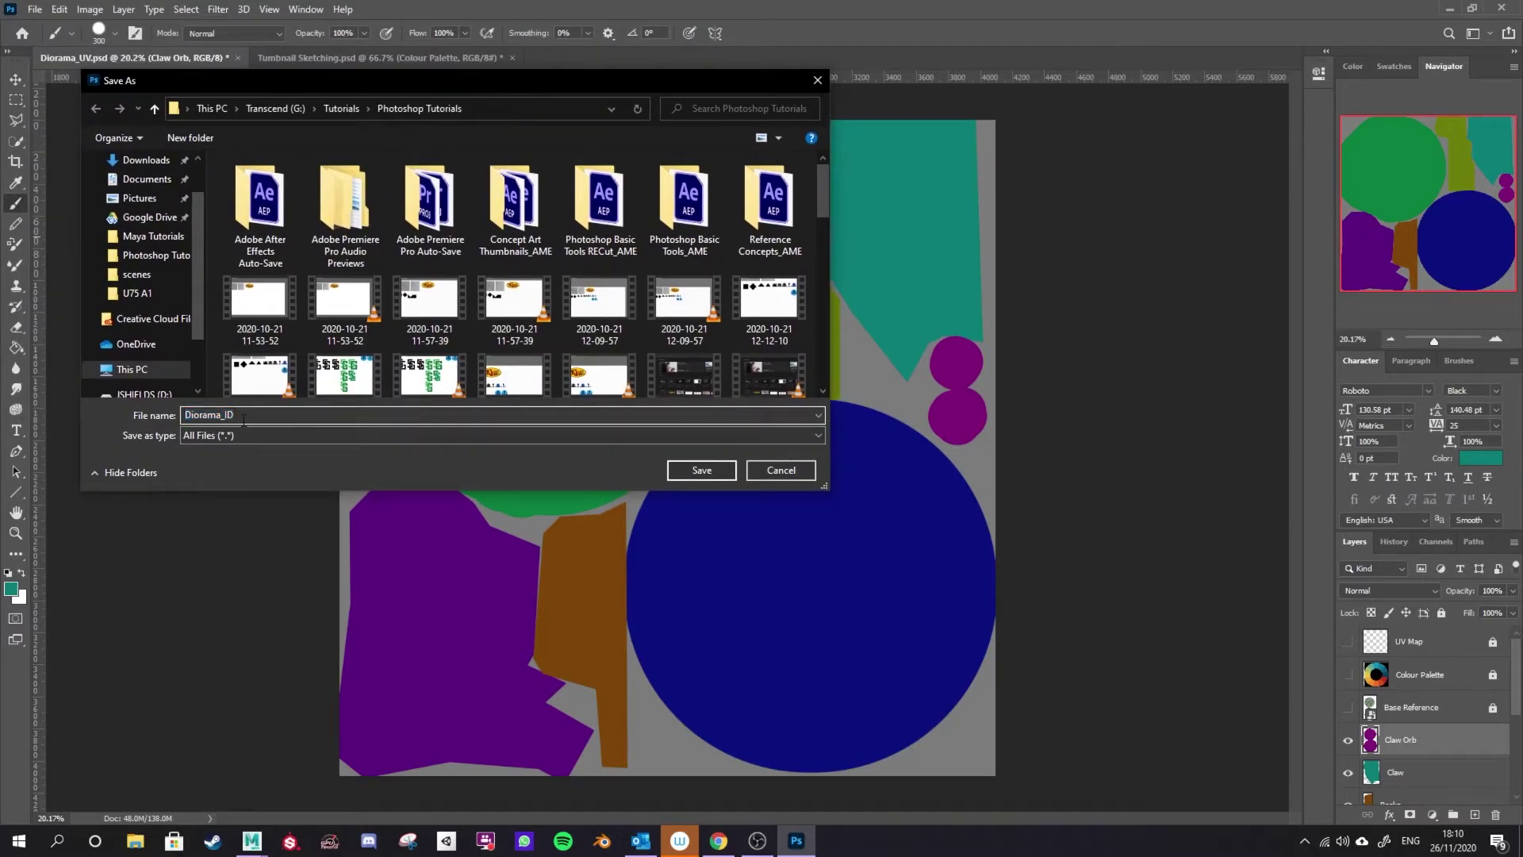
{"action": "left_click", "coordinate": [701, 471]}
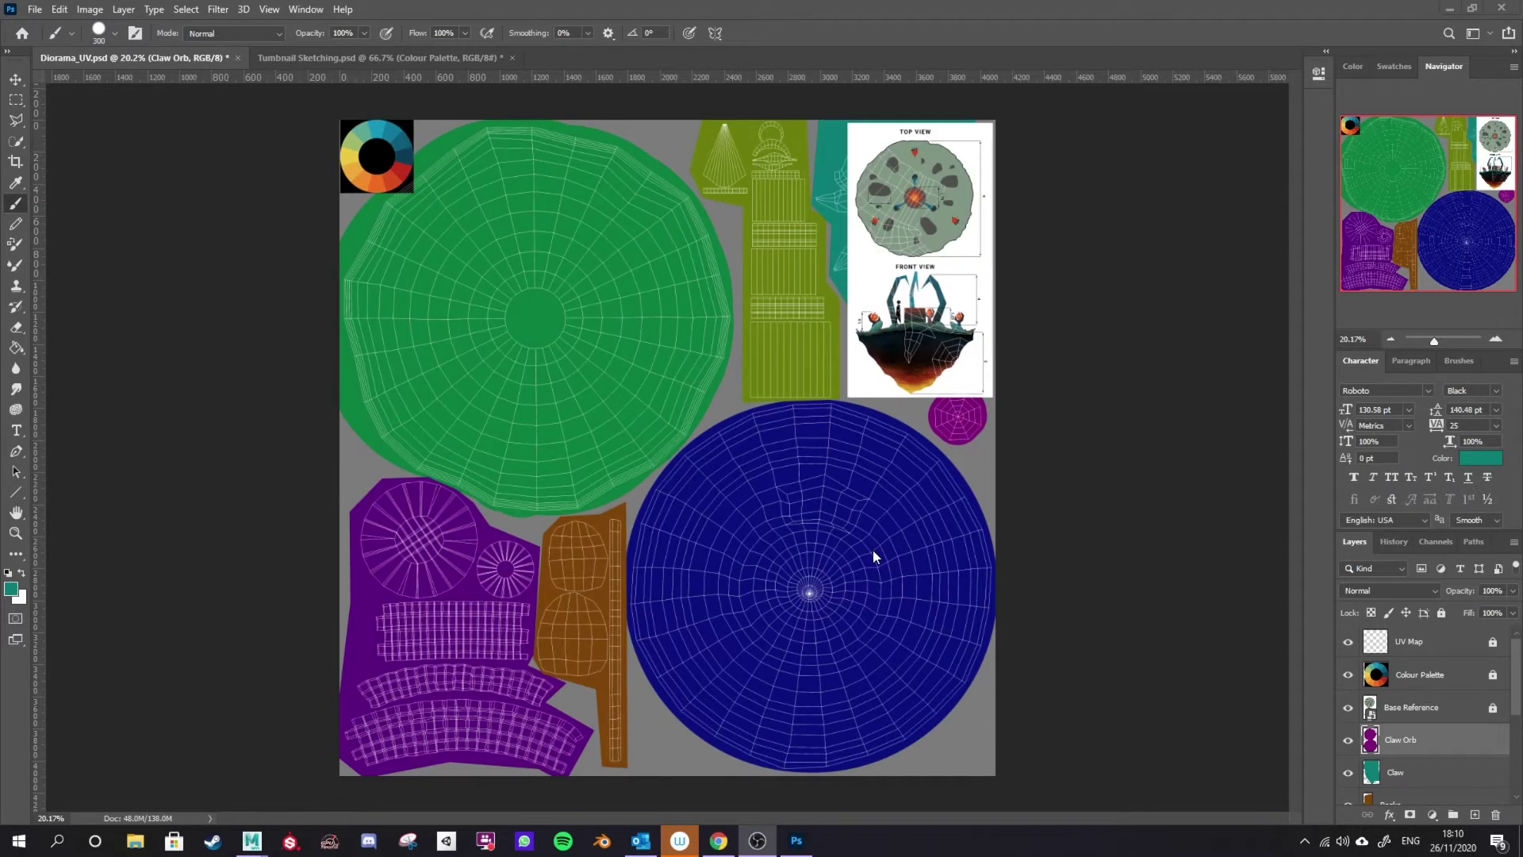
Toggle the Claw Orb layer's visibility to check which shells it covers
{"action": "left_click", "coordinate": [1459, 736]}
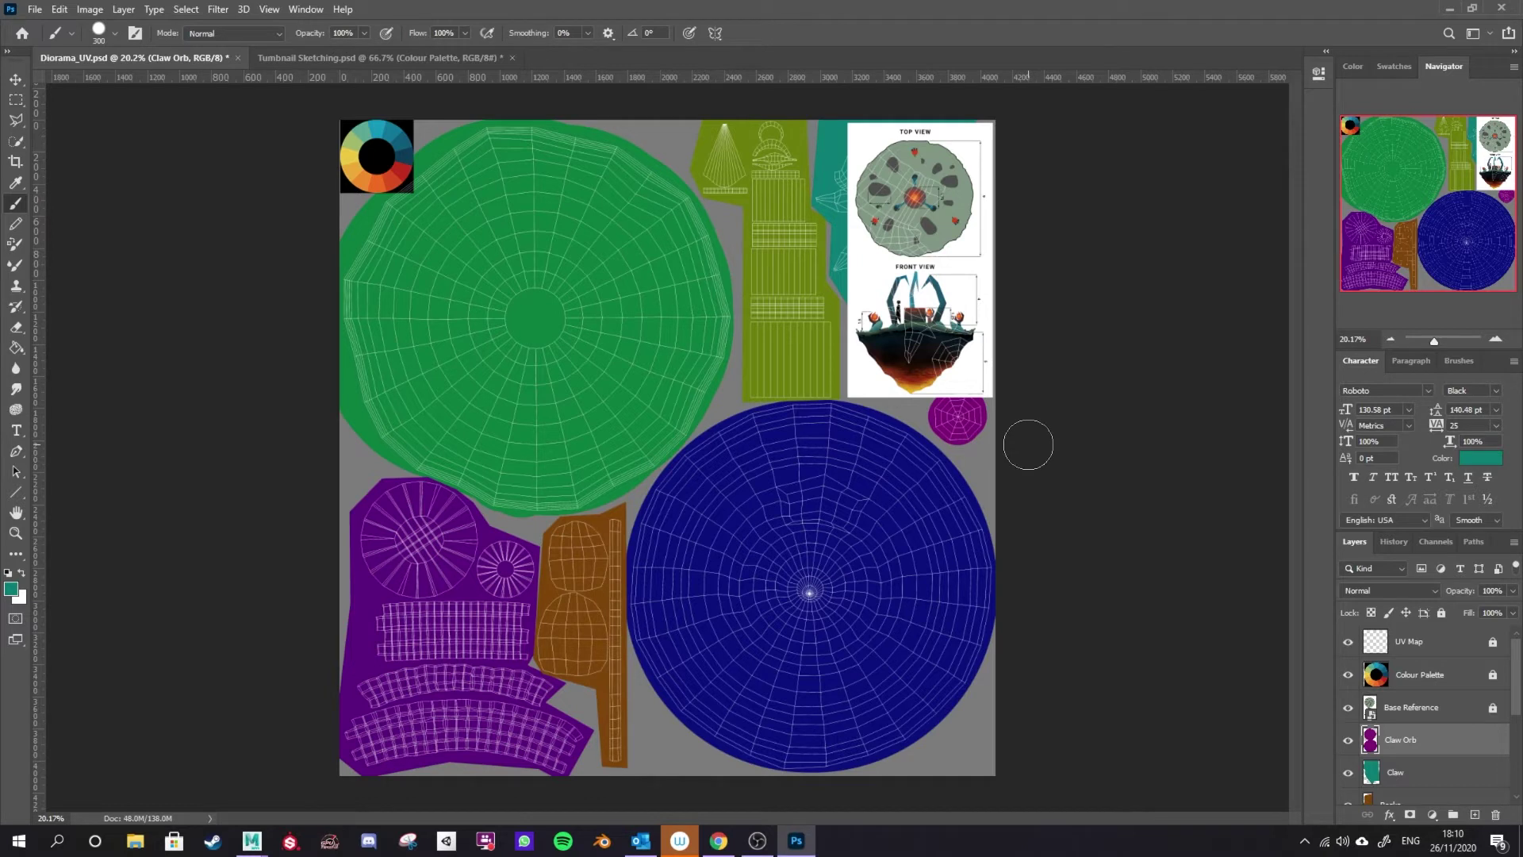
{"action": "left_click", "coordinate": [1347, 742]}
{"action": "left_click", "coordinate": [1348, 743]}
Load the Base Bottom layer's shape as a selection and add a layer mask from it
{"action": "scroll", "coordinate": [1388, 733], "scroll_direction": "down", "scroll_amount": 4}
{"action": "left_click", "coordinate": [1438, 760]}
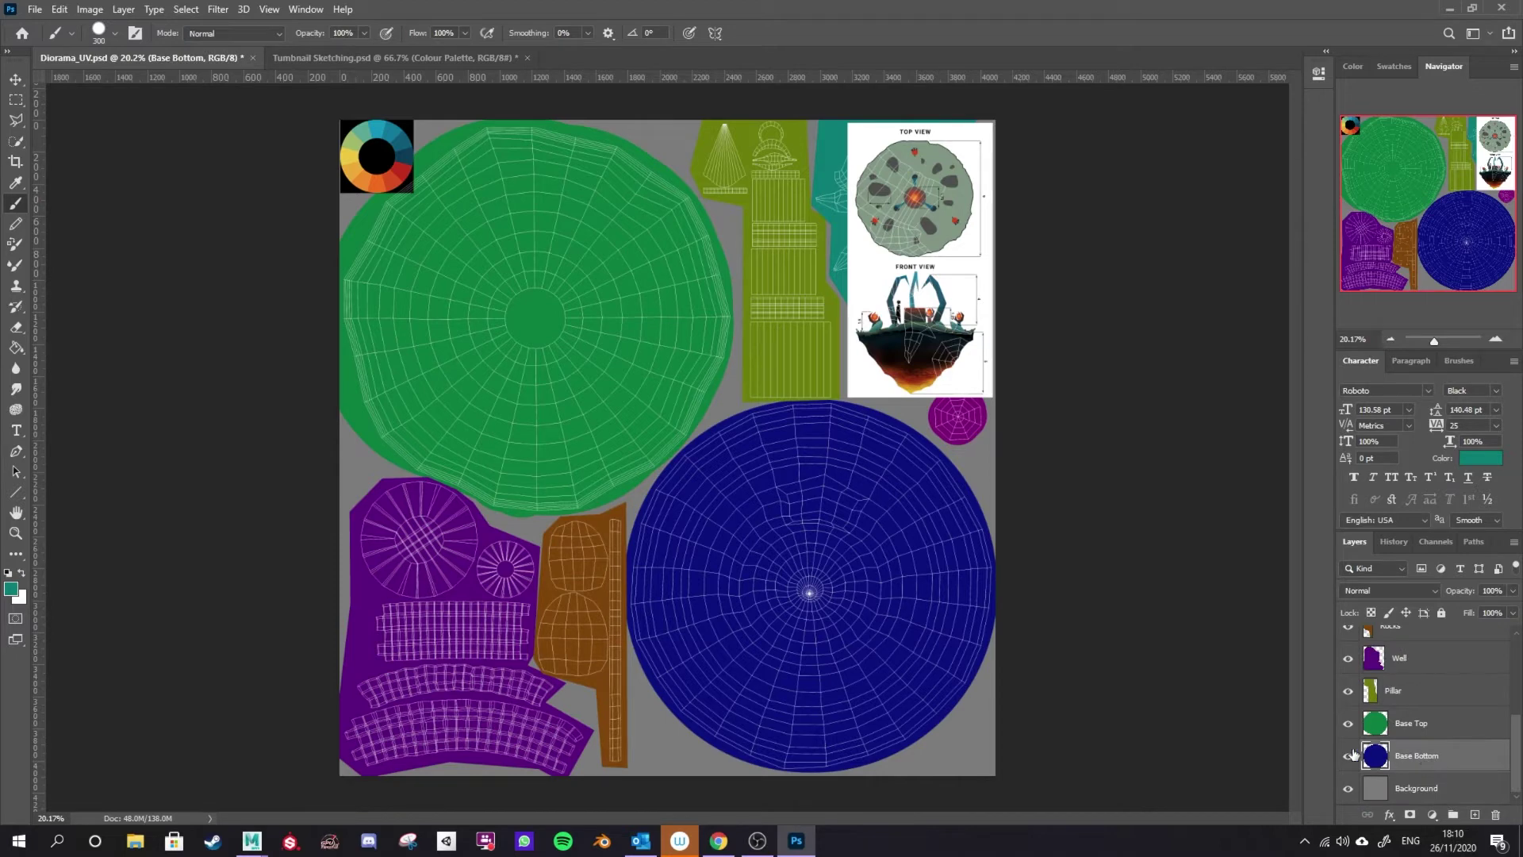
{"action": "left_click", "coordinate": [1346, 757]}
{"action": "left_click", "coordinate": [1348, 758]}
{"action": "left_click", "coordinate": [1377, 764], "text": "ctrl"}
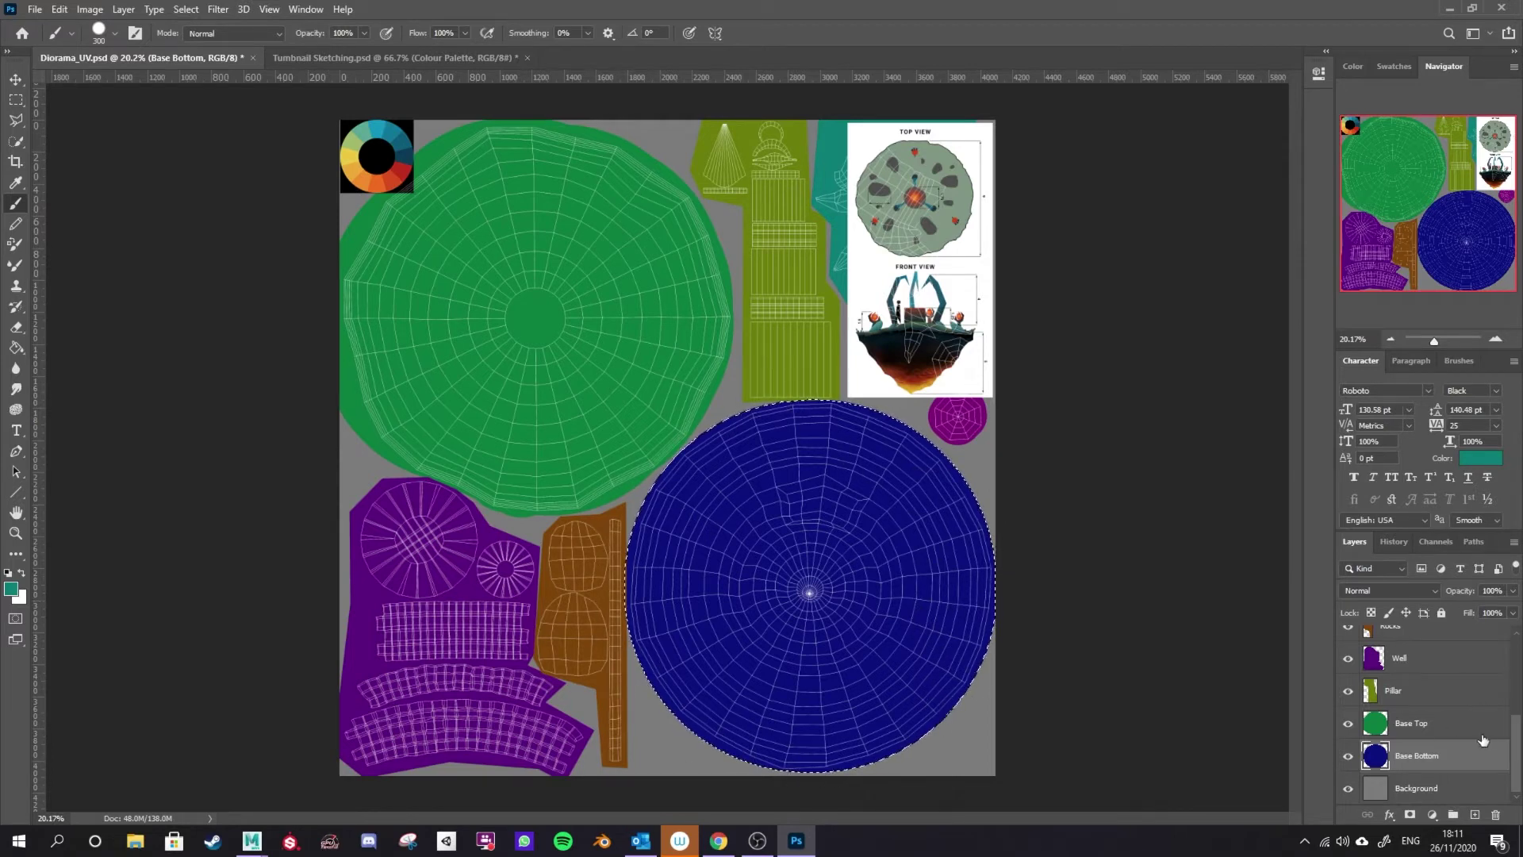
{"action": "left_click", "coordinate": [1410, 814]}
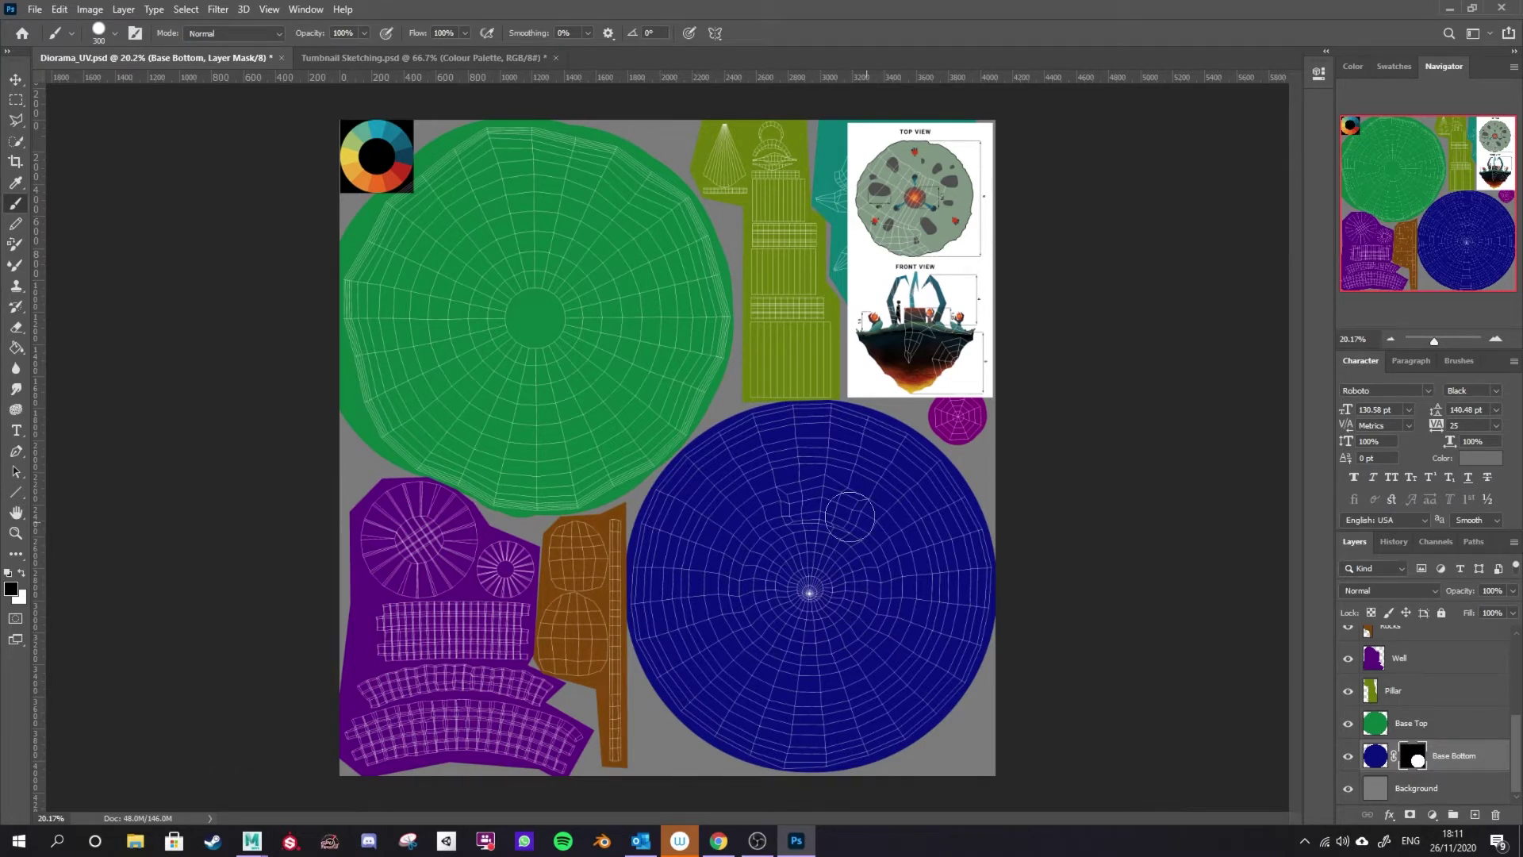
Test black brush strokes on the Base Bottom mask and teal strokes on its layer pixels, undoing each
{"action": "mouse_move", "coordinate": [869, 503]}
{"action": "left_mouse_down"}
{"action": "mouse_move", "coordinate": [784, 550]}
{"action": "mouse_move", "coordinate": [859, 577]}
{"action": "mouse_move", "coordinate": [982, 554]}
{"action": "mouse_move", "coordinate": [944, 447]}
{"action": "mouse_move", "coordinate": [706, 488]}
{"action": "left_mouse_up"}
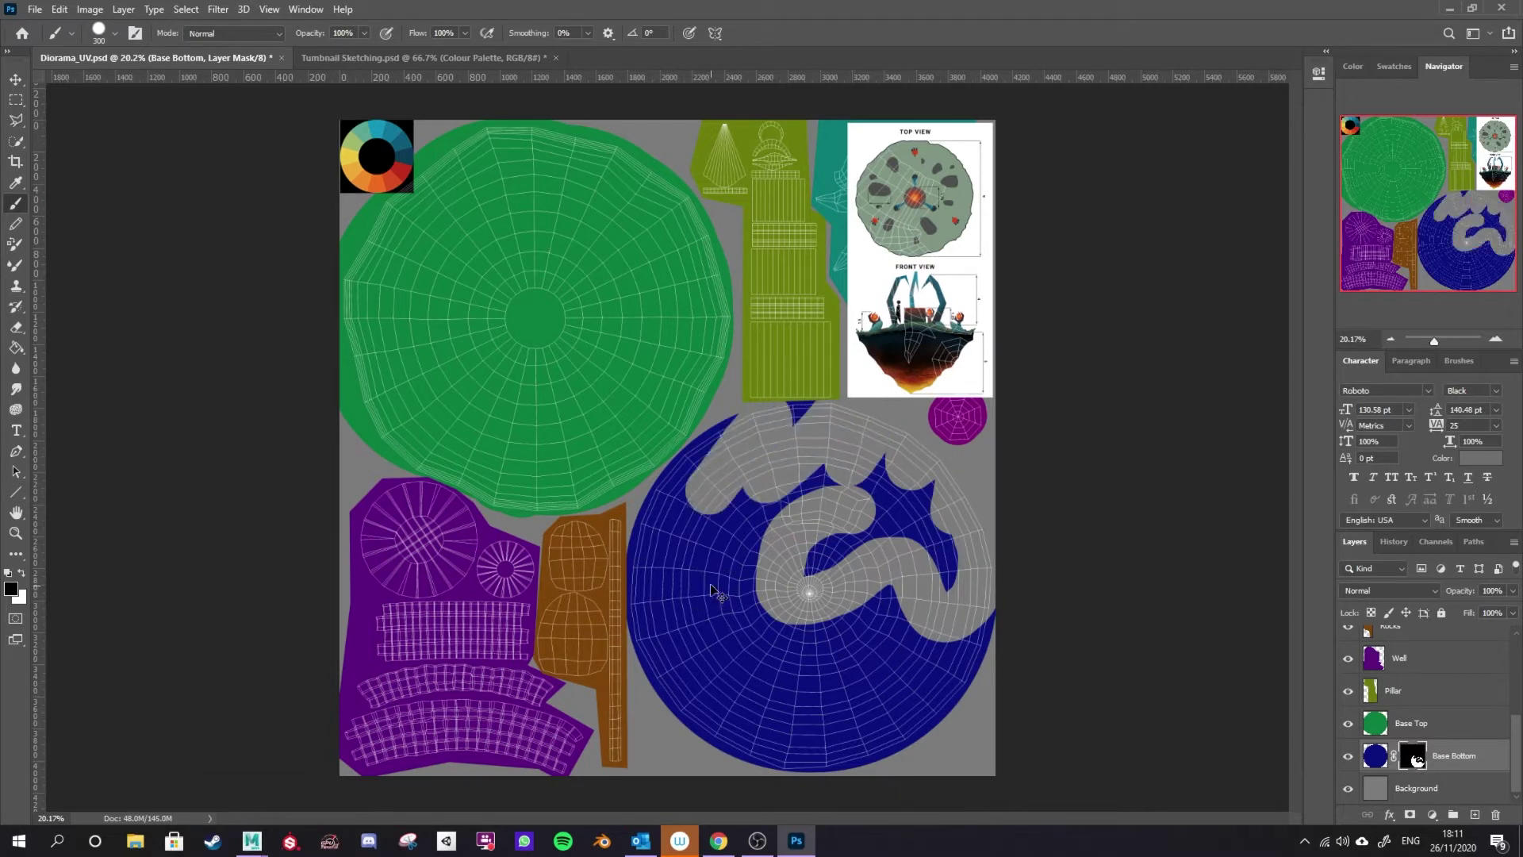
{"action": "key", "text": "ctrl+z"}
{"action": "left_click", "coordinate": [1381, 762]}
{"action": "mouse_move", "coordinate": [805, 629]}
{"action": "left_mouse_down"}
{"action": "mouse_move", "coordinate": [651, 557]}
{"action": "mouse_move", "coordinate": [657, 467]}
{"action": "mouse_move", "coordinate": [703, 724]}
{"action": "mouse_move", "coordinate": [814, 696]}
{"action": "mouse_move", "coordinate": [900, 751]}
{"action": "mouse_move", "coordinate": [968, 593]}
{"action": "mouse_move", "coordinate": [964, 470]}
{"action": "mouse_move", "coordinate": [787, 492]}
{"action": "mouse_move", "coordinate": [790, 434]}
{"action": "mouse_move", "coordinate": [740, 738]}
{"action": "mouse_move", "coordinate": [825, 632]}
{"action": "mouse_move", "coordinate": [528, 702]}
{"action": "mouse_move", "coordinate": [642, 655]}
{"action": "mouse_move", "coordinate": [644, 438]}
{"action": "mouse_move", "coordinate": [869, 390]}
{"action": "mouse_move", "coordinate": [900, 400]}
{"action": "left_mouse_up"}
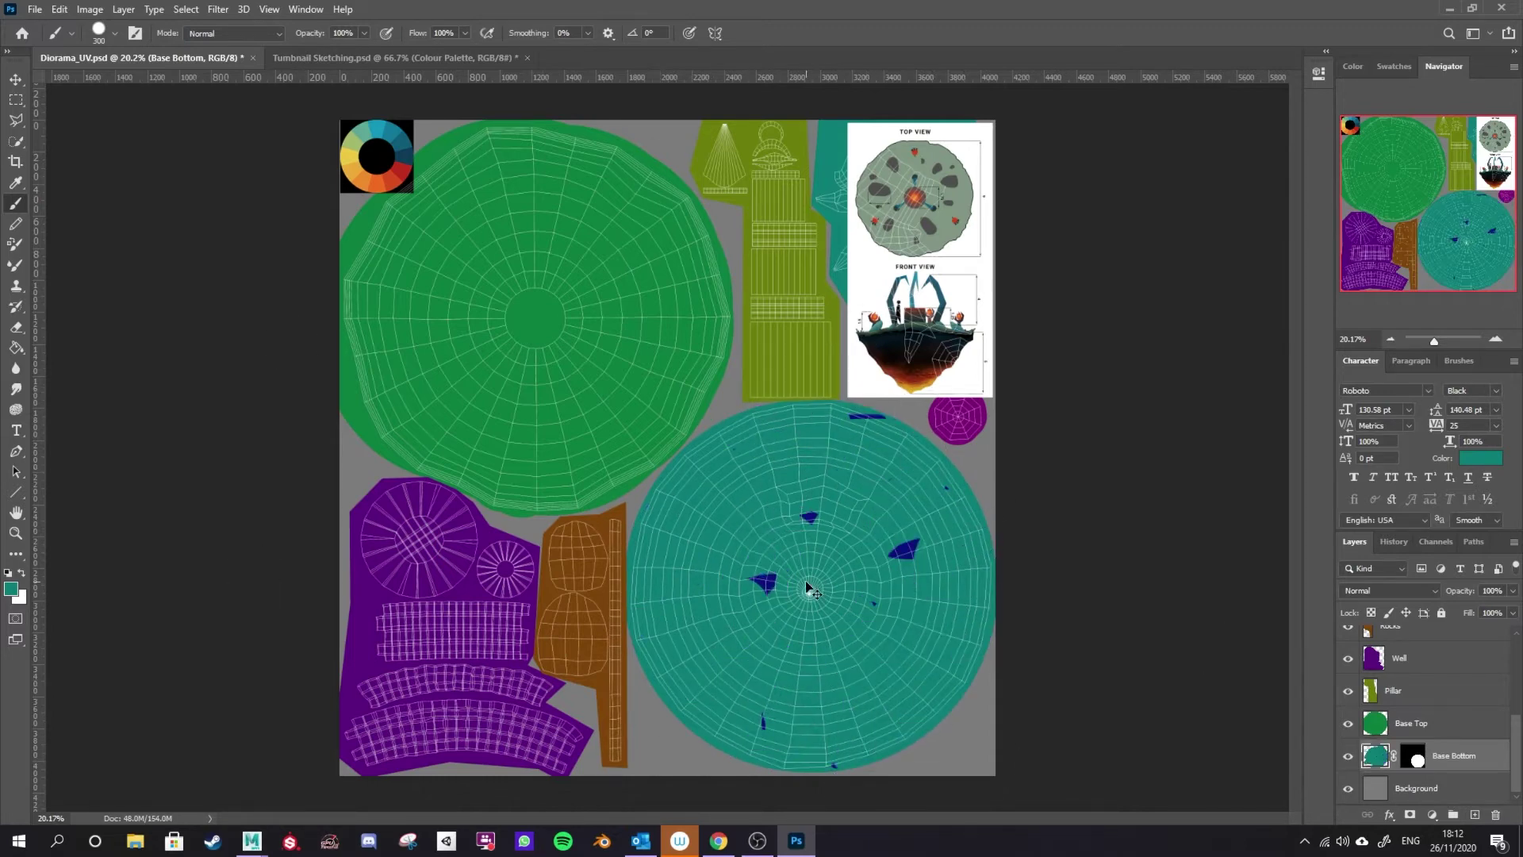
{"action": "key", "text": "ctrl+z"}
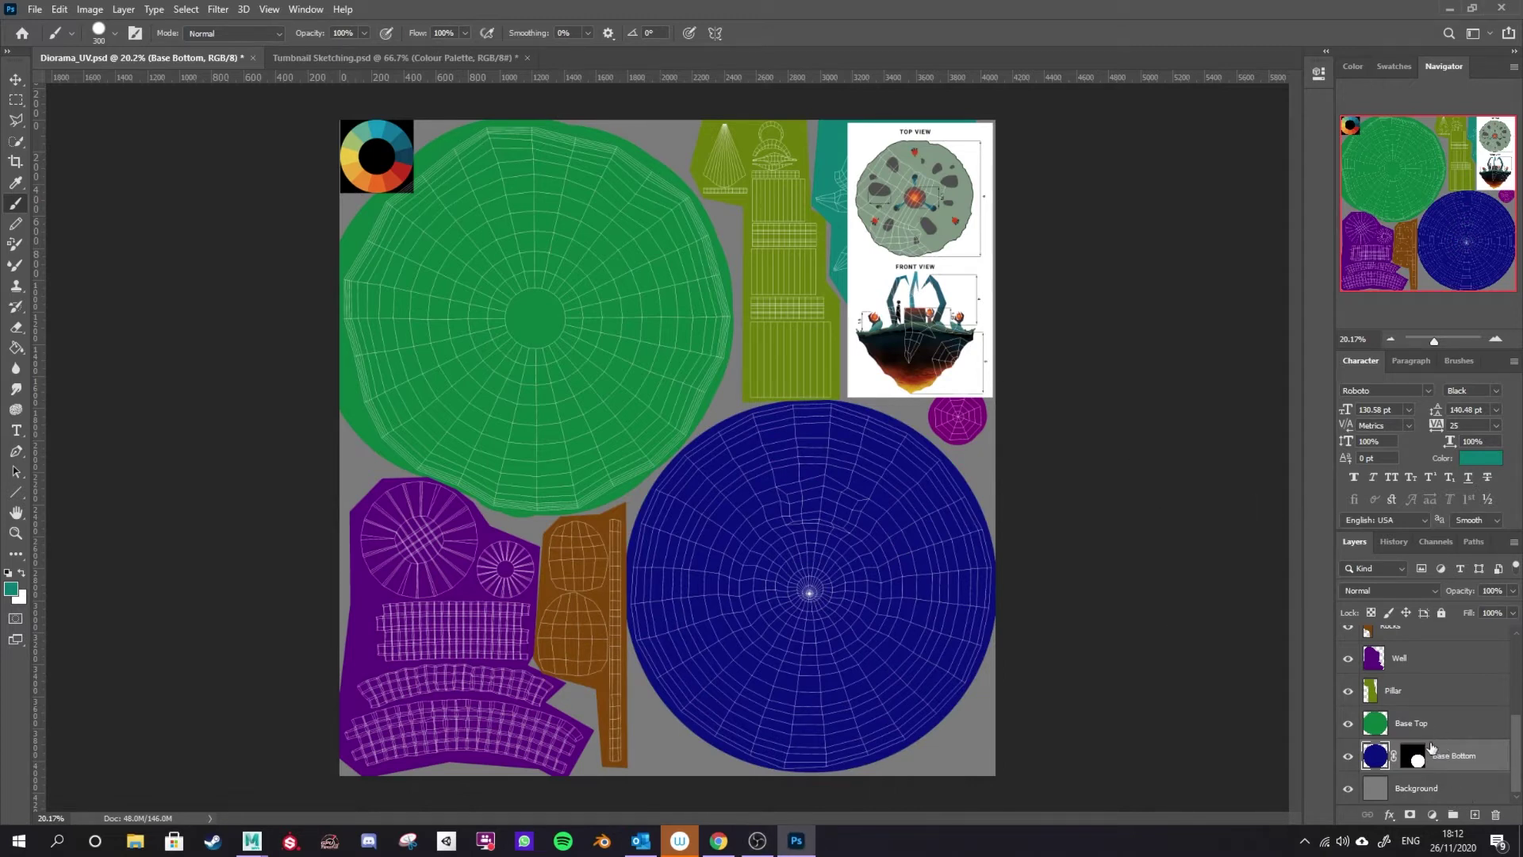
Load the Base Top layer's shape as a selection and add a layer mask from it
{"action": "left_click", "coordinate": [1386, 725]}
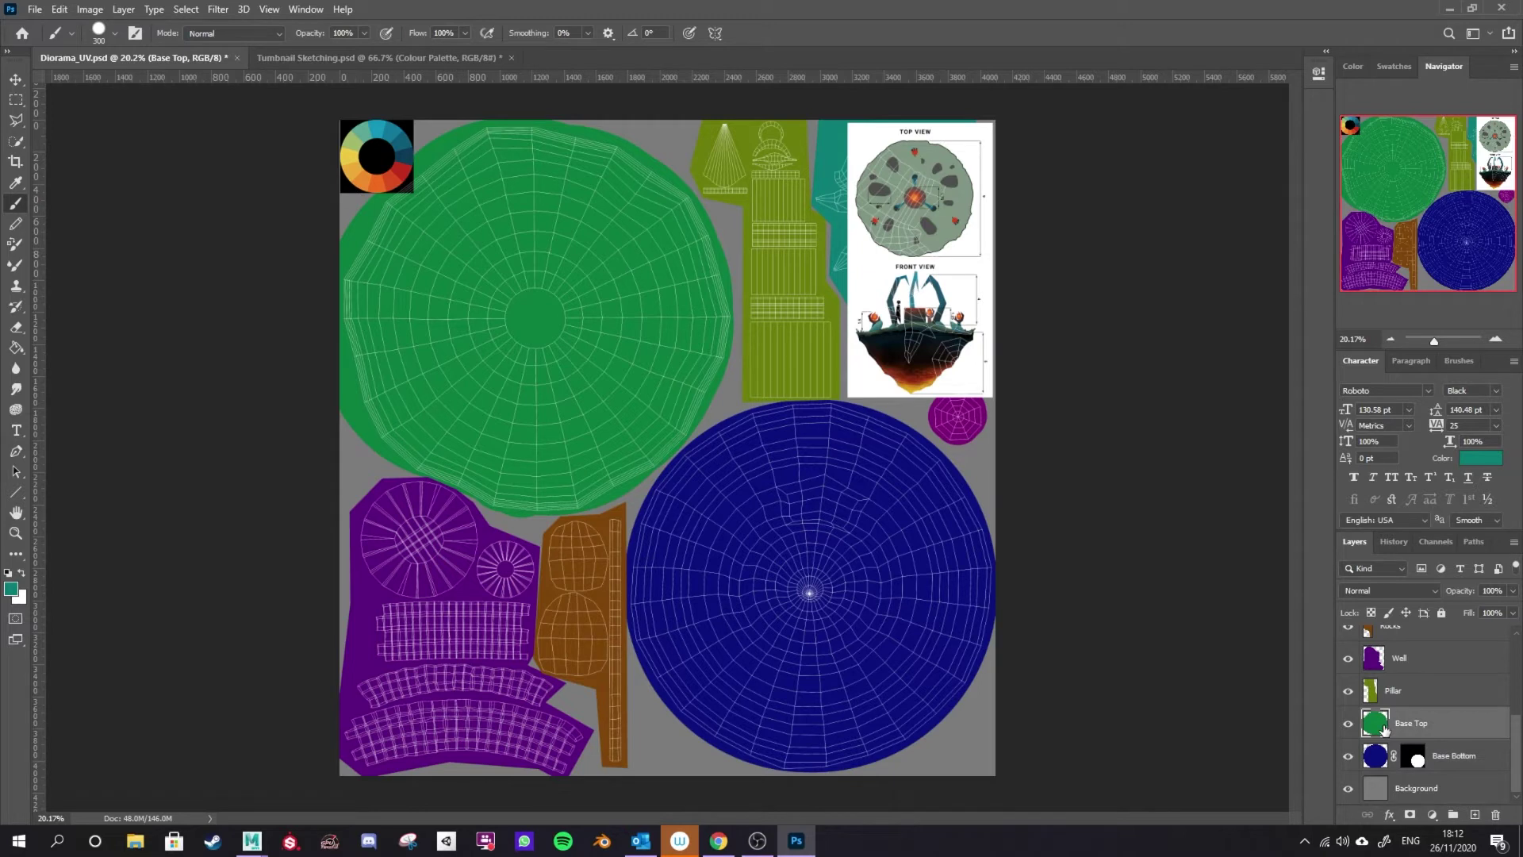
{"action": "left_click", "coordinate": [1376, 728], "text": "ctrl"}
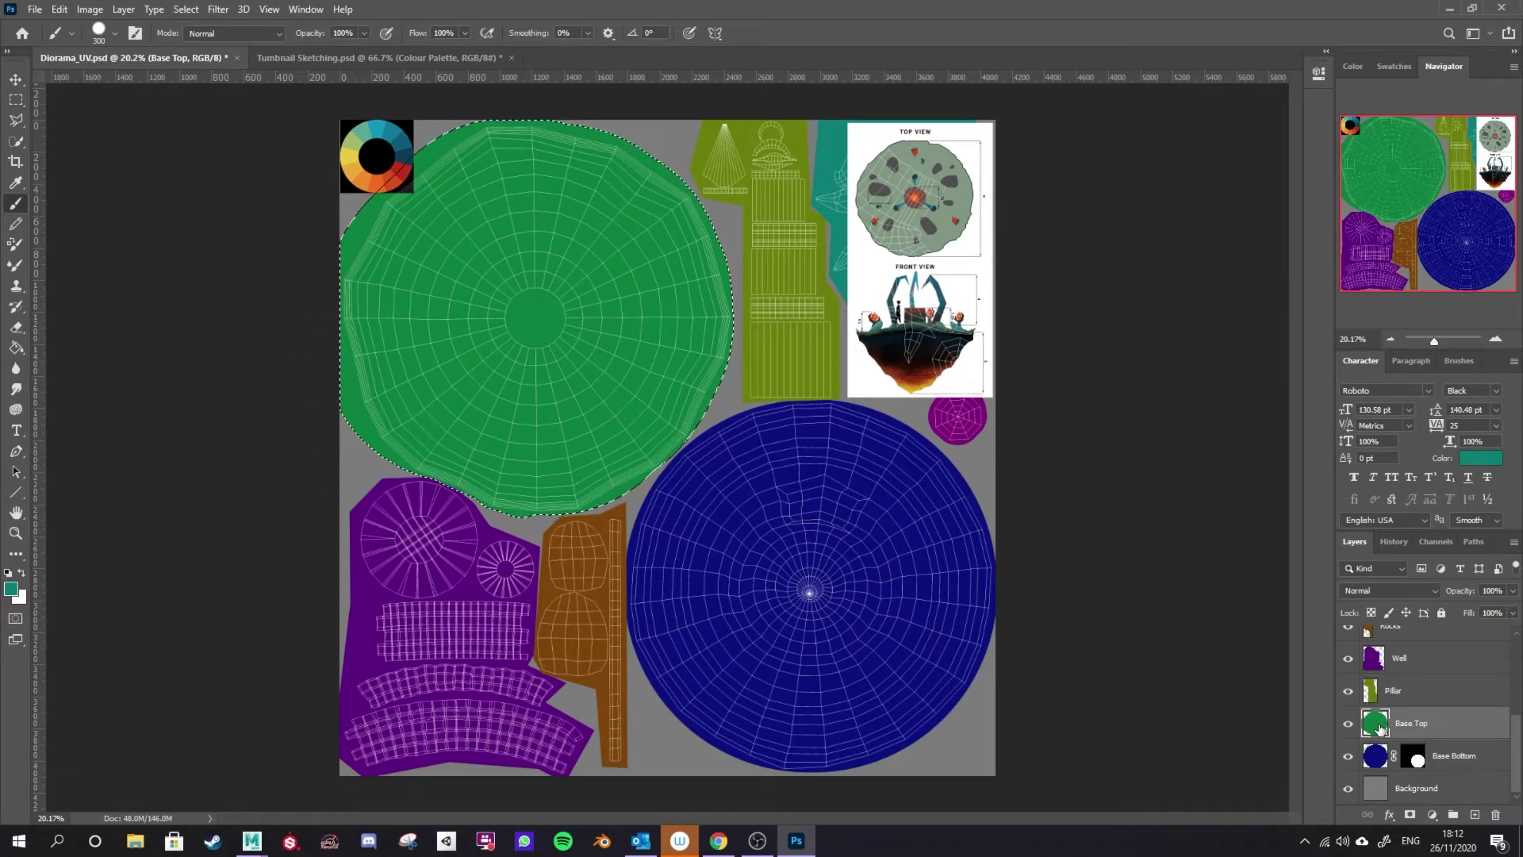
{"action": "left_click", "coordinate": [1407, 818]}
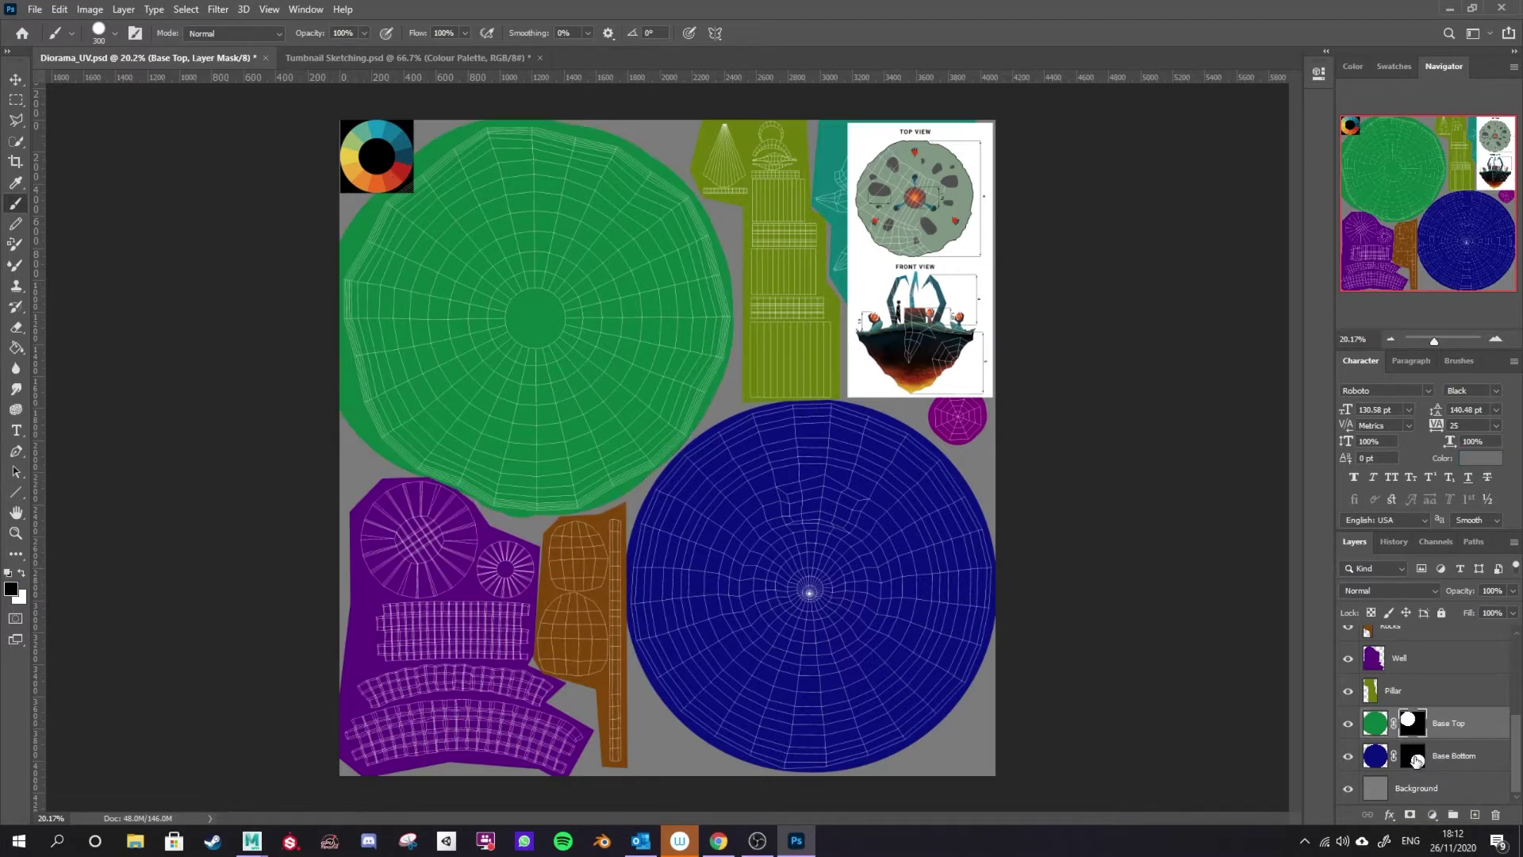
Try a teal brush stroke on the masked Base Top layer and undo it
{"action": "left_click", "coordinate": [1386, 729]}
{"action": "mouse_move", "coordinate": [449, 519]}
{"action": "left_mouse_down"}
{"action": "mouse_move", "coordinate": [569, 449]}
{"action": "mouse_move", "coordinate": [321, 278]}
{"action": "mouse_move", "coordinate": [515, 366]}
{"action": "left_mouse_up"}
{"action": "key", "text": "ctrl+z"}
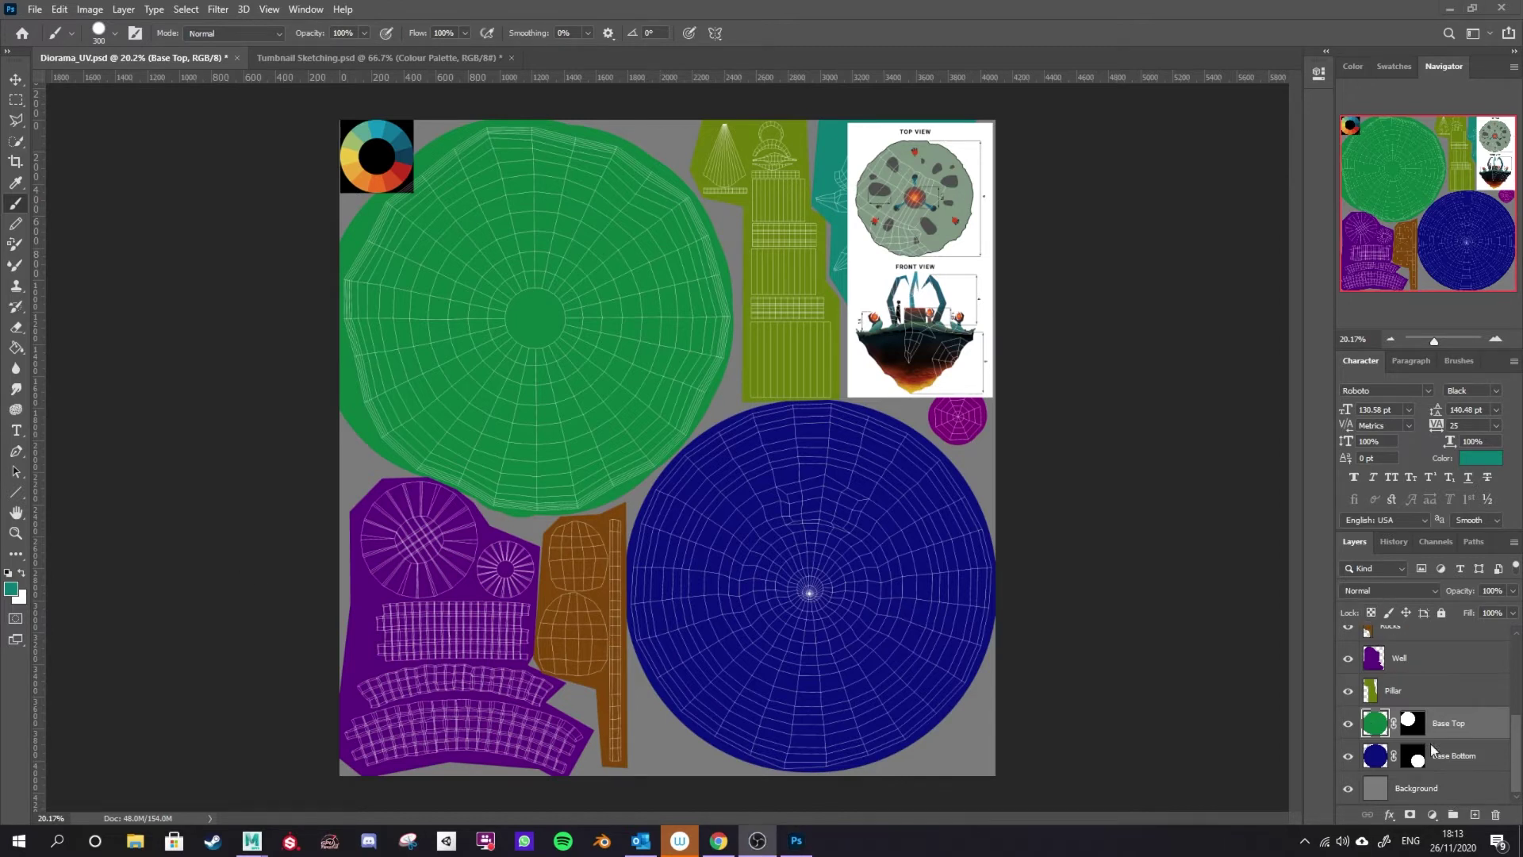
Paint a black spot in the centre of the Base Top mask and restore the area with white
{"action": "left_click", "coordinate": [1413, 726]}
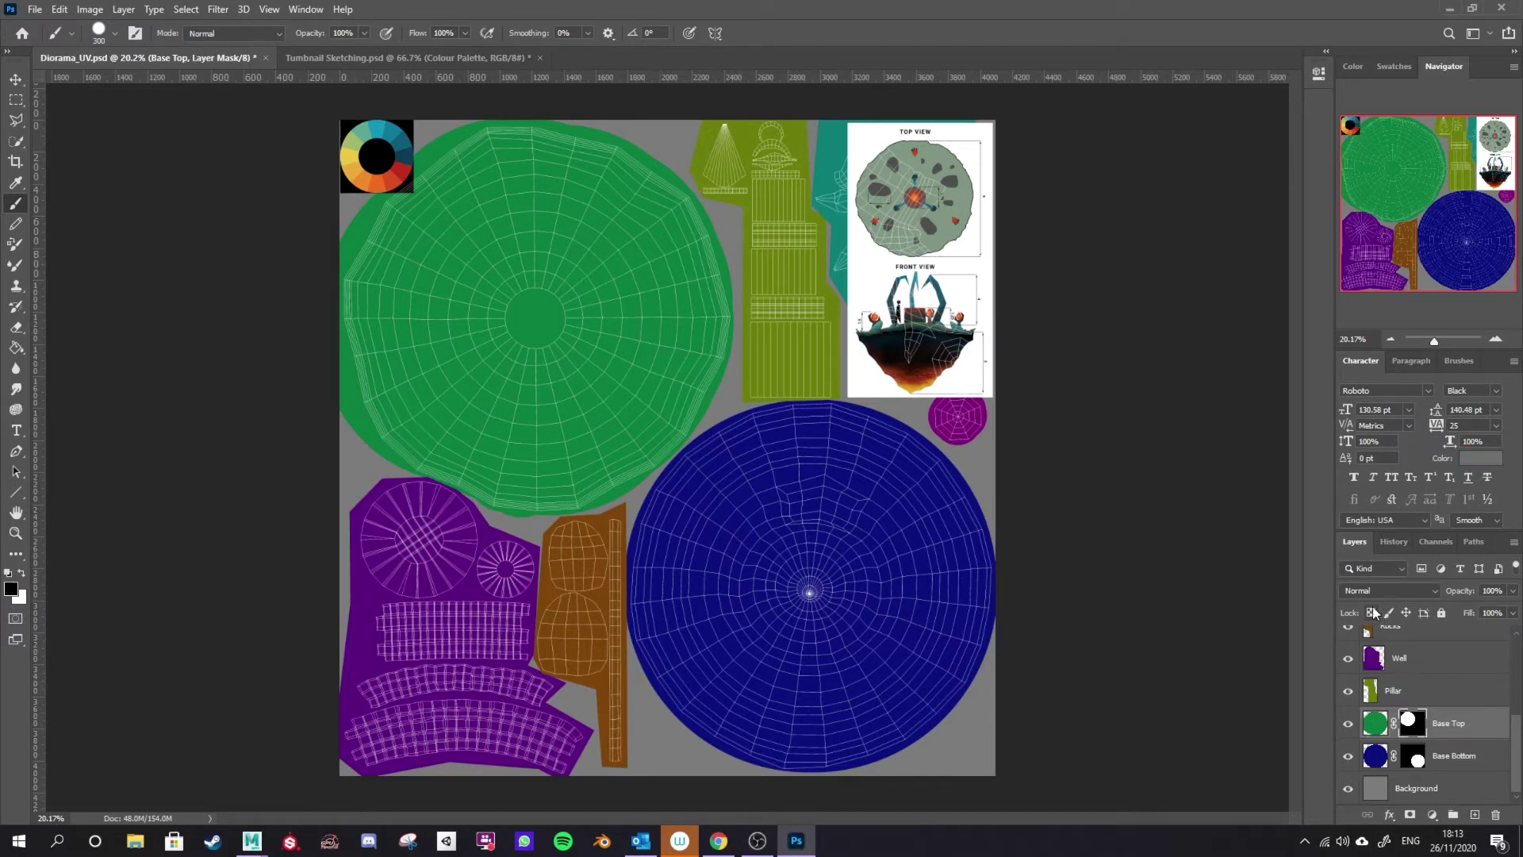
{"action": "left_click", "coordinate": [539, 334]}
{"action": "key", "text": "x"}
{"action": "key", "text": "x"}
{"action": "key", "text": "x"}
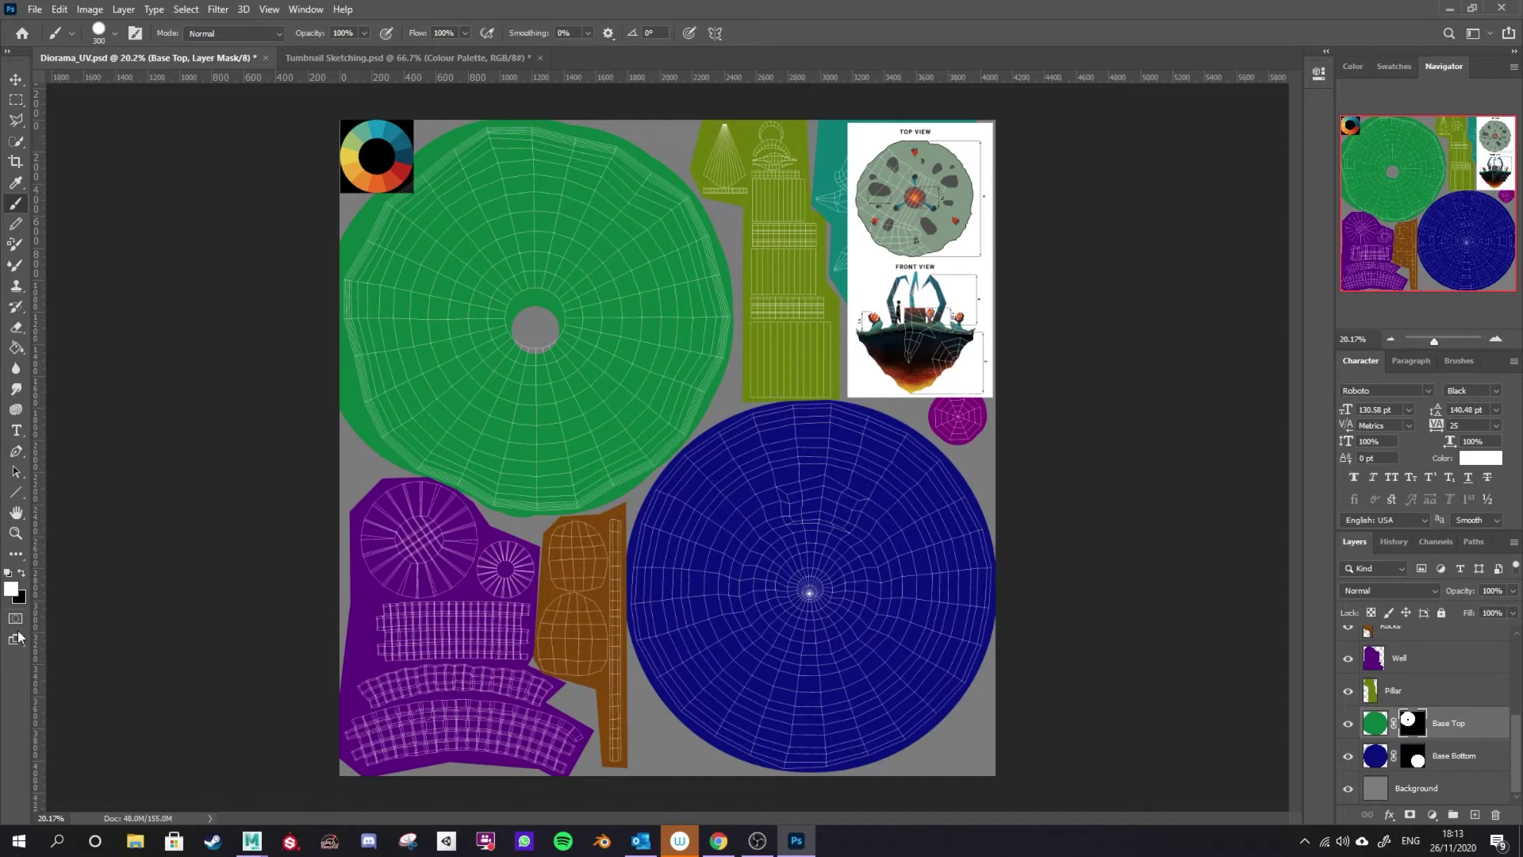
{"action": "mouse_move", "coordinate": [557, 331]}
{"action": "left_mouse_down"}
{"action": "mouse_move", "coordinate": [497, 345]}
{"action": "mouse_move", "coordinate": [581, 354]}
{"action": "mouse_move", "coordinate": [635, 323]}
{"action": "mouse_move", "coordinate": [600, 299]}
{"action": "mouse_move", "coordinate": [627, 347]}
{"action": "mouse_move", "coordinate": [660, 337]}
{"action": "left_mouse_up"}
{"action": "key", "text": "x"}
{"action": "key", "text": "x"}
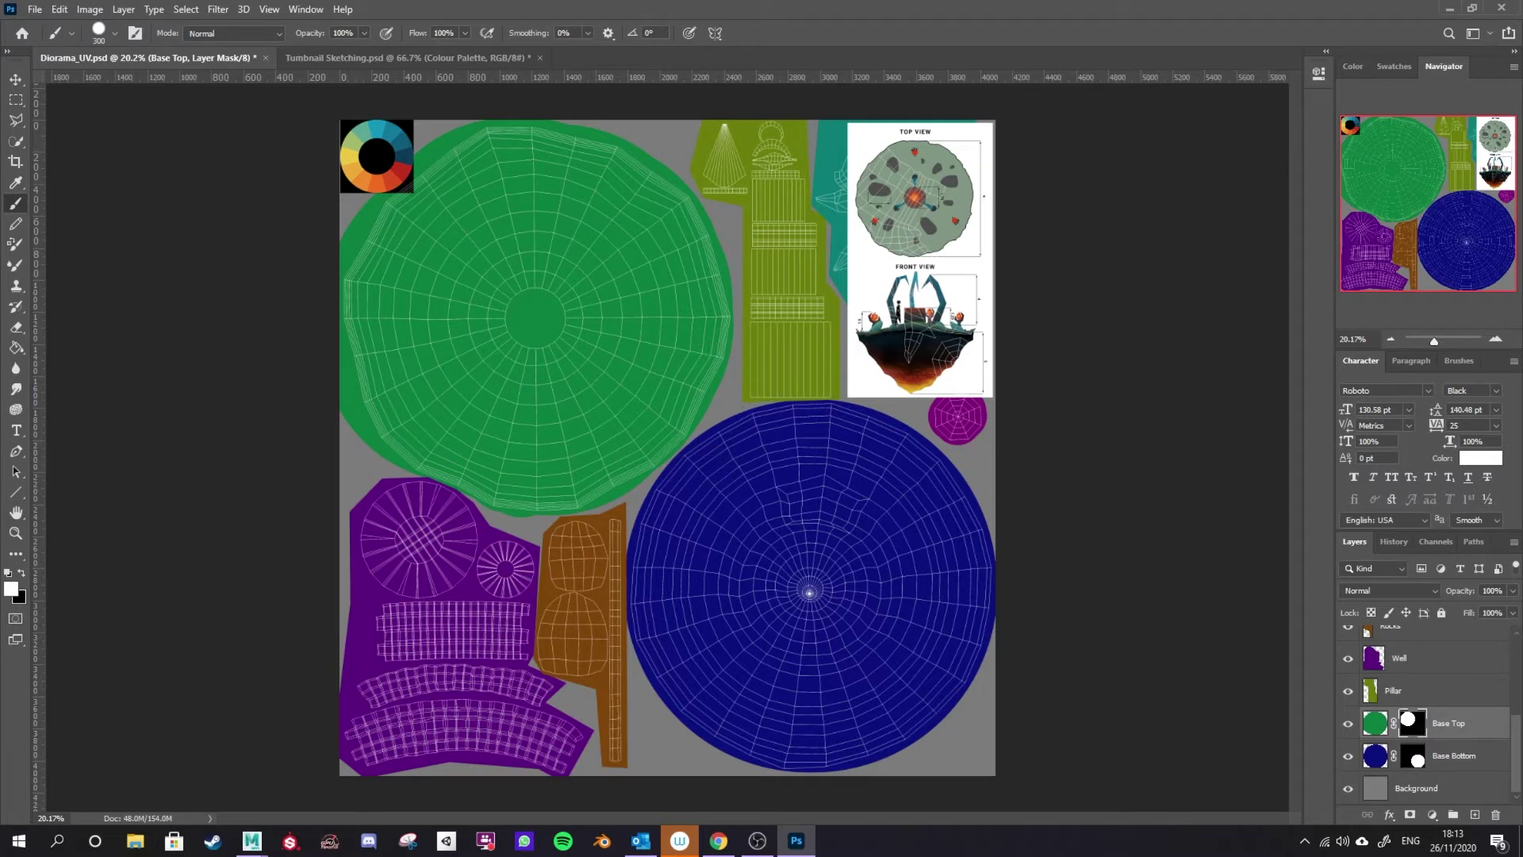
Load the Pillar layer's shape as a selection and add a layer mask from it
{"action": "key", "text": "alt+Tab"}
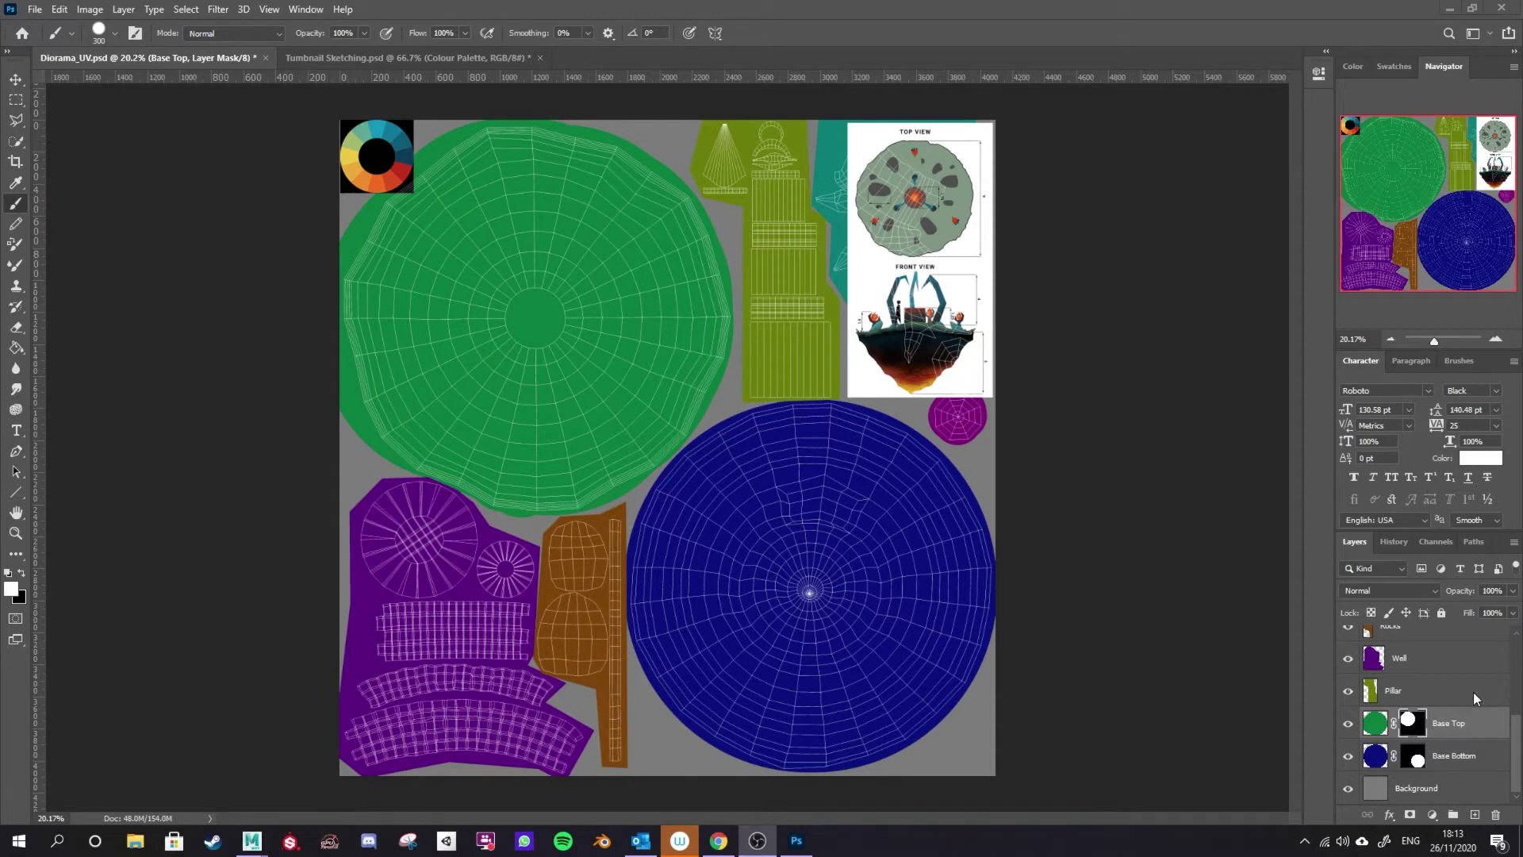
{"action": "left_click", "coordinate": [1373, 696]}
{"action": "left_click", "coordinate": [1372, 697], "text": "ctrl"}
{"action": "left_click", "coordinate": [1410, 814]}
Add layer masks made from their own shapes to the Well, Rocks, Claw and Claw Orb layers
{"action": "left_click", "coordinate": [1378, 662]}
{"action": "left_click", "coordinate": [1368, 692]}
{"action": "left_click", "coordinate": [1368, 692], "text": "ctrl"}
{"action": "left_click", "coordinate": [1410, 815]}
{"action": "left_click", "coordinate": [1372, 659]}
{"action": "left_click", "coordinate": [1410, 815]}
{"action": "scroll", "coordinate": [1412, 714], "scroll_direction": "up", "scroll_amount": 2}
{"action": "left_click", "coordinate": [1370, 691]}
{"action": "left_click", "coordinate": [1409, 814]}
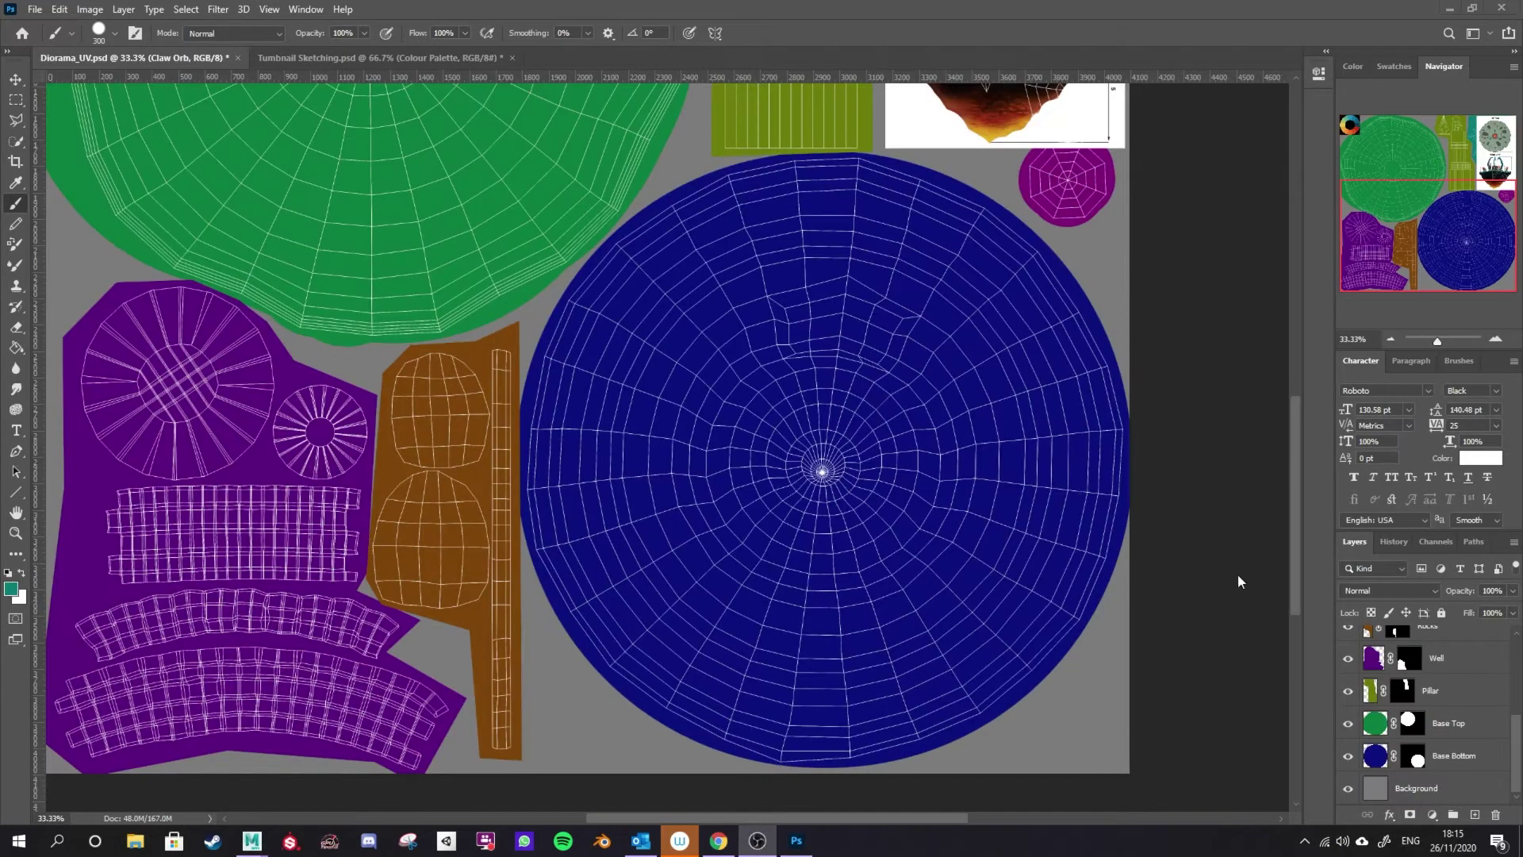
Target the Base Bottom layer's pixels and sample dark red from the island's underside in the front view reference
{"action": "left_click", "coordinate": [1376, 756]}
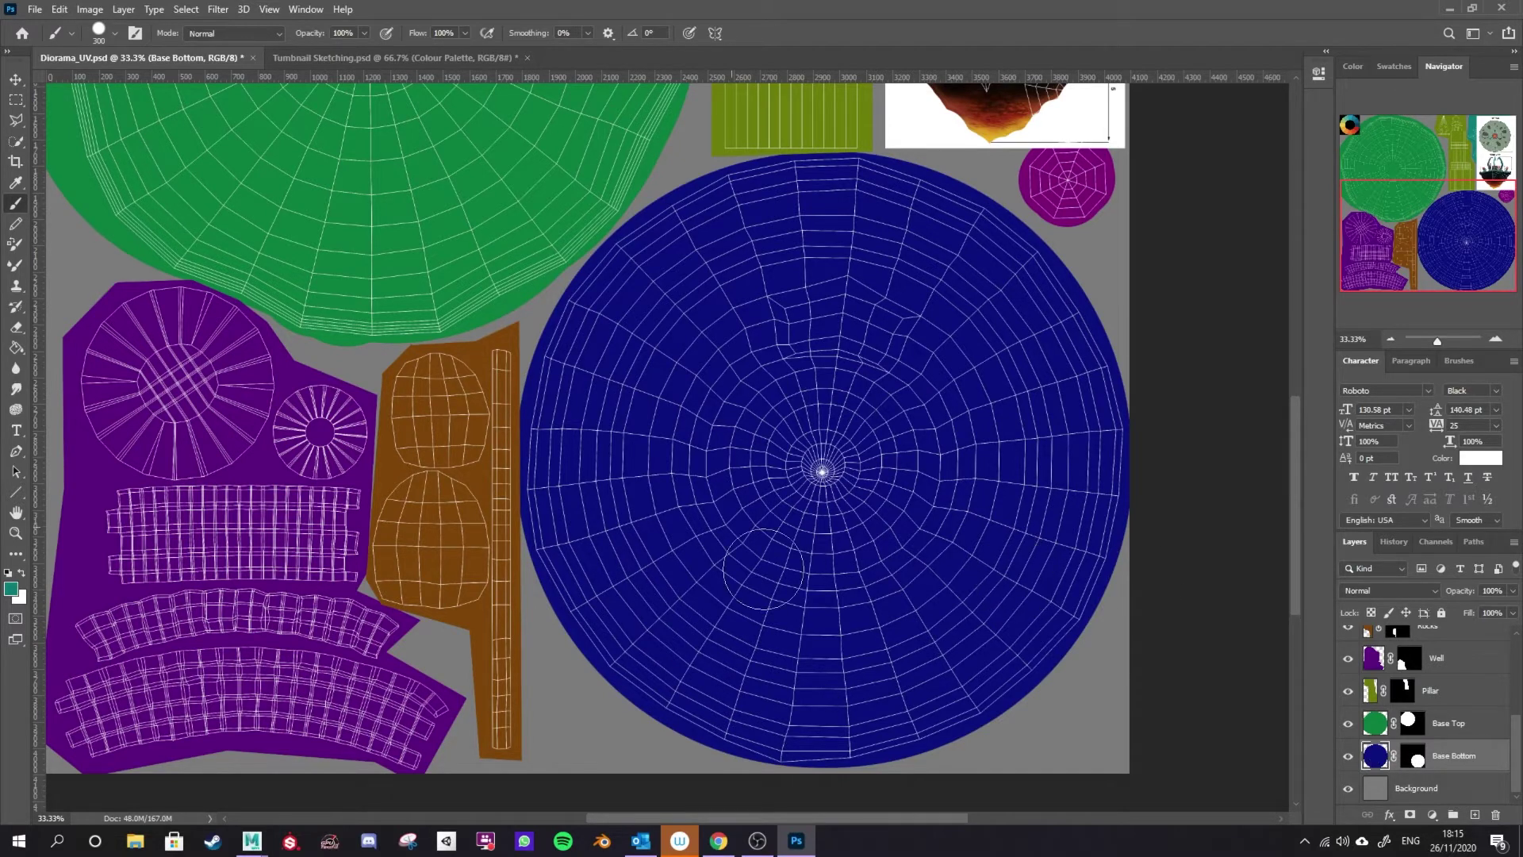
{"action": "scroll", "coordinate": [685, 453], "scroll_direction": "up", "scroll_amount": 2}
{"action": "scroll", "coordinate": [684, 454], "scroll_direction": "up", "scroll_amount": 5}
{"action": "scroll", "coordinate": [801, 588], "scroll_direction": "down", "scroll_amount": 4}
{"action": "scroll", "coordinate": [818, 600], "scroll_direction": "up", "scroll_amount": 4}
{"action": "scroll", "coordinate": [817, 599], "scroll_direction": "up", "scroll_amount": 7}
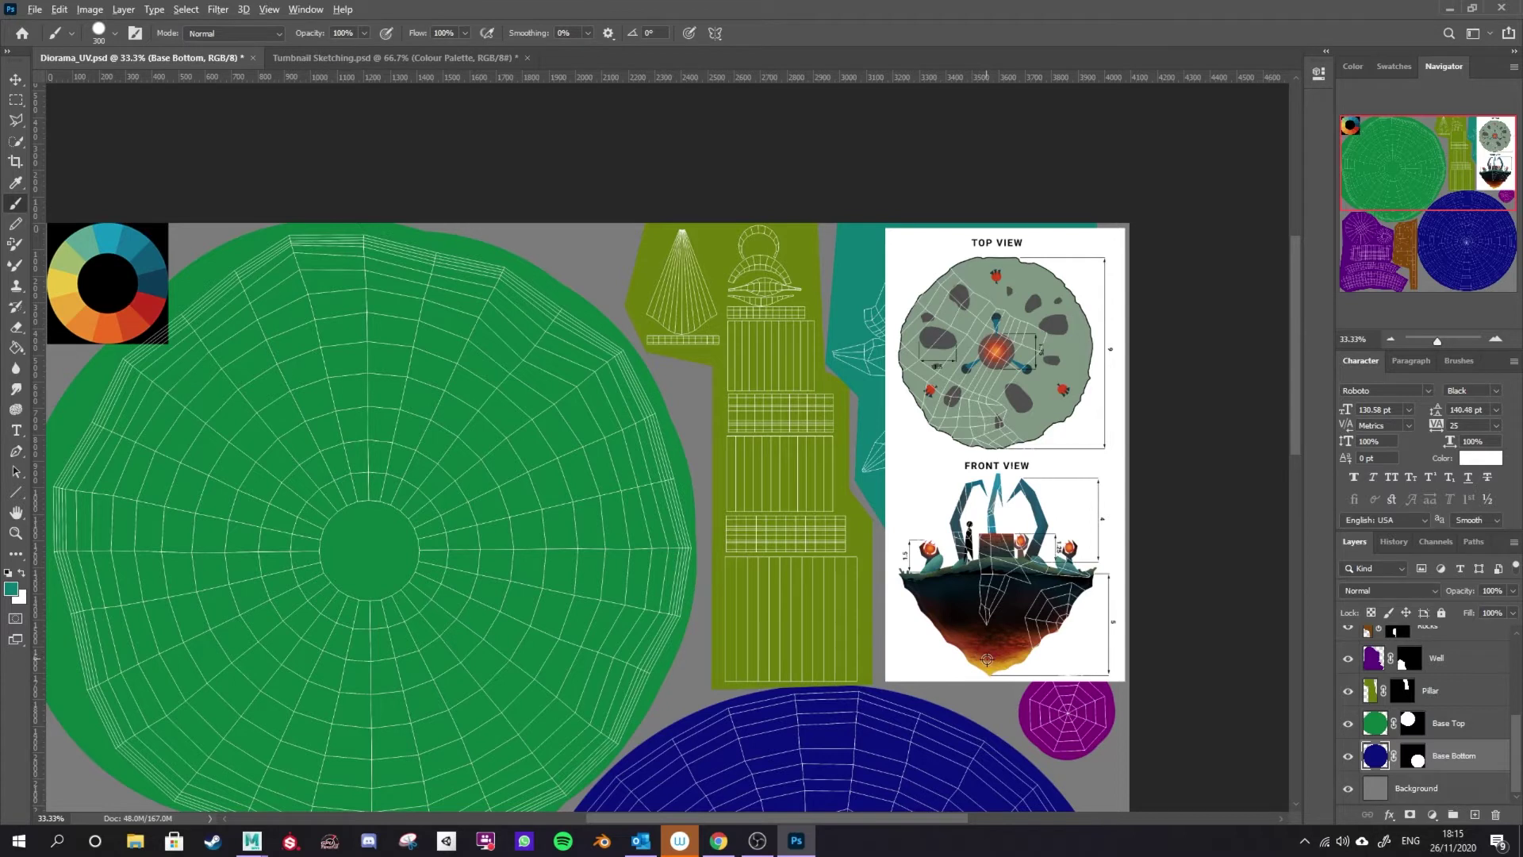
{"action": "left_click", "coordinate": [977, 631], "text": "alt"}
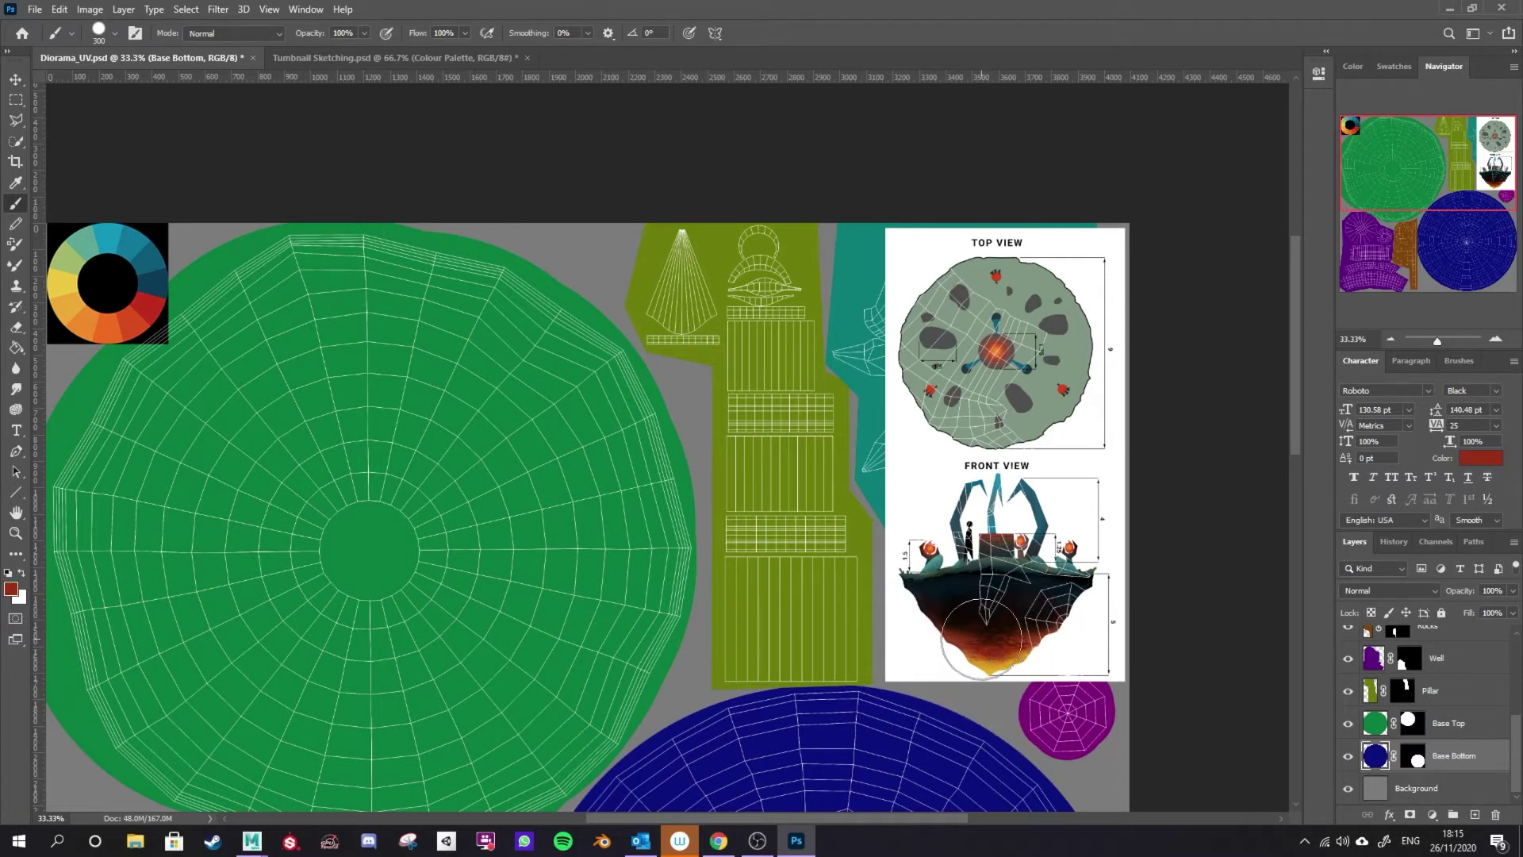
Use the Eyedropper to sample the orb in the top view reference and a blue from the colour wheel
{"action": "key", "text": "i"}
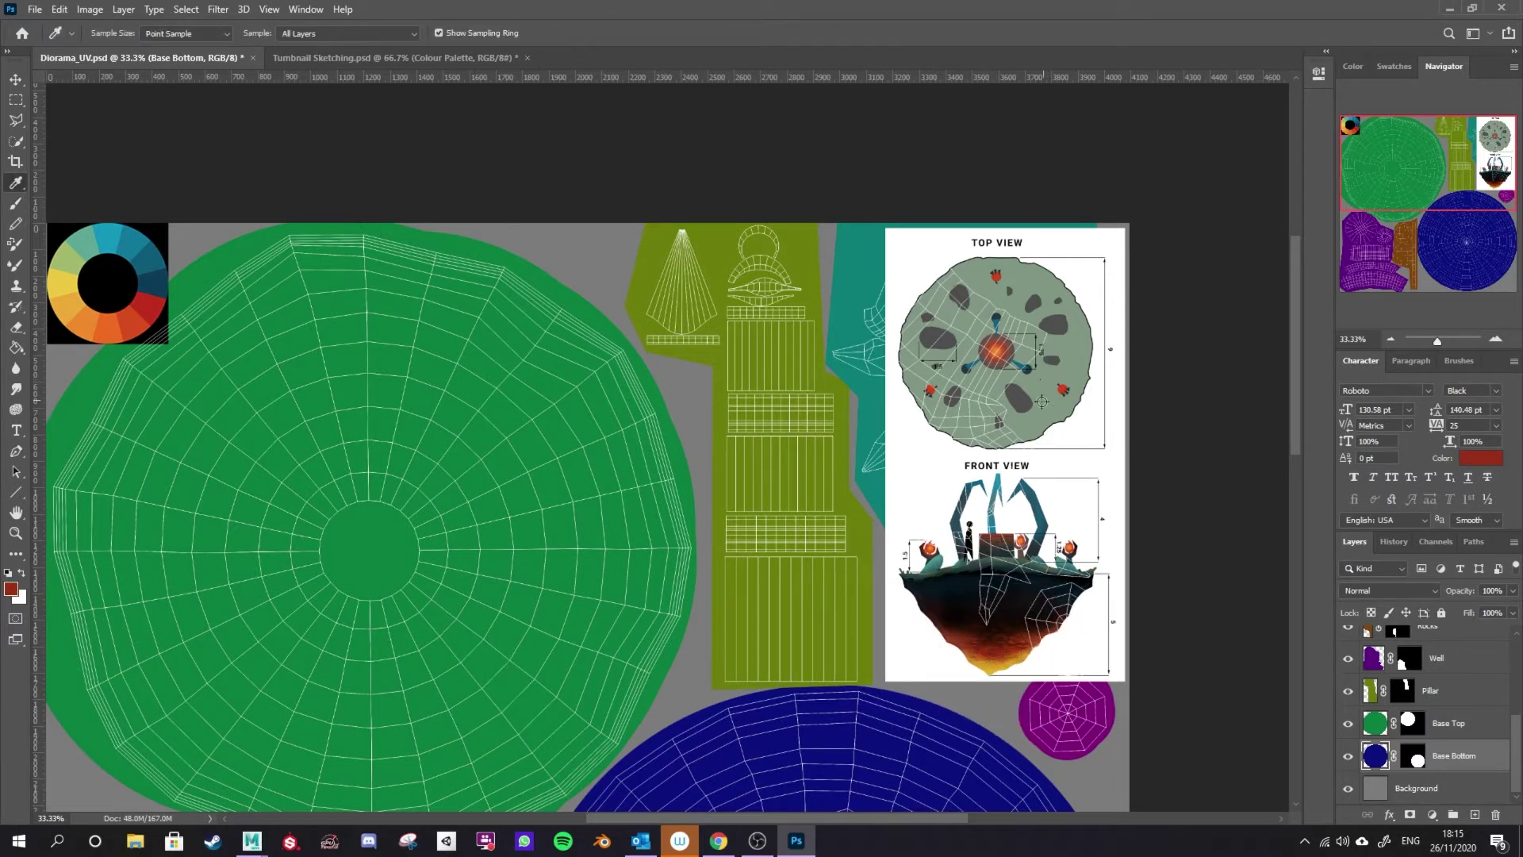
{"action": "left_click", "coordinate": [997, 350]}
{"action": "left_click", "coordinate": [117, 248]}
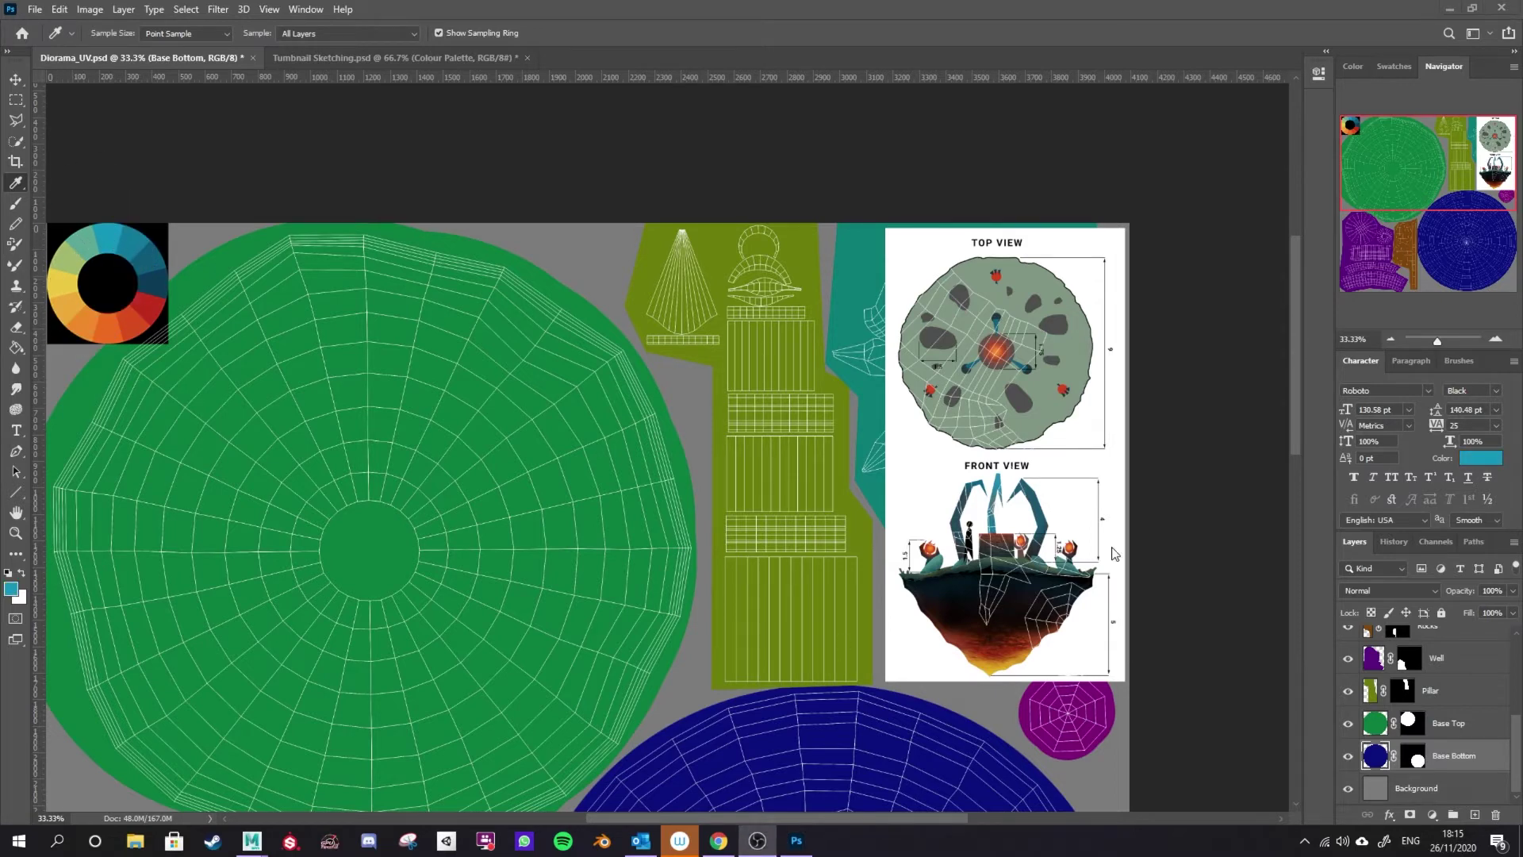
Paint the Base Bottom shell with a yellow-orange glow at its centre fading to a dark outer edge
{"action": "scroll", "coordinate": [720, 652], "scroll_direction": "down", "scroll_amount": 10}
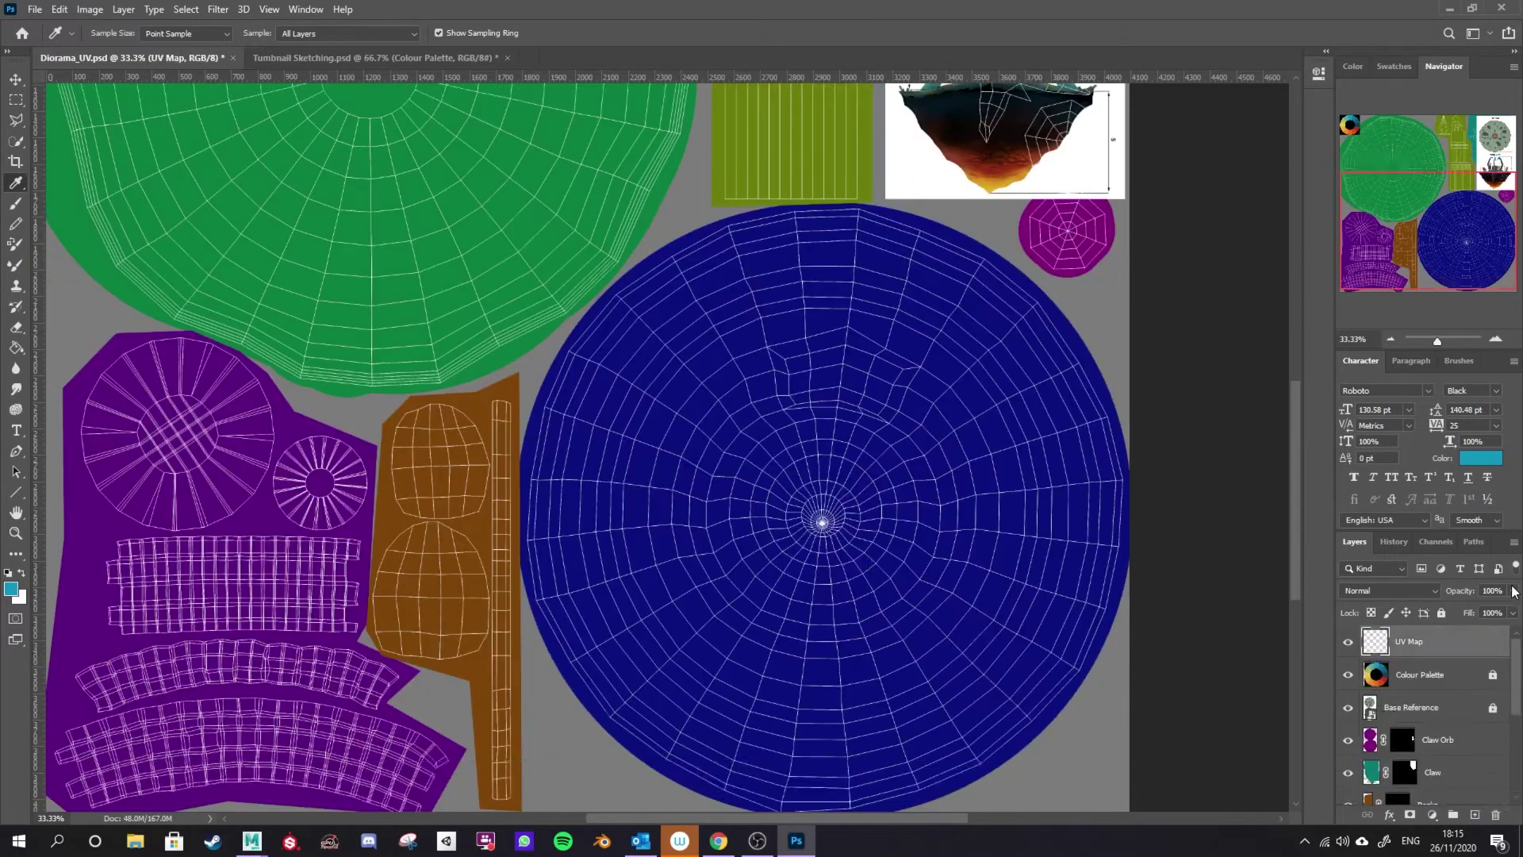
{"action": "mouse_move", "coordinate": [825, 571]}
{"action": "left_mouse_down"}
{"action": "mouse_move", "coordinate": [775, 476]}
{"action": "mouse_move", "coordinate": [891, 561]}
{"action": "mouse_move", "coordinate": [825, 578]}
{"action": "left_mouse_up"}
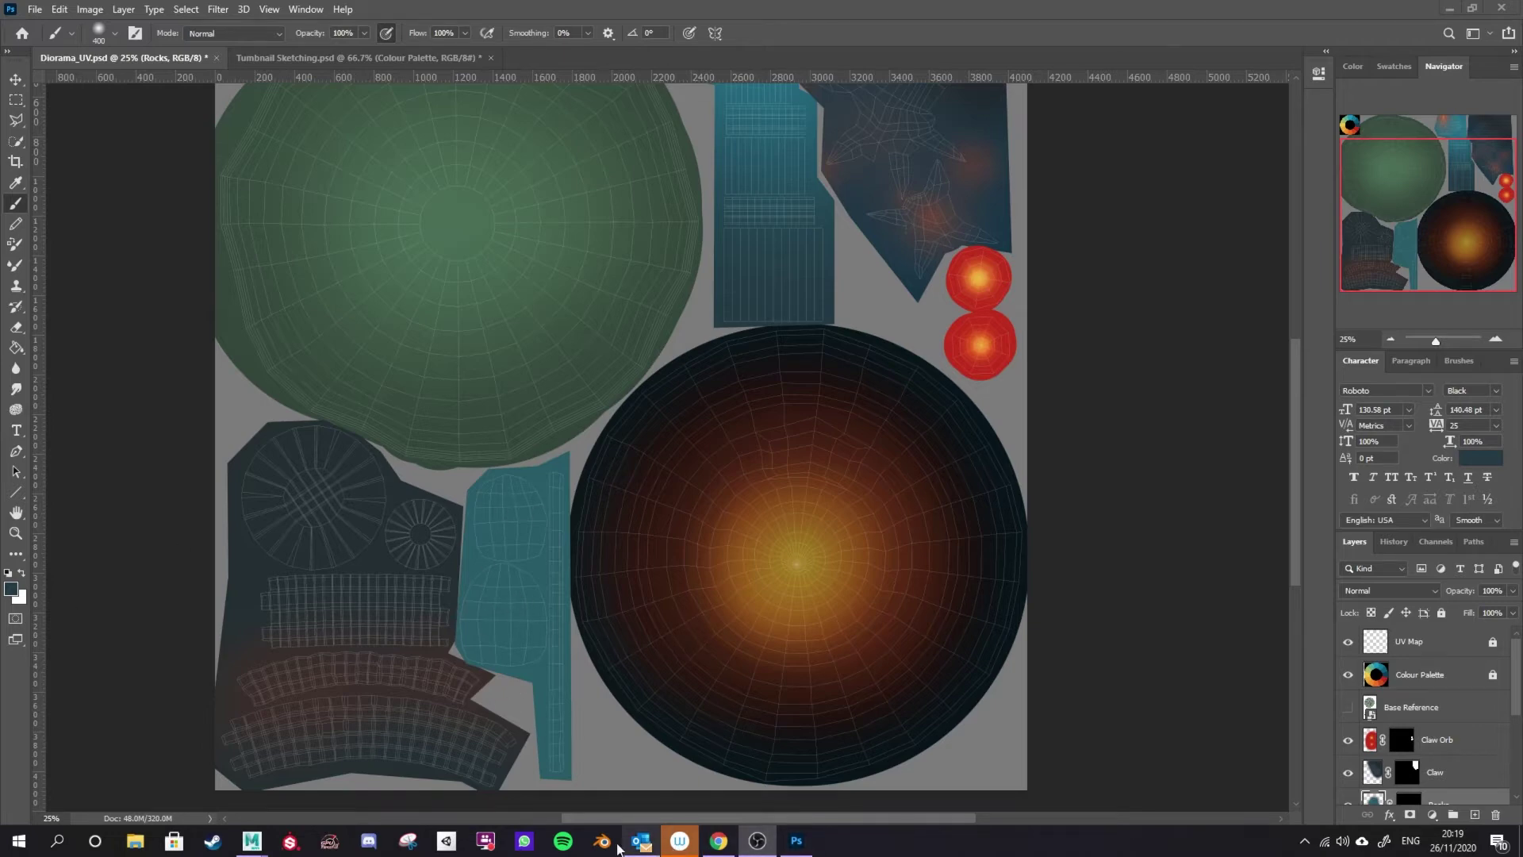
Switch to Maya and select rows of UVs on the rock shells in the UV Editor to examine where they lie on the model
{"action": "left_click", "coordinate": [287, 813]}
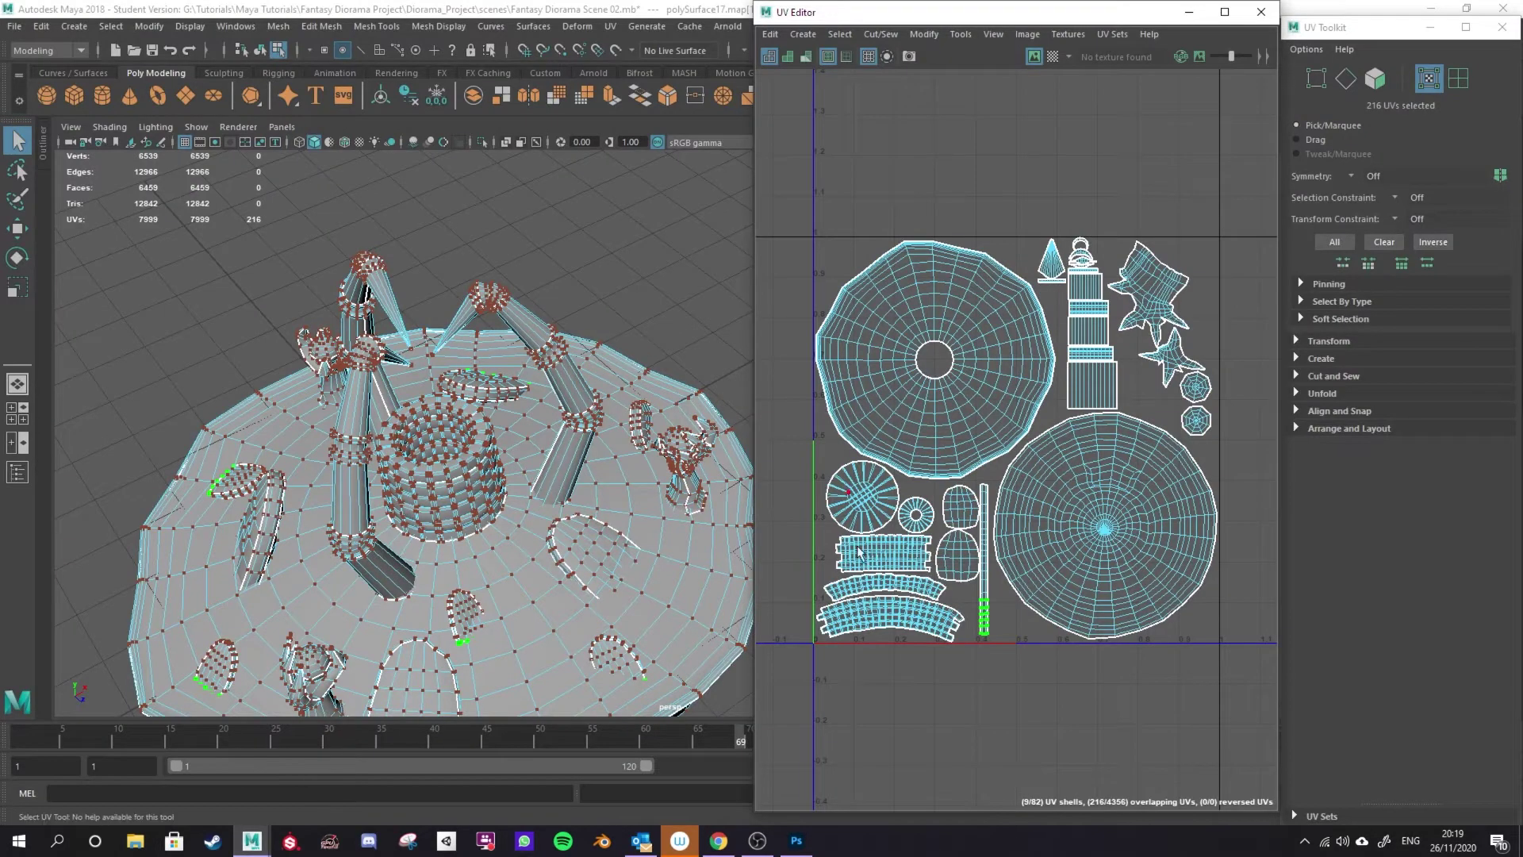
{"action": "right_click", "coordinate": [975, 551]}
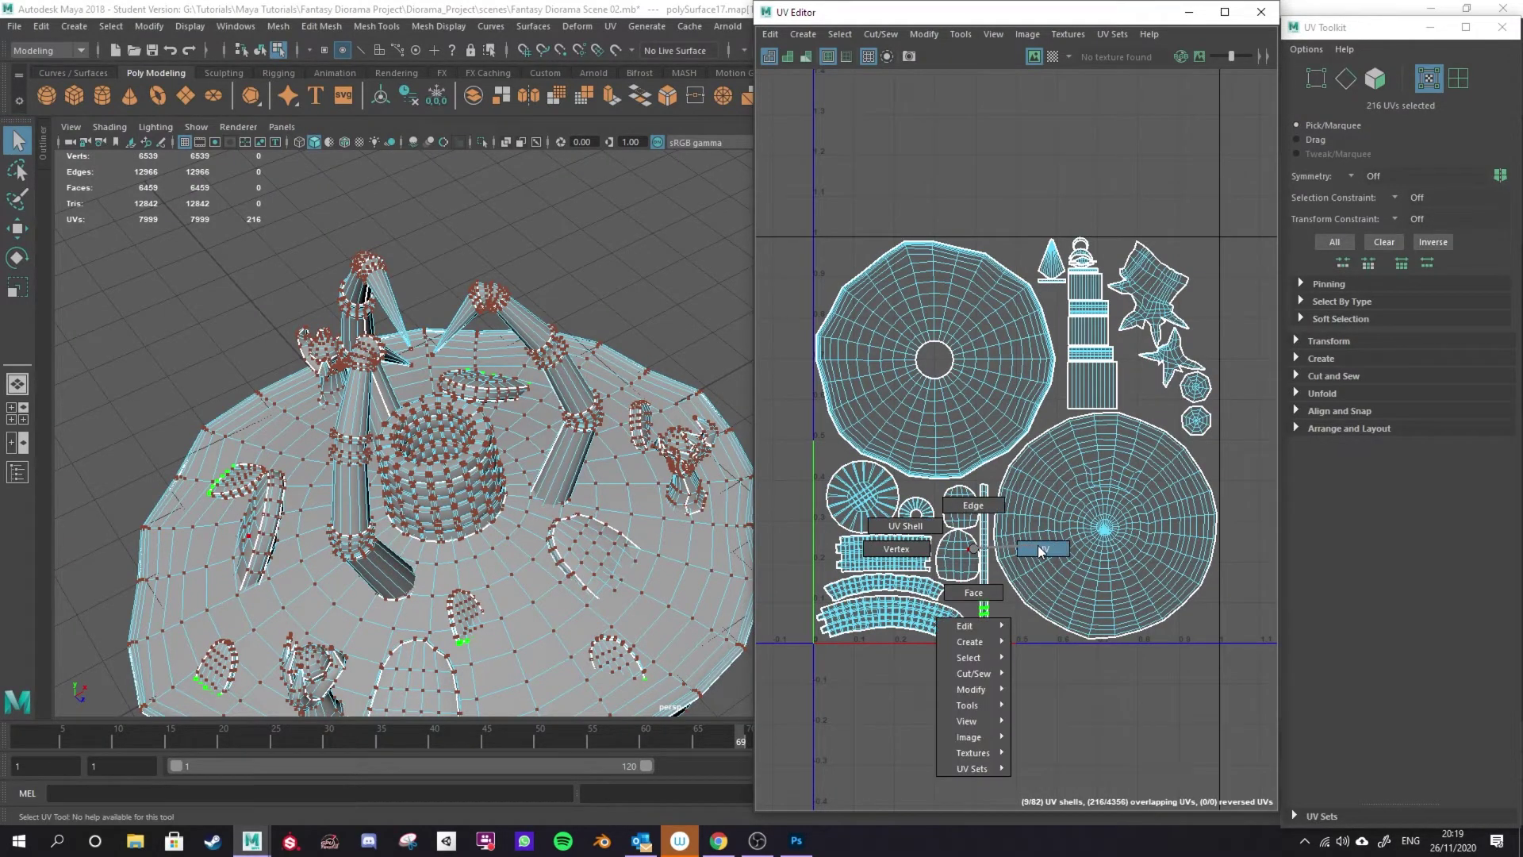
{"action": "left_click", "coordinate": [1037, 549]}
{"action": "left_click_drag", "start_coordinate": [934, 557], "coordinate": [975, 588]}
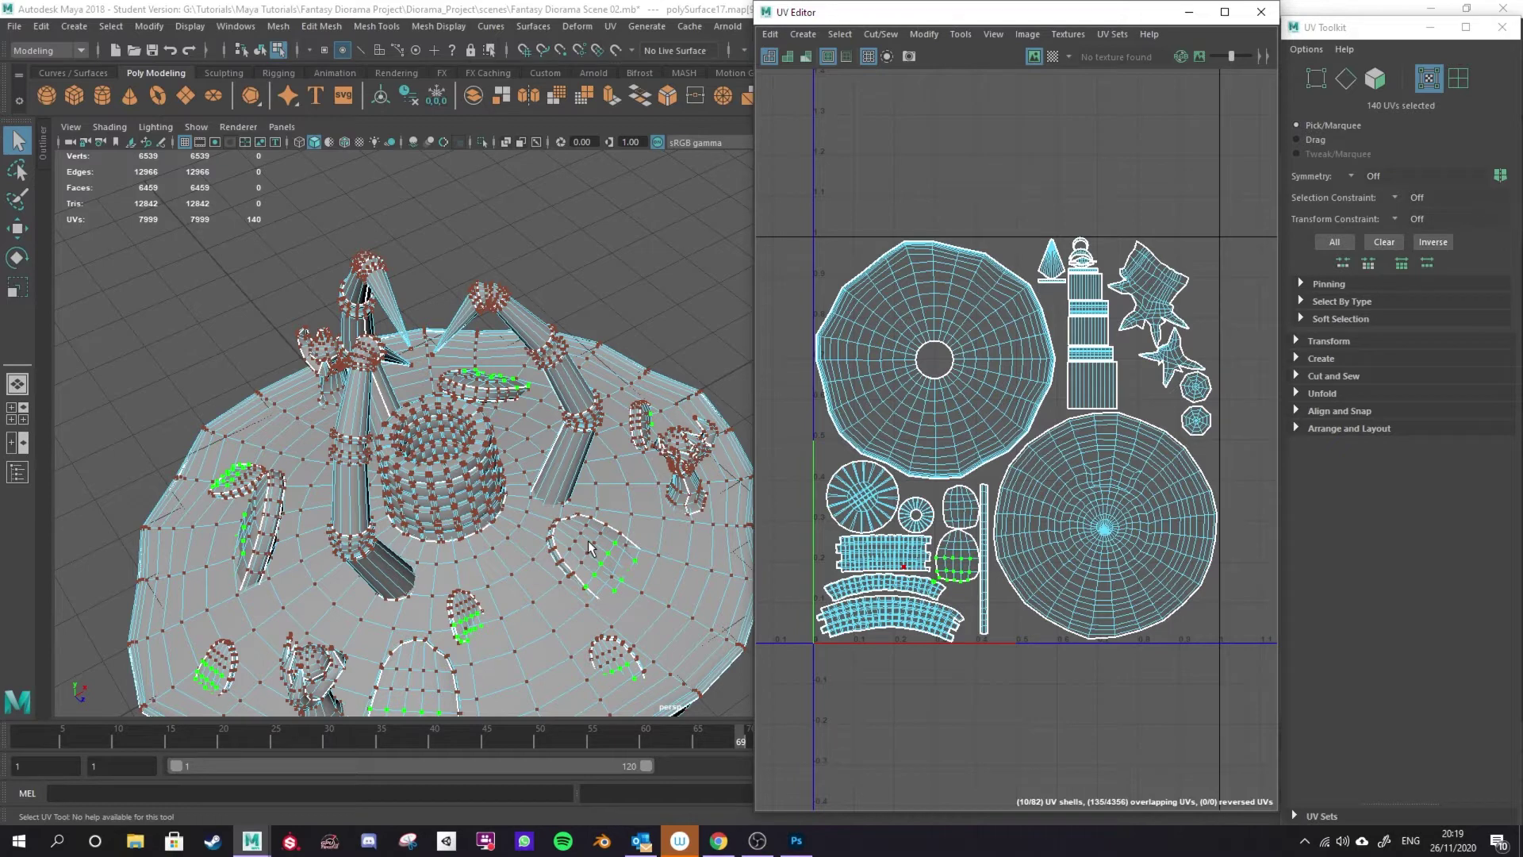
{"action": "left_click_drag", "start_coordinate": [962, 524], "coordinate": [975, 514]}
{"action": "left_click", "coordinate": [970, 526]}
{"action": "left_click_drag", "start_coordinate": [977, 526], "coordinate": [949, 519]}
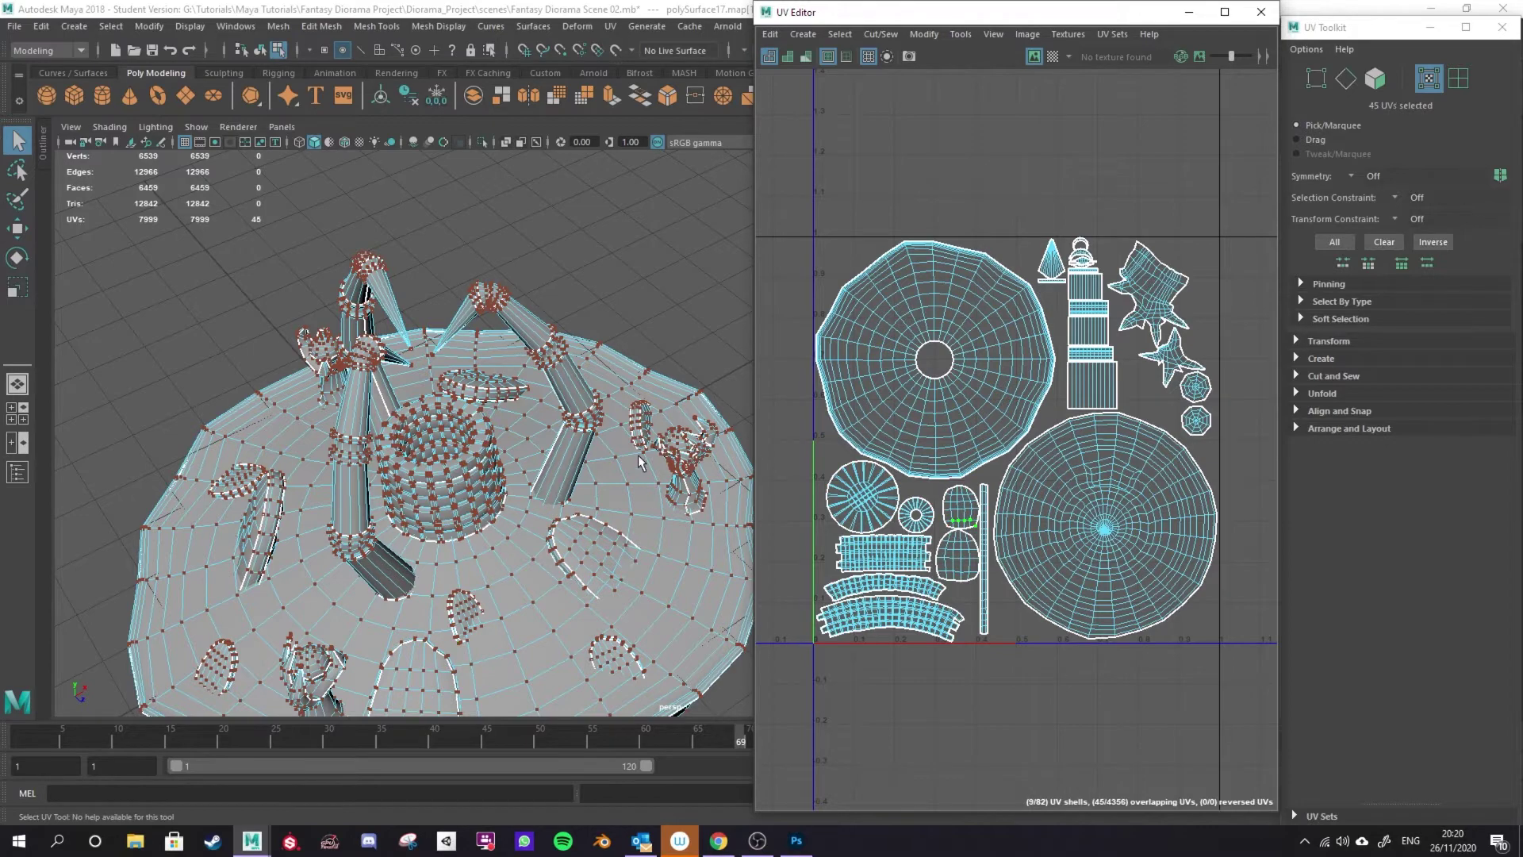
Orbit around the island's rocks in the viewport to examine where the selected row of rock UVs lies
{"action": "left_click_drag", "start_coordinate": [590, 553], "coordinate": [357, 540]}
{"action": "left_click_drag", "start_coordinate": [327, 634], "coordinate": [385, 598]}
{"action": "scroll", "coordinate": [430, 611], "scroll_direction": "down", "scroll_amount": 5}
{"action": "scroll", "coordinate": [424, 584], "scroll_direction": "up", "scroll_amount": 10}
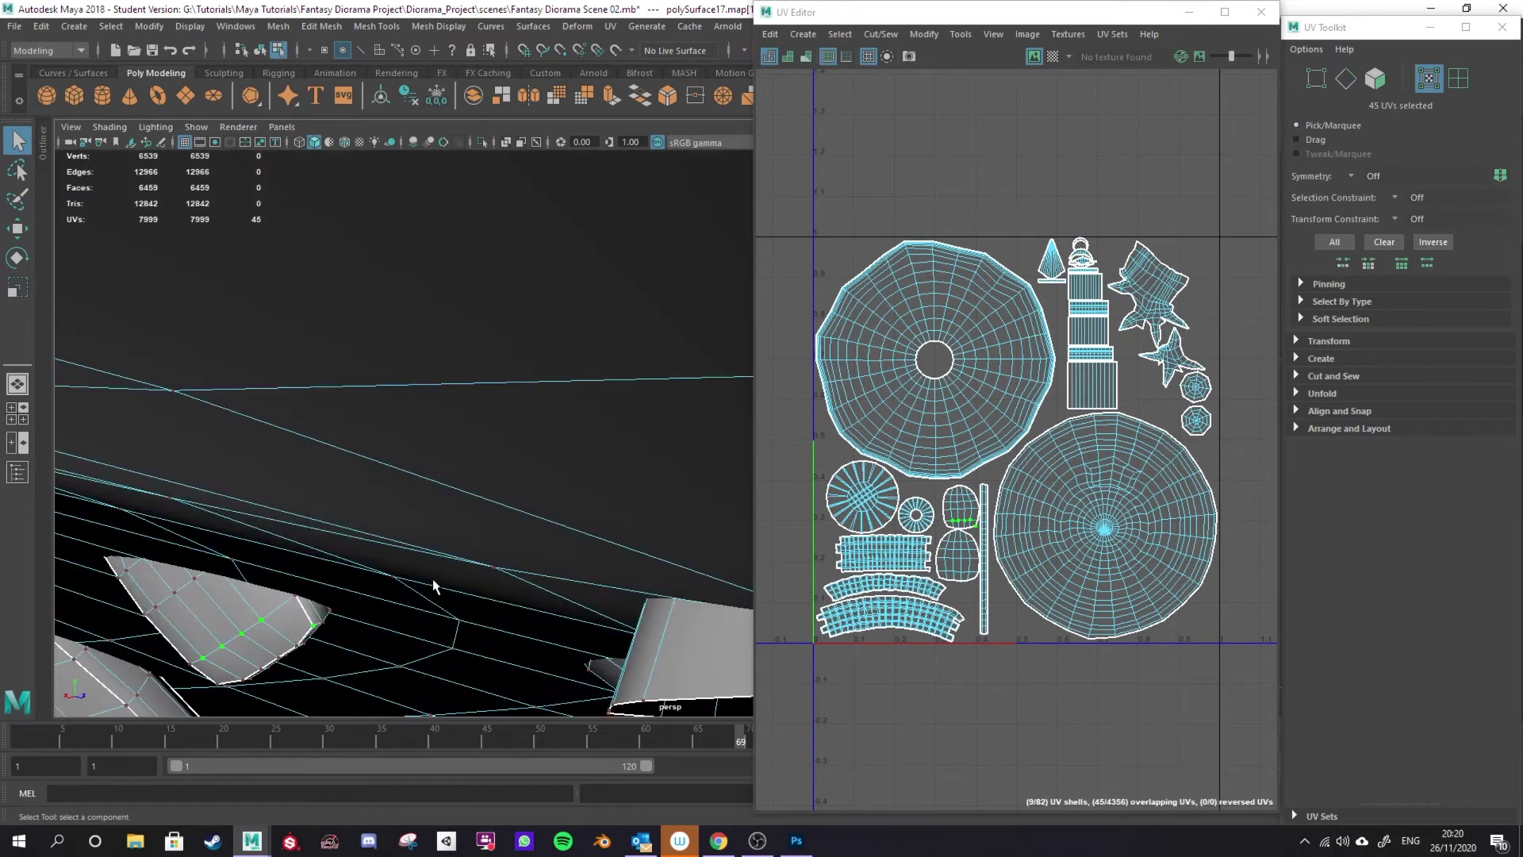
{"action": "left_click_drag", "start_coordinate": [461, 582], "coordinate": [543, 515]}
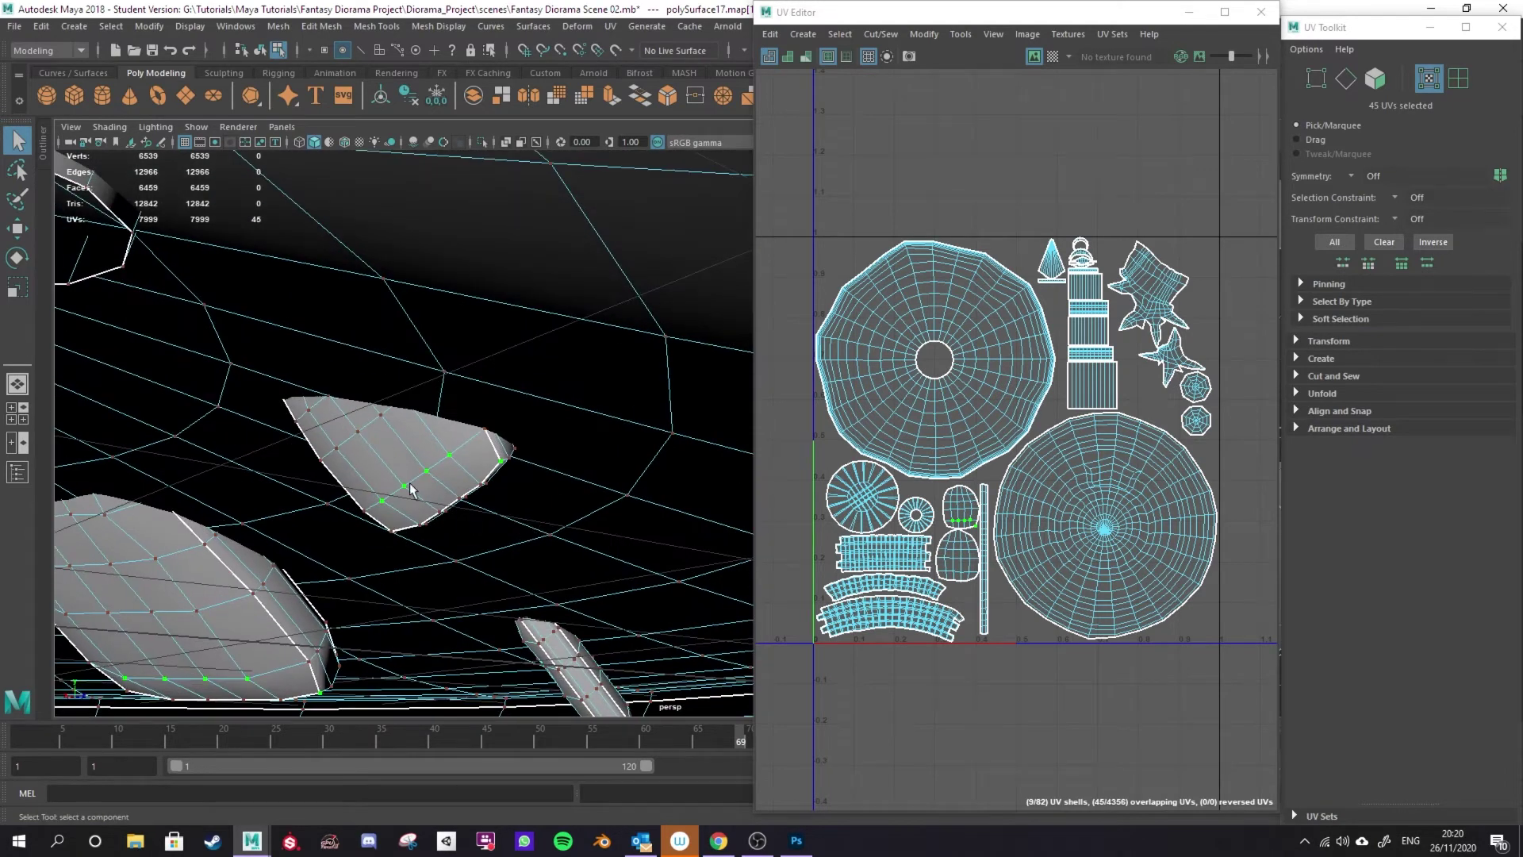
{"action": "scroll", "coordinate": [995, 529], "scroll_direction": "down", "scroll_amount": 1}
{"action": "scroll", "coordinate": [396, 568], "scroll_direction": "down", "scroll_amount": 10}
{"action": "left_click_drag", "start_coordinate": [396, 568], "coordinate": [476, 444]}
{"action": "scroll", "coordinate": [469, 436], "scroll_direction": "up", "scroll_amount": 2}
{"action": "left_click_drag", "start_coordinate": [429, 353], "coordinate": [452, 427]}
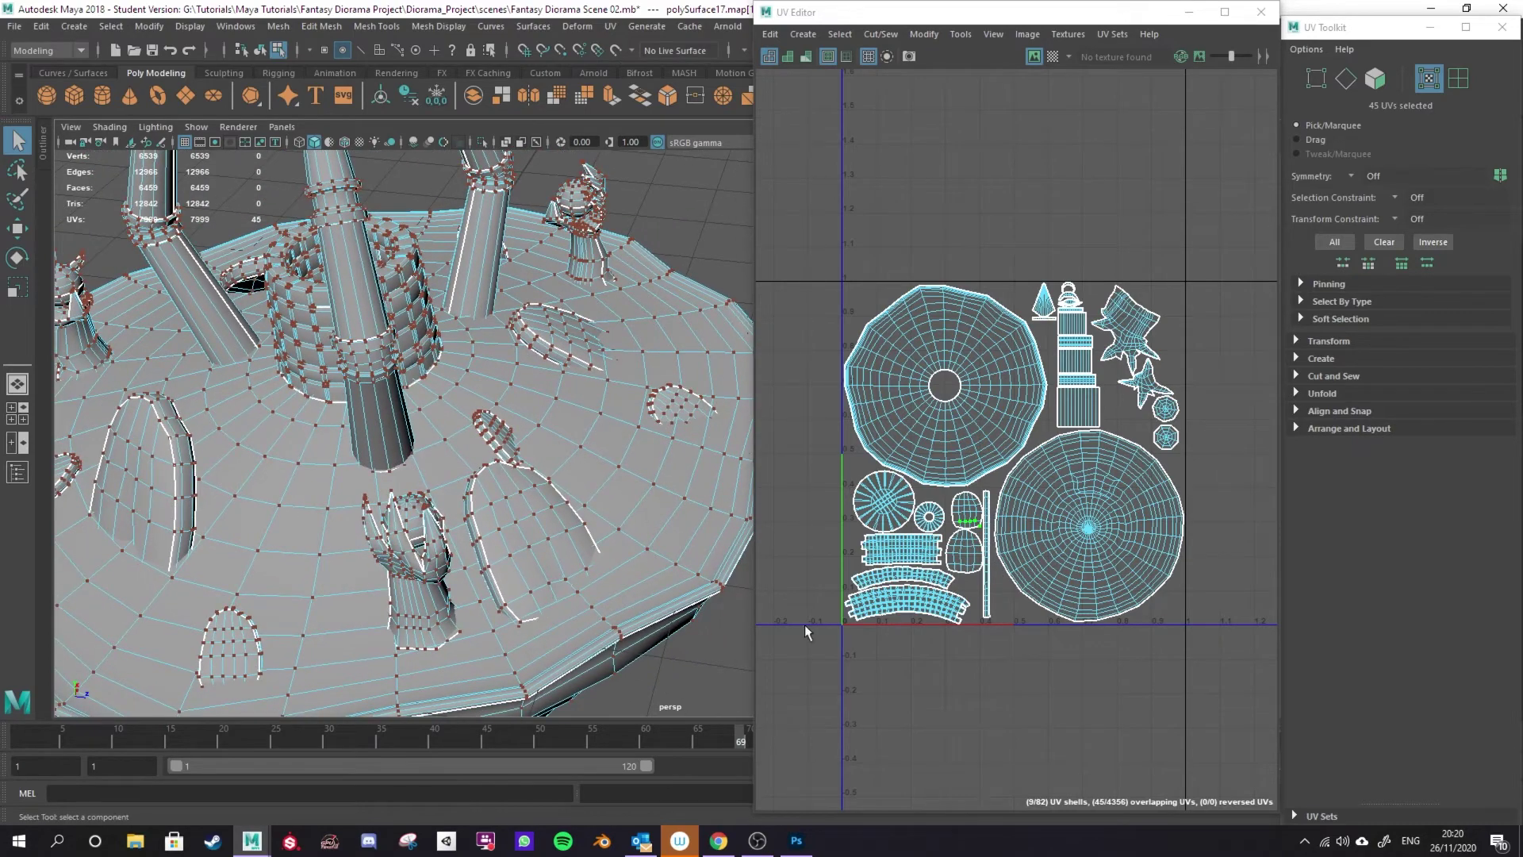
Select UVs on the narrow strip shell and the edge rows of the two rock shells to examine their placement on the model
{"action": "left_click_drag", "start_coordinate": [549, 543], "coordinate": [601, 529]}
{"action": "left_click", "coordinate": [613, 487]}
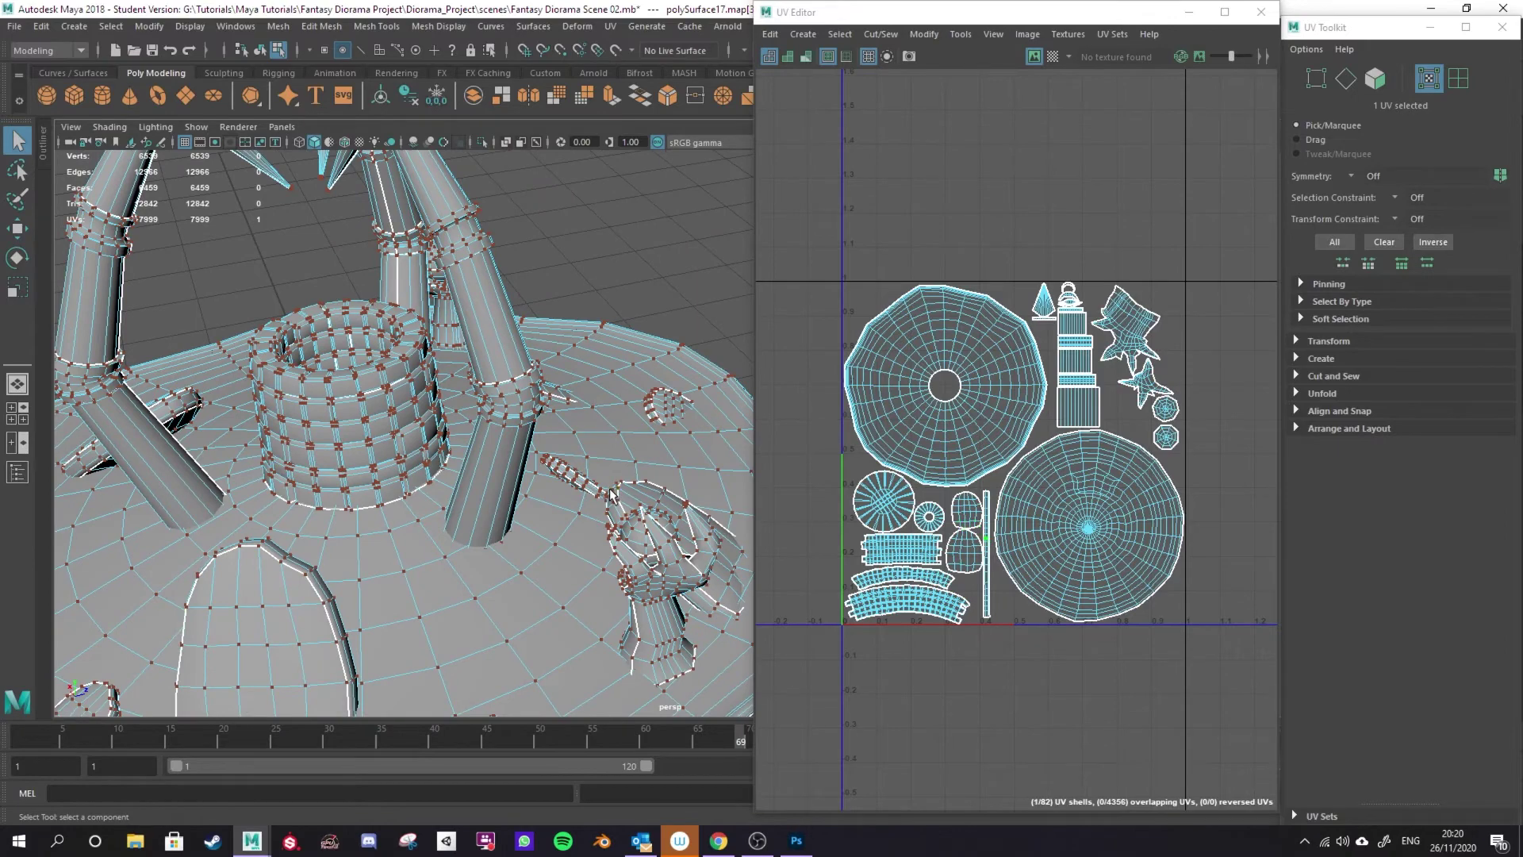
{"action": "scroll", "coordinate": [985, 546], "scroll_direction": "up", "scroll_amount": 8}
{"action": "left_click_drag", "start_coordinate": [991, 435], "coordinate": [955, 520]}
{"action": "scroll", "coordinate": [647, 468], "scroll_direction": "down", "scroll_amount": 4}
{"action": "left_click_drag", "start_coordinate": [608, 625], "coordinate": [601, 598]}
{"action": "scroll", "coordinate": [1077, 694], "scroll_direction": "down", "scroll_amount": 4}
{"action": "left_click_drag", "start_coordinate": [1045, 708], "coordinate": [1027, 637]}
{"action": "left_click_drag", "start_coordinate": [1025, 647], "coordinate": [966, 754]}
{"action": "left_click_drag", "start_coordinate": [602, 549], "coordinate": [632, 535]}
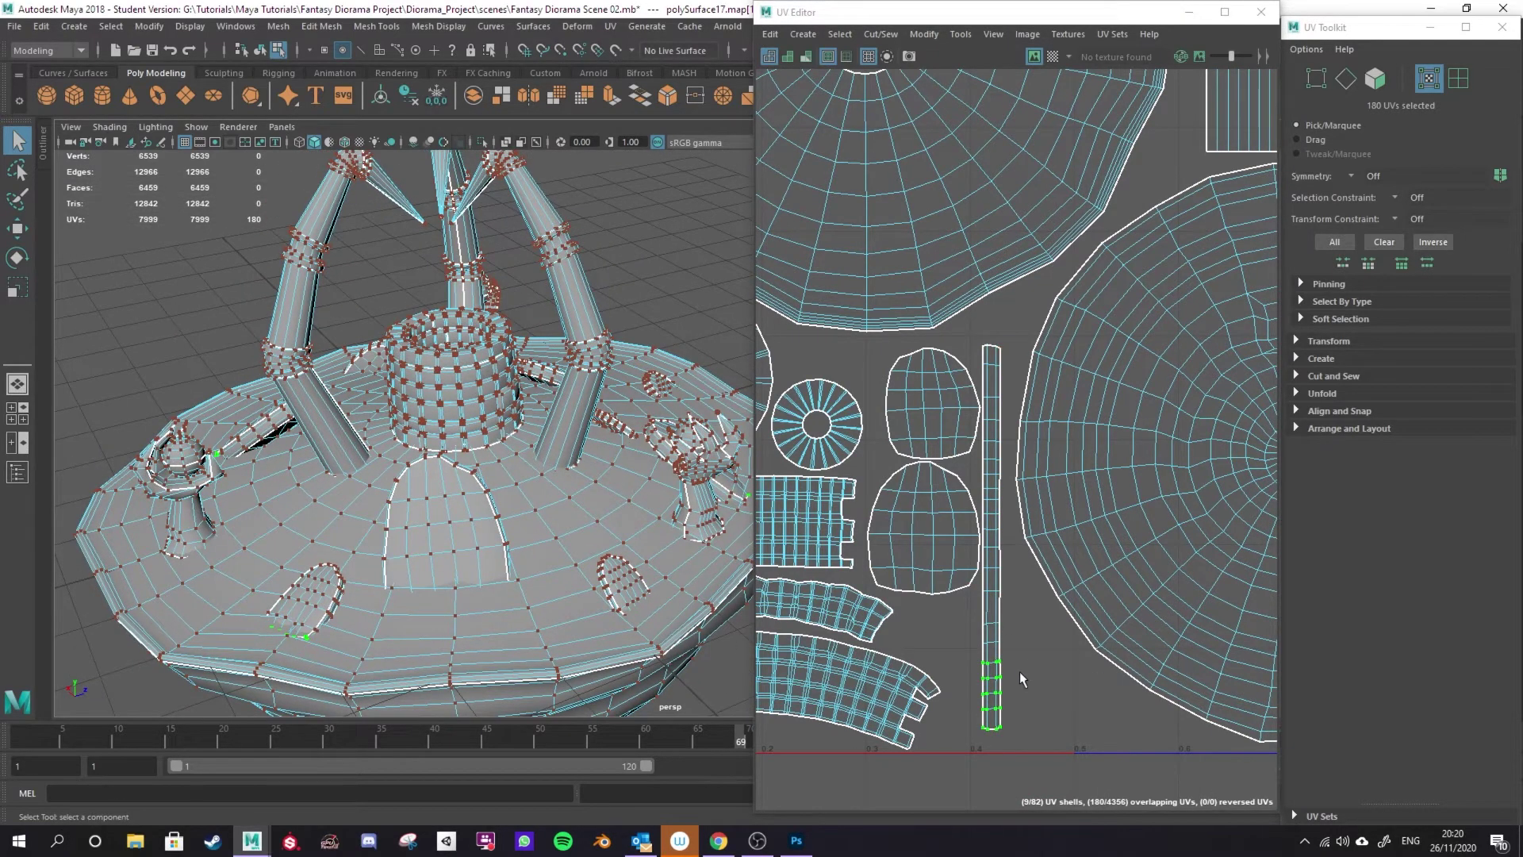
{"action": "left_click_drag", "start_coordinate": [920, 593], "coordinate": [972, 587]}
{"action": "left_click_drag", "start_coordinate": [923, 459], "coordinate": [967, 451]}
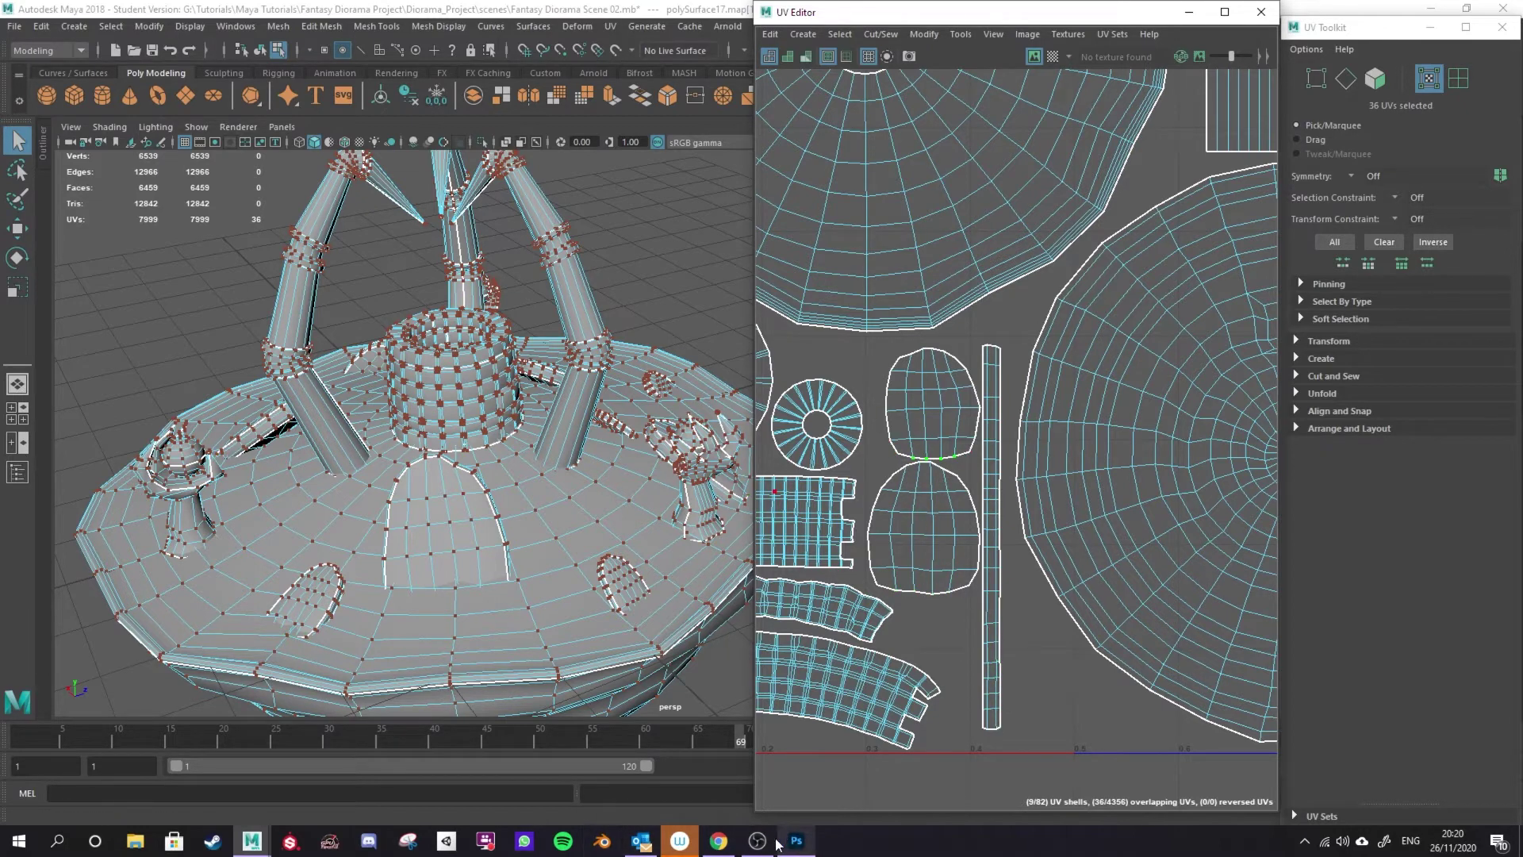
Switch to Photoshop, try a dark blue stroke across the gap between the two rock shells, and undo it
{"action": "left_click", "coordinate": [797, 840]}
{"action": "scroll", "coordinate": [543, 614], "scroll_direction": "up", "scroll_amount": 2}
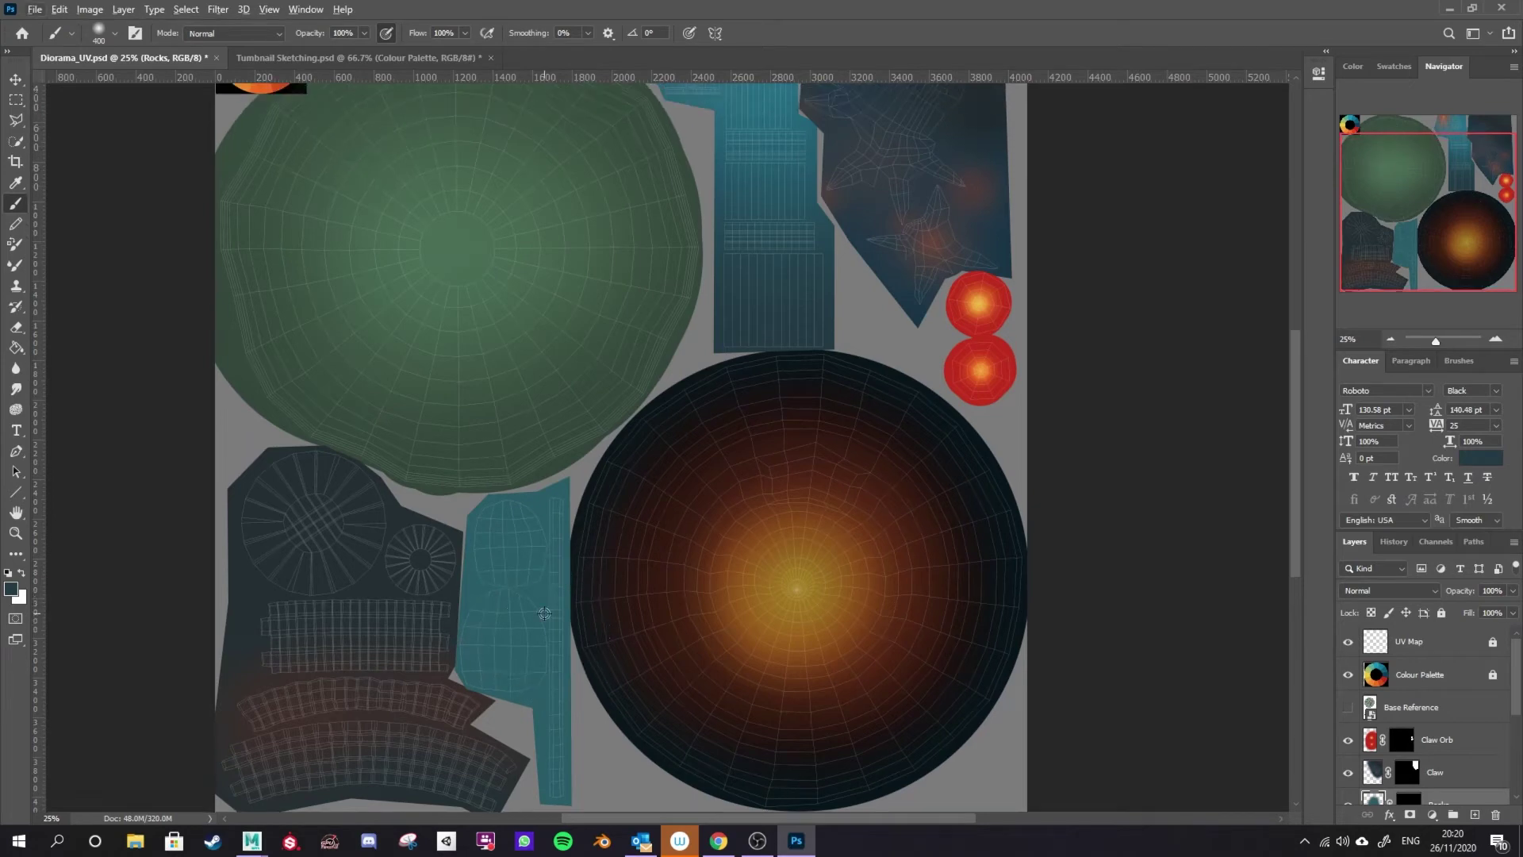
{"action": "scroll", "coordinate": [544, 615], "scroll_direction": "down", "scroll_amount": 3}
{"action": "scroll", "coordinate": [538, 620], "scroll_direction": "up", "scroll_amount": 4}
{"action": "scroll", "coordinate": [538, 620], "scroll_direction": "up", "scroll_amount": 2}
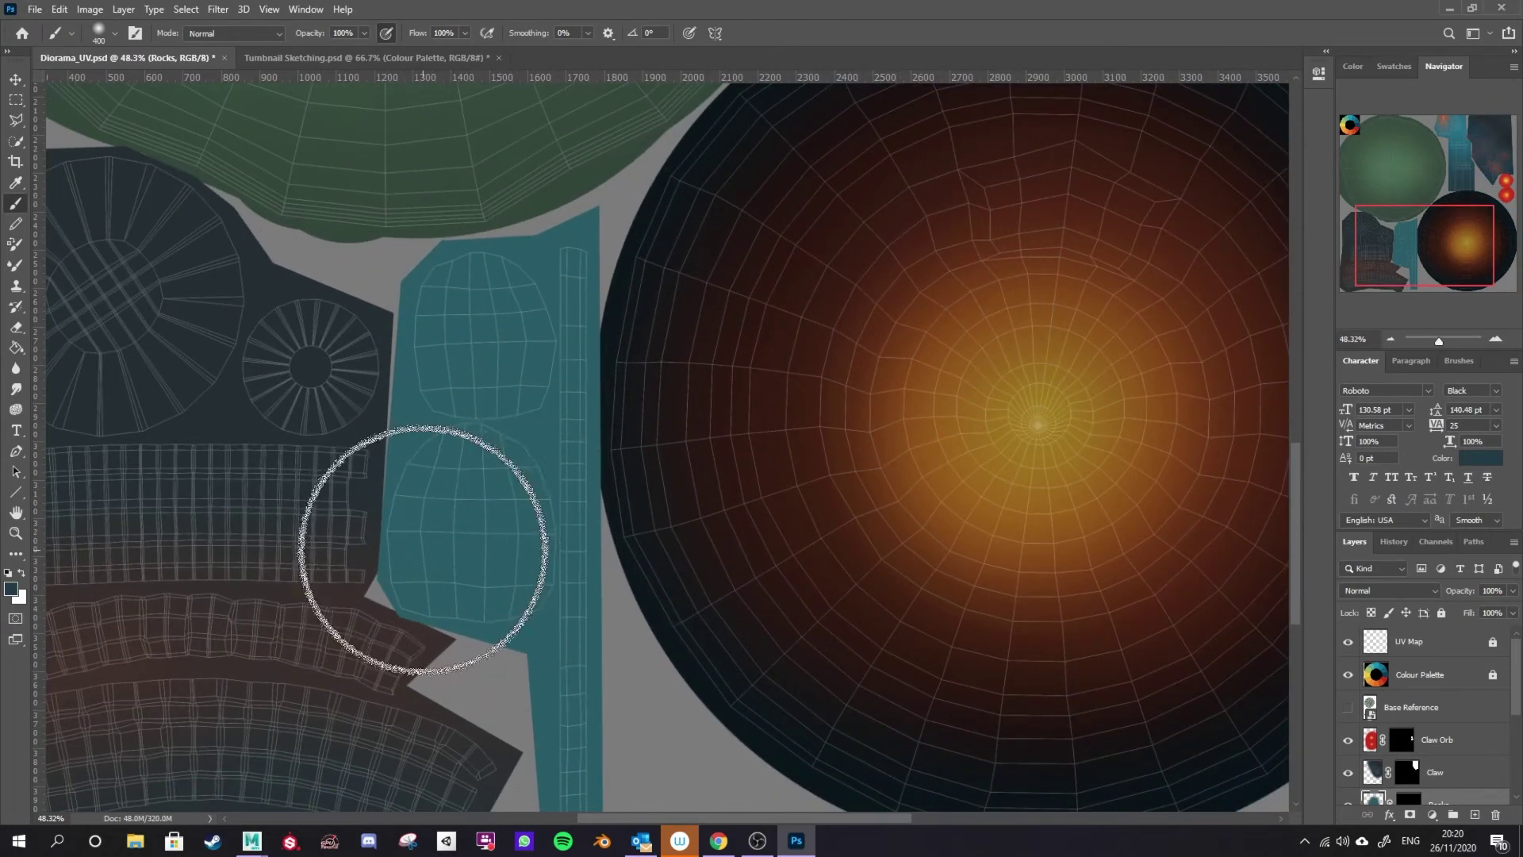
{"action": "mouse_move", "coordinate": [425, 397]}
{"action": "left_mouse_down"}
{"action": "mouse_move", "coordinate": [518, 433]}
{"action": "mouse_move", "coordinate": [415, 419]}
{"action": "mouse_move", "coordinate": [472, 421]}
{"action": "left_mouse_up"}
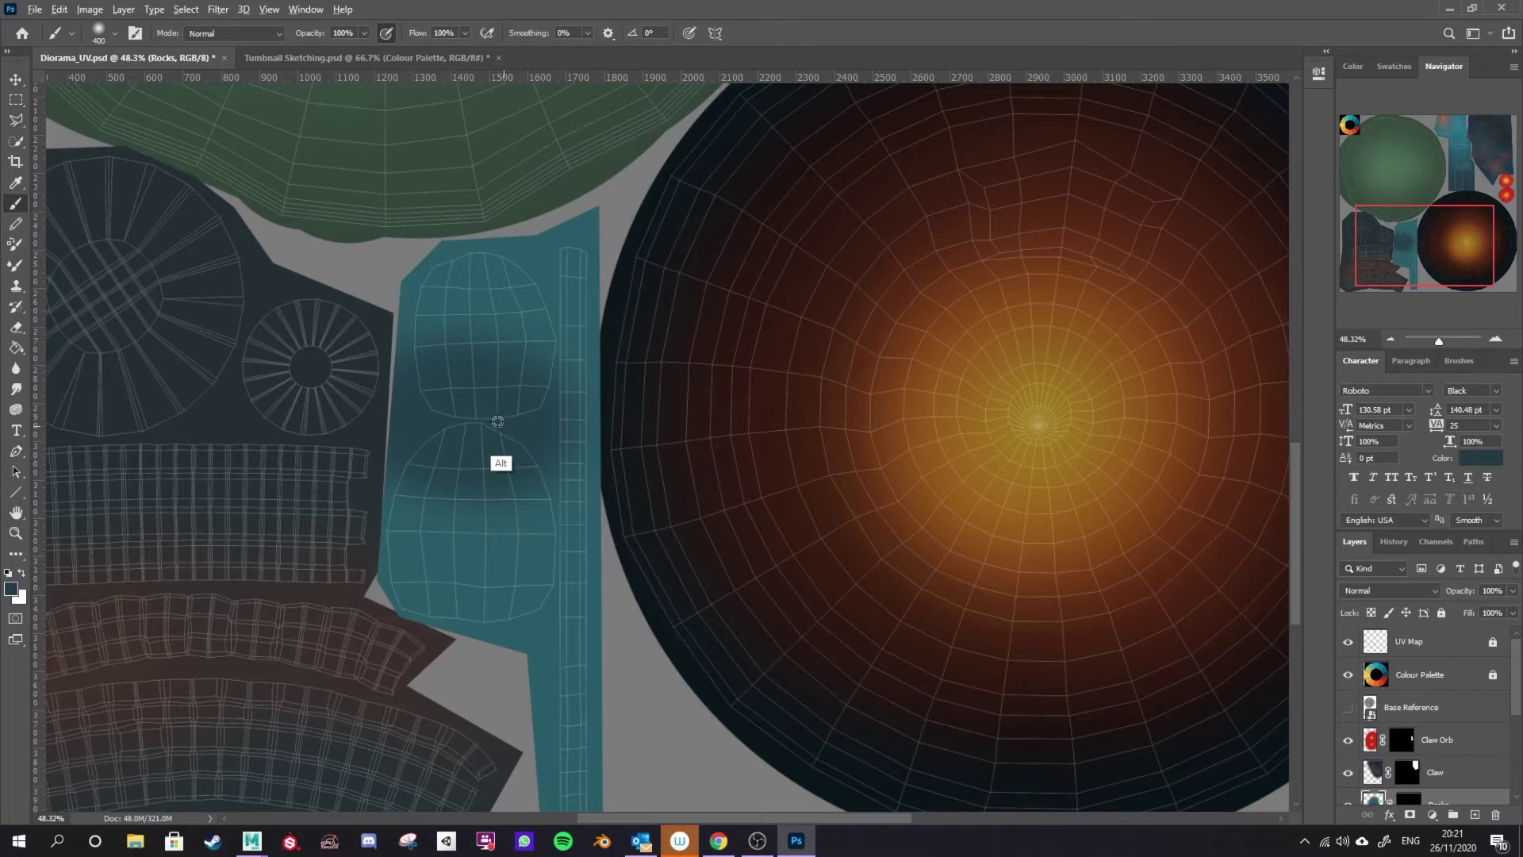
{"action": "key", "text": "ctrl+z"}
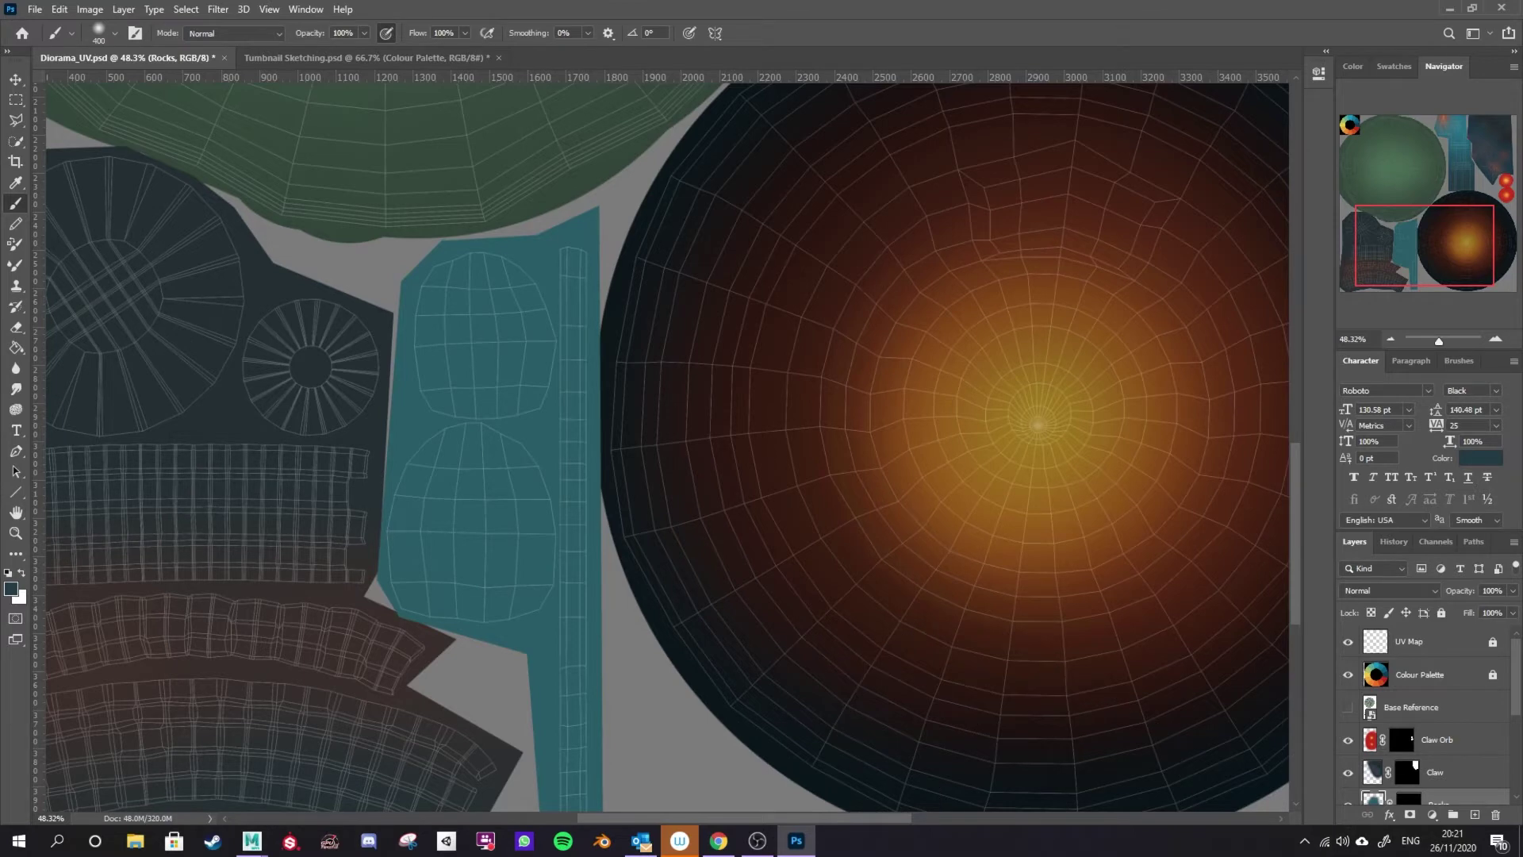
Outline the upper rock shell with the Polygonal Lasso, shade its base dark blue with a soft brush, and deselect
{"action": "left_click", "coordinate": [16, 120]}
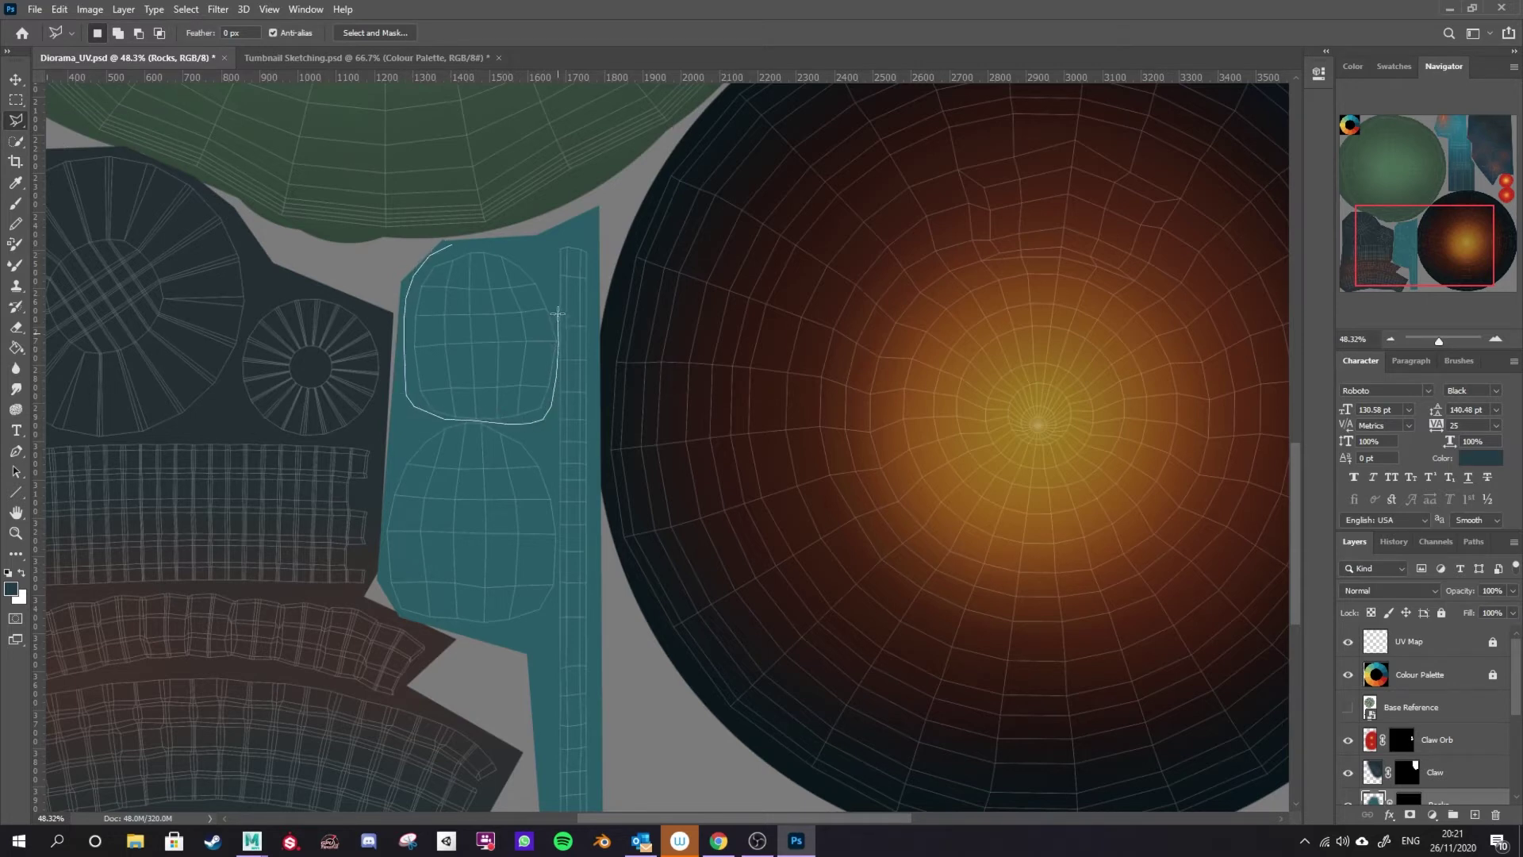
{"action": "left_click", "coordinate": [454, 244]}
{"action": "key", "text": "b"}
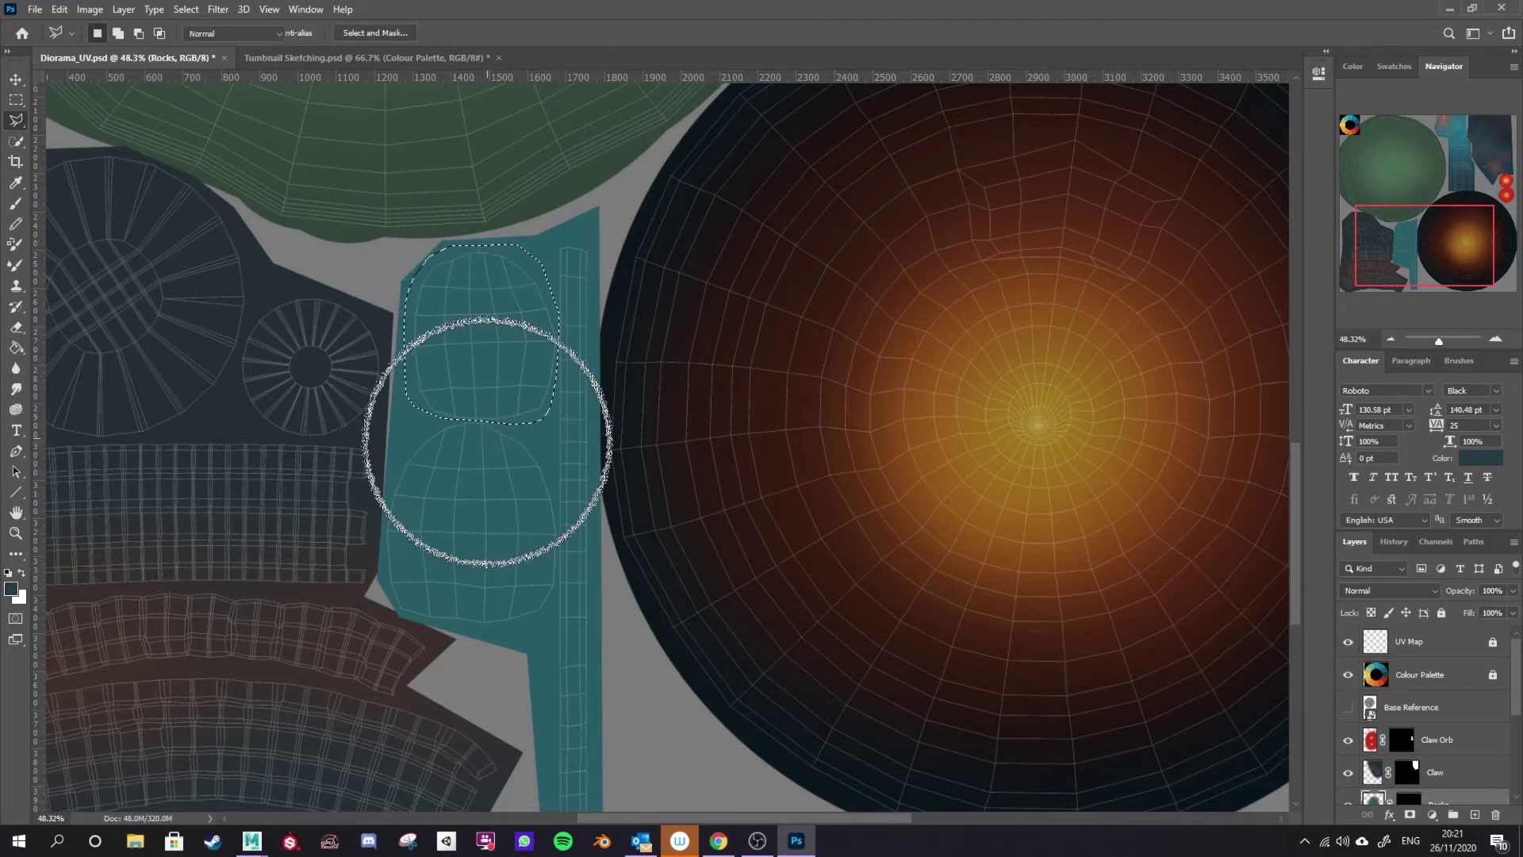
{"action": "key", "text": "]"}
{"action": "mouse_move", "coordinate": [390, 453]}
{"action": "left_mouse_down"}
{"action": "mouse_move", "coordinate": [655, 413]}
{"action": "mouse_move", "coordinate": [430, 431]}
{"action": "mouse_move", "coordinate": [361, 417]}
{"action": "mouse_move", "coordinate": [803, 418]}
{"action": "left_mouse_up"}
{"action": "key", "text": "["}
{"action": "key", "text": "["}
{"action": "key", "text": "["}
{"action": "key", "text": "["}
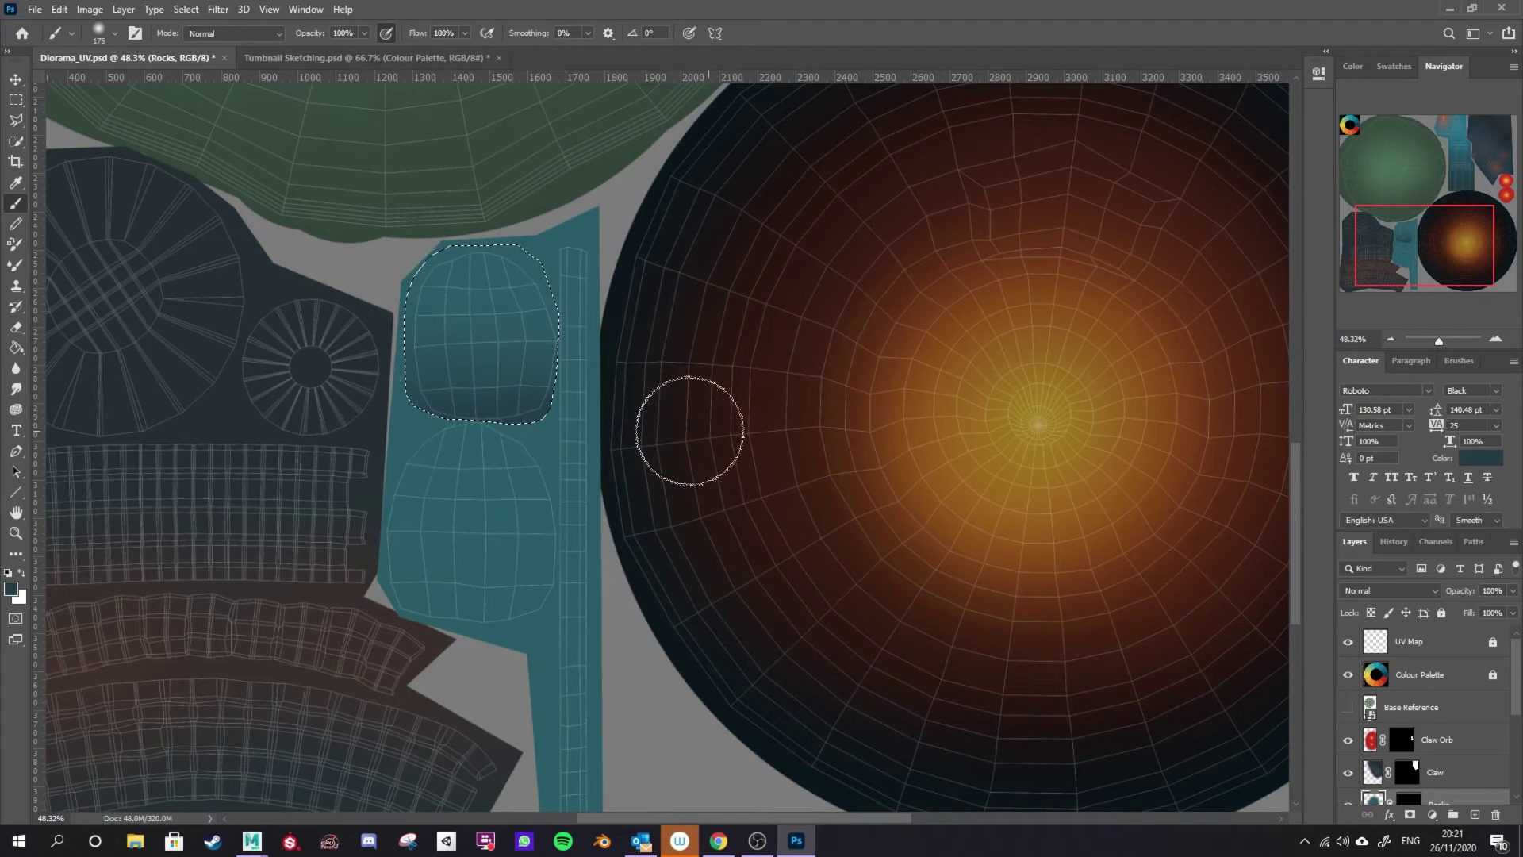
{"action": "key", "text": "ctrl+d"}
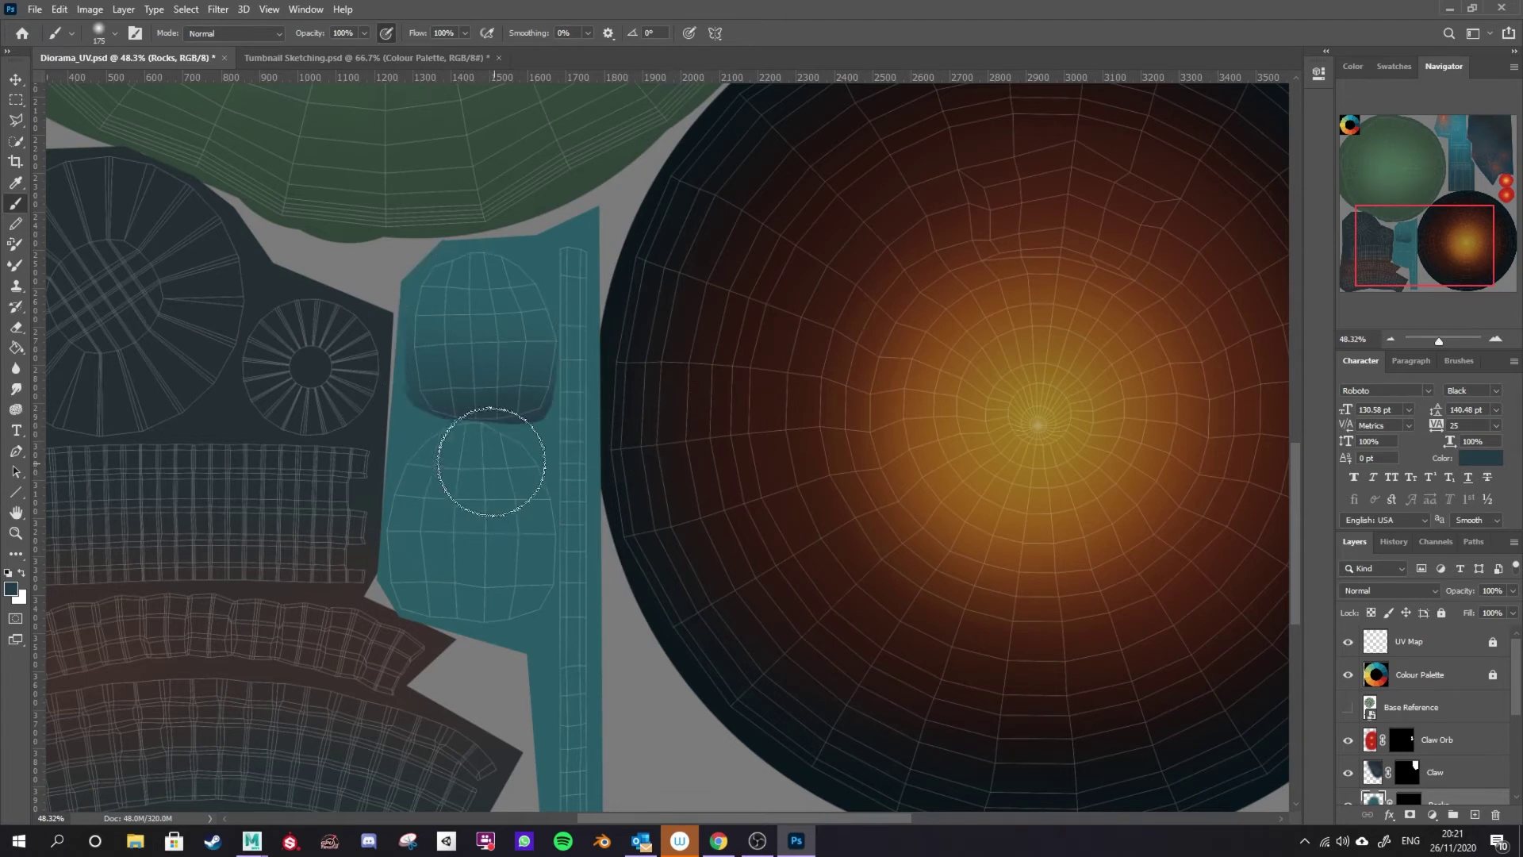
Outline the lower rock shell with the Polygonal Lasso, paint a dark blue gradient rising from its base, and deselect
{"action": "key", "text": "l"}
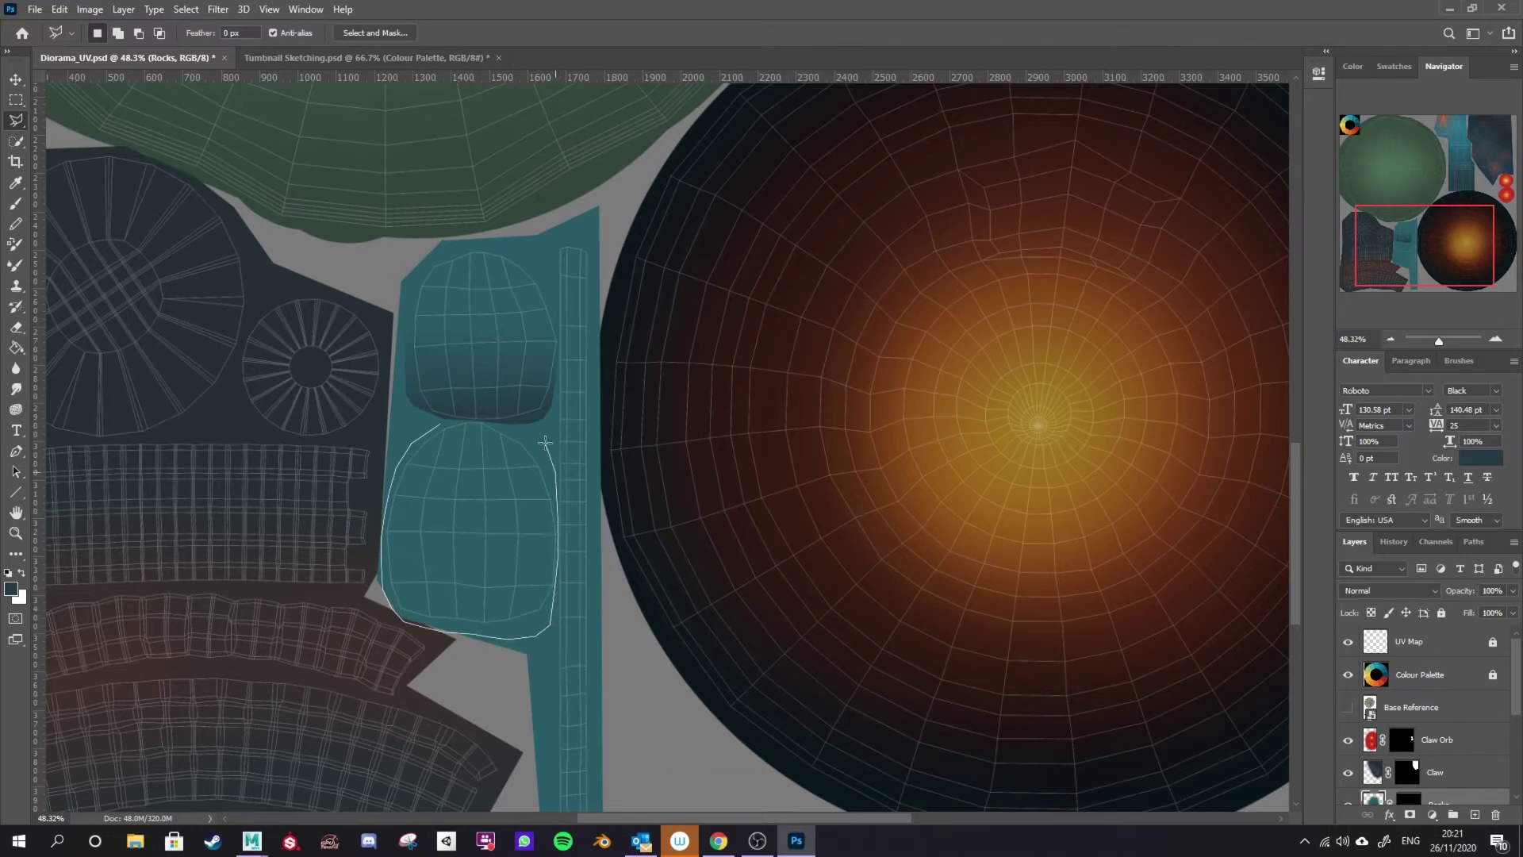
{"action": "left_click", "coordinate": [440, 421]}
{"action": "key", "text": "b"}
{"action": "key", "text": "bracketright"}
{"action": "key", "text": "bracketright"}
{"action": "mouse_move", "coordinate": [323, 639]}
{"action": "left_mouse_down"}
{"action": "mouse_move", "coordinate": [626, 663]}
{"action": "mouse_move", "coordinate": [266, 609]}
{"action": "mouse_move", "coordinate": [604, 683]}
{"action": "mouse_move", "coordinate": [354, 573]}
{"action": "mouse_move", "coordinate": [551, 690]}
{"action": "left_mouse_up"}
{"action": "key", "text": "bracketleft"}
{"action": "key", "text": "bracketleft"}
{"action": "key", "text": "bracketleft"}
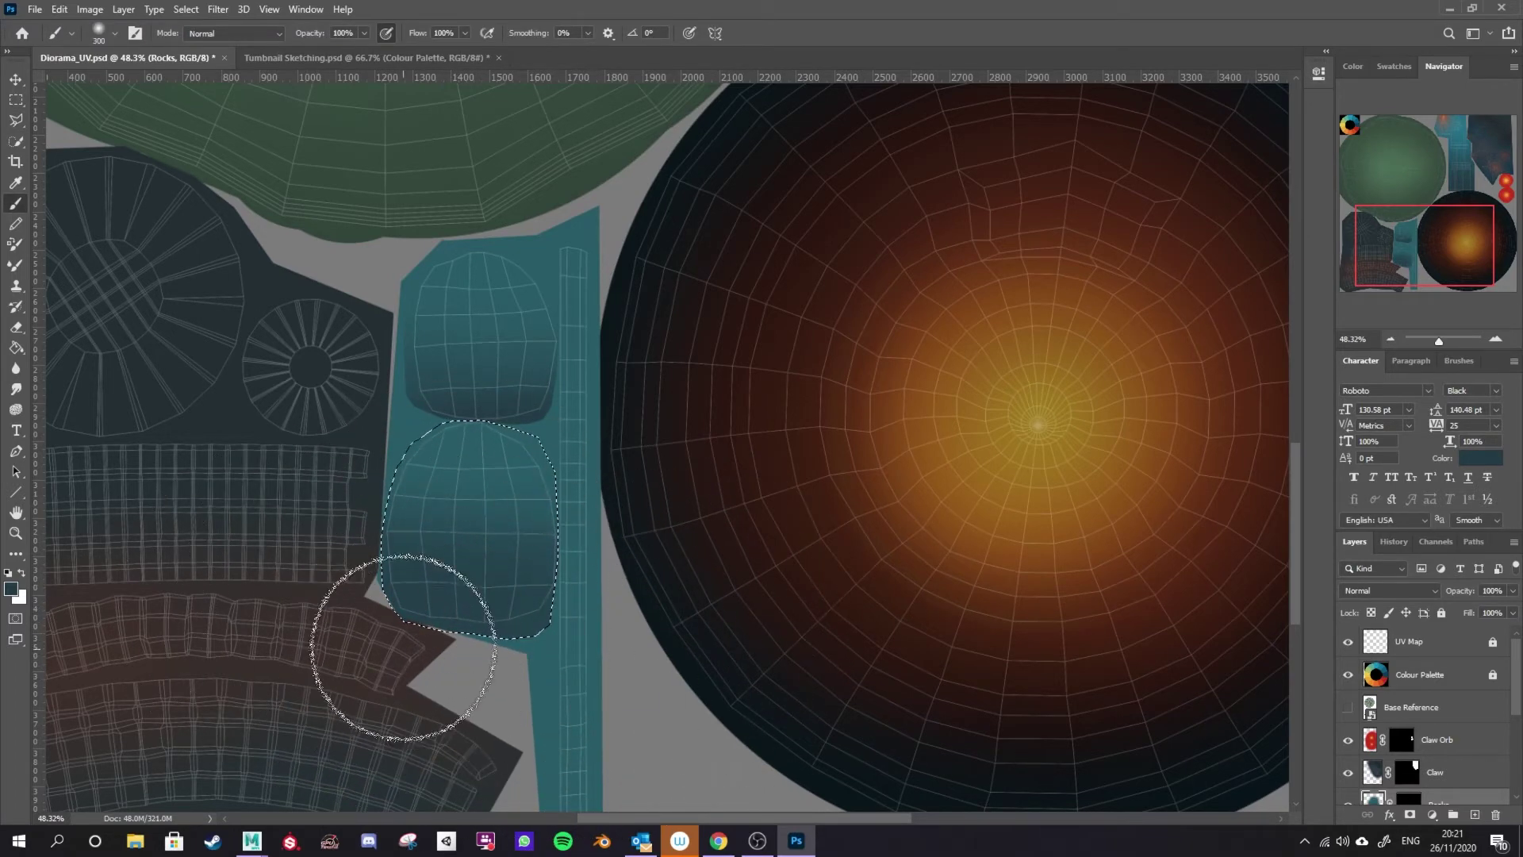
{"action": "key", "text": "ctrl+d"}
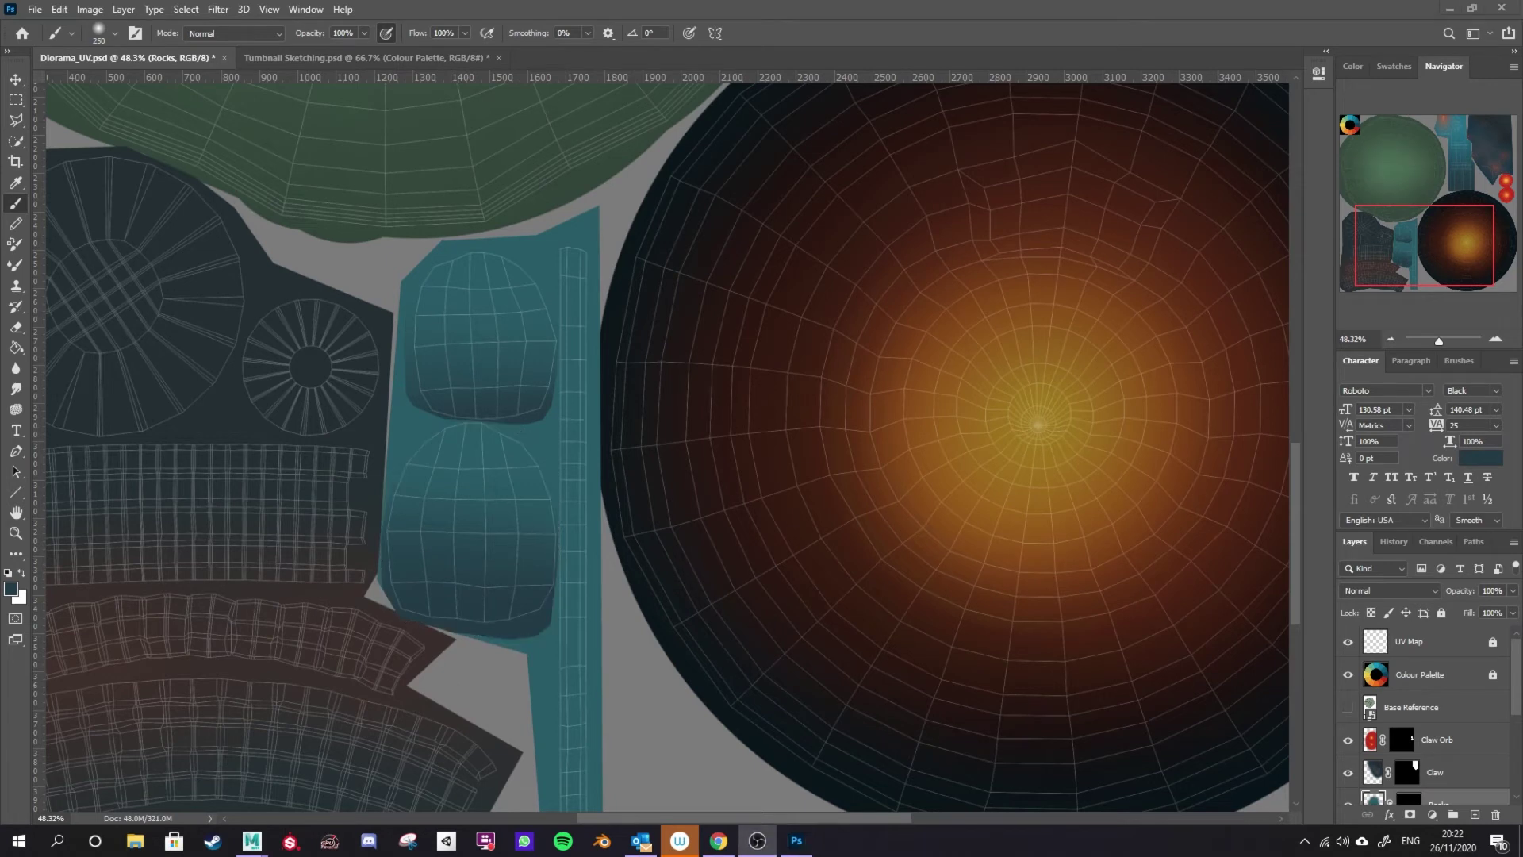
Clear the leftover selection and shade the lower part and upper end of the narrow strip shell dark blue
{"action": "scroll", "coordinate": [706, 593], "scroll_direction": "down", "scroll_amount": 2}
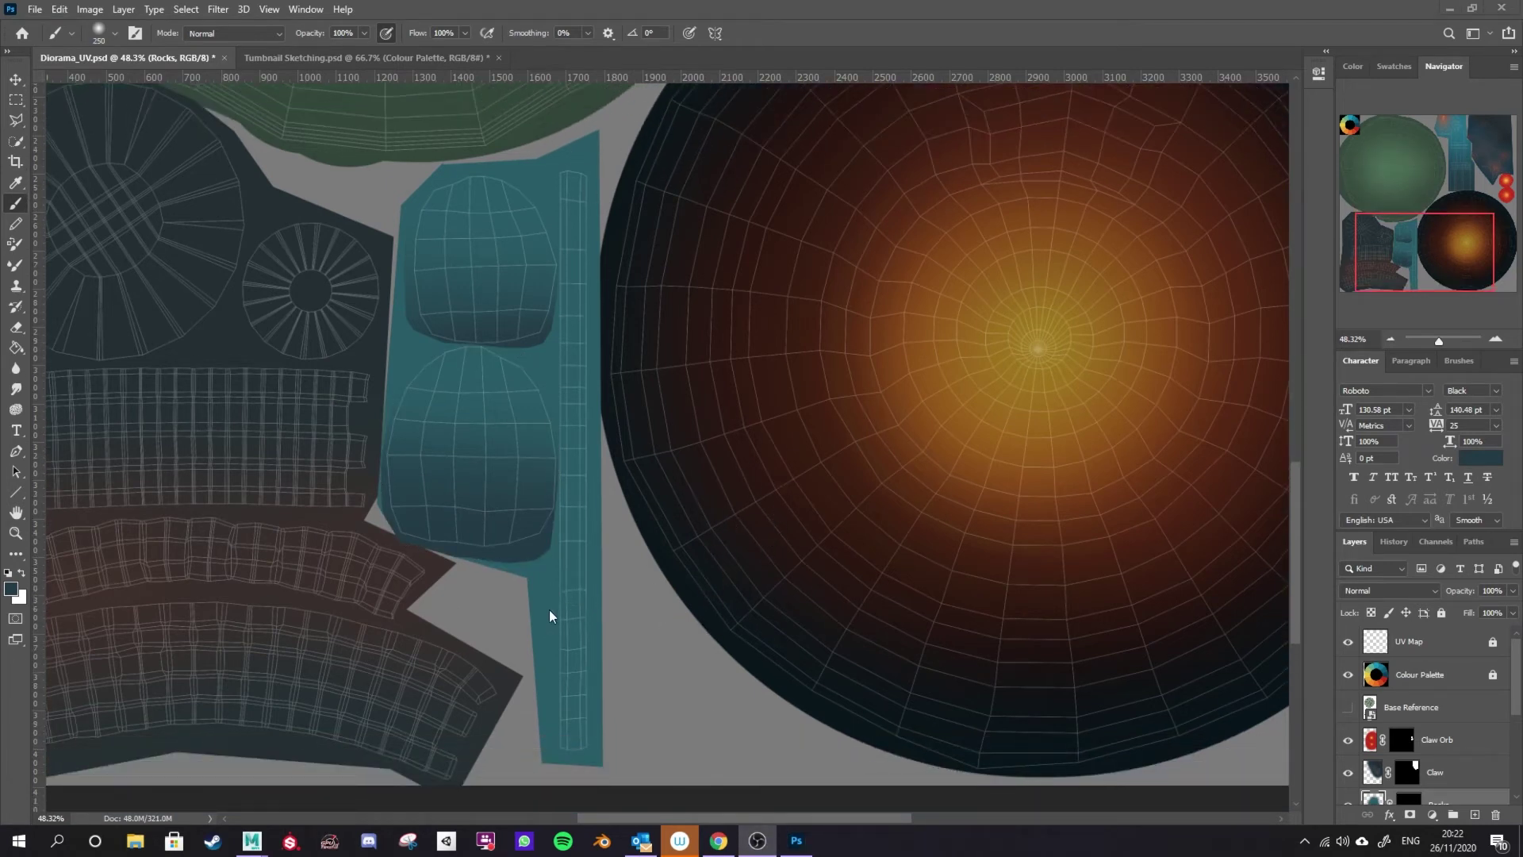
{"action": "left_click", "coordinate": [554, 538]}
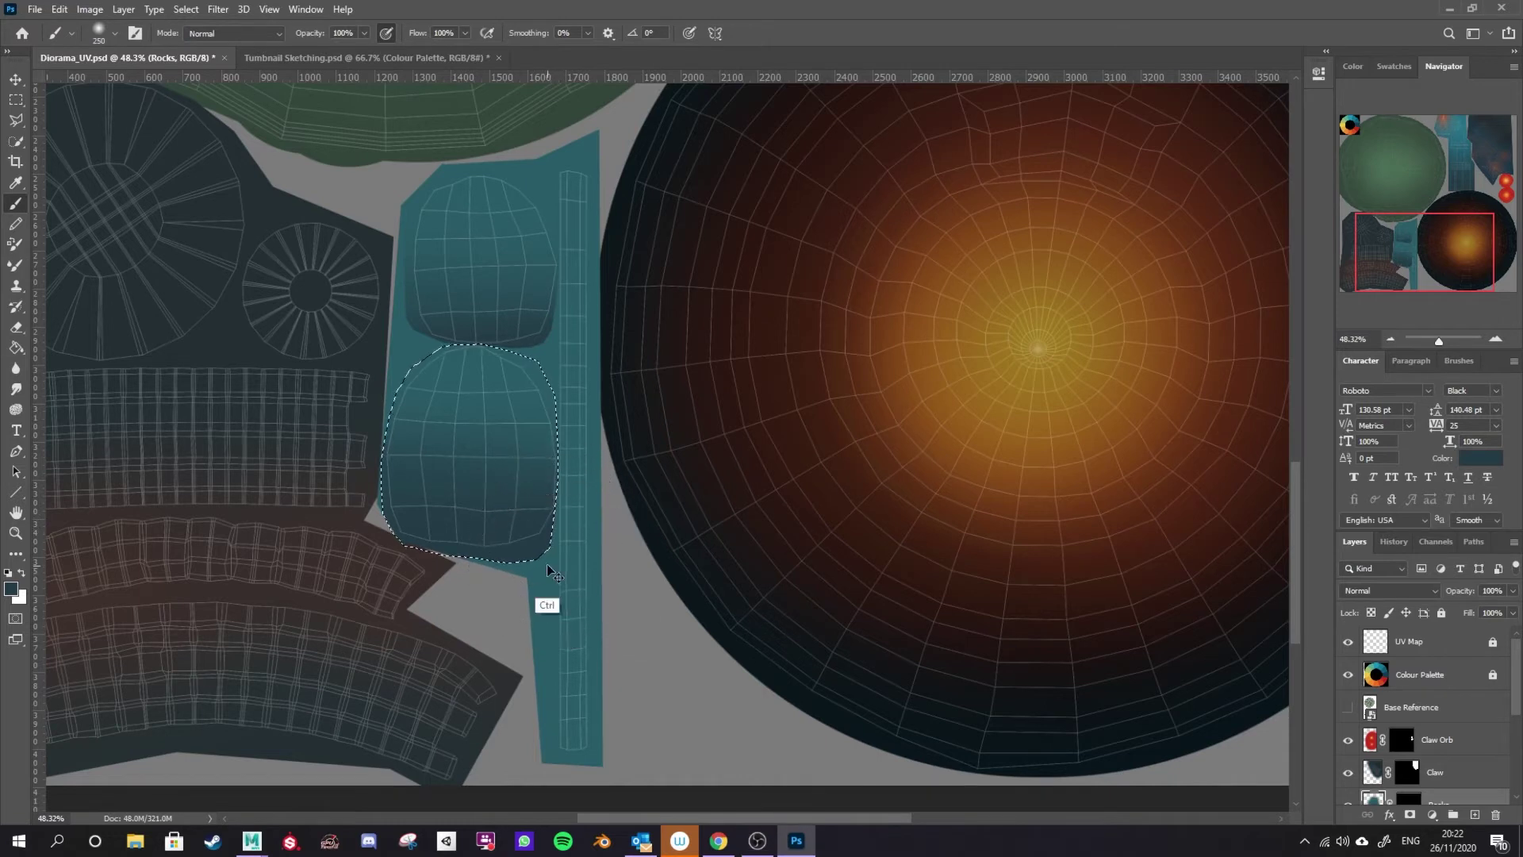
{"action": "key", "text": "ctrl+d"}
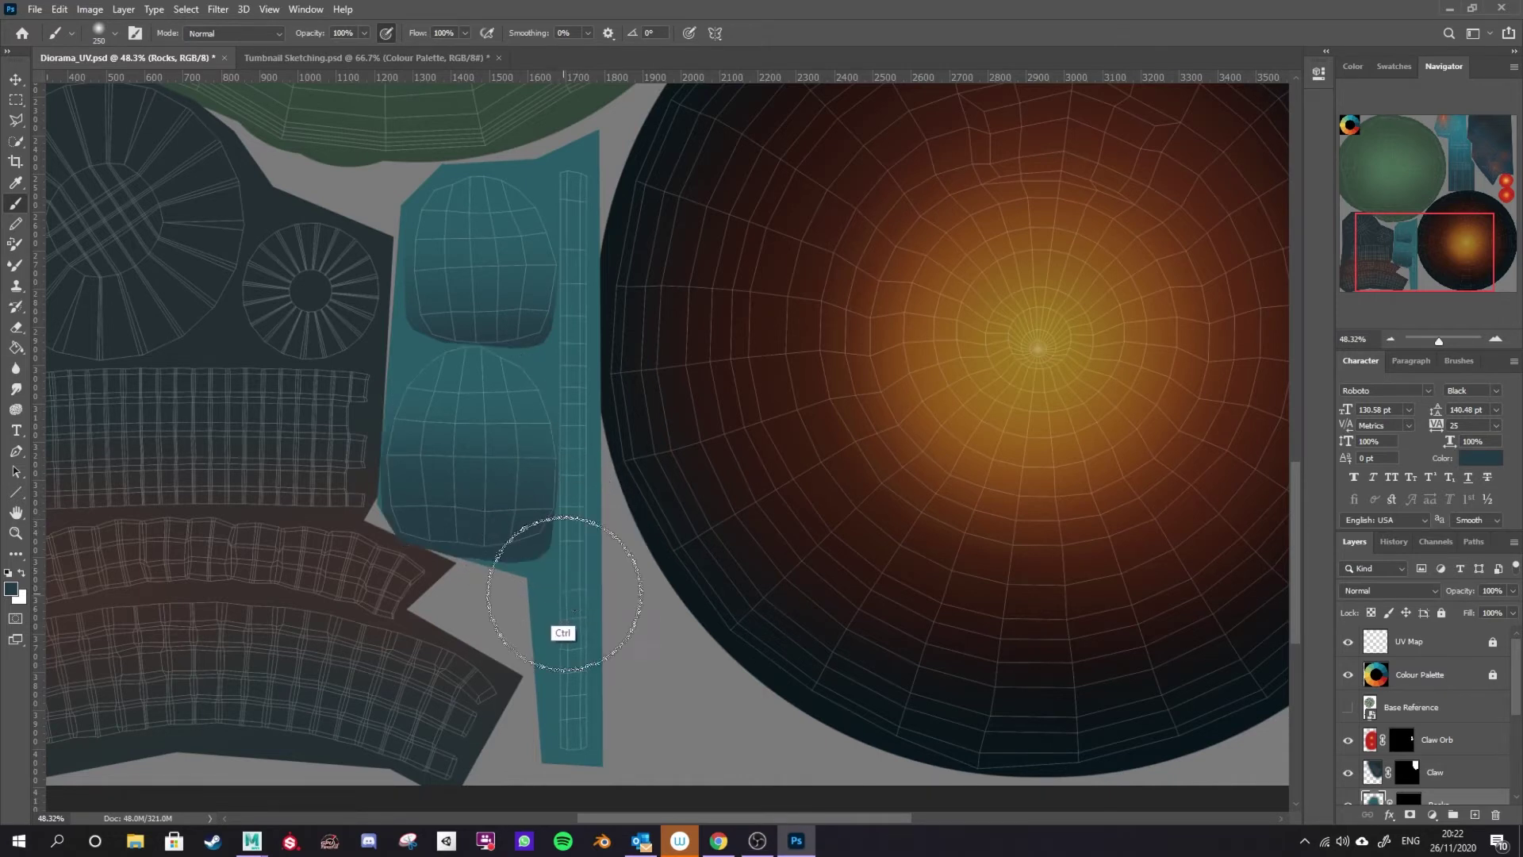
{"action": "mouse_move", "coordinate": [543, 665]}
{"action": "left_mouse_down"}
{"action": "mouse_move", "coordinate": [572, 654]}
{"action": "mouse_move", "coordinate": [565, 596]}
{"action": "mouse_move", "coordinate": [571, 562]}
{"action": "mouse_move", "coordinate": [573, 617]}
{"action": "mouse_move", "coordinate": [584, 528]}
{"action": "mouse_move", "coordinate": [576, 702]}
{"action": "mouse_move", "coordinate": [572, 581]}
{"action": "mouse_move", "coordinate": [565, 637]}
{"action": "mouse_move", "coordinate": [565, 596]}
{"action": "mouse_move", "coordinate": [561, 630]}
{"action": "mouse_move", "coordinate": [562, 615]}
{"action": "mouse_move", "coordinate": [570, 695]}
{"action": "mouse_move", "coordinate": [598, 575]}
{"action": "mouse_move", "coordinate": [564, 675]}
{"action": "left_mouse_up"}
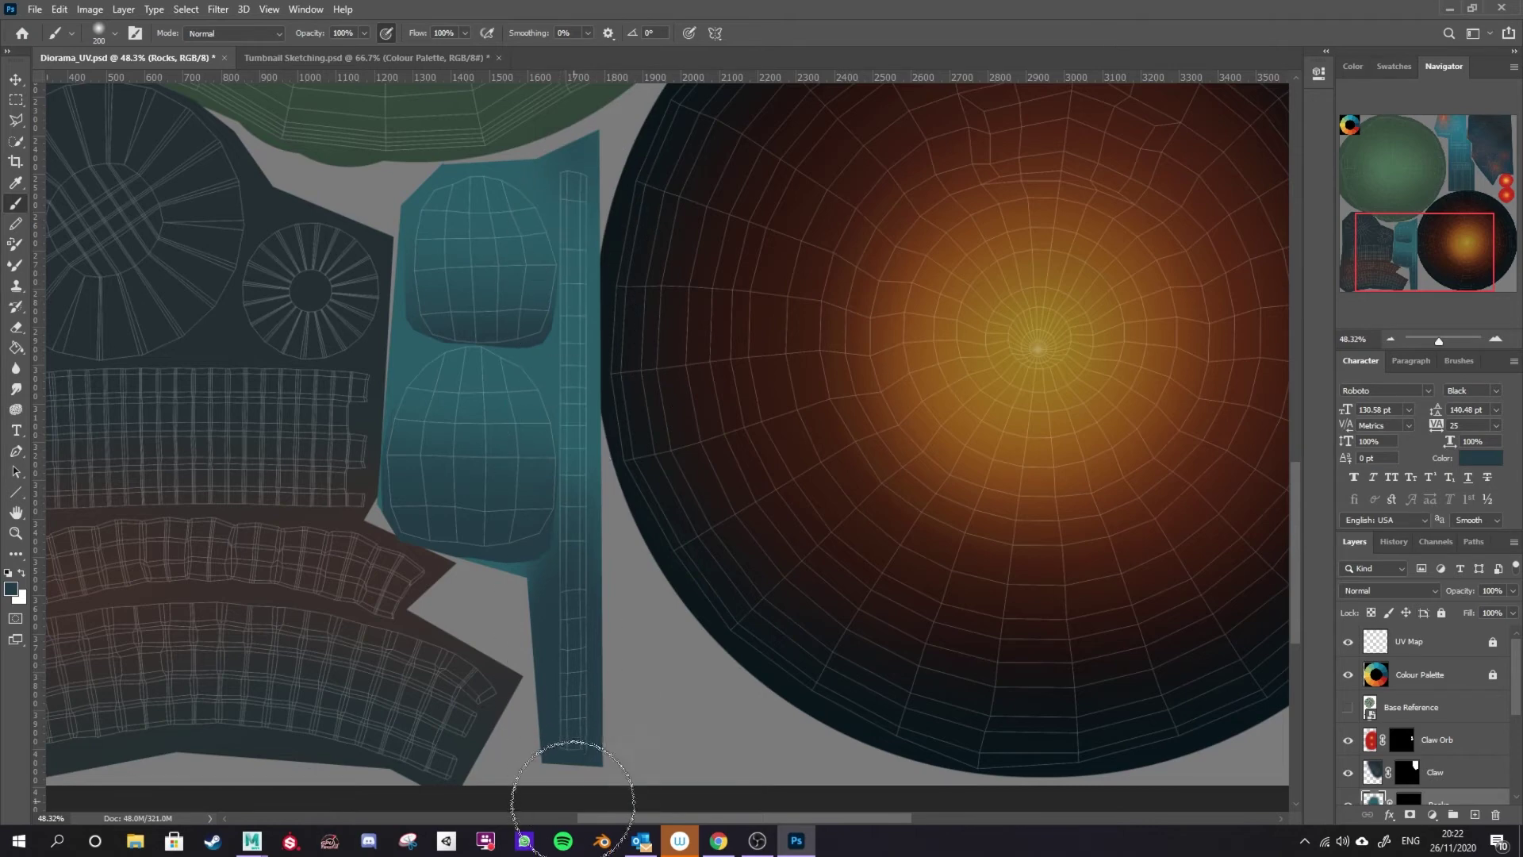
{"action": "key", "text": "bracketright"}
{"action": "key", "text": "bracketright"}
{"action": "key", "text": "bracketright"}
{"action": "key", "text": "bracketright"}
{"action": "key", "text": "bracketright"}
{"action": "key", "text": "bracketright"}
{"action": "key", "text": "bracketright"}
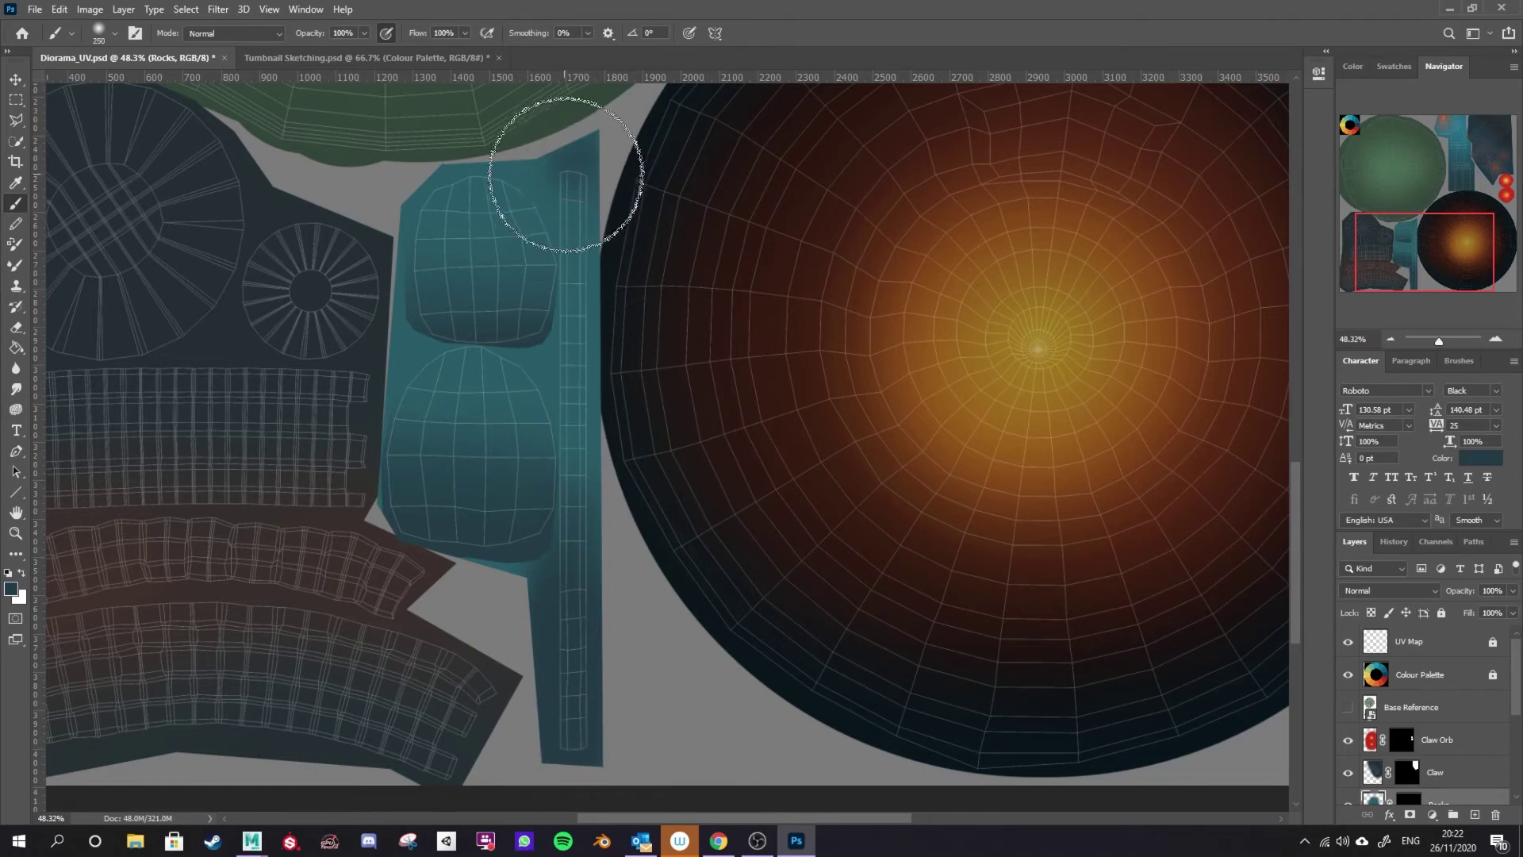
Reduce the brush size to 50 px
{"action": "key", "text": "bracketleft"}
{"action": "key", "text": "bracketleft"}
{"action": "key", "text": "bracketleft"}
{"action": "key", "text": "bracketleft"}
{"action": "key", "text": "bracketleft"}
{"action": "key", "text": "bracketleft"}
{"action": "key", "text": "bracketleft"}
{"action": "key", "text": "bracketleft"}
{"action": "key", "text": "bracketleft"}
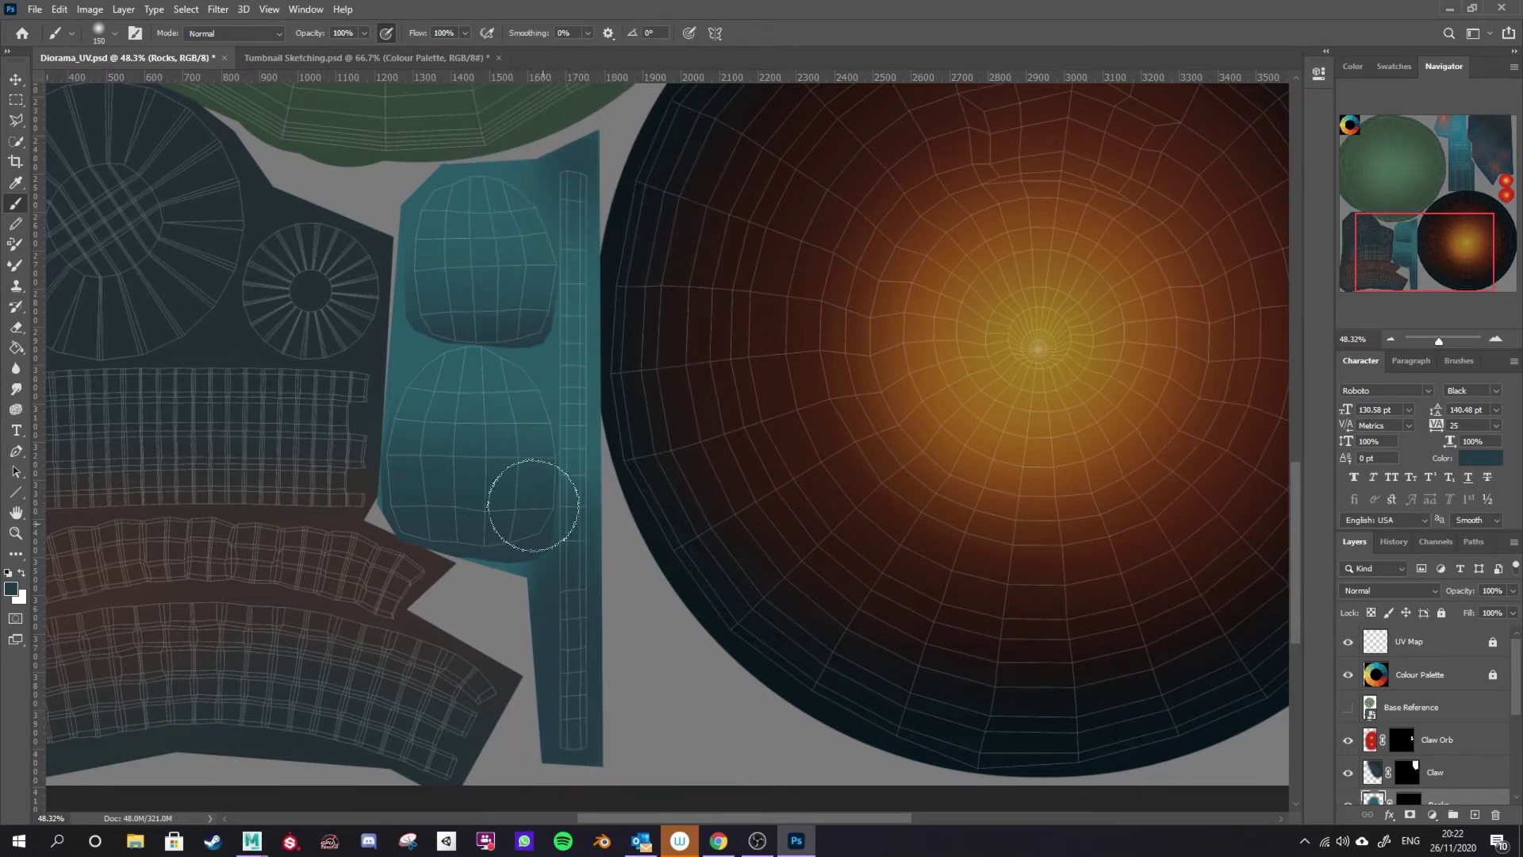
{"action": "key", "text": "bracketleft"}
{"action": "key", "text": "bracketleft"}
{"action": "key", "text": "bracketleft"}
{"action": "key", "text": "alt+Tab"}
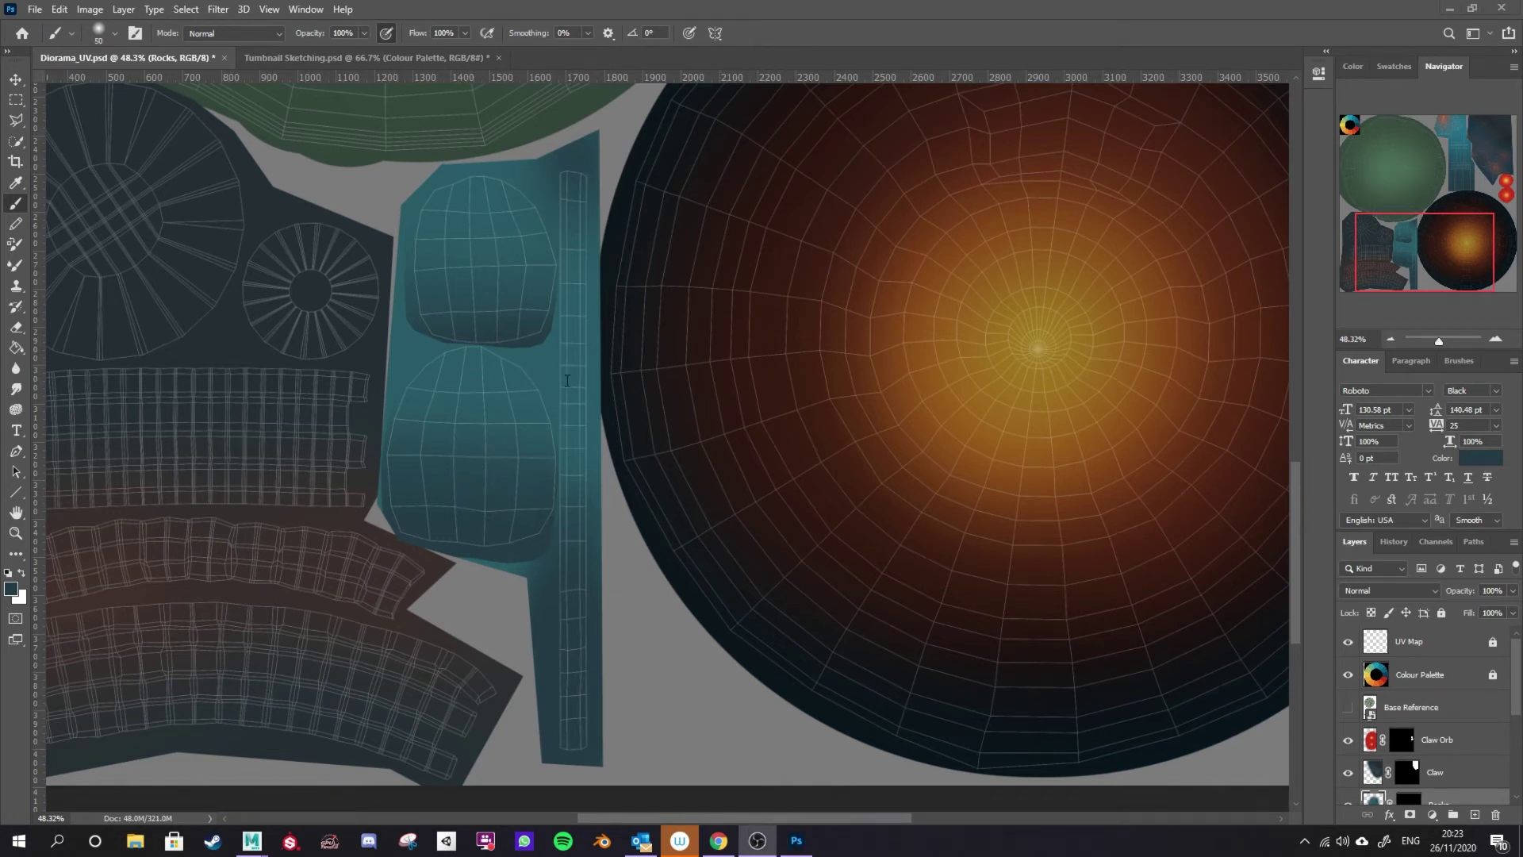
Outline the well's small ring shell with the Polygonal Lasso and return to the Brush tool
{"action": "scroll", "coordinate": [528, 534], "scroll_direction": "up", "scroll_amount": 2}
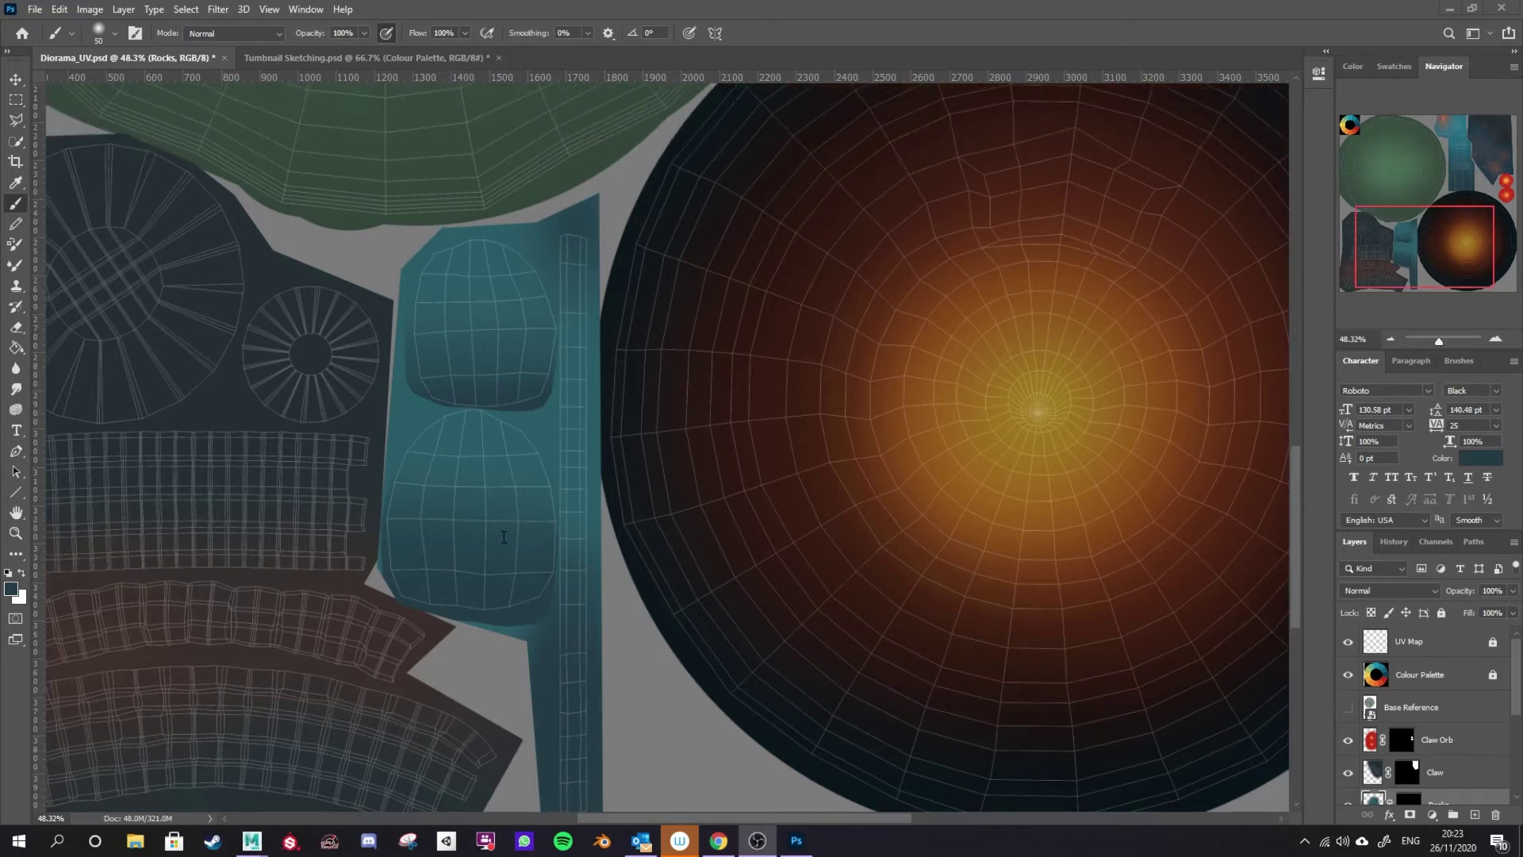
{"action": "scroll", "coordinate": [504, 537], "scroll_direction": "up", "scroll_amount": 4}
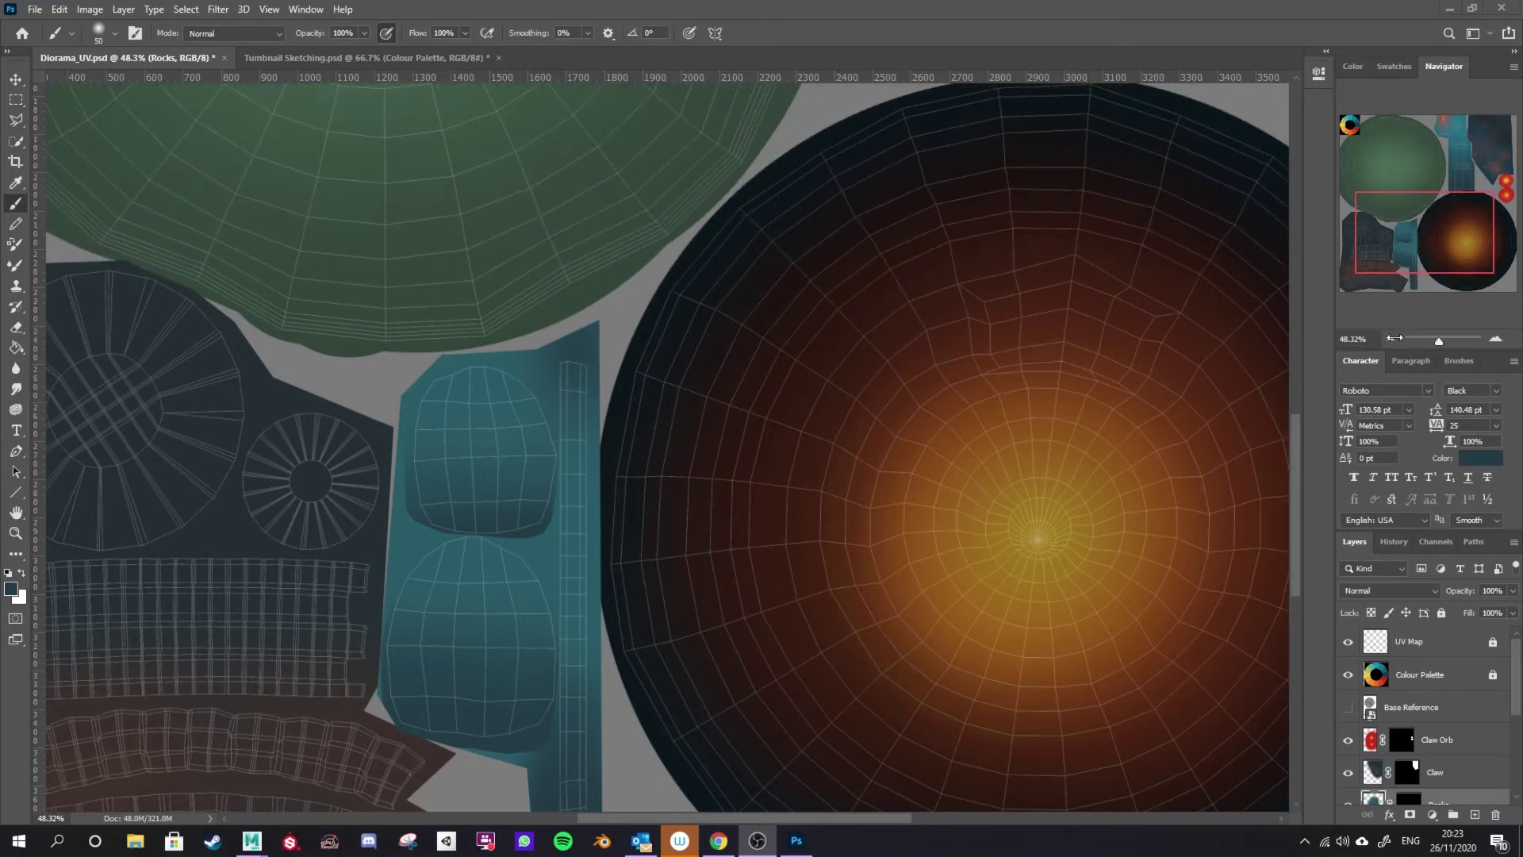
{"action": "left_click", "coordinate": [1390, 338]}
{"action": "scroll", "coordinate": [655, 700], "scroll_direction": "up", "scroll_amount": 4}
{"action": "scroll", "coordinate": [655, 701], "scroll_direction": "up", "scroll_amount": 7}
{"action": "scroll", "coordinate": [654, 701], "scroll_direction": "down", "scroll_amount": 7}
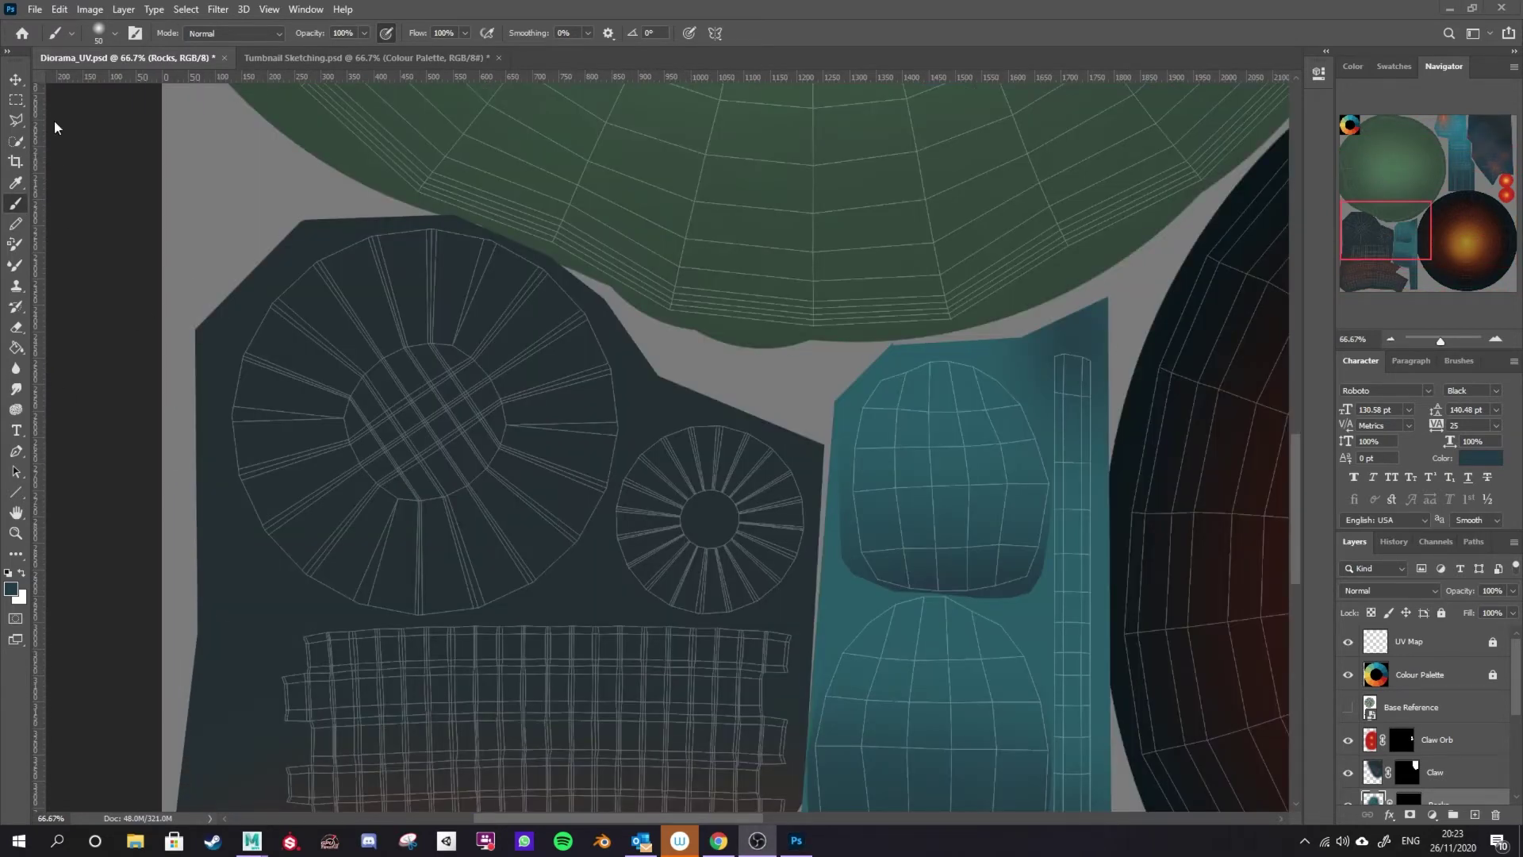
{"action": "left_click", "coordinate": [706, 3]}
{"action": "key", "text": "l"}
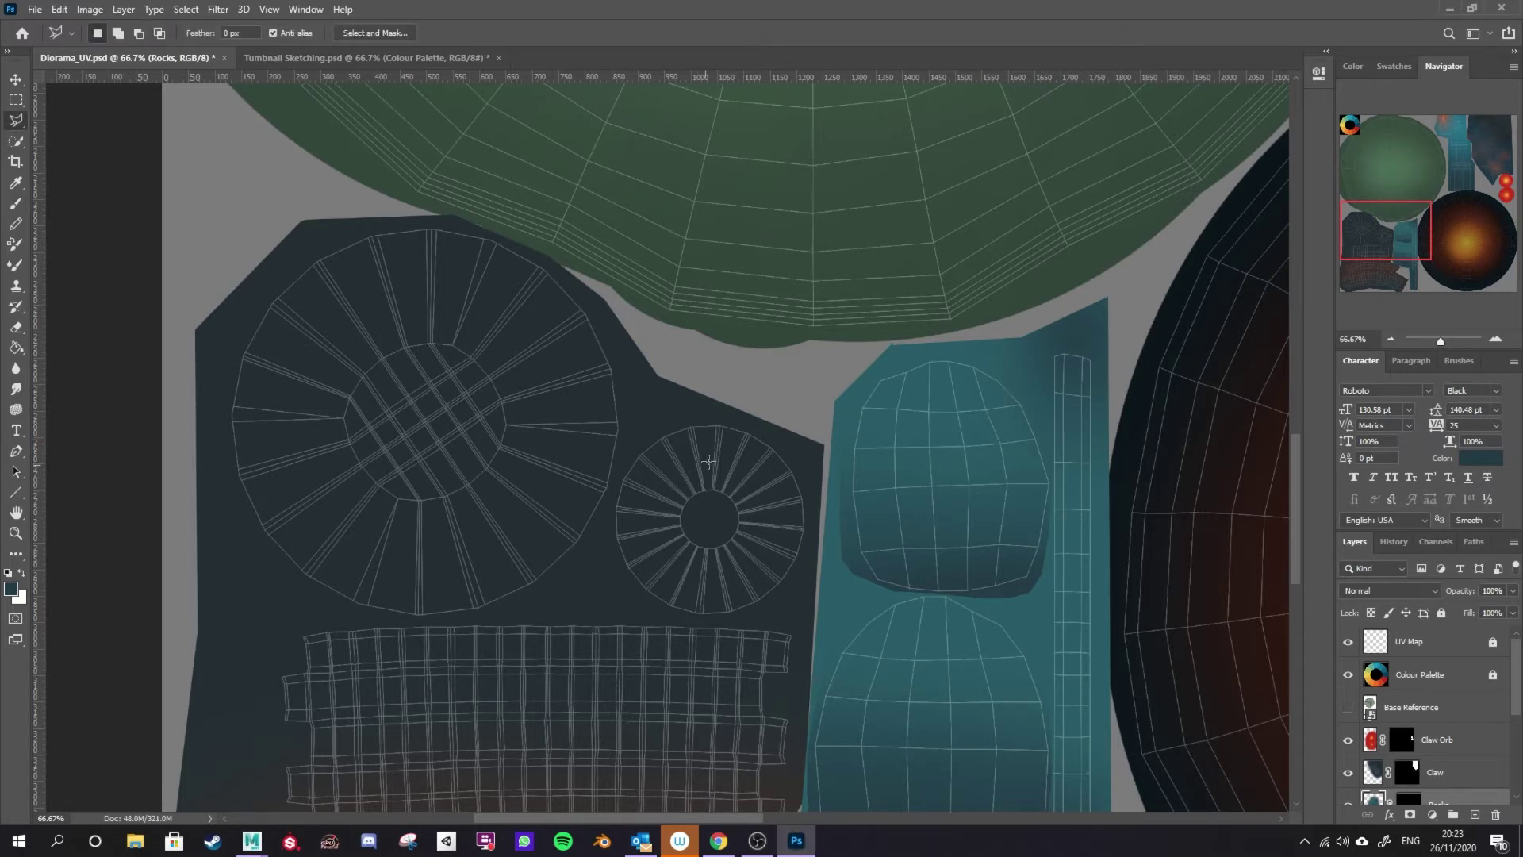
{"action": "mouse_move", "coordinate": [606, 522]}
{"action": "left_mouse_down"}
{"action": "mouse_move", "coordinate": [614, 587]}
{"action": "mouse_move", "coordinate": [670, 621]}
{"action": "left_mouse_up"}
{"action": "left_click", "coordinate": [808, 563]}
{"action": "left_click", "coordinate": [815, 508]}
{"action": "left_click", "coordinate": [800, 441]}
{"action": "left_click", "coordinate": [742, 413]}
{"action": "left_click", "coordinate": [701, 418]}
{"action": "key", "text": "b"}
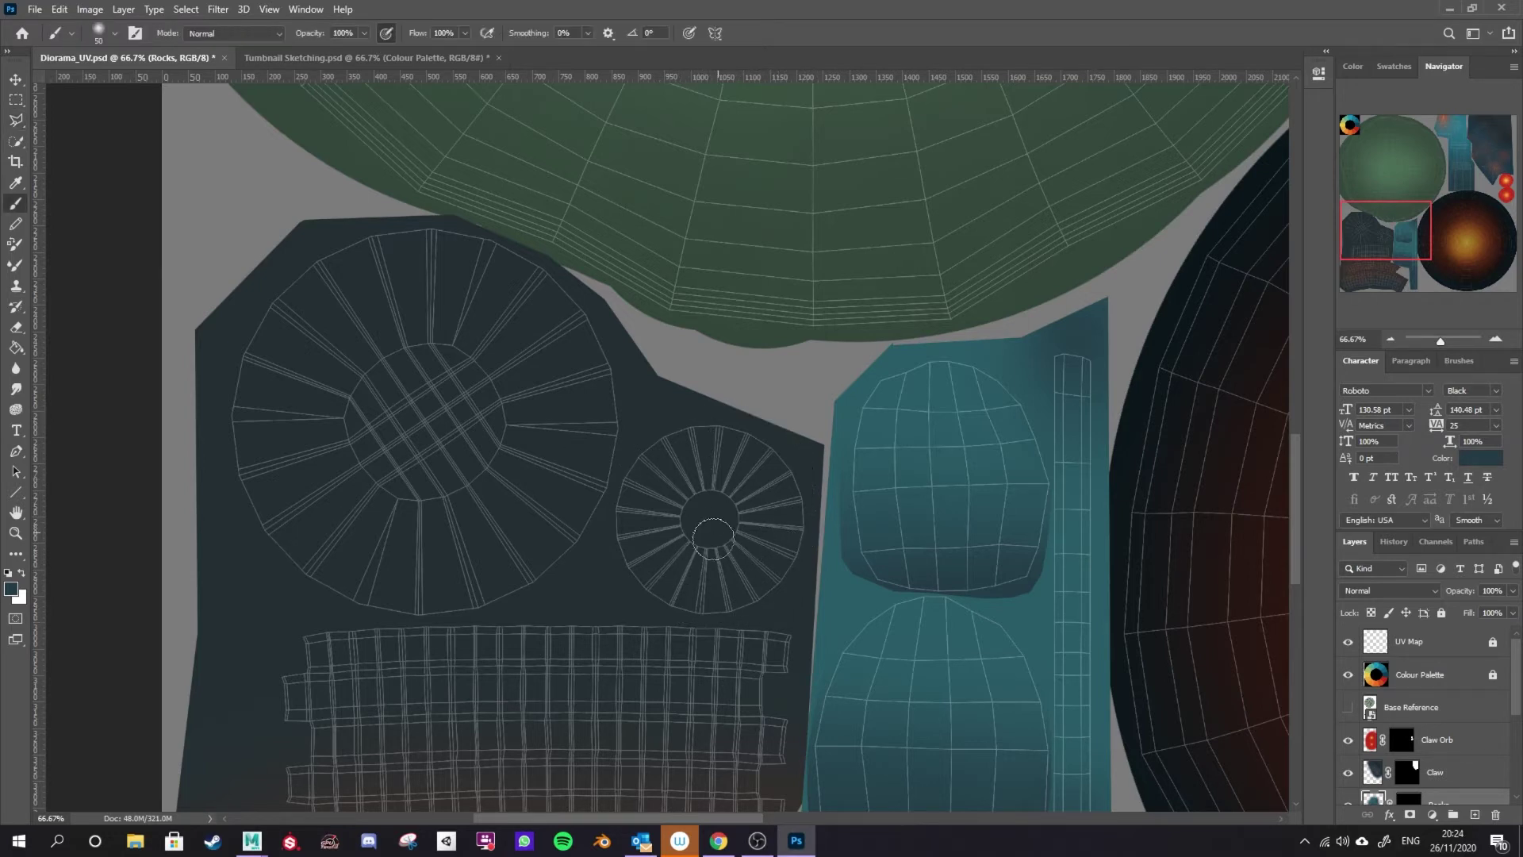
Target the Well layer's pixels and try an orange-red glow at the centre of the small ring shell
{"action": "left_click_drag", "start_coordinate": [1516, 701], "coordinate": [1517, 745]}
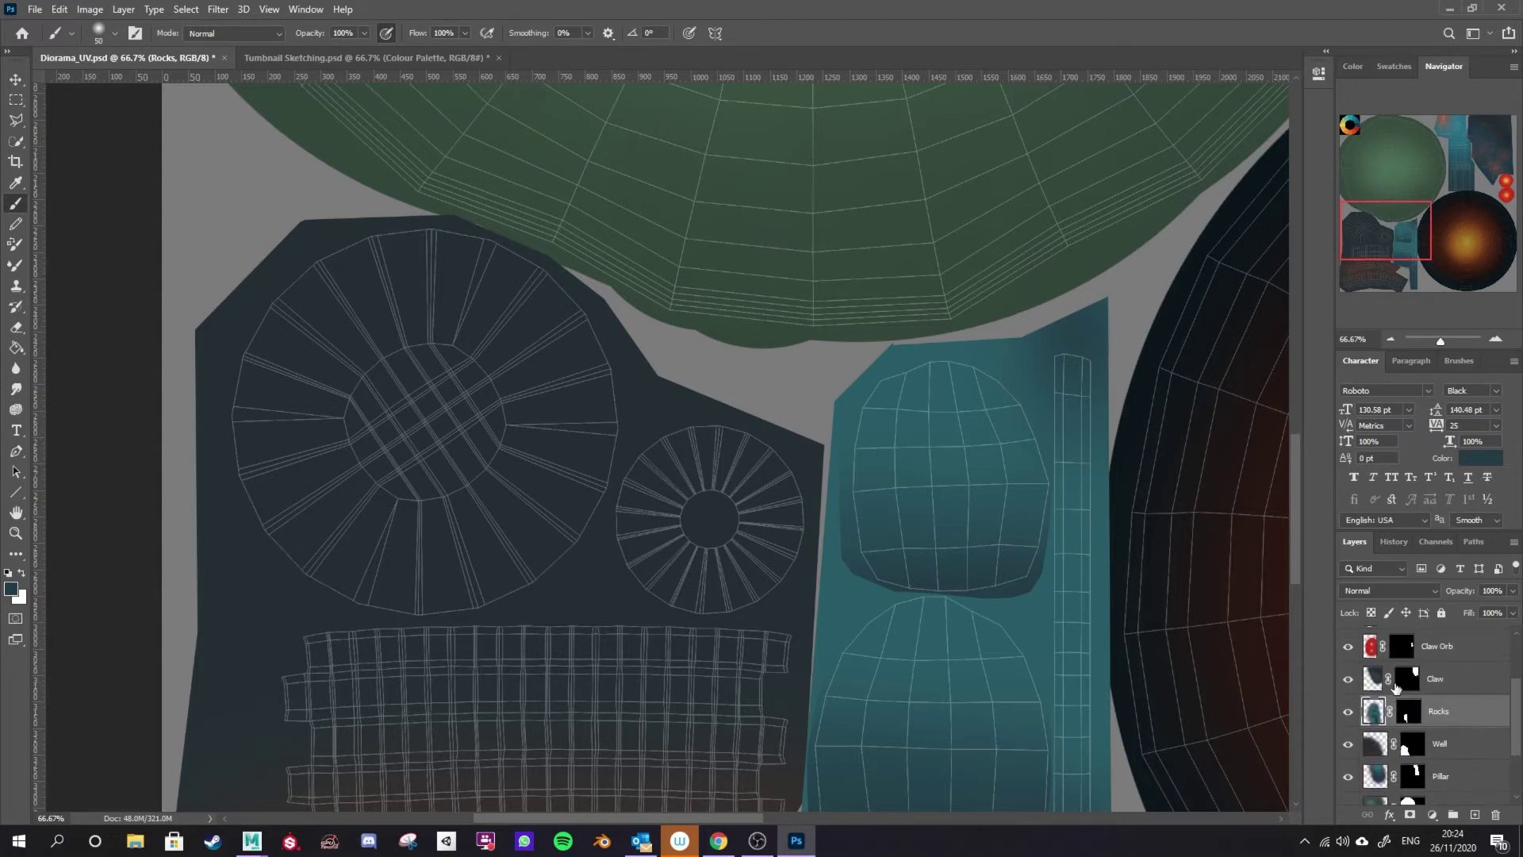
{"action": "left_click", "coordinate": [1374, 746]}
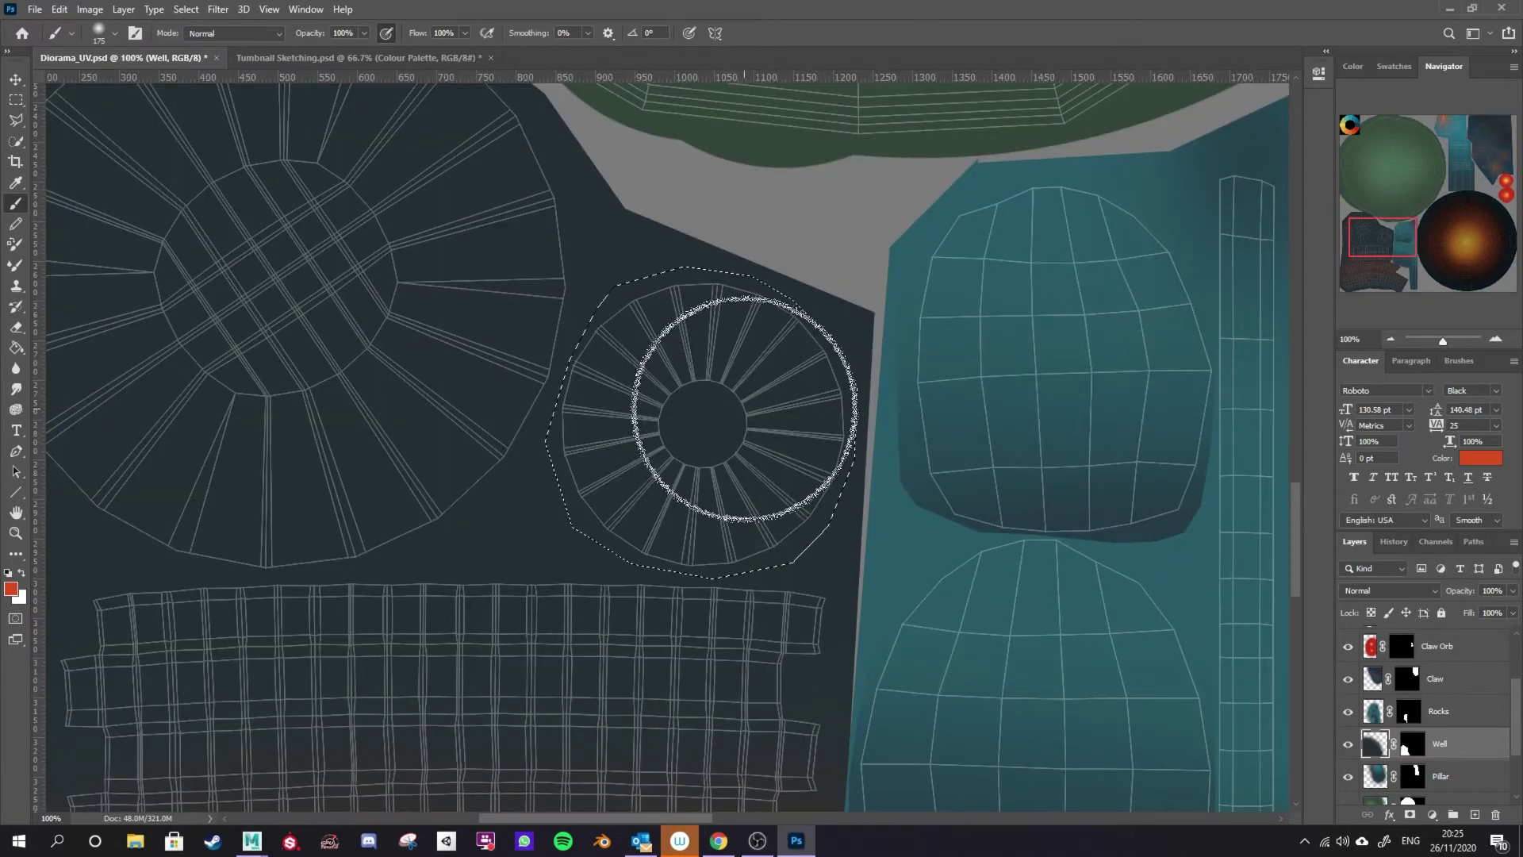
{"action": "key", "text": "bracketleft"}
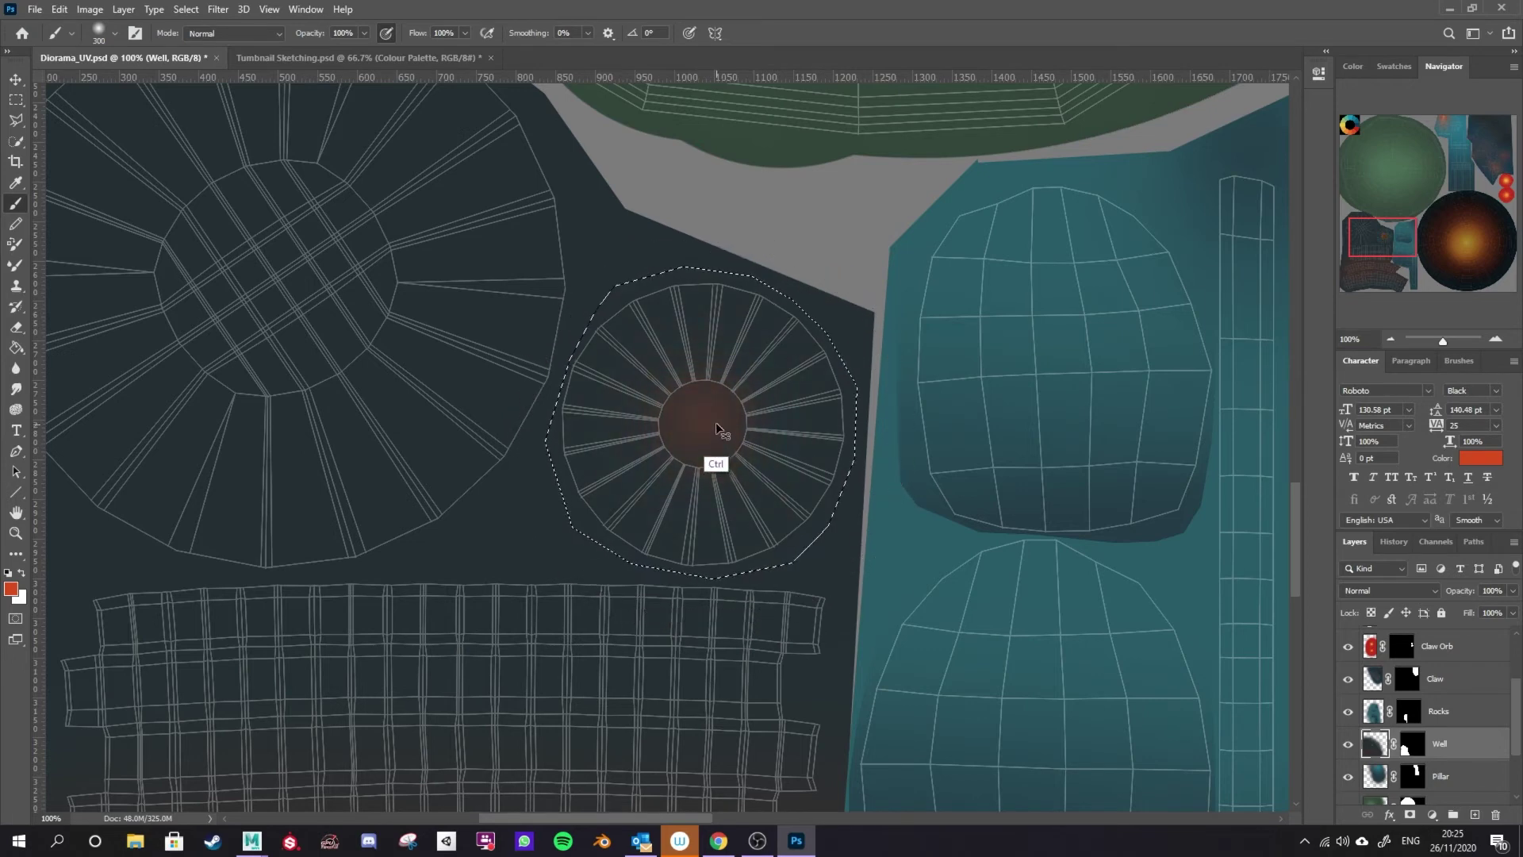
Paint an orange-red glow around the small ring shell's outer edge, fading into the dark centre, and deselect
{"action": "key", "text": "bracketleft"}
{"action": "key", "text": "bracketleft"}
{"action": "key", "text": "bracketleft"}
{"action": "mouse_move", "coordinate": [706, 238]}
{"action": "left_mouse_down"}
{"action": "mouse_move", "coordinate": [828, 557]}
{"action": "mouse_move", "coordinate": [847, 431]}
{"action": "mouse_move", "coordinate": [878, 468]}
{"action": "mouse_move", "coordinate": [854, 543]}
{"action": "mouse_move", "coordinate": [600, 629]}
{"action": "mouse_move", "coordinate": [542, 413]}
{"action": "mouse_move", "coordinate": [667, 258]}
{"action": "mouse_move", "coordinate": [499, 424]}
{"action": "mouse_move", "coordinate": [549, 530]}
{"action": "mouse_move", "coordinate": [837, 657]}
{"action": "left_mouse_up"}
{"action": "key", "text": "bracketright"}
{"action": "key", "text": "bracketright"}
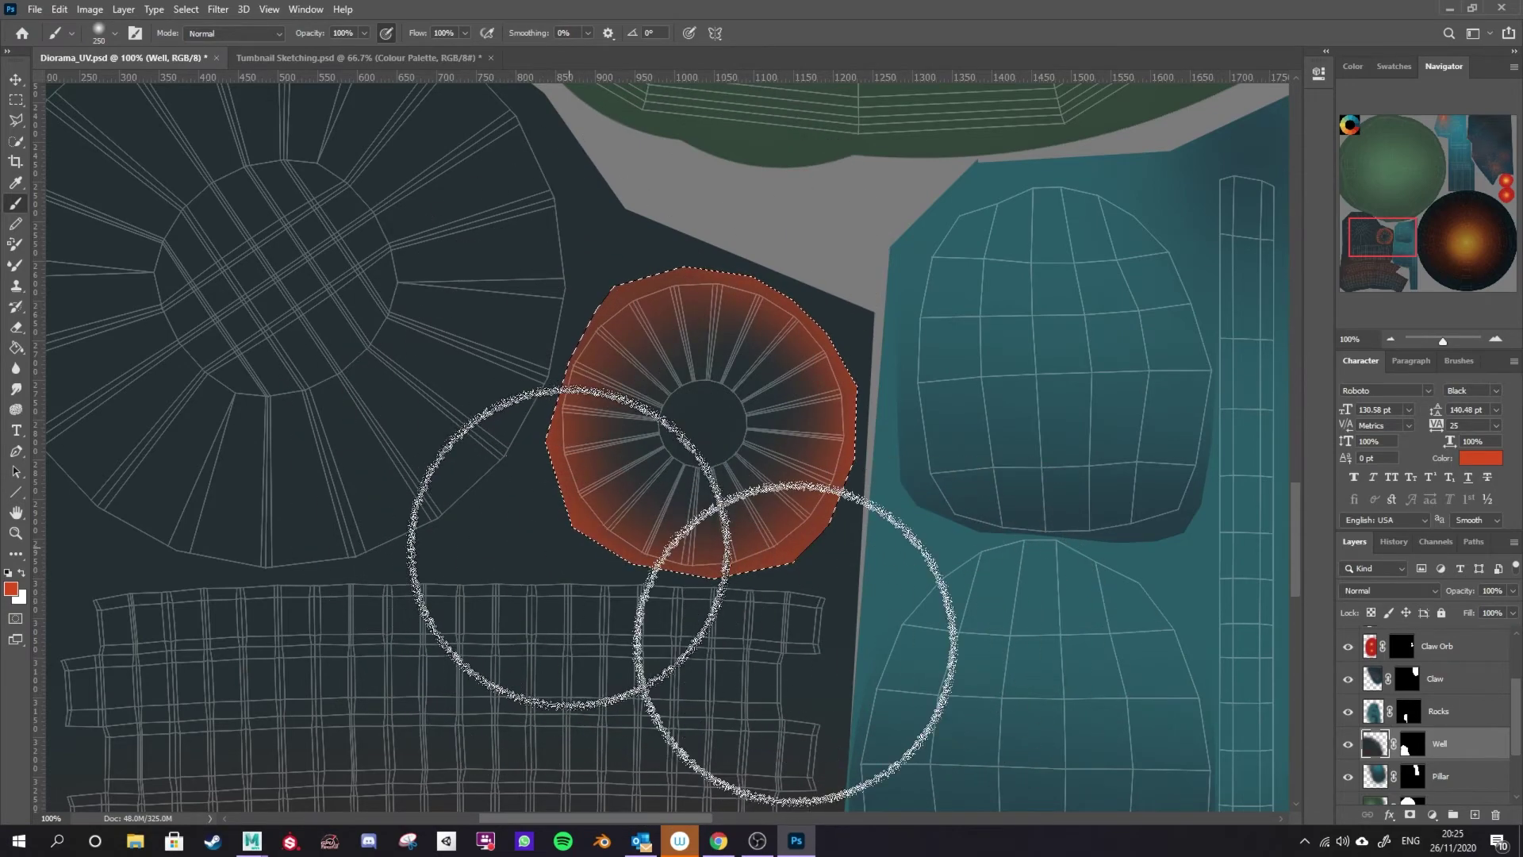
{"action": "key", "text": "ctrl+d"}
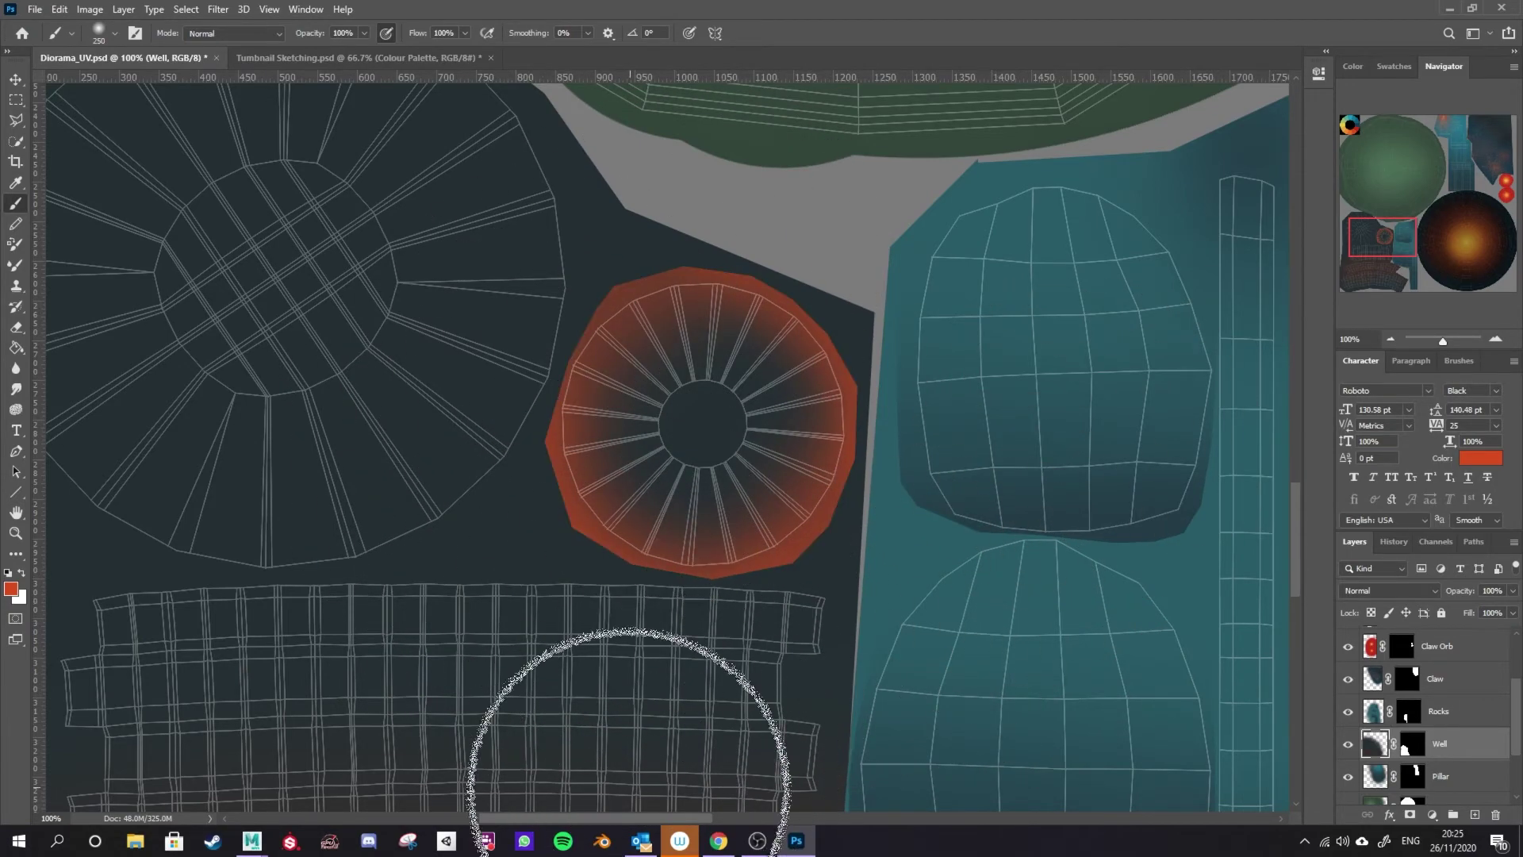
{"action": "left_click_drag", "start_coordinate": [594, 821], "coordinate": [535, 822]}
{"action": "scroll", "coordinate": [793, 606], "scroll_direction": "up", "scroll_amount": 1}
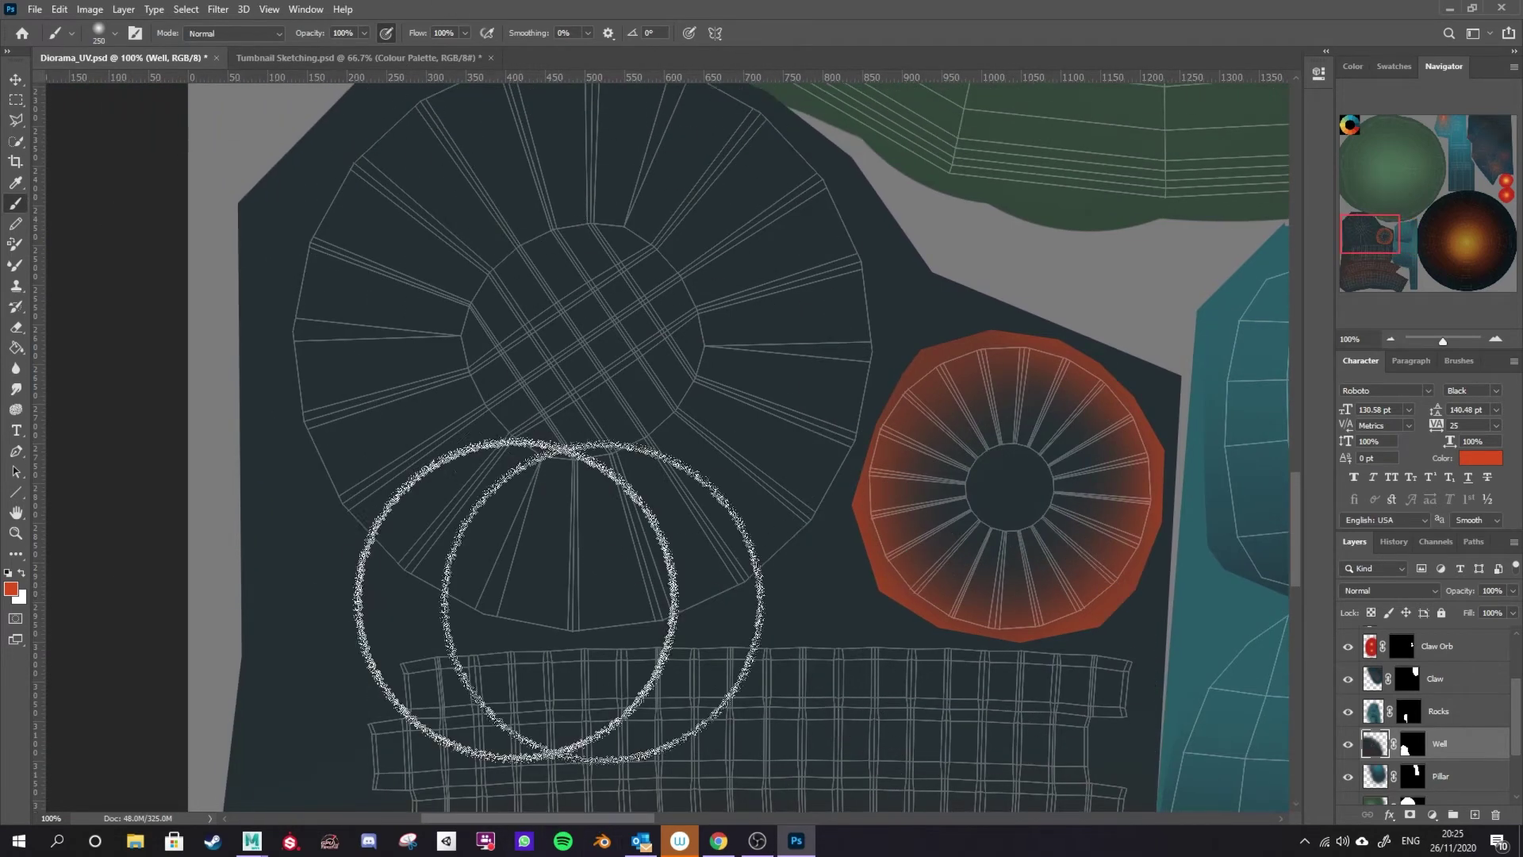
Copy the two lava layers from Reference Turnarounds.psd into Diorama_UV.psd and centre them on the well's large circular shell
{"action": "scroll", "coordinate": [798, 702], "scroll_direction": "up", "scroll_amount": 1}
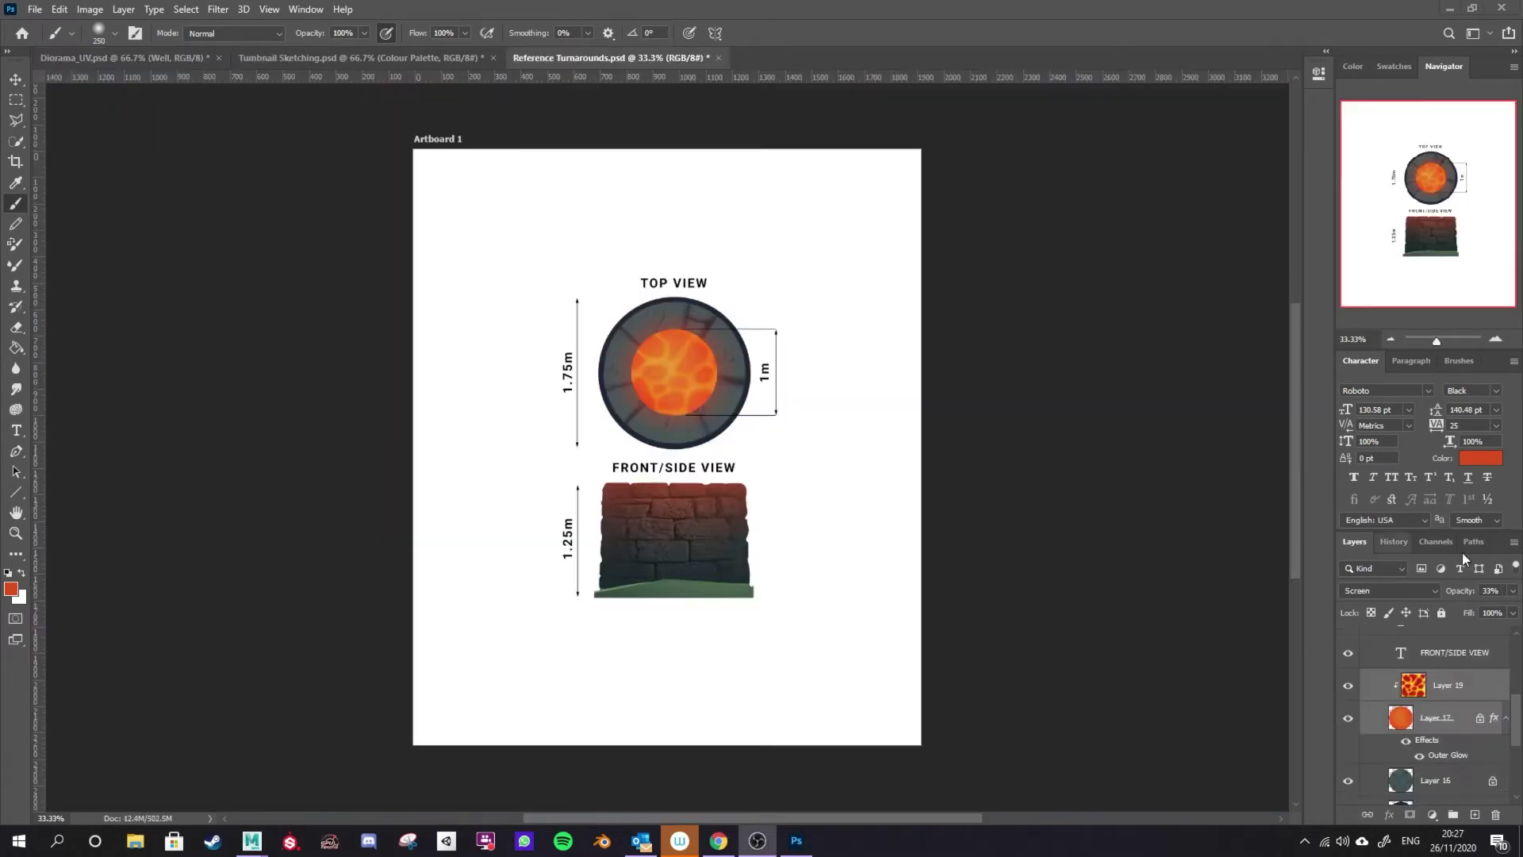
{"action": "left_click_drag", "start_coordinate": [1460, 686], "coordinate": [369, 443]}
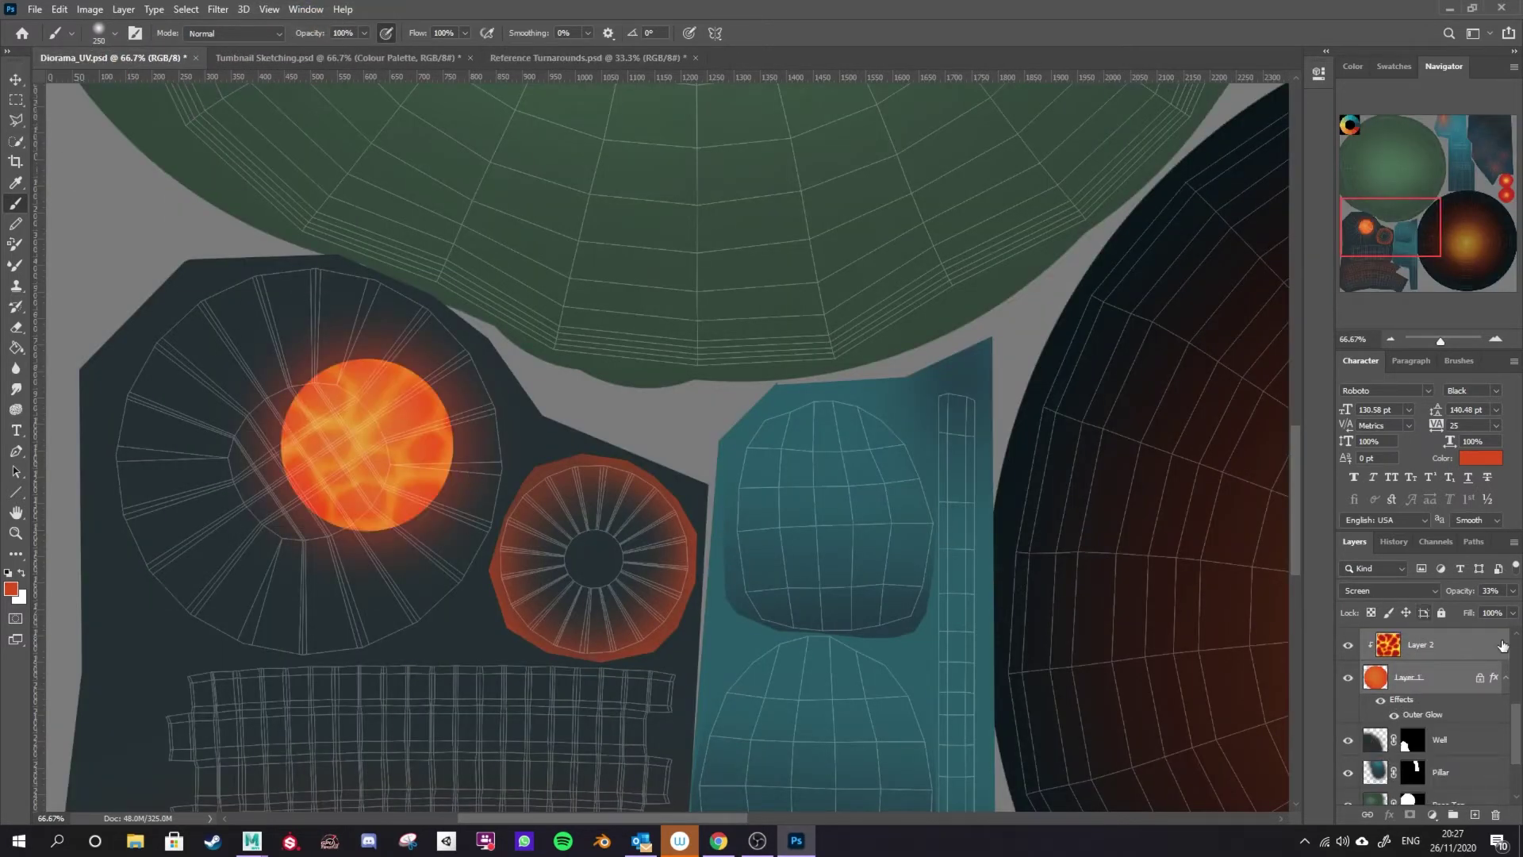
{"action": "key", "text": "v"}
{"action": "left_click_drag", "start_coordinate": [409, 434], "coordinate": [347, 454]}
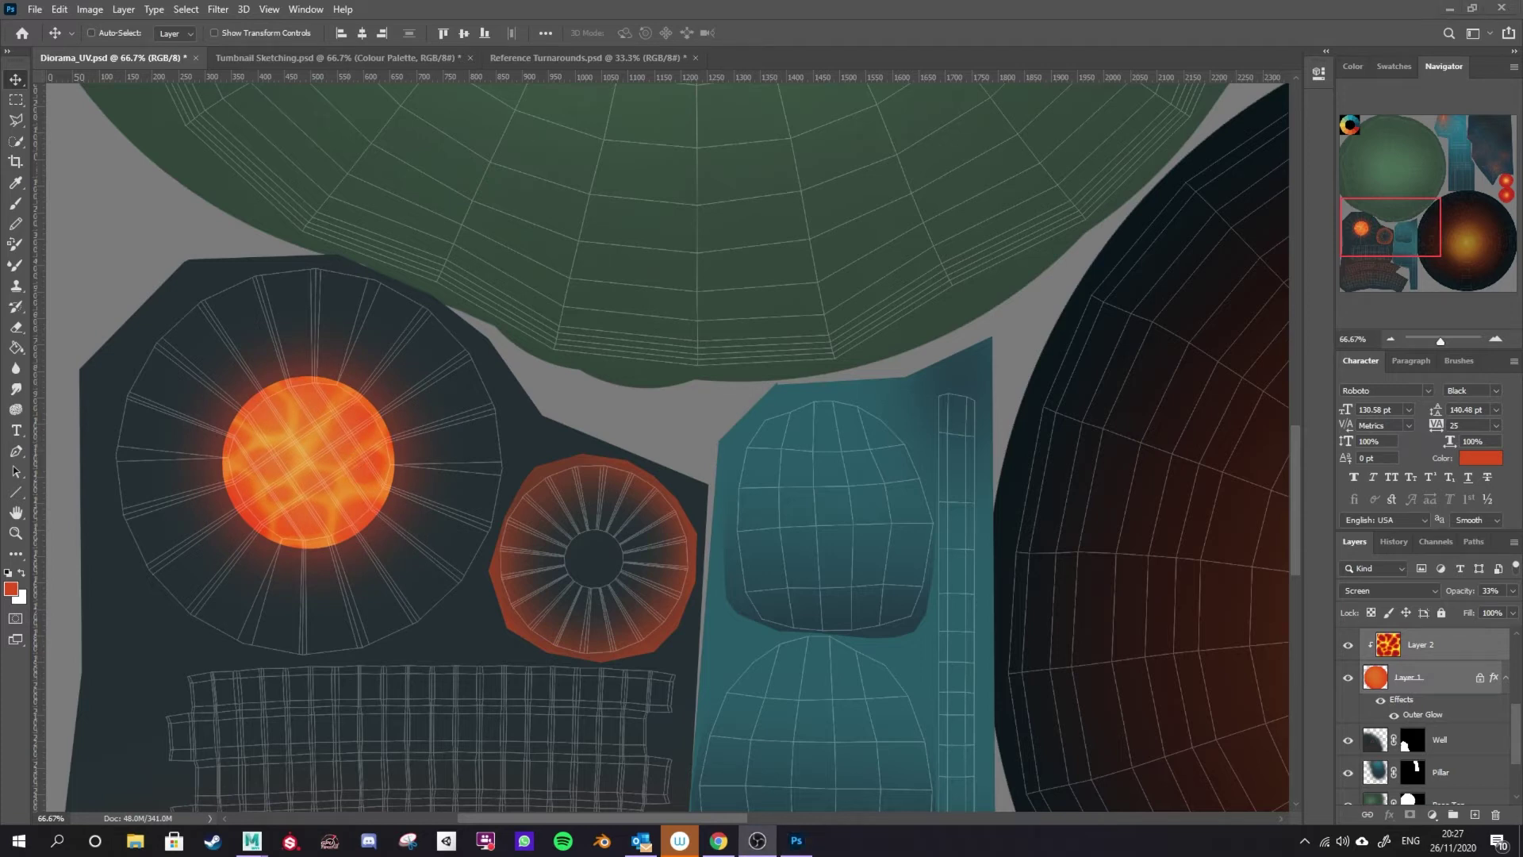
Scale the lava layers up to about 227% so they cover the well's large circular shell
{"action": "key", "text": "ctrl+t"}
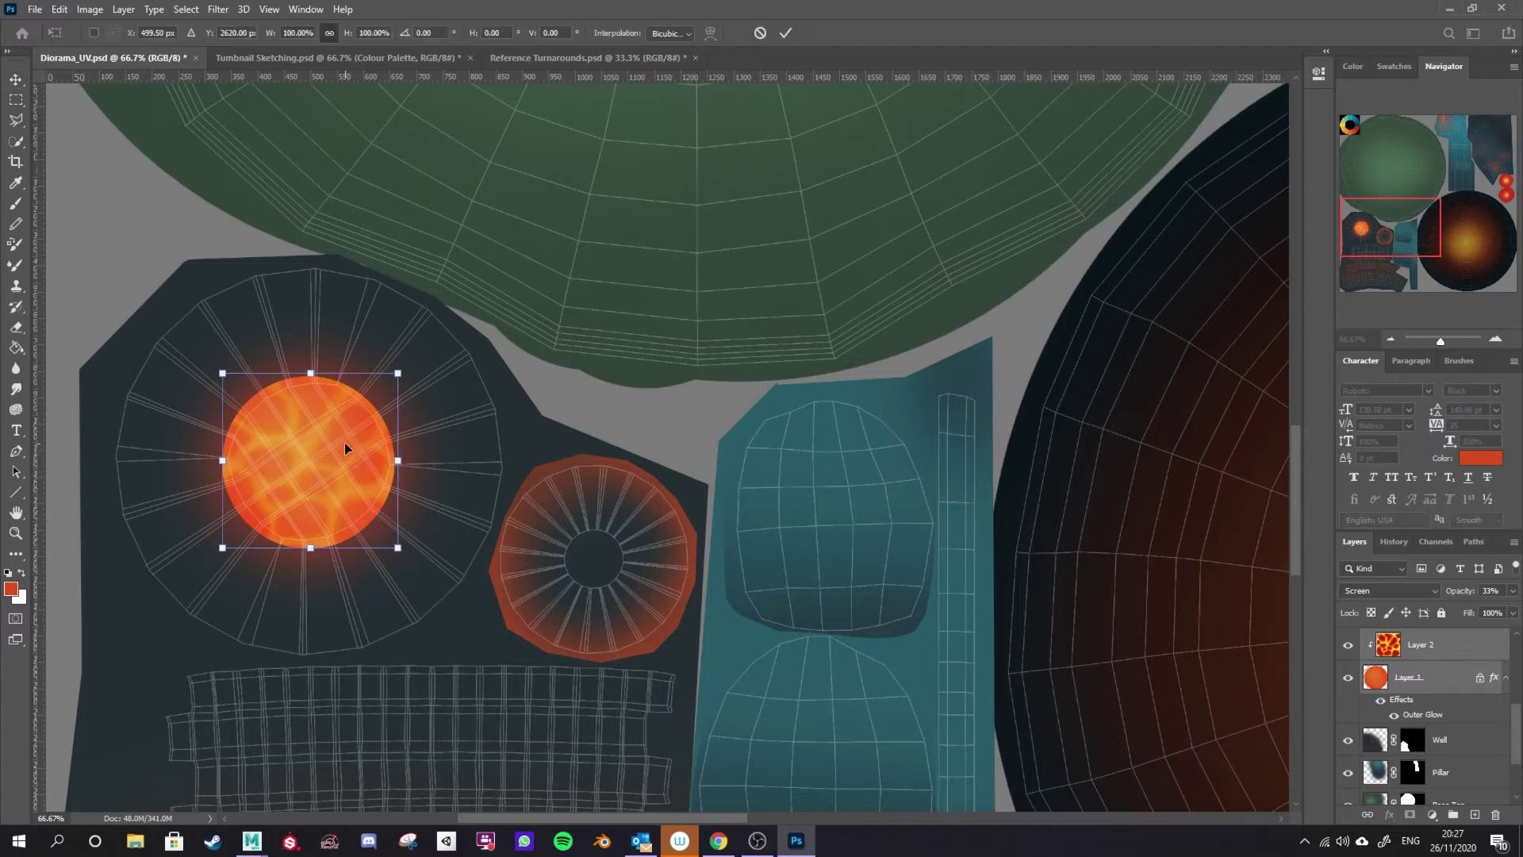
{"action": "left_click_drag", "start_coordinate": [397, 548], "coordinate": [430, 549]}
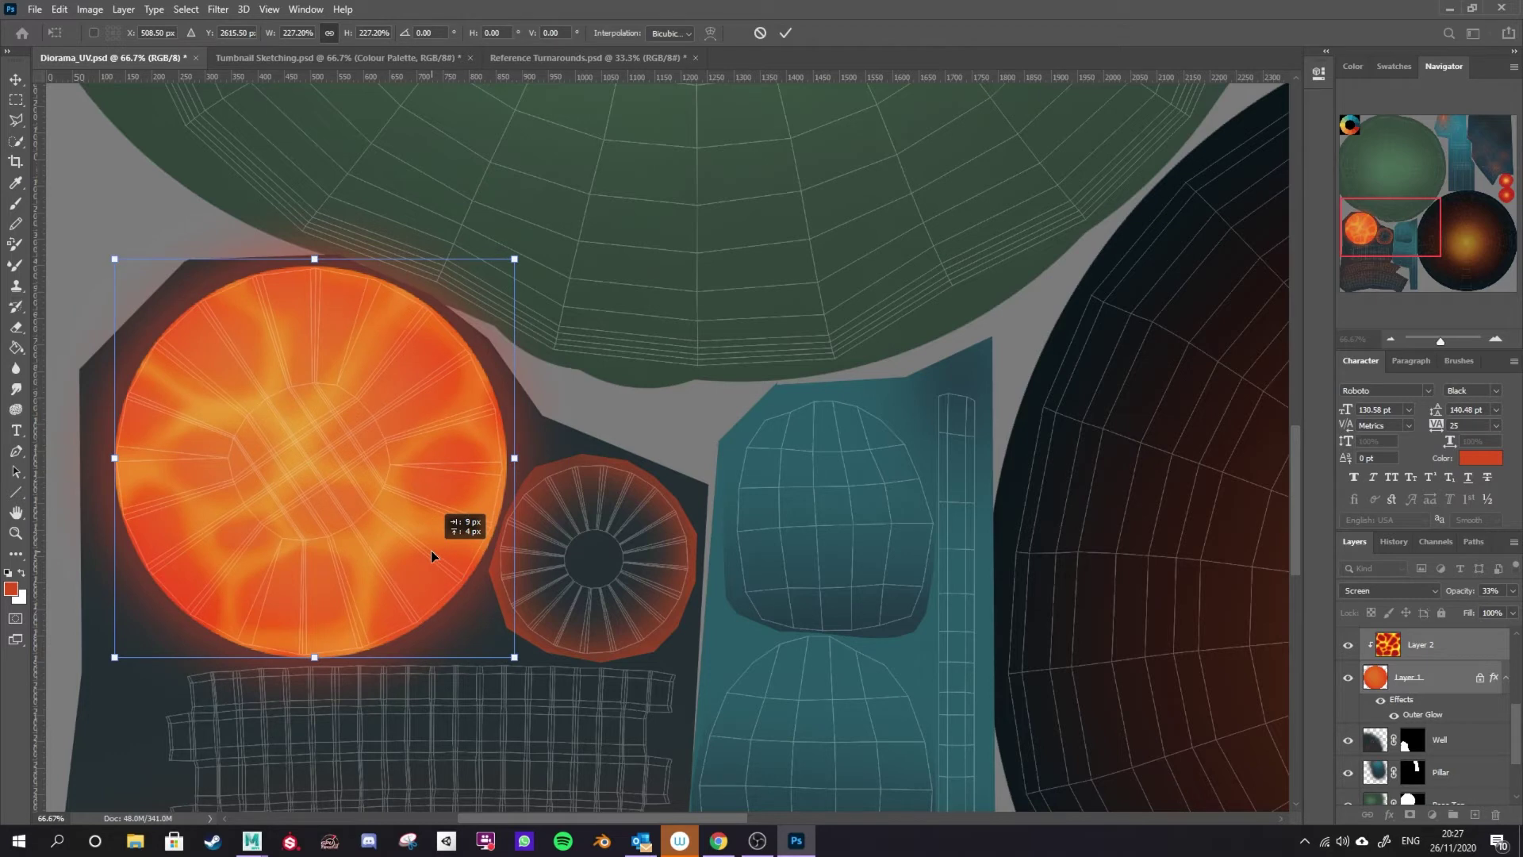
{"action": "left_click_drag", "start_coordinate": [115, 657], "coordinate": [110, 660]}
{"action": "key", "text": "Return"}
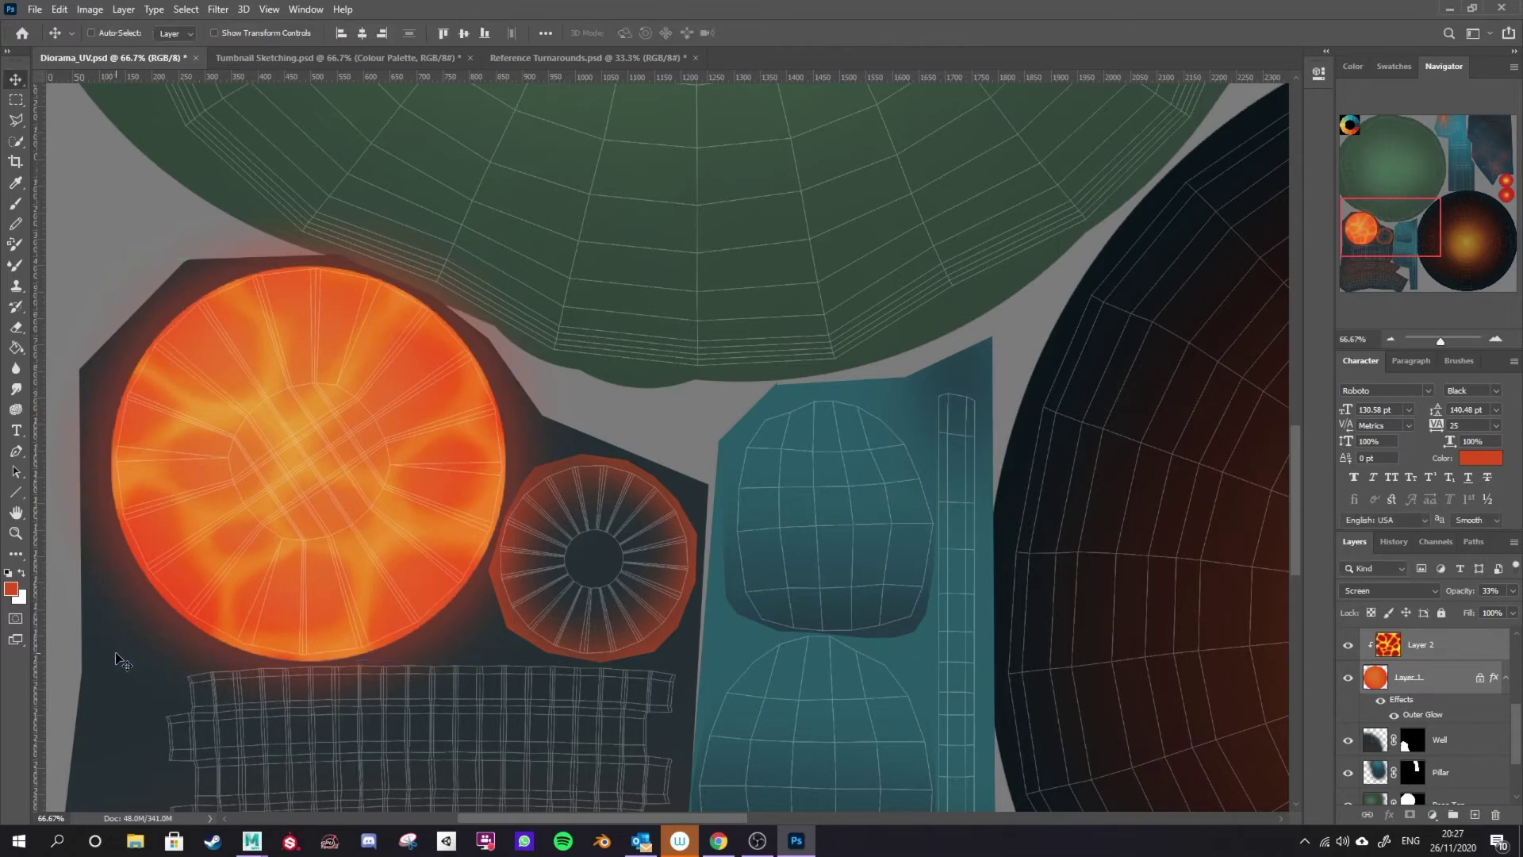
Hide the Colour Palette and UV Map layers so only the painted shells show
{"action": "key", "text": "ctrl+0"}
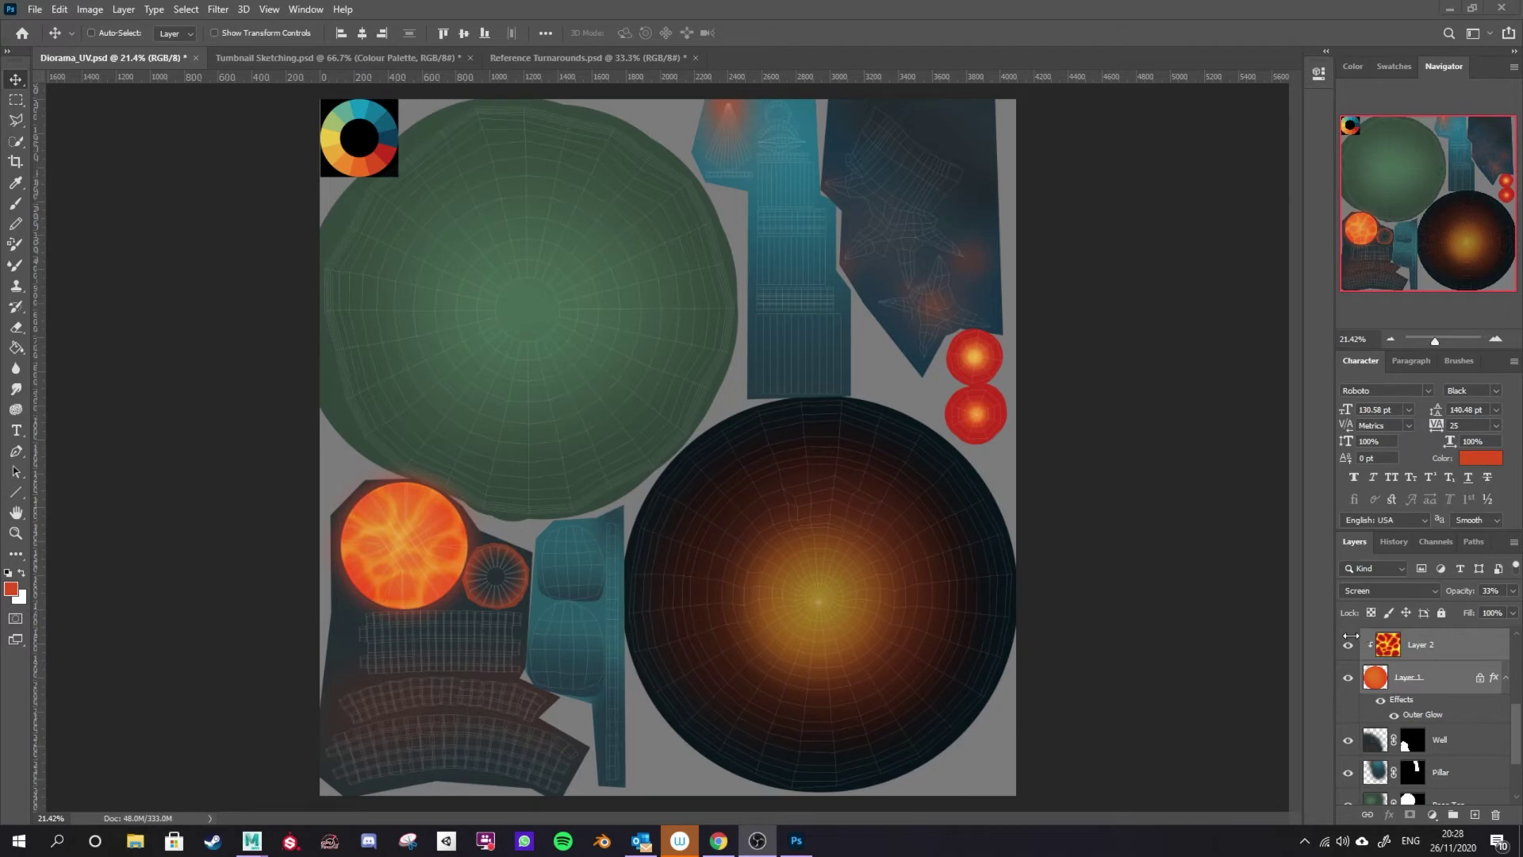
{"action": "left_click_drag", "start_coordinate": [1516, 720], "coordinate": [1514, 635]}
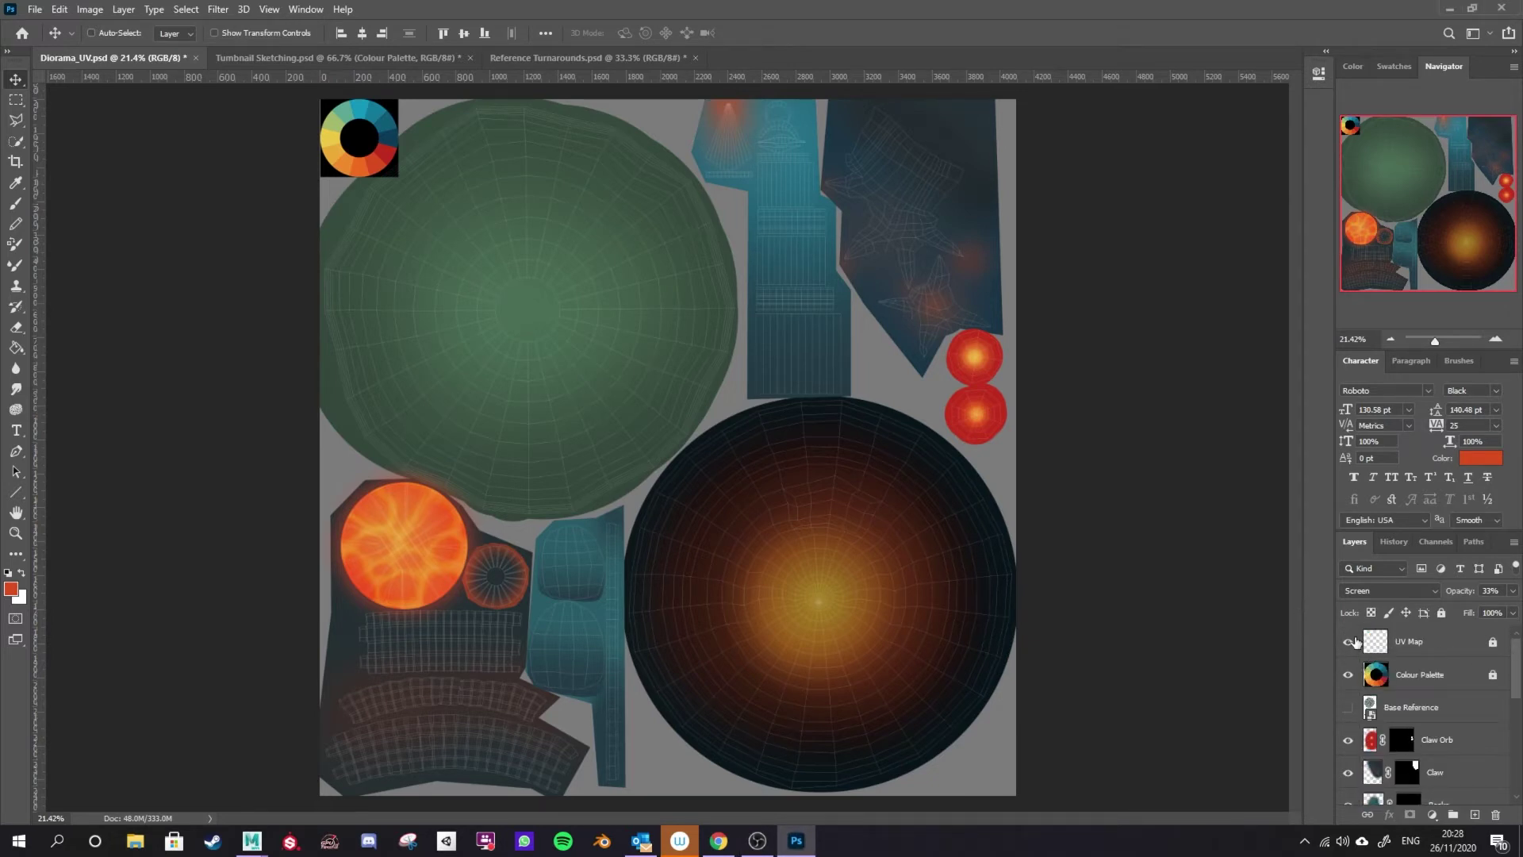
{"action": "left_click", "coordinate": [1347, 675]}
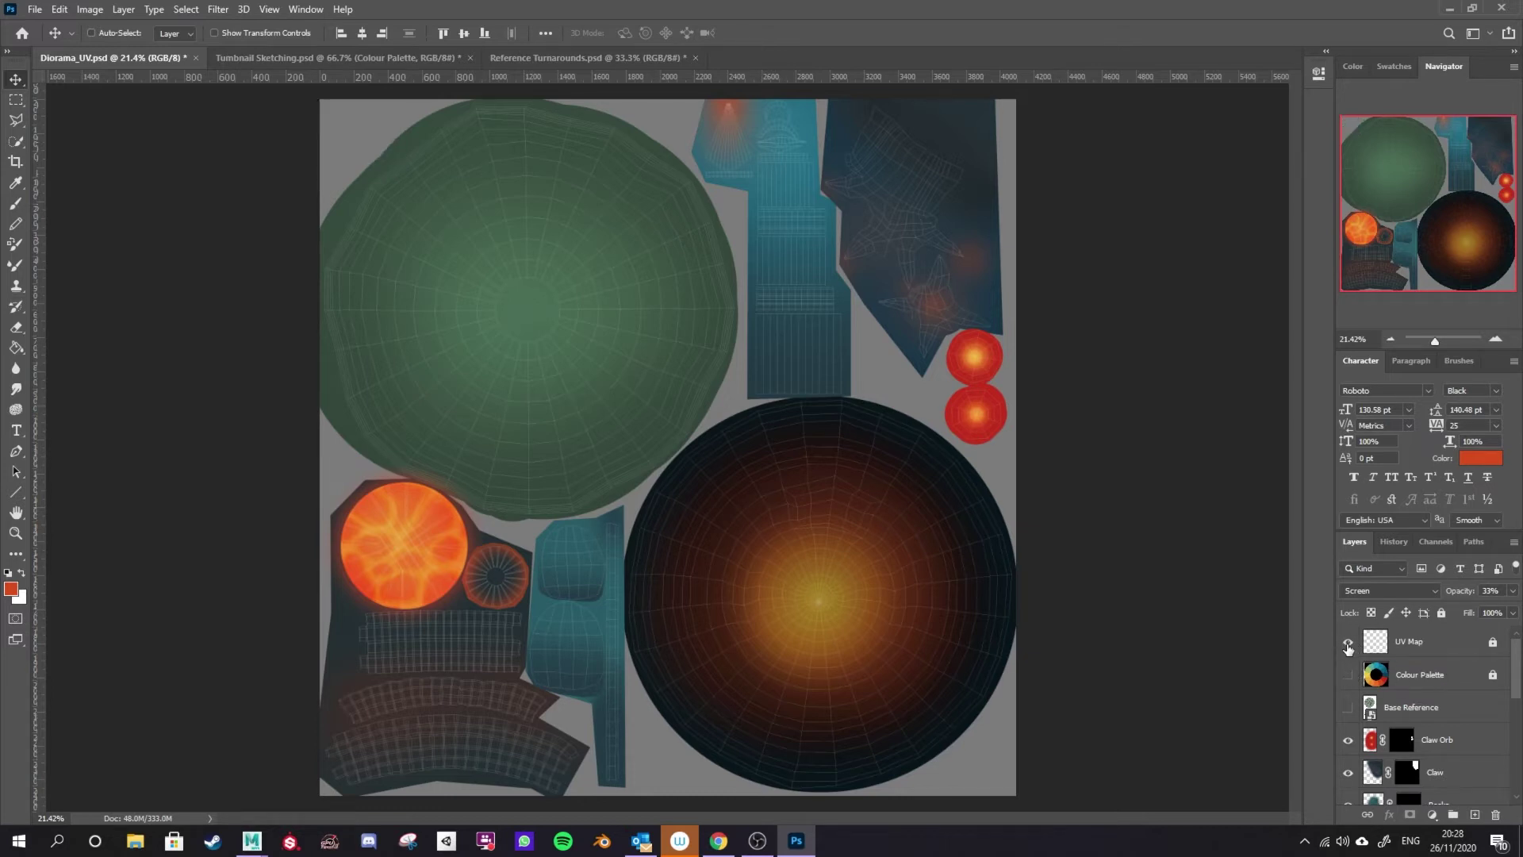
{"action": "left_click", "coordinate": [1348, 649]}
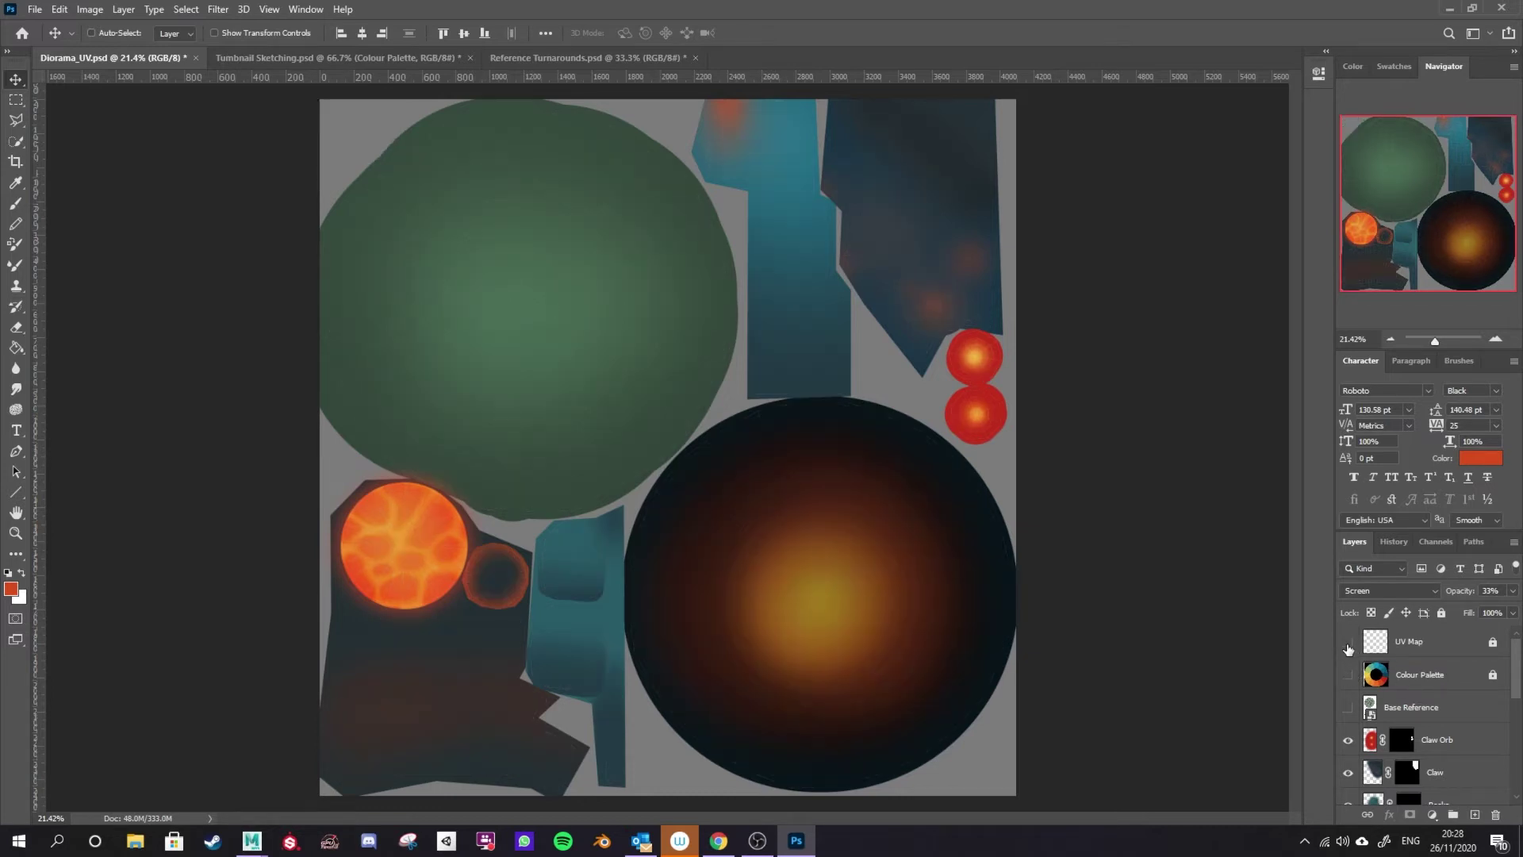
{"action": "left_click", "coordinate": [1428, 652]}
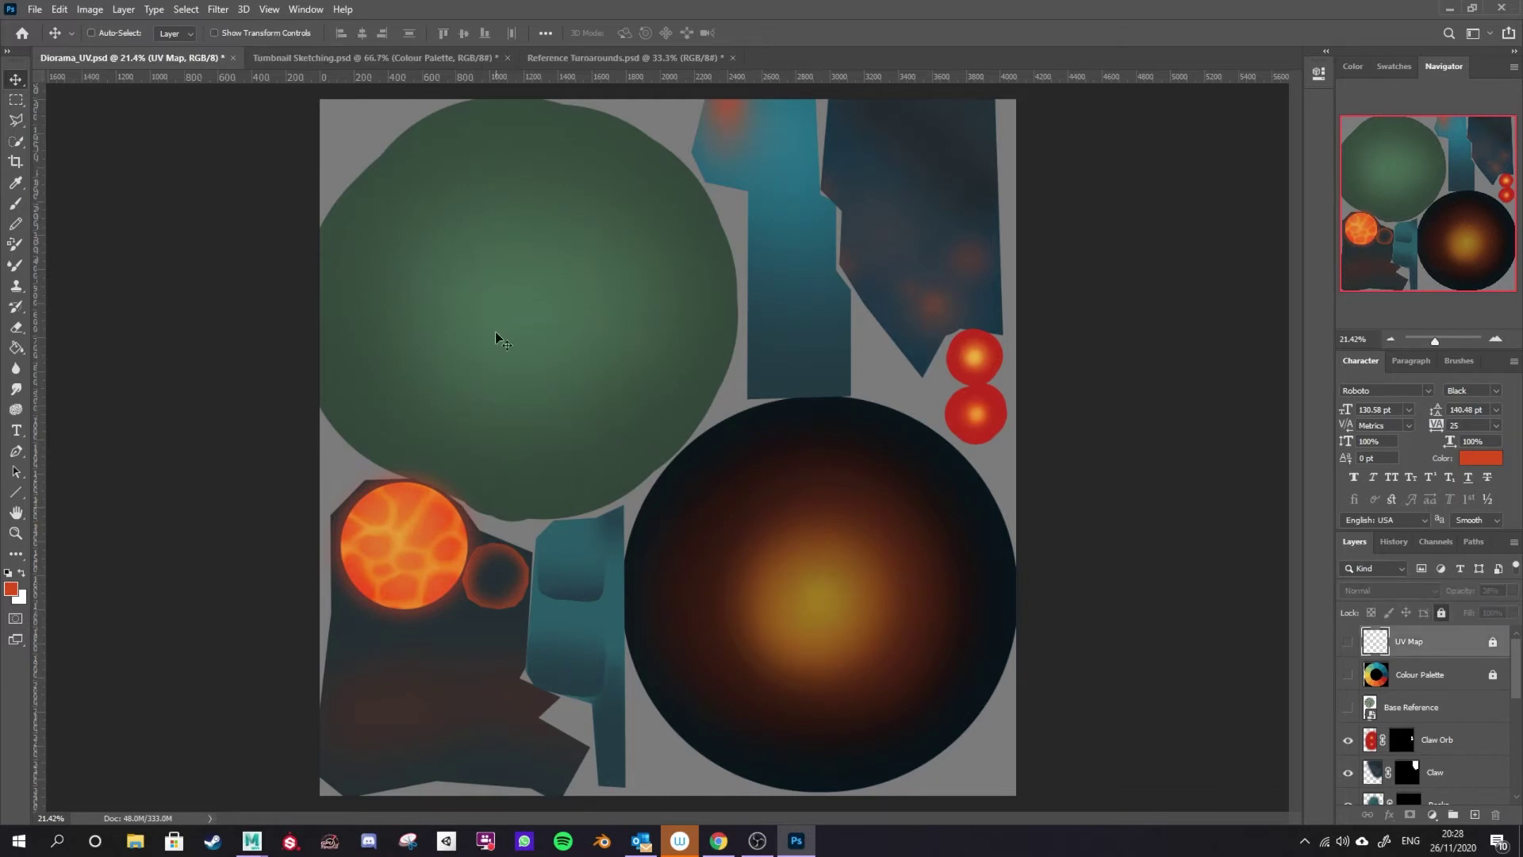
Quick-export the texture as a PNG named Diorama_Albedo in the Photoshop Tutorials folder
{"action": "left_click", "coordinate": [35, 9]}
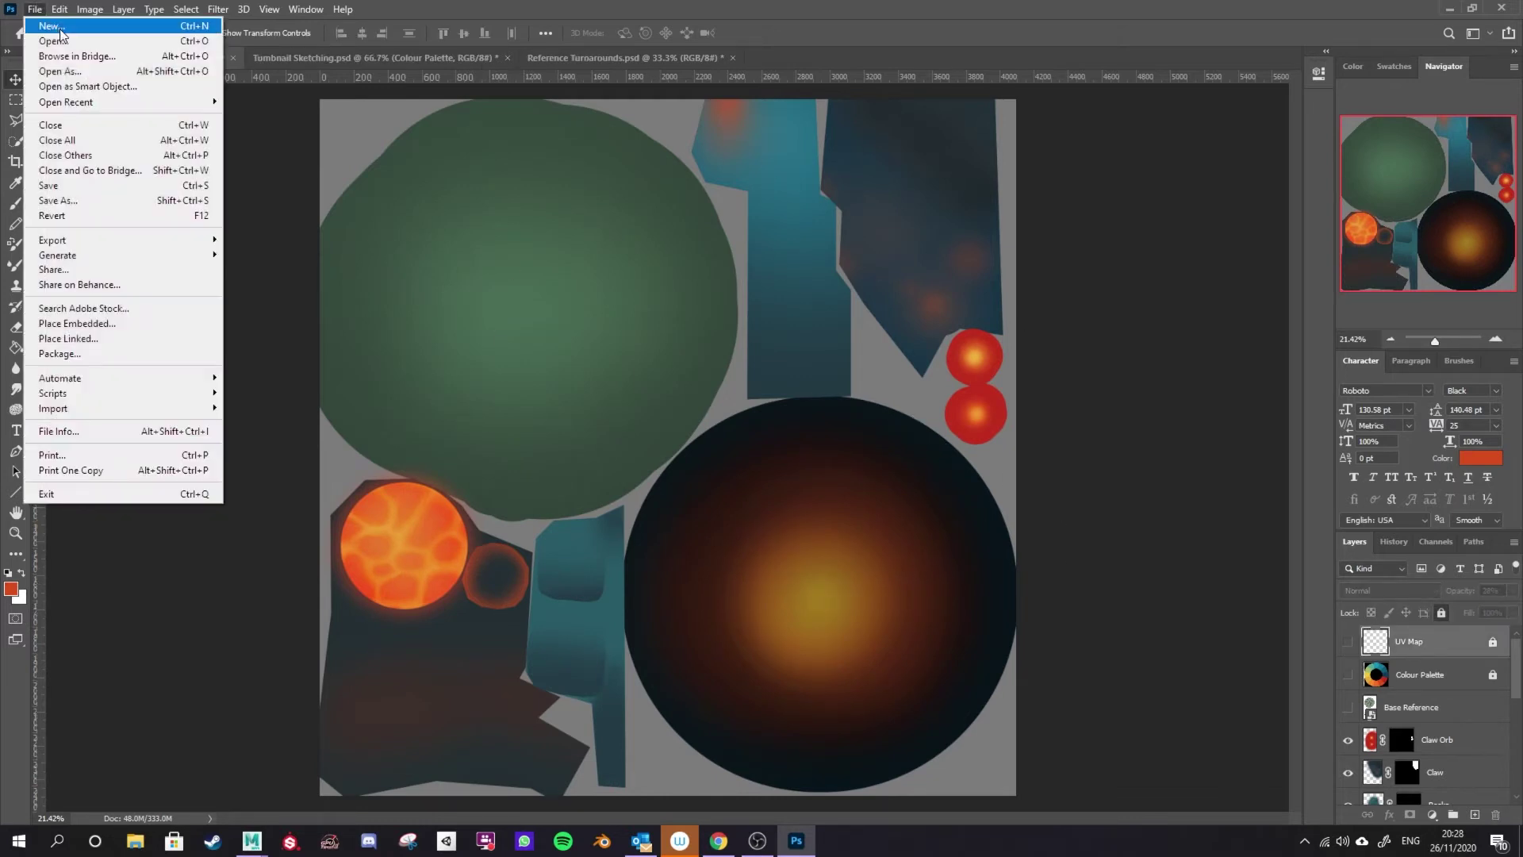
{"action": "mouse_move", "coordinate": [94, 240]}
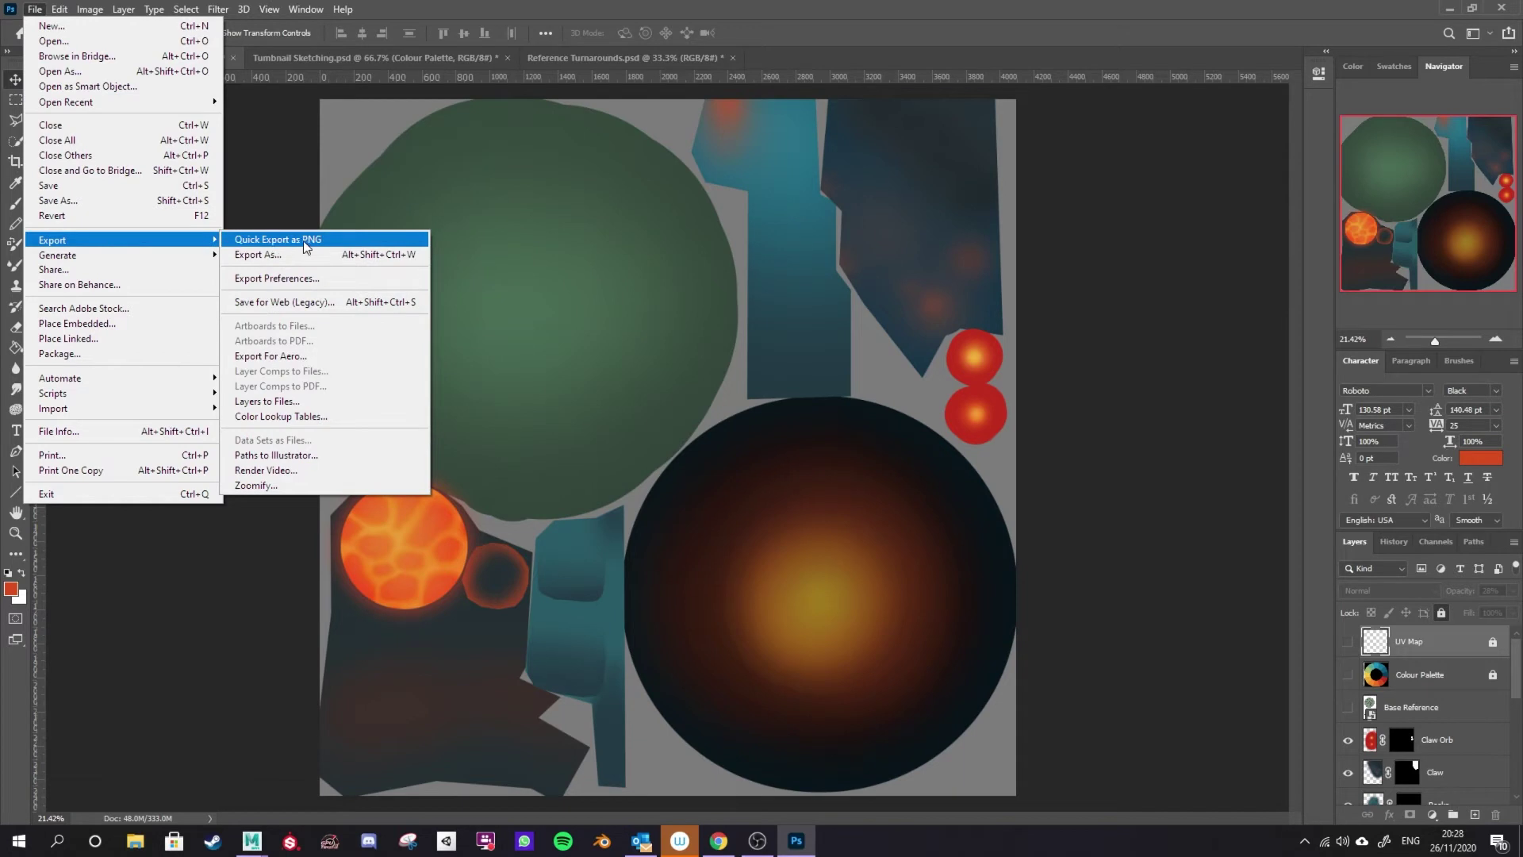
{"action": "left_click", "coordinate": [330, 240]}
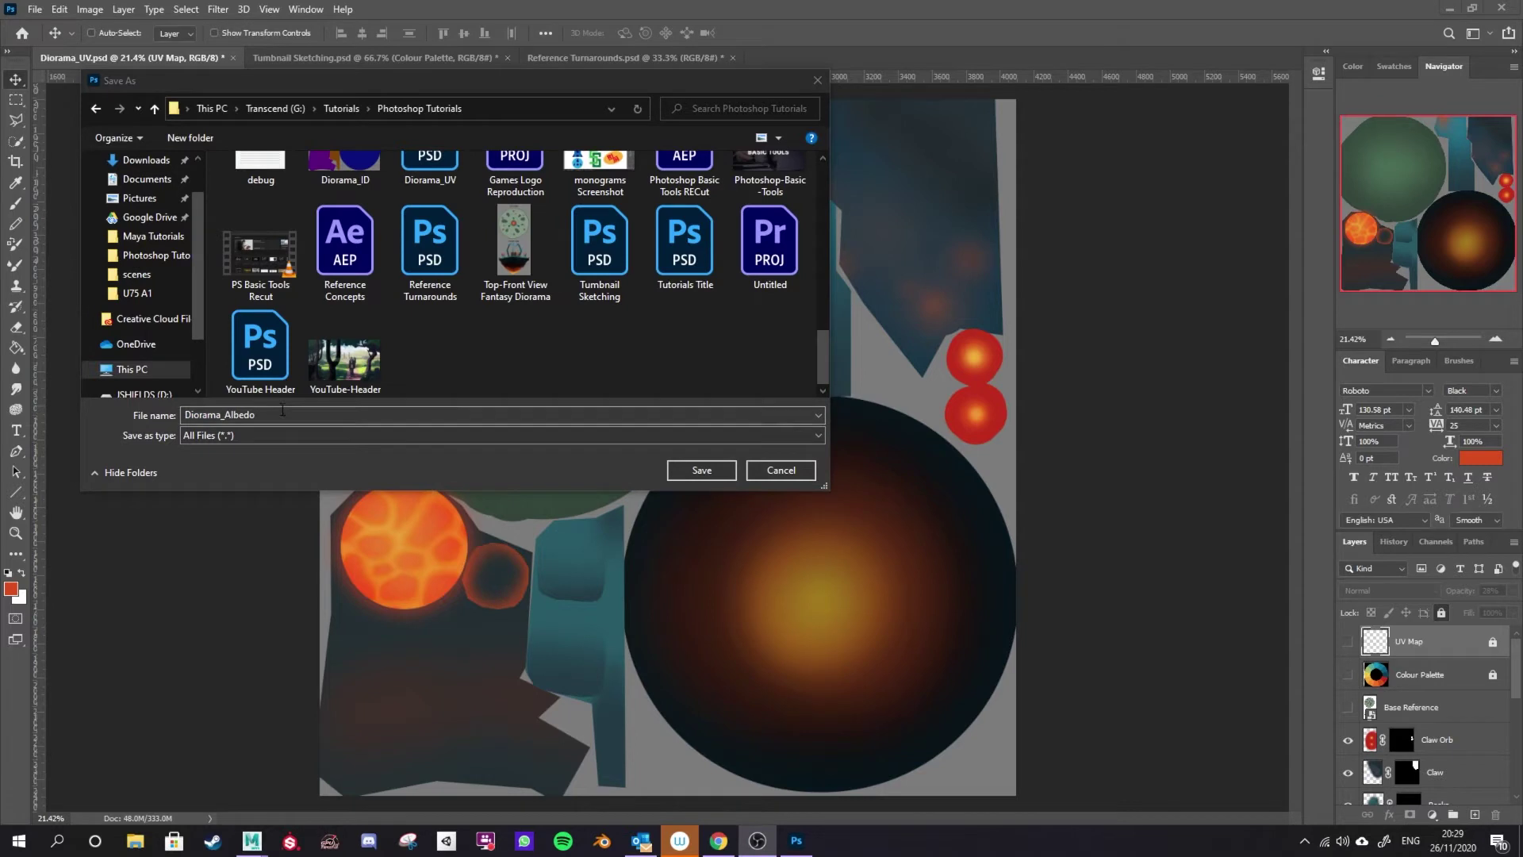
{"action": "left_click", "coordinate": [282, 412]}
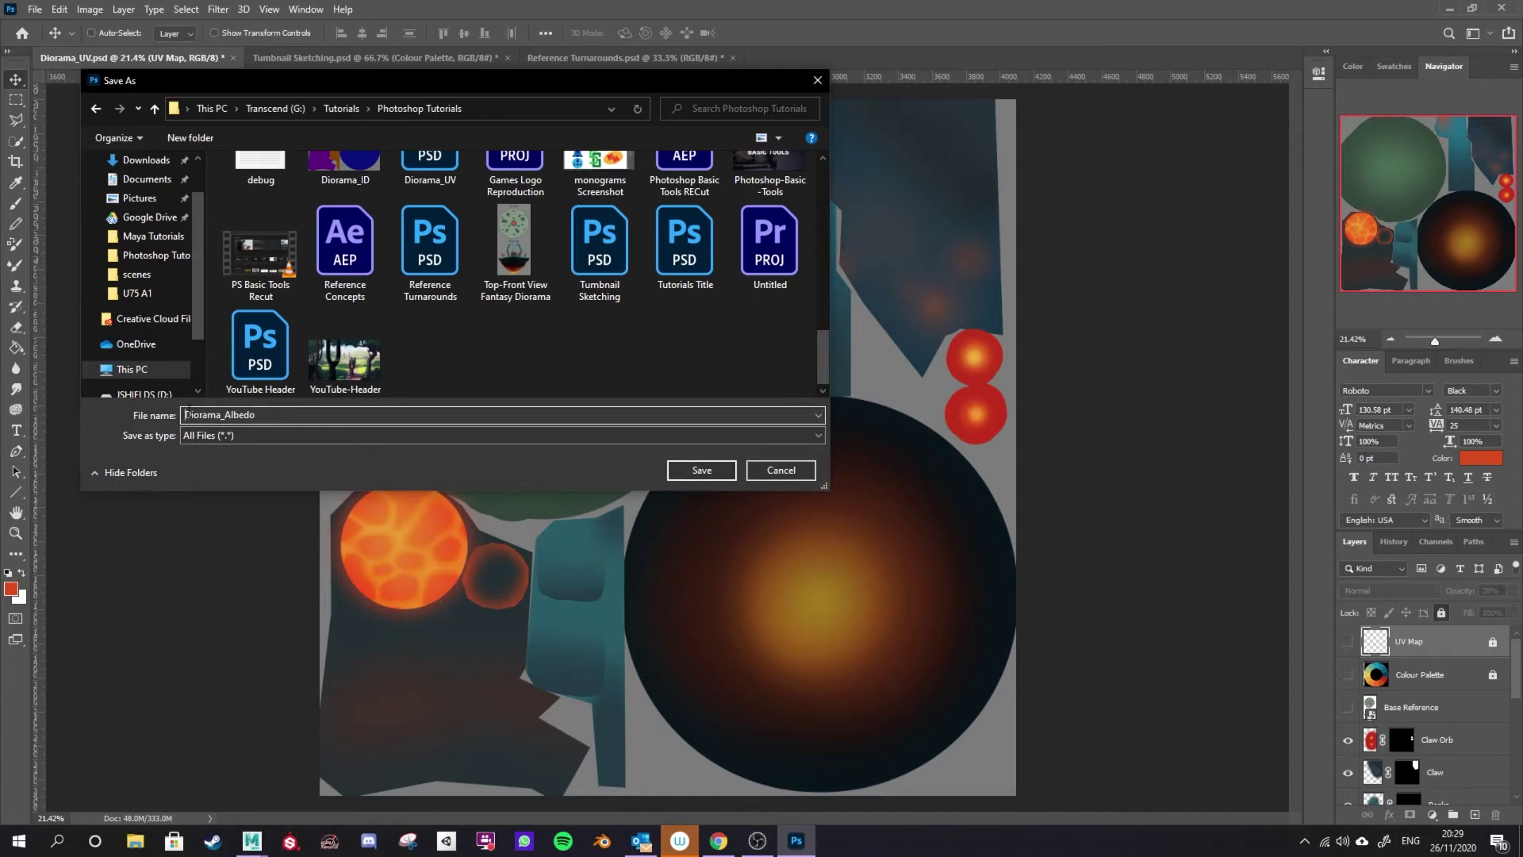
{"action": "left_click_drag", "start_coordinate": [221, 417], "coordinate": [290, 430]}
{"action": "left_click", "coordinate": [267, 417]}
{"action": "left_click", "coordinate": [698, 470]}
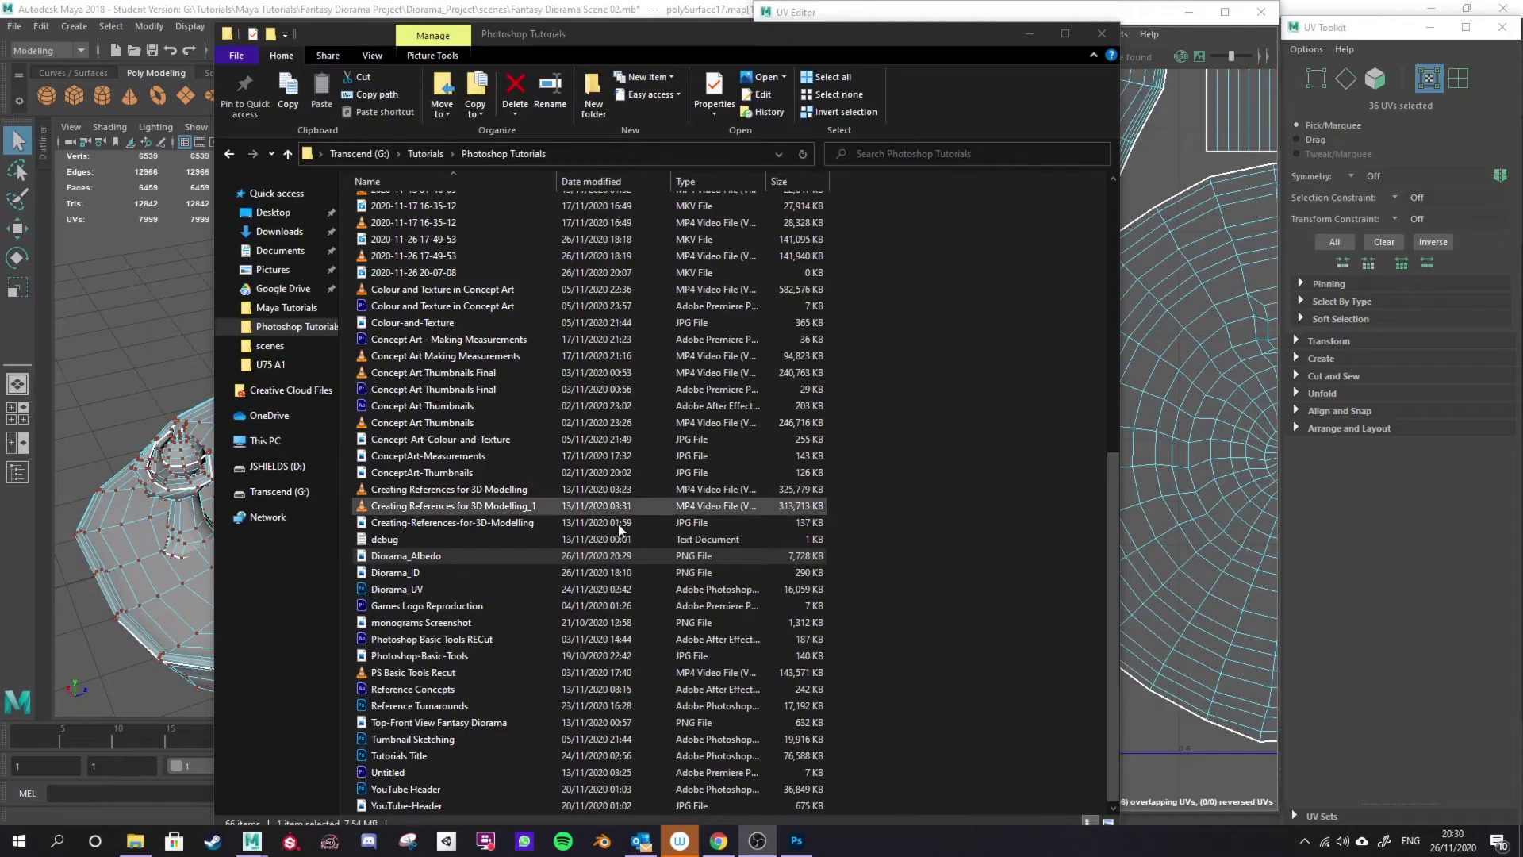
In File Explorer, move Diorama_Albedo from Photoshop Tutorials to the images folder of Diorama_Project under Maya Tutorials, Fantasy Diorama Project
{"action": "left_click", "coordinate": [478, 555]}
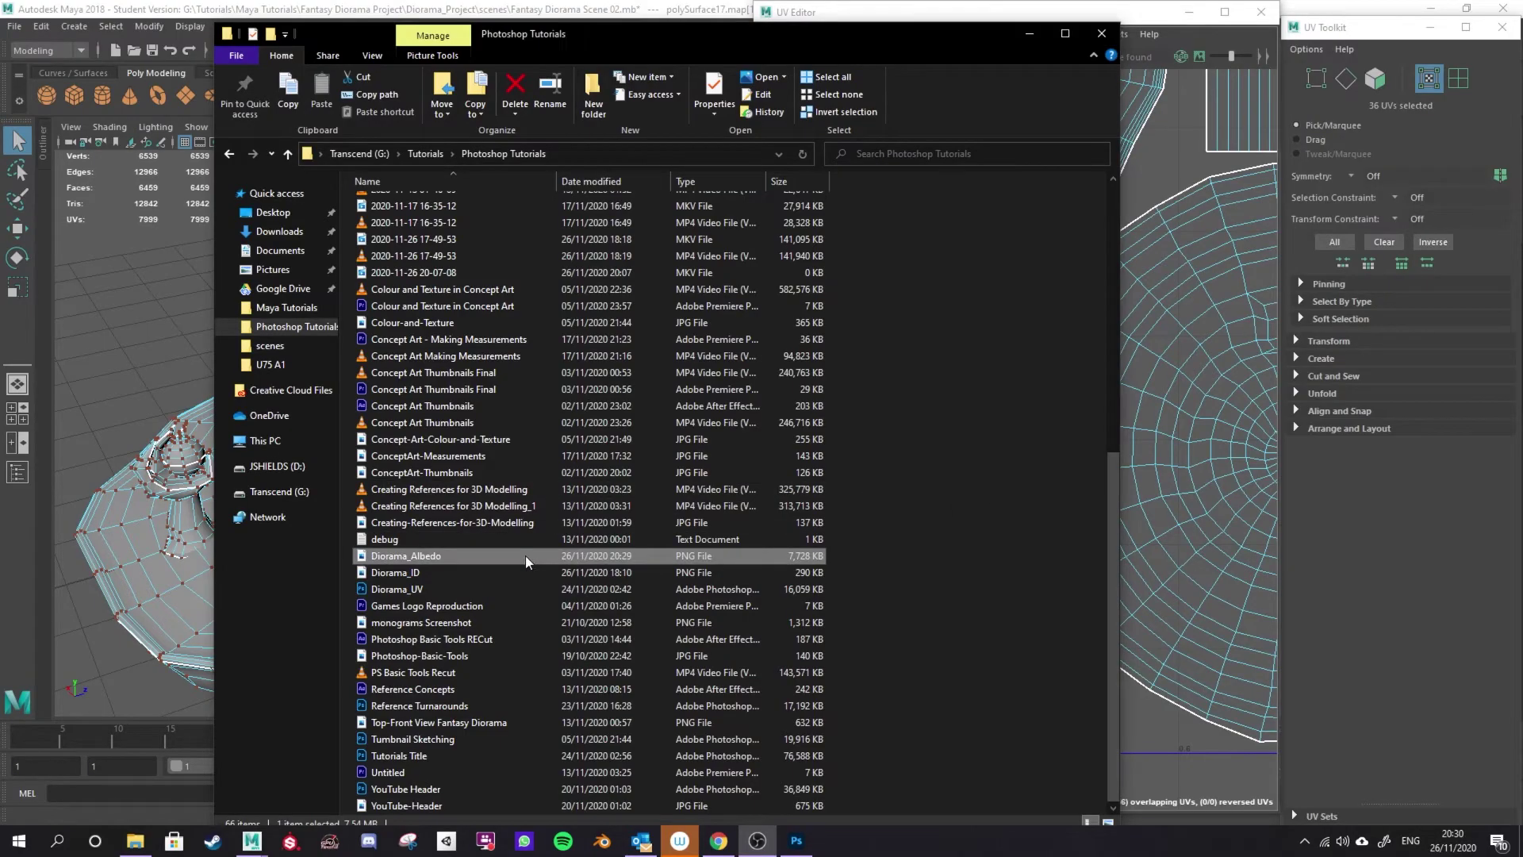
{"action": "right_click", "coordinate": [479, 554]}
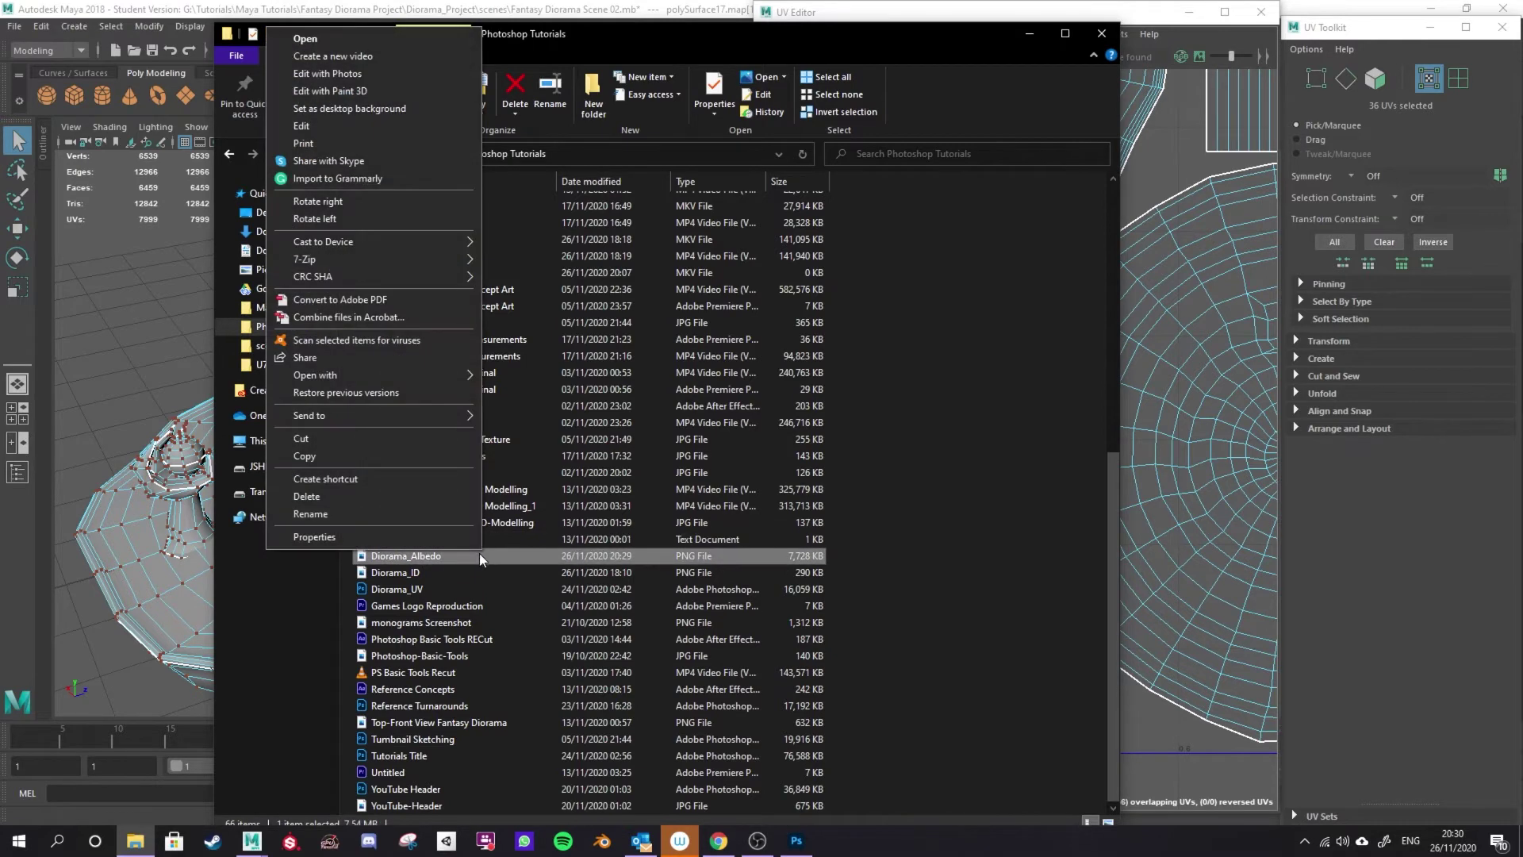
{"action": "left_click", "coordinate": [334, 440]}
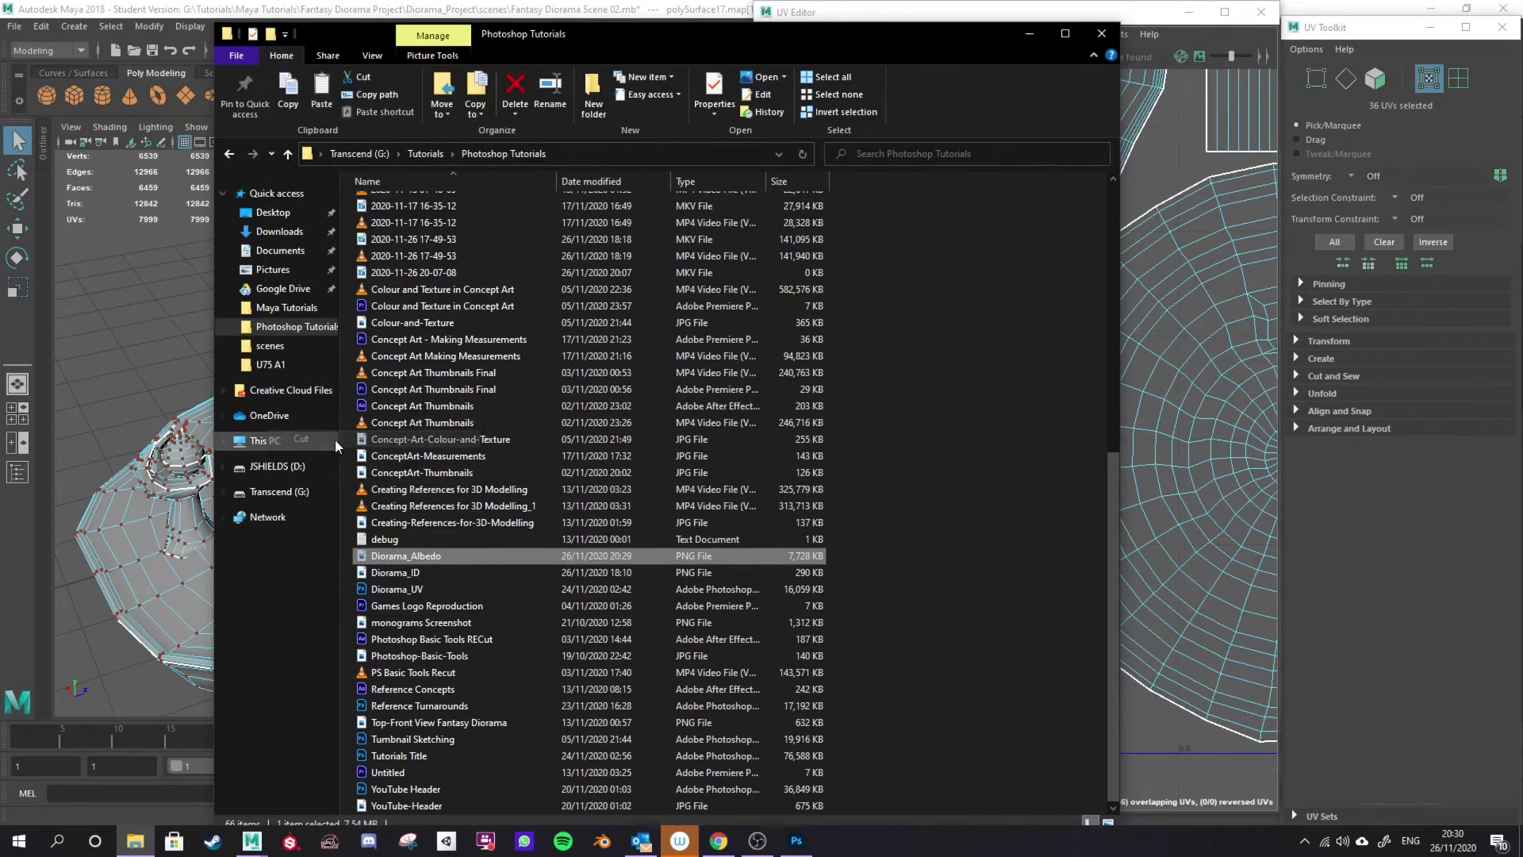
{"action": "left_click", "coordinate": [437, 153]}
{"action": "double_click", "coordinate": [419, 256]}
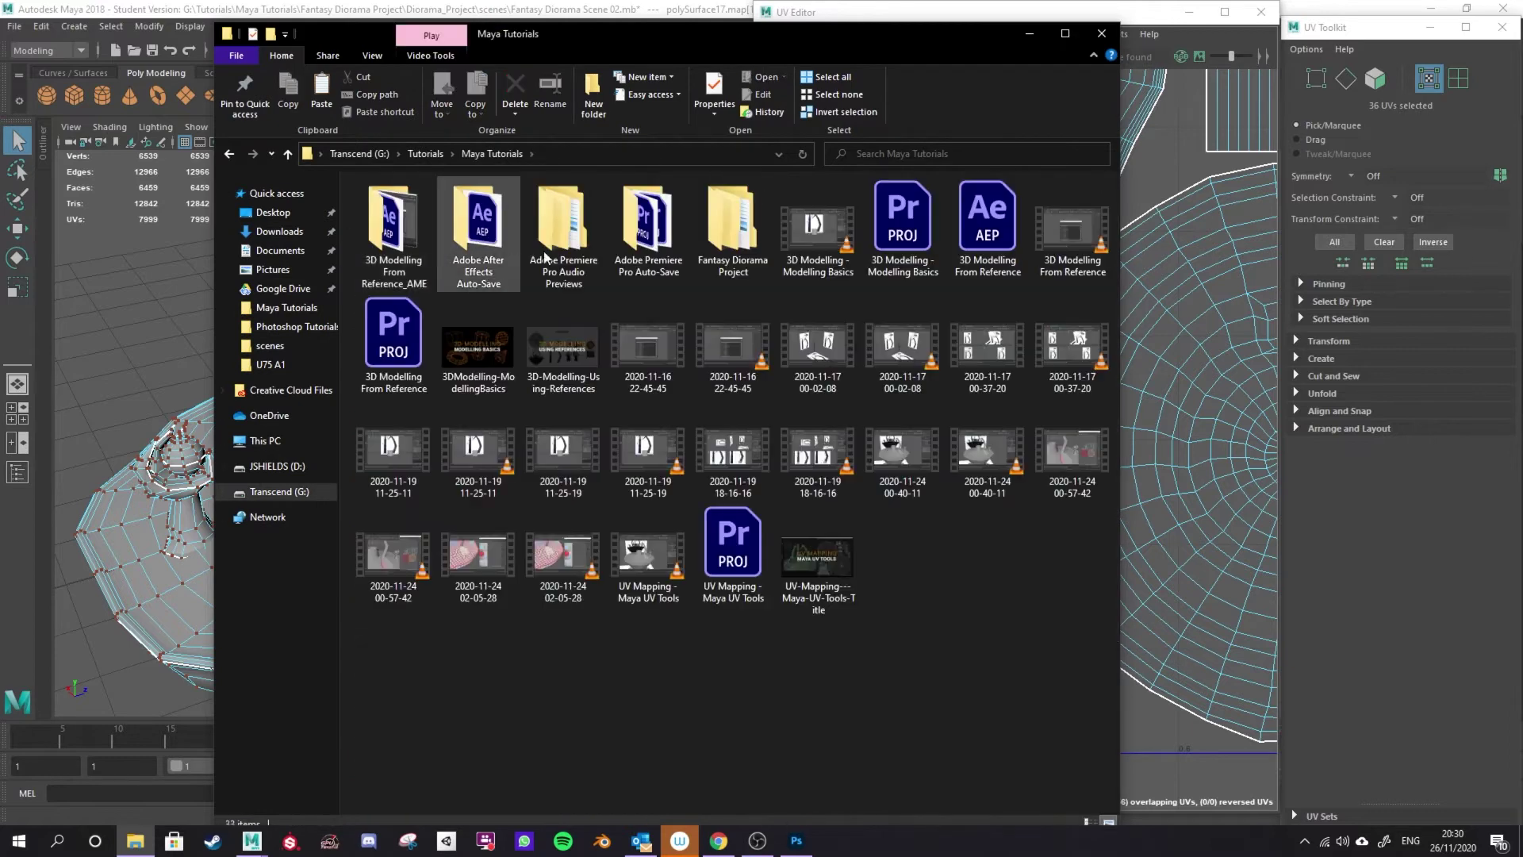
{"action": "double_click", "coordinate": [730, 232]}
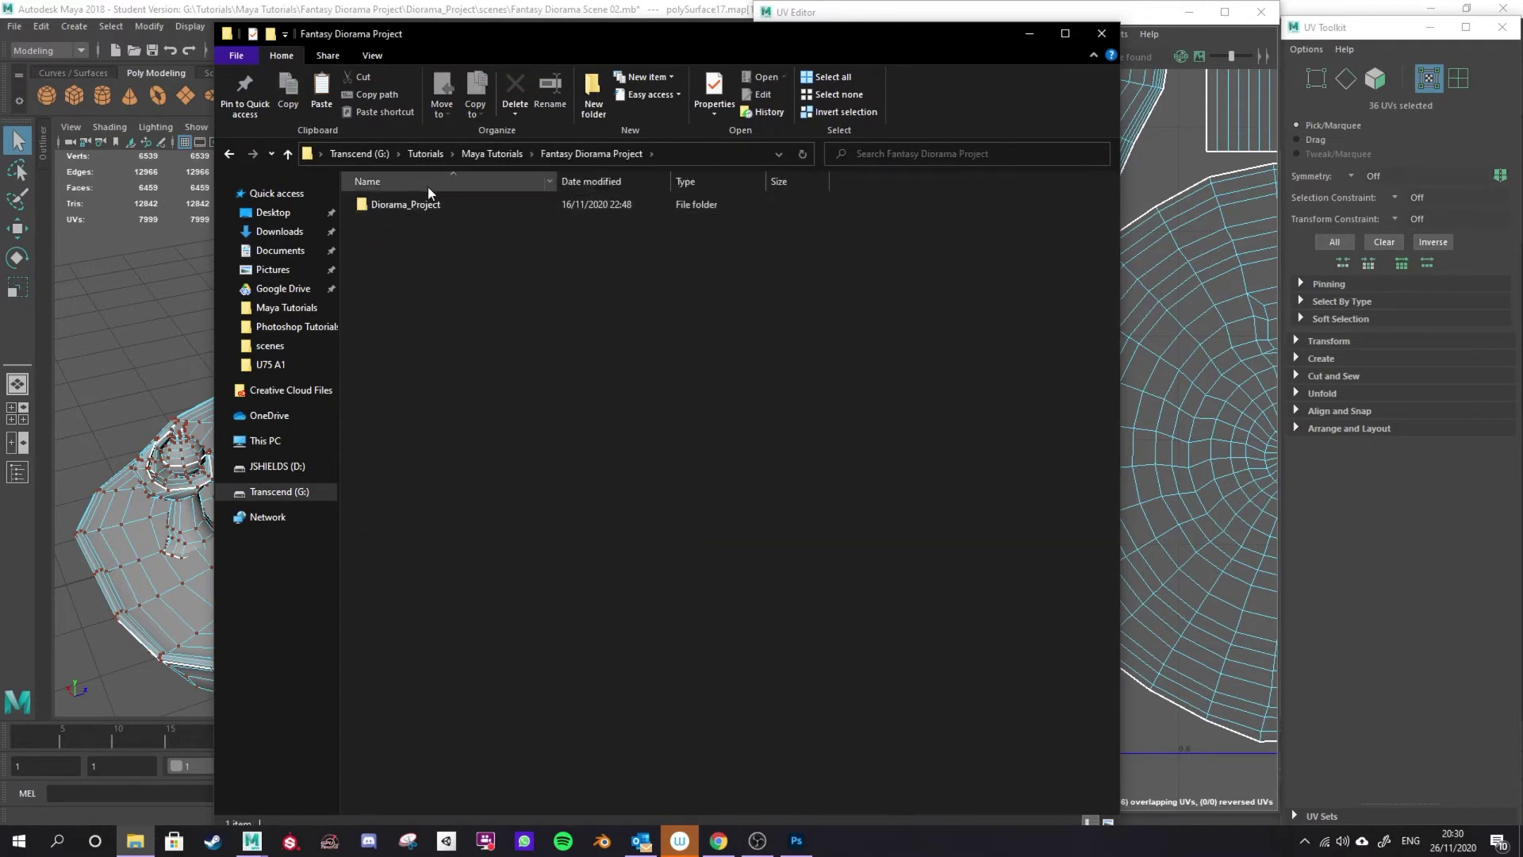
{"action": "double_click", "coordinate": [417, 210]}
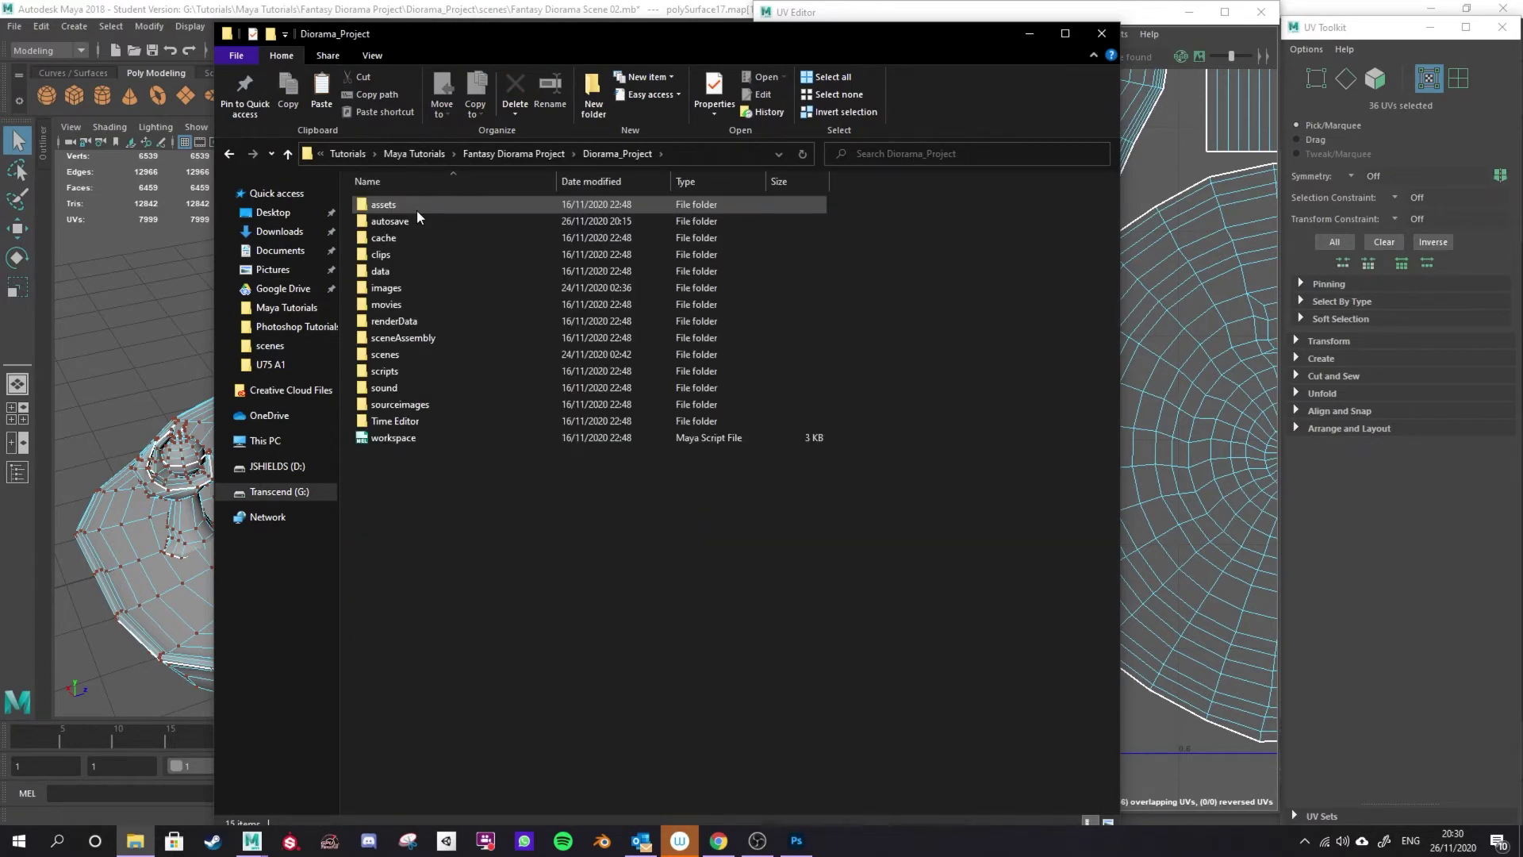
{"action": "double_click", "coordinate": [421, 287]}
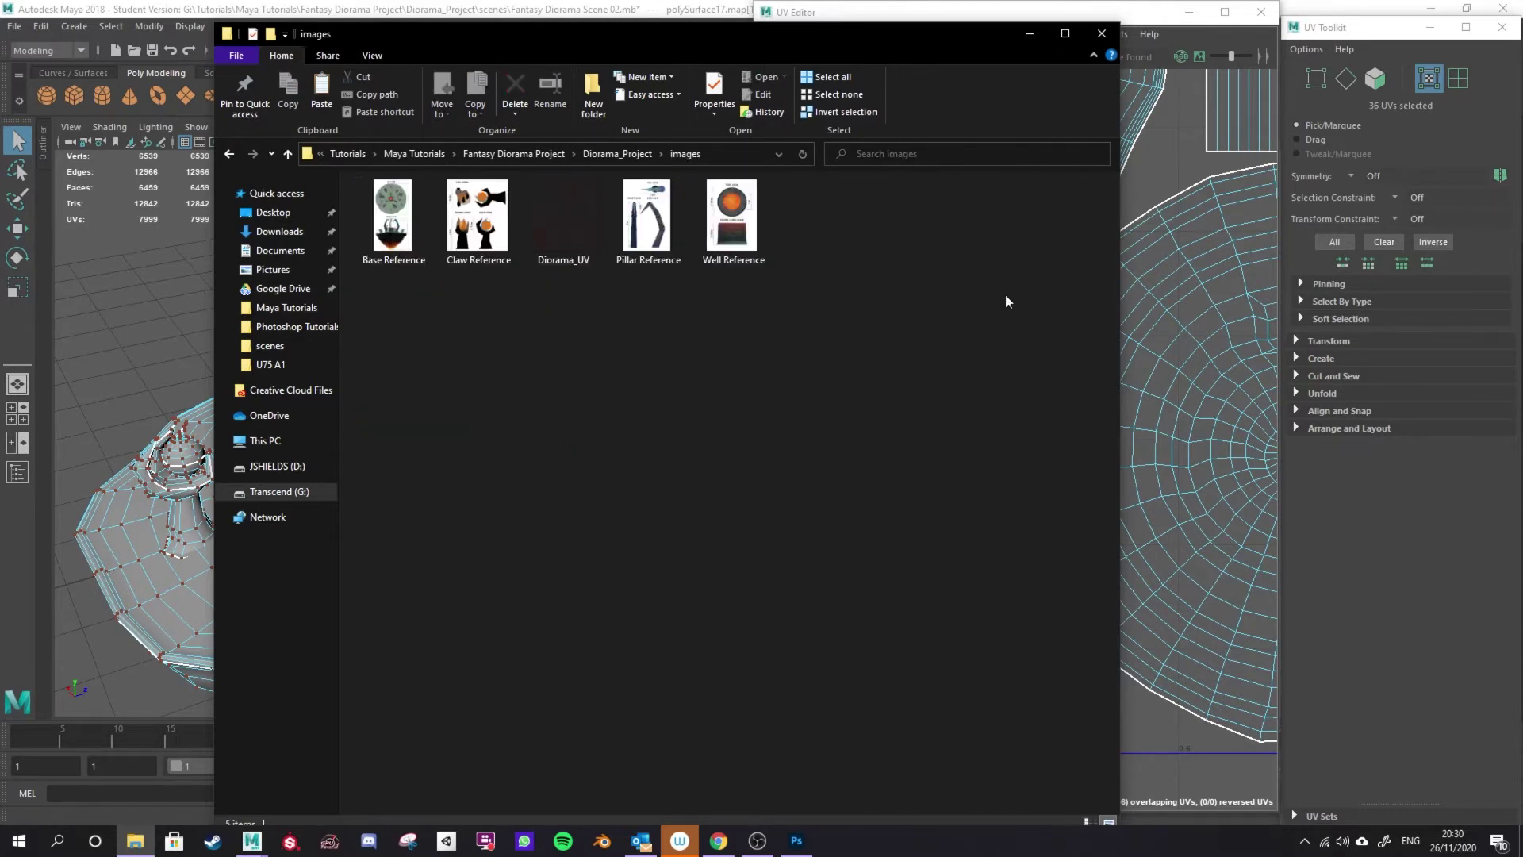
{"action": "key", "text": "ctrl+v"}
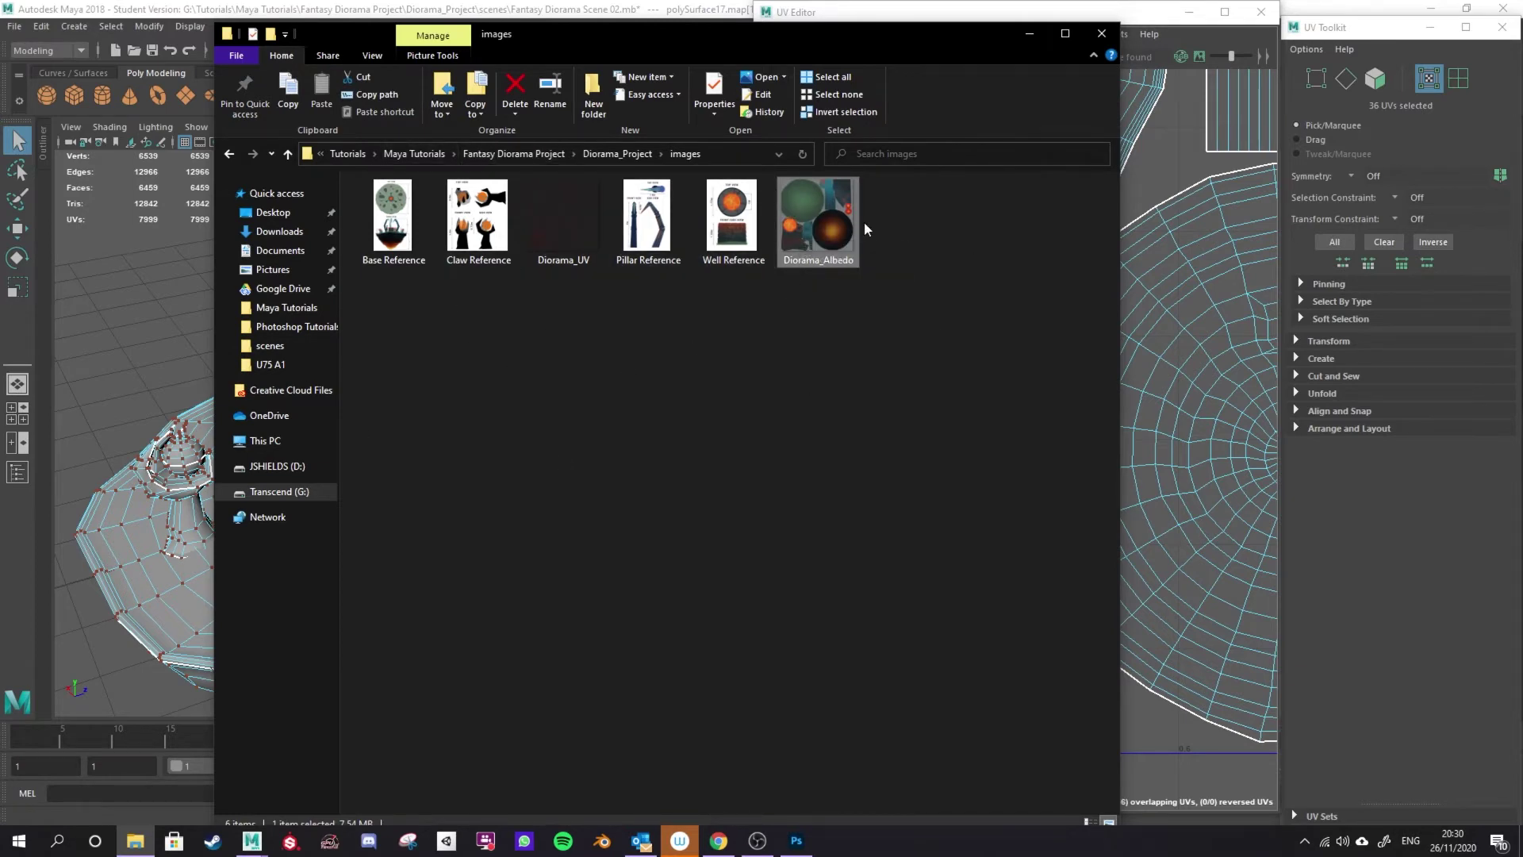
Switch to Maya, close the UV Editor and select the whole diorama mesh in object mode
{"action": "left_click", "coordinate": [148, 11]}
{"action": "left_click", "coordinate": [1260, 13]}
{"action": "right_click", "coordinate": [530, 435]}
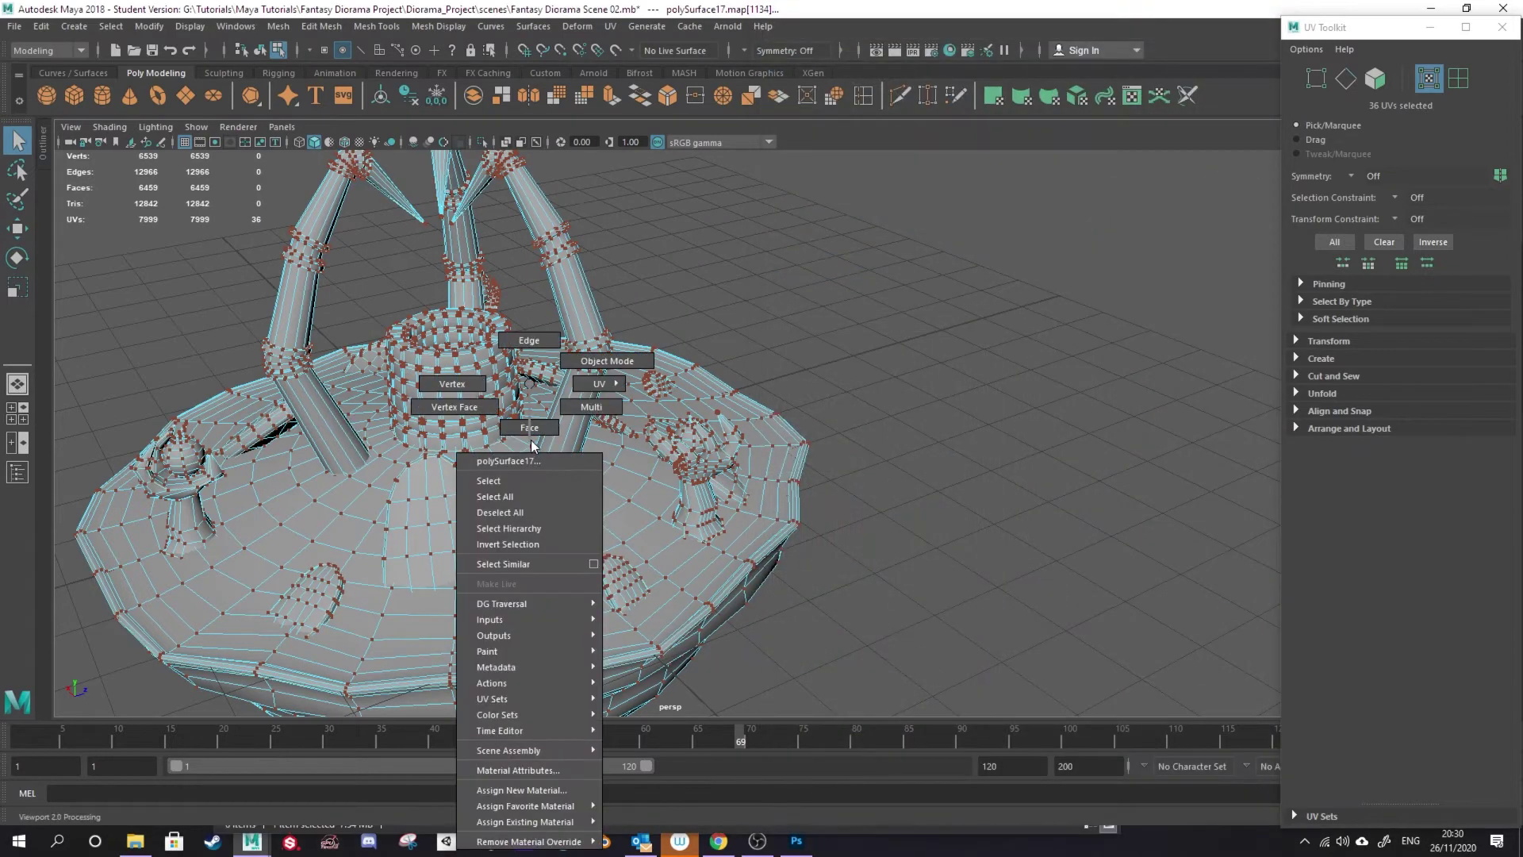
{"action": "left_click", "coordinate": [606, 359]}
{"action": "left_click", "coordinate": [892, 344]}
{"action": "left_click", "coordinate": [580, 392]}
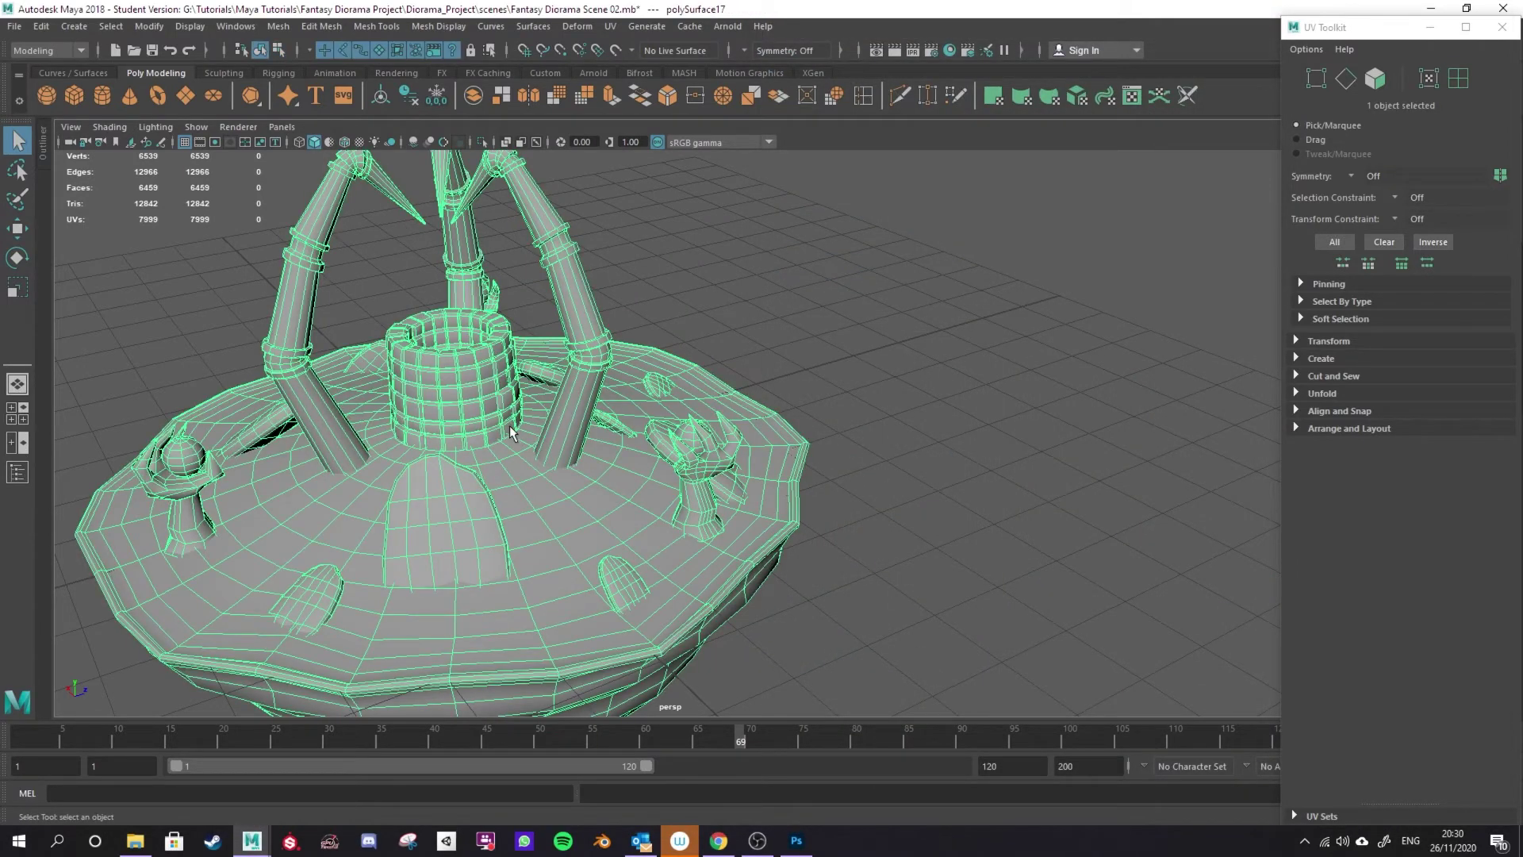
Assign a new Lambert material to the diorama mesh
{"action": "scroll", "coordinate": [500, 432], "scroll_direction": "down", "scroll_amount": 4}
{"action": "scroll", "coordinate": [476, 420], "scroll_direction": "up", "scroll_amount": 1}
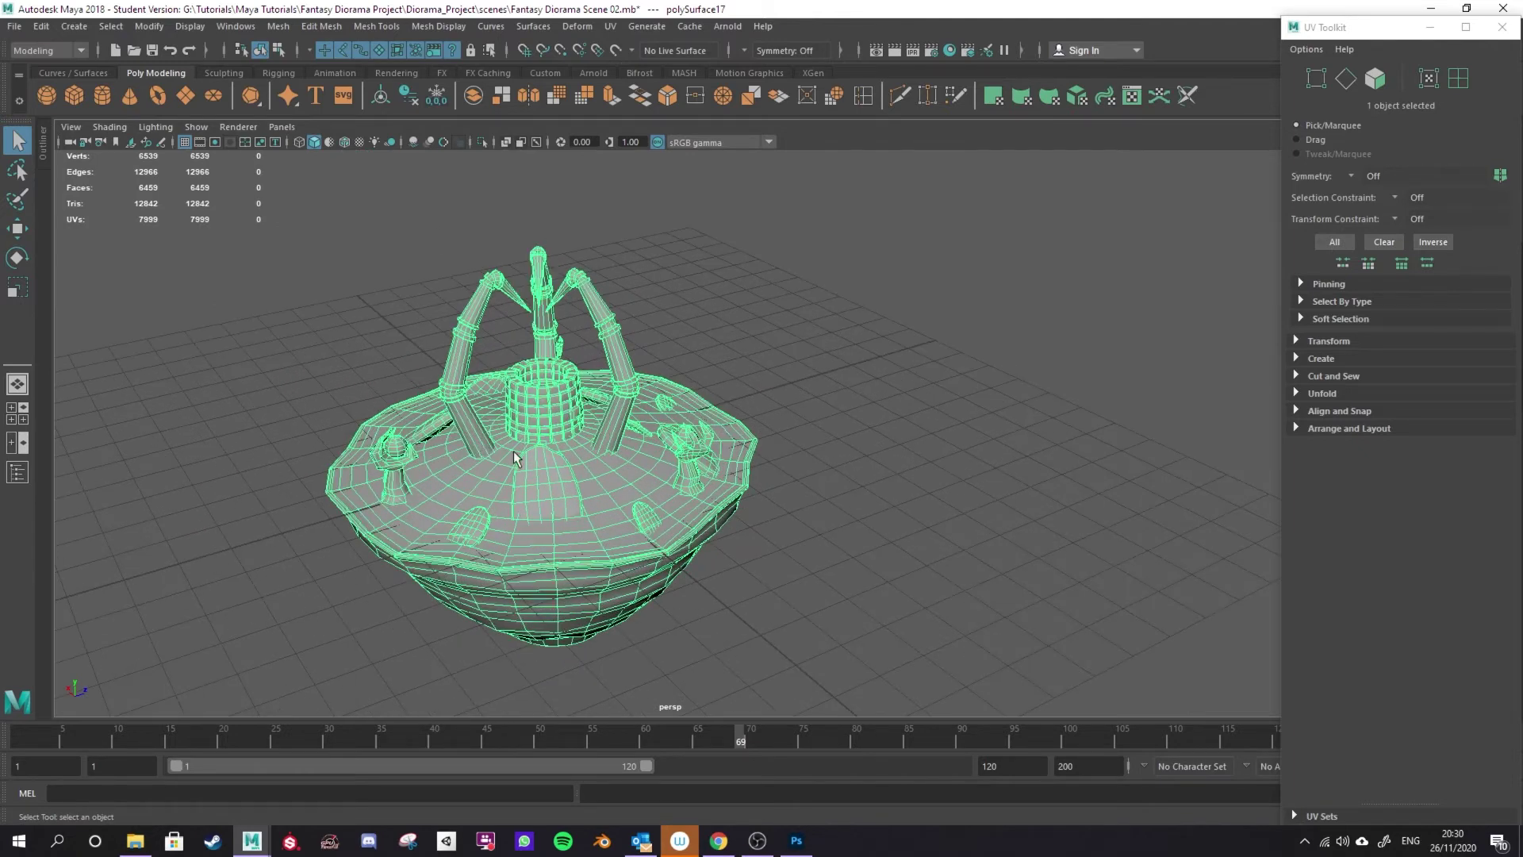
{"action": "left_click", "coordinate": [725, 433]}
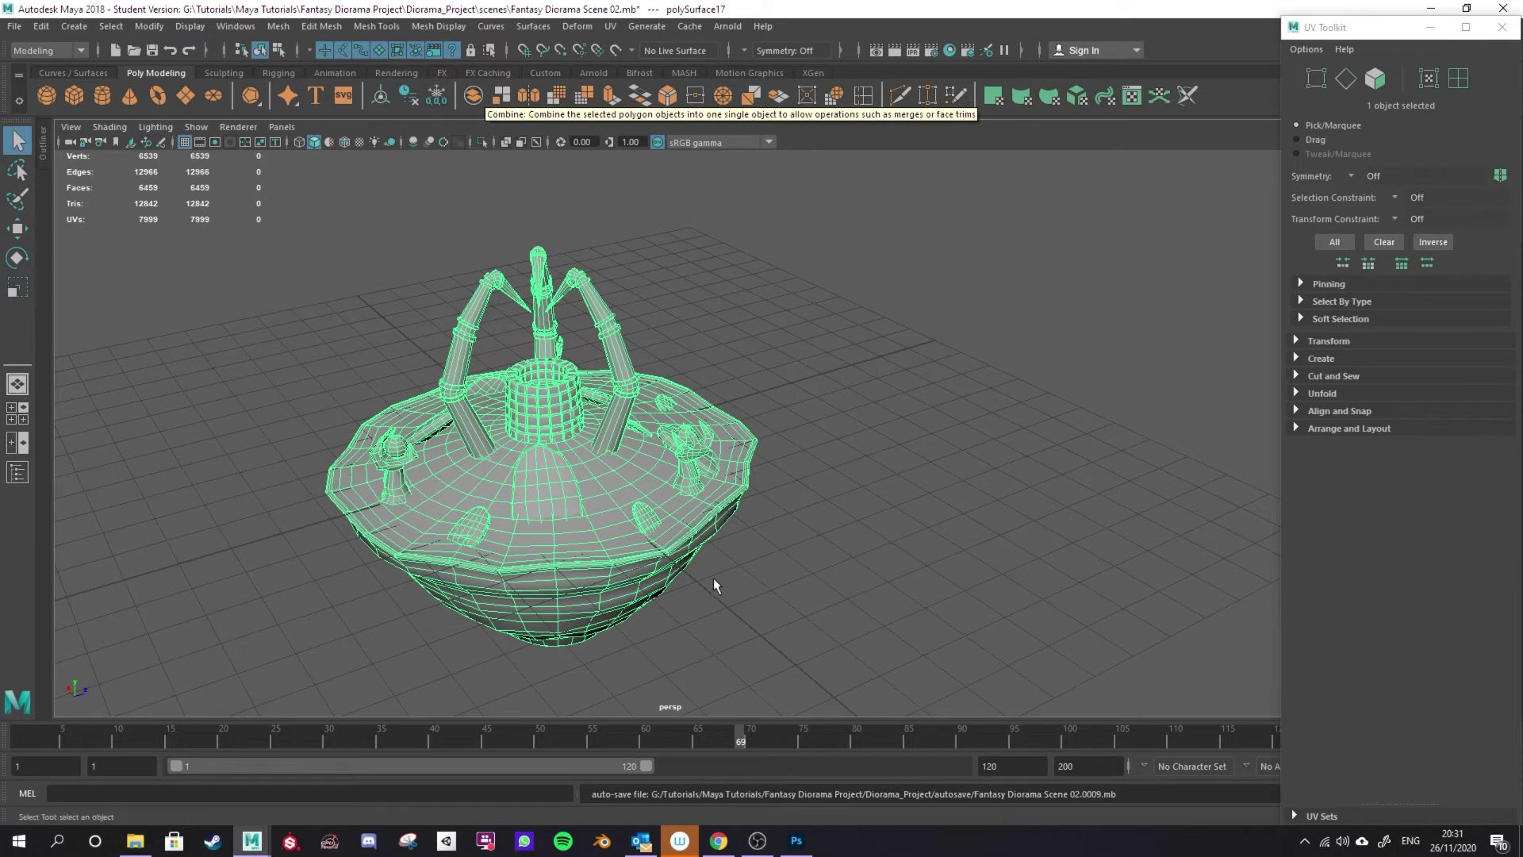
{"action": "right_click", "coordinate": [577, 441]}
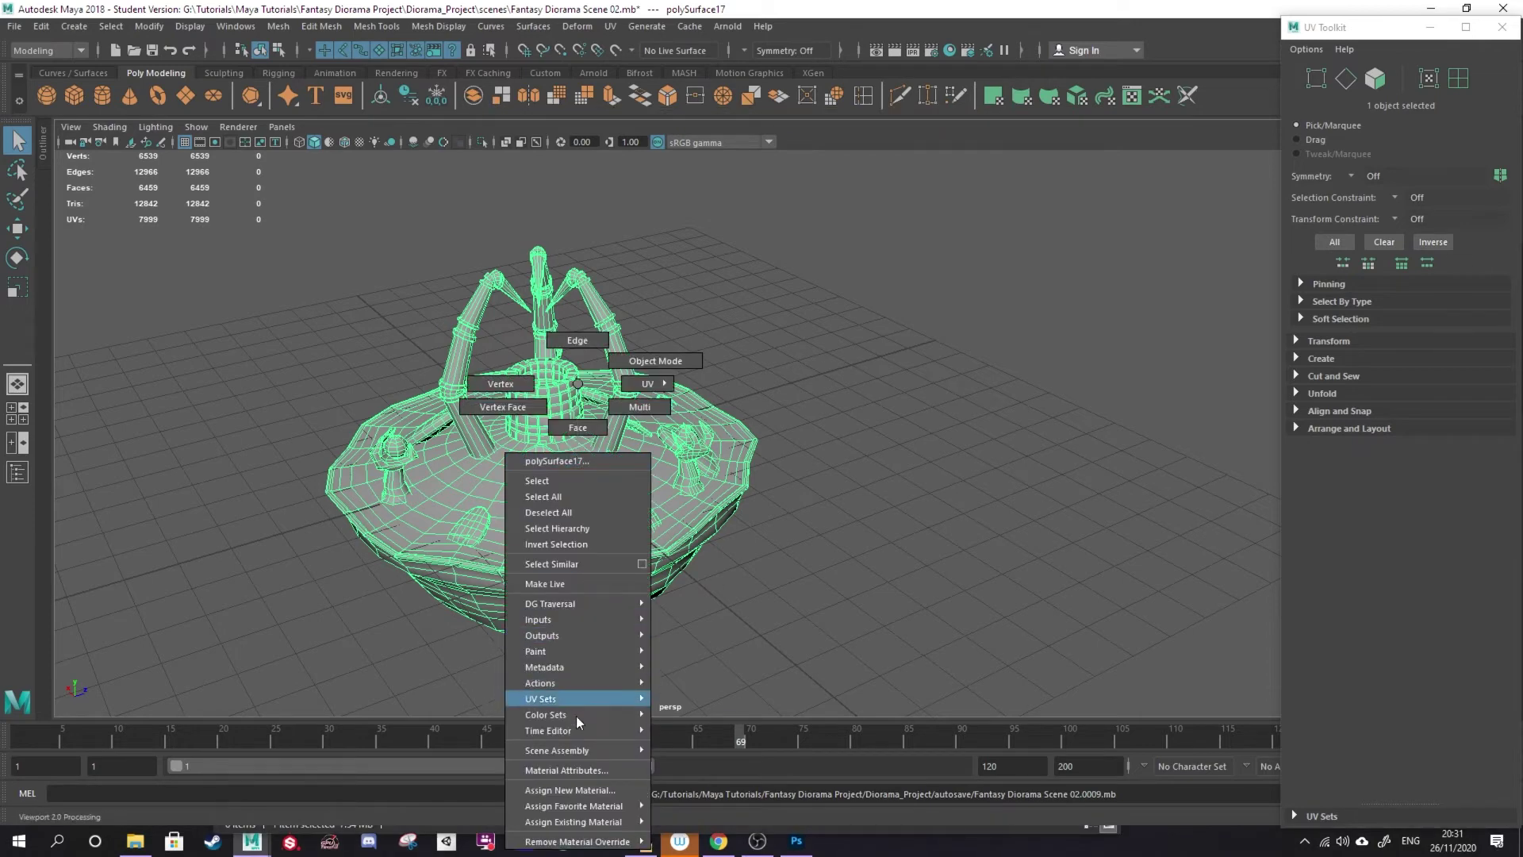
{"action": "left_click", "coordinate": [577, 789]}
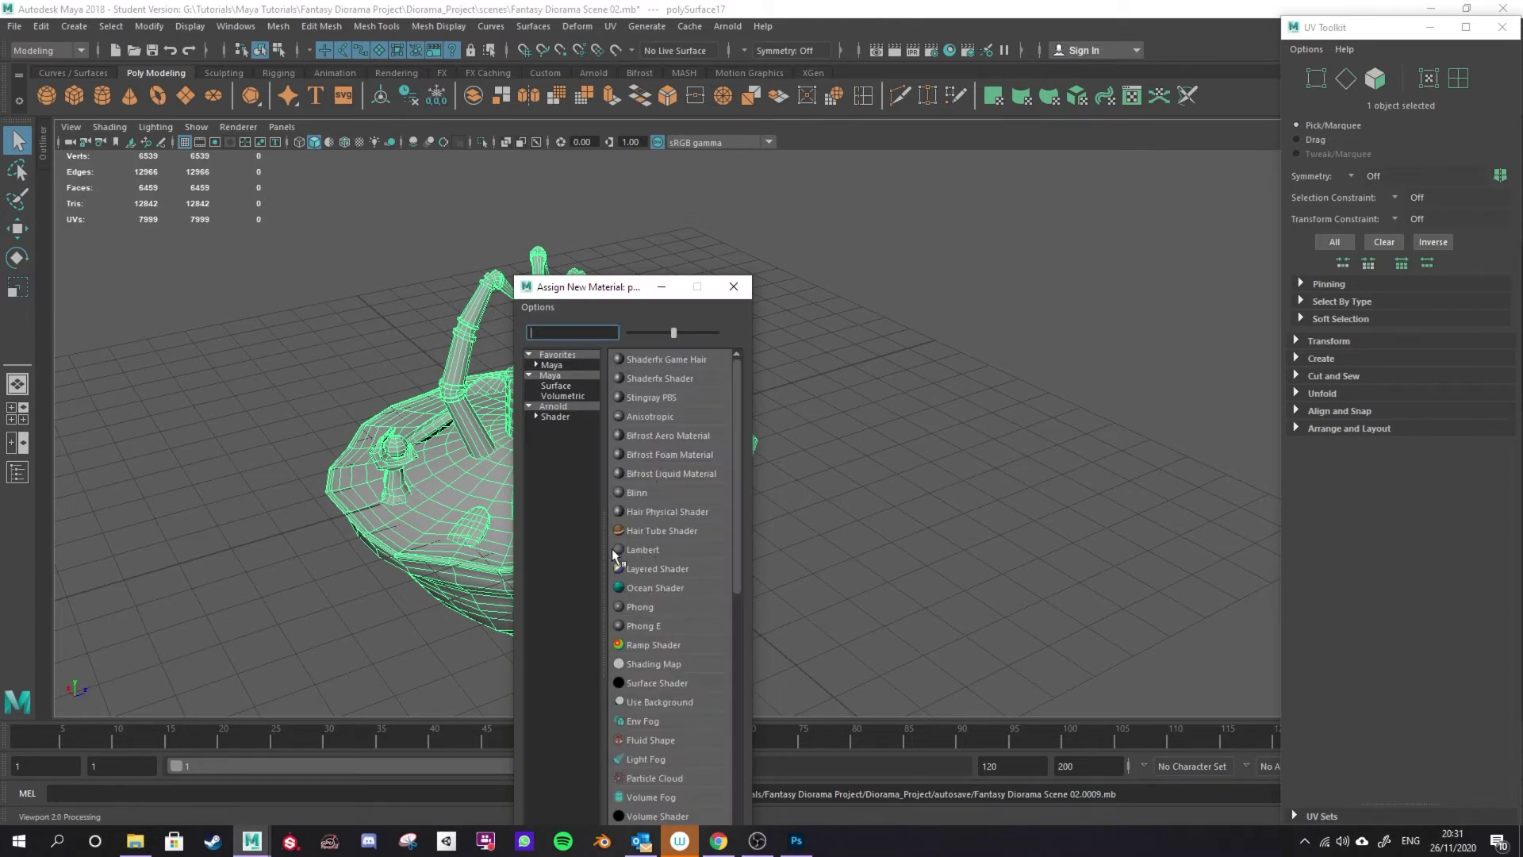
{"action": "left_click", "coordinate": [656, 550]}
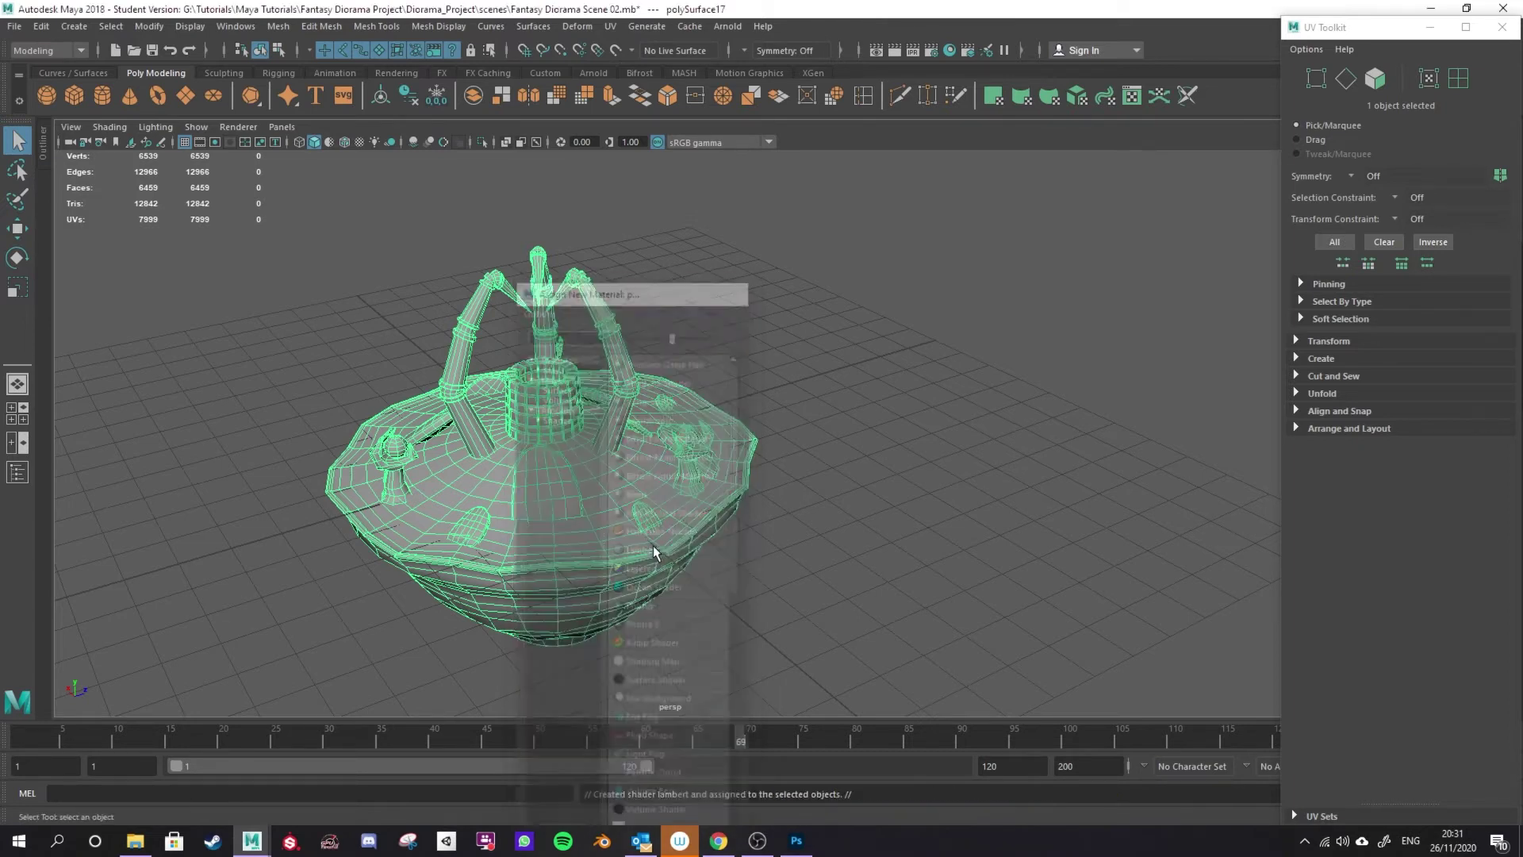
Close the UV Toolkit and bring up the Attribute Editor for the diorama mesh
{"action": "left_click", "coordinate": [1502, 28]}
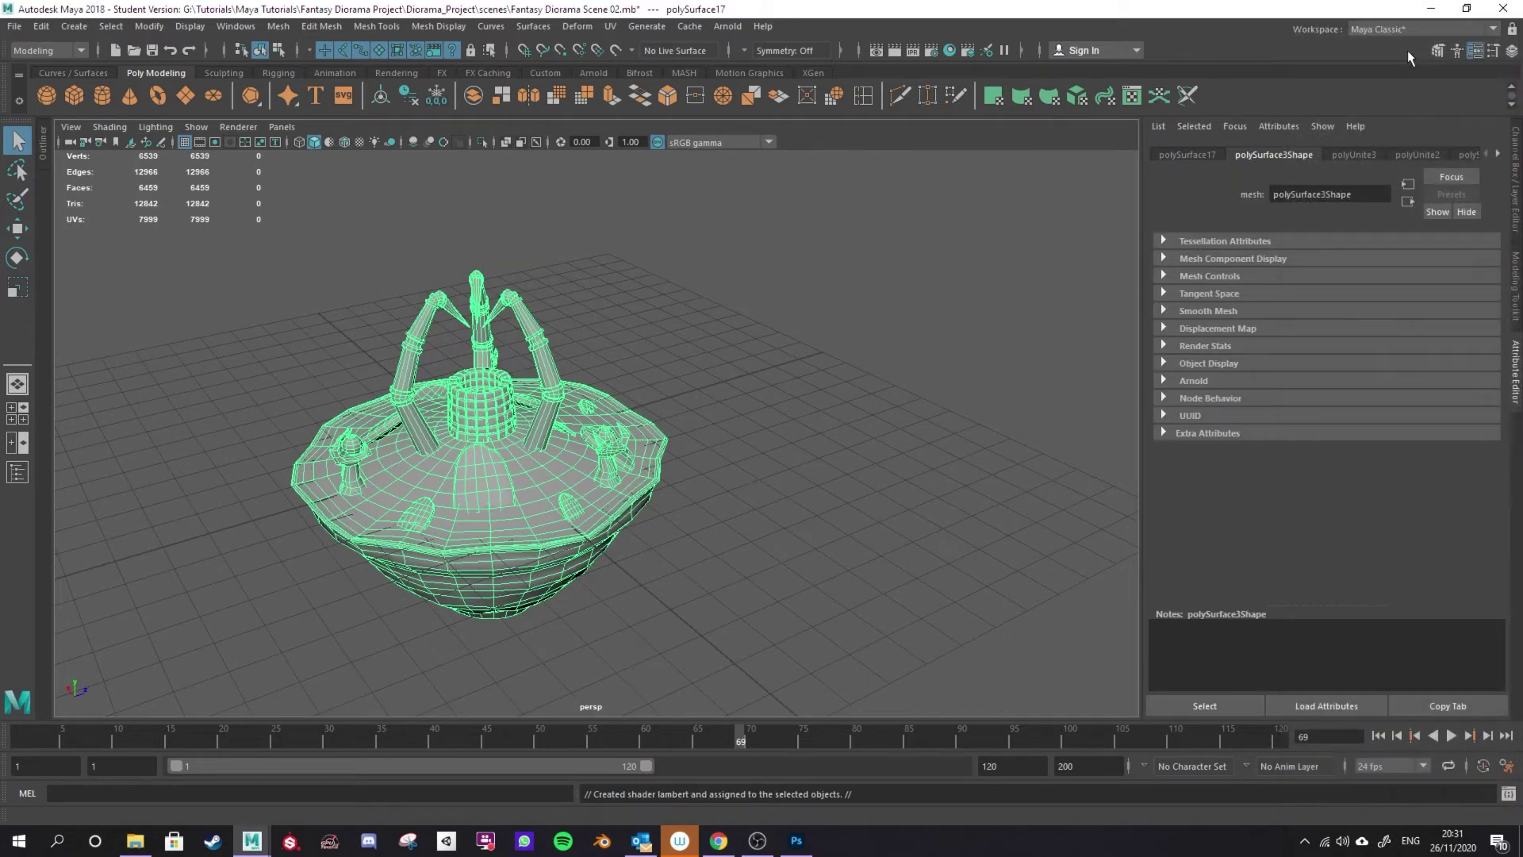
{"action": "left_click", "coordinate": [1515, 398]}
{"action": "left_click", "coordinate": [1519, 382]}
Look through the mesh's node list in the Attribute Editor for the new Lambert material
{"action": "left_click", "coordinate": [1499, 155]}
{"action": "left_click", "coordinate": [1498, 155]}
{"action": "left_click", "coordinate": [1499, 156]}
{"action": "left_click", "coordinate": [1499, 155]}
{"action": "left_click", "coordinate": [1498, 155]}
{"action": "left_click", "coordinate": [1499, 156]}
{"action": "left_click", "coordinate": [1499, 155]}
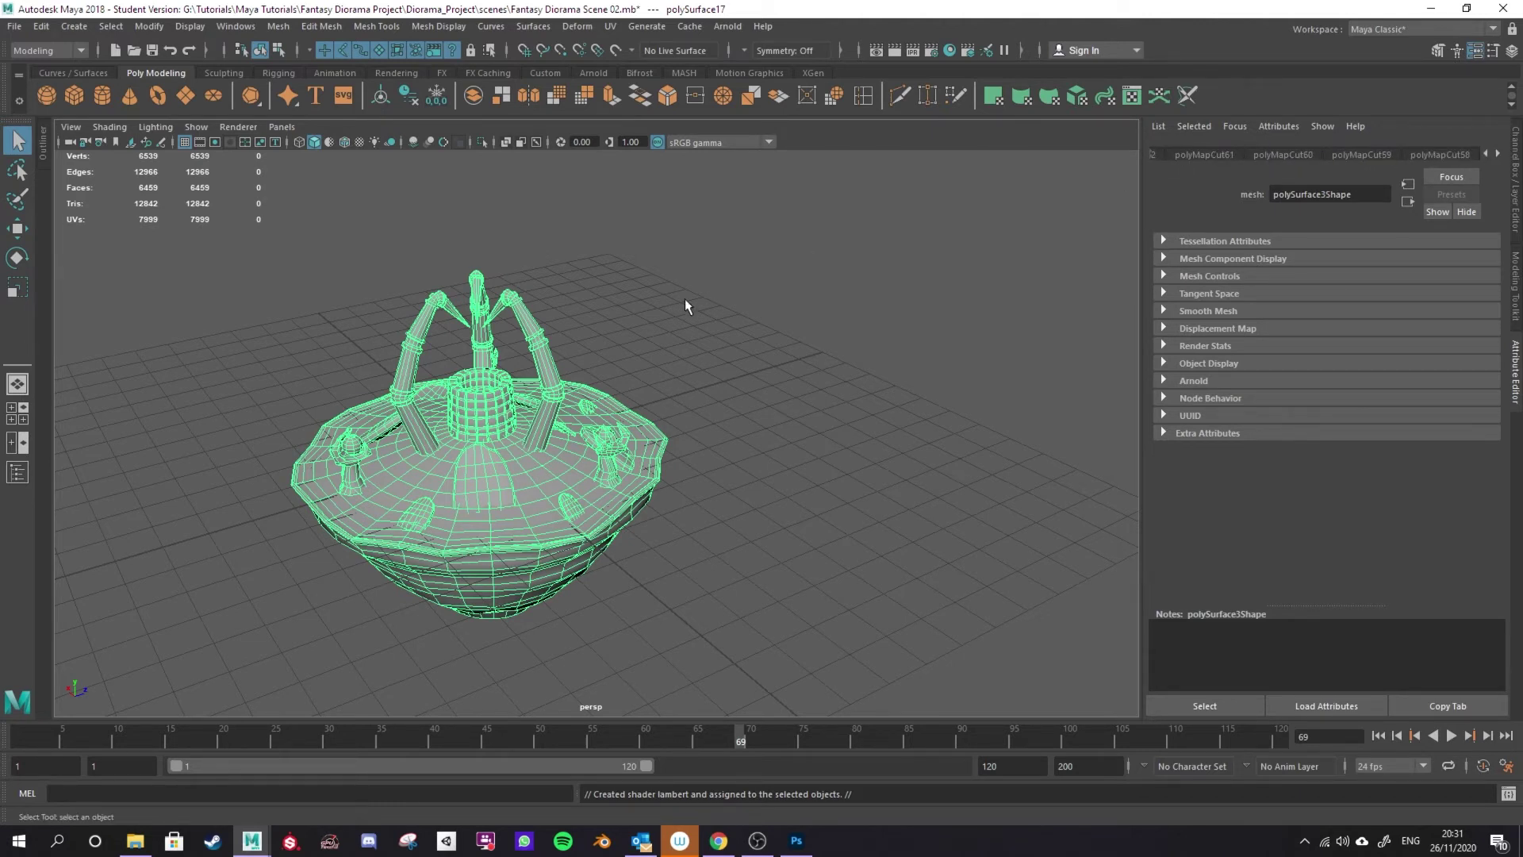
Delete the construction history to clear the old nodes from the diorama mesh
{"action": "left_click", "coordinate": [41, 27]}
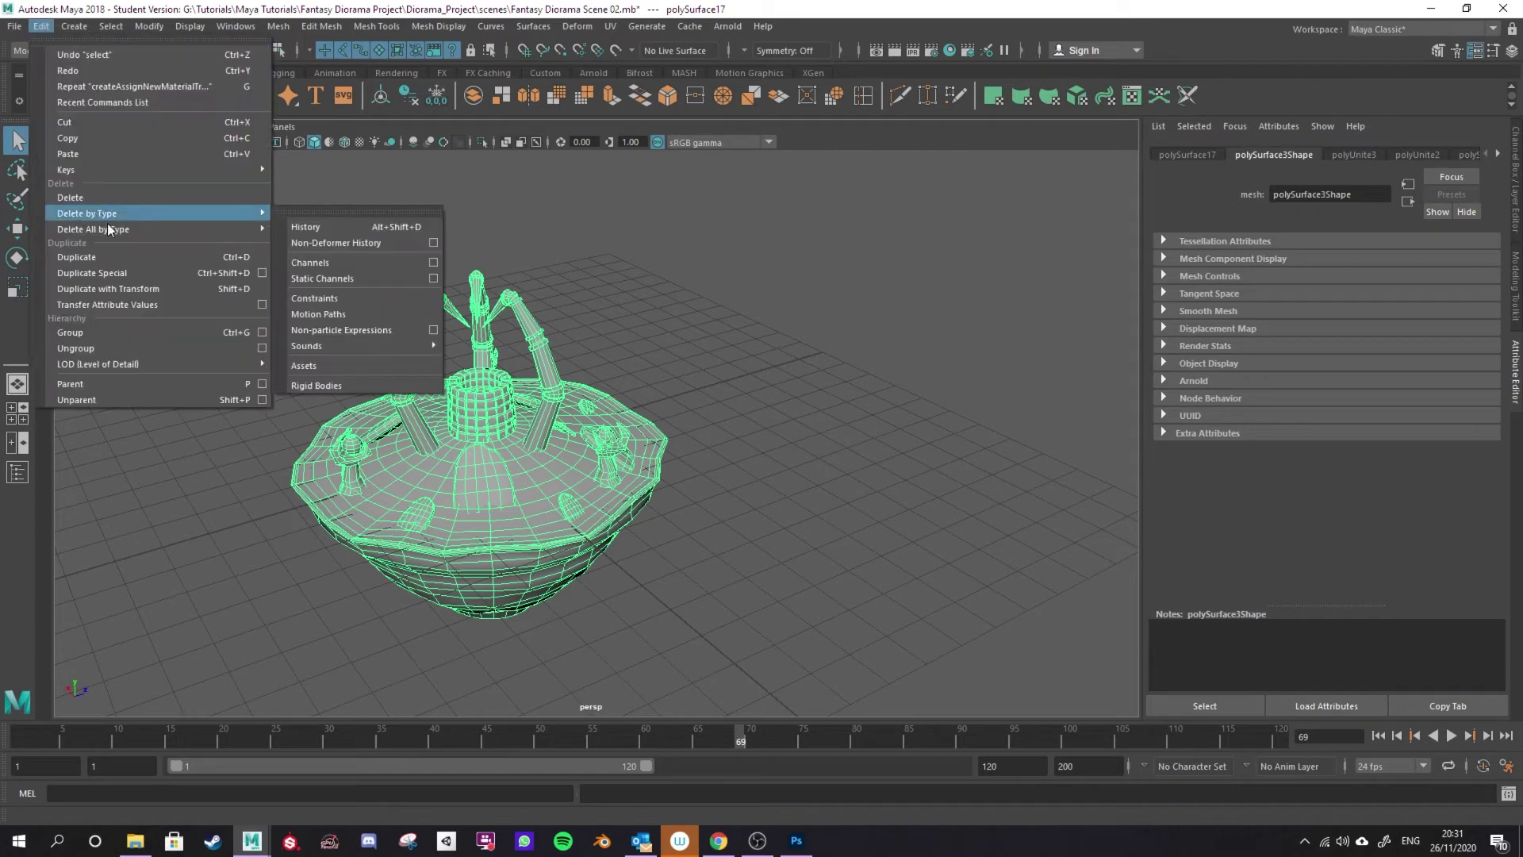
{"action": "mouse_move", "coordinate": [143, 230]}
{"action": "left_click", "coordinate": [332, 237]}
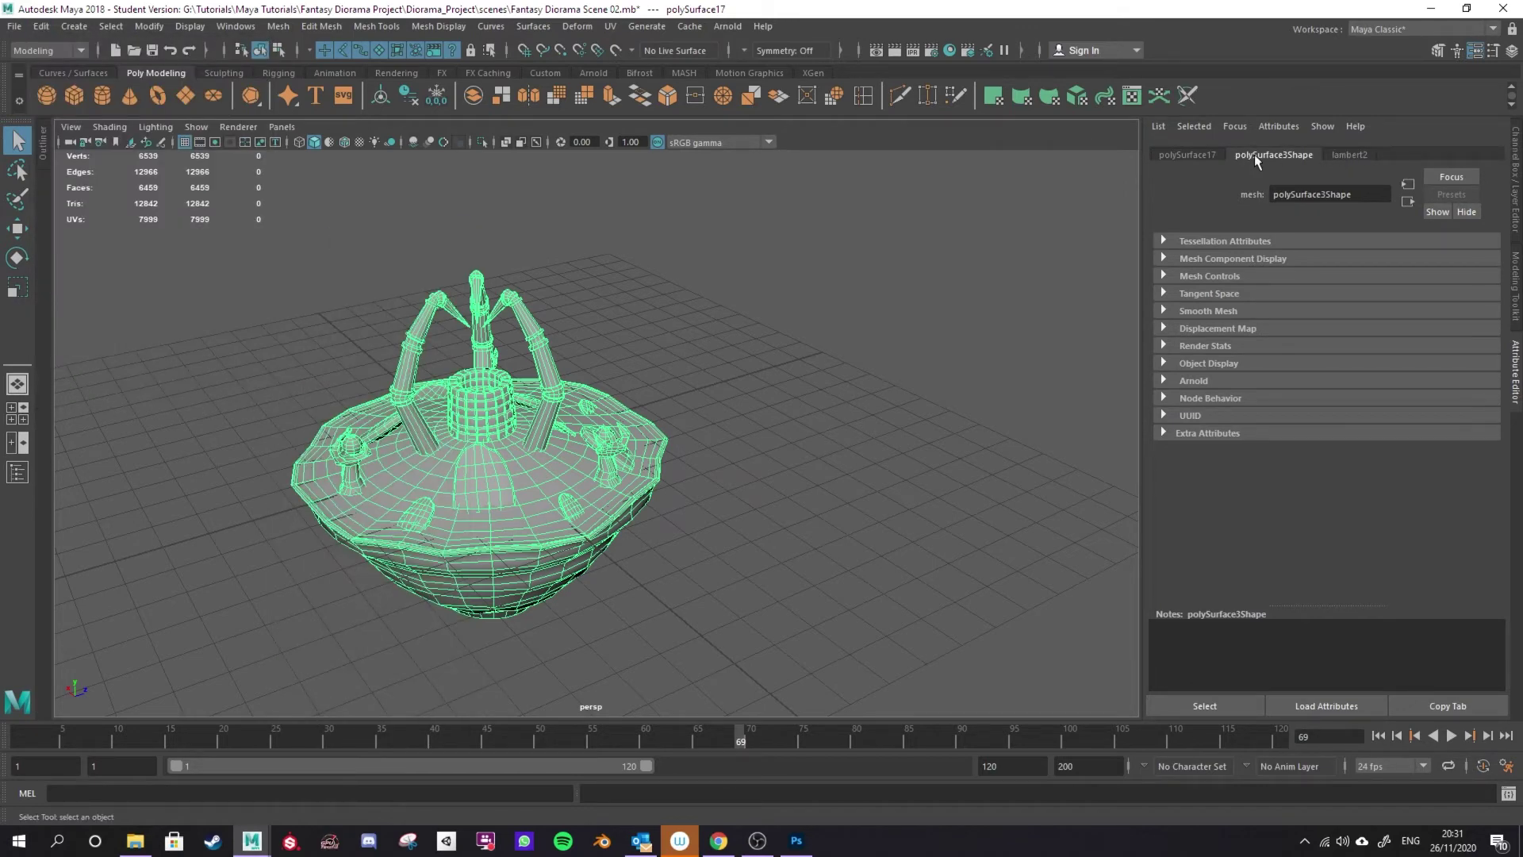
Rename the diorama mesh's new Lambert material as Diorama_Albedo
{"action": "left_click", "coordinate": [1350, 152]}
{"action": "left_click_drag", "start_coordinate": [1328, 196], "coordinate": [1151, 187]}
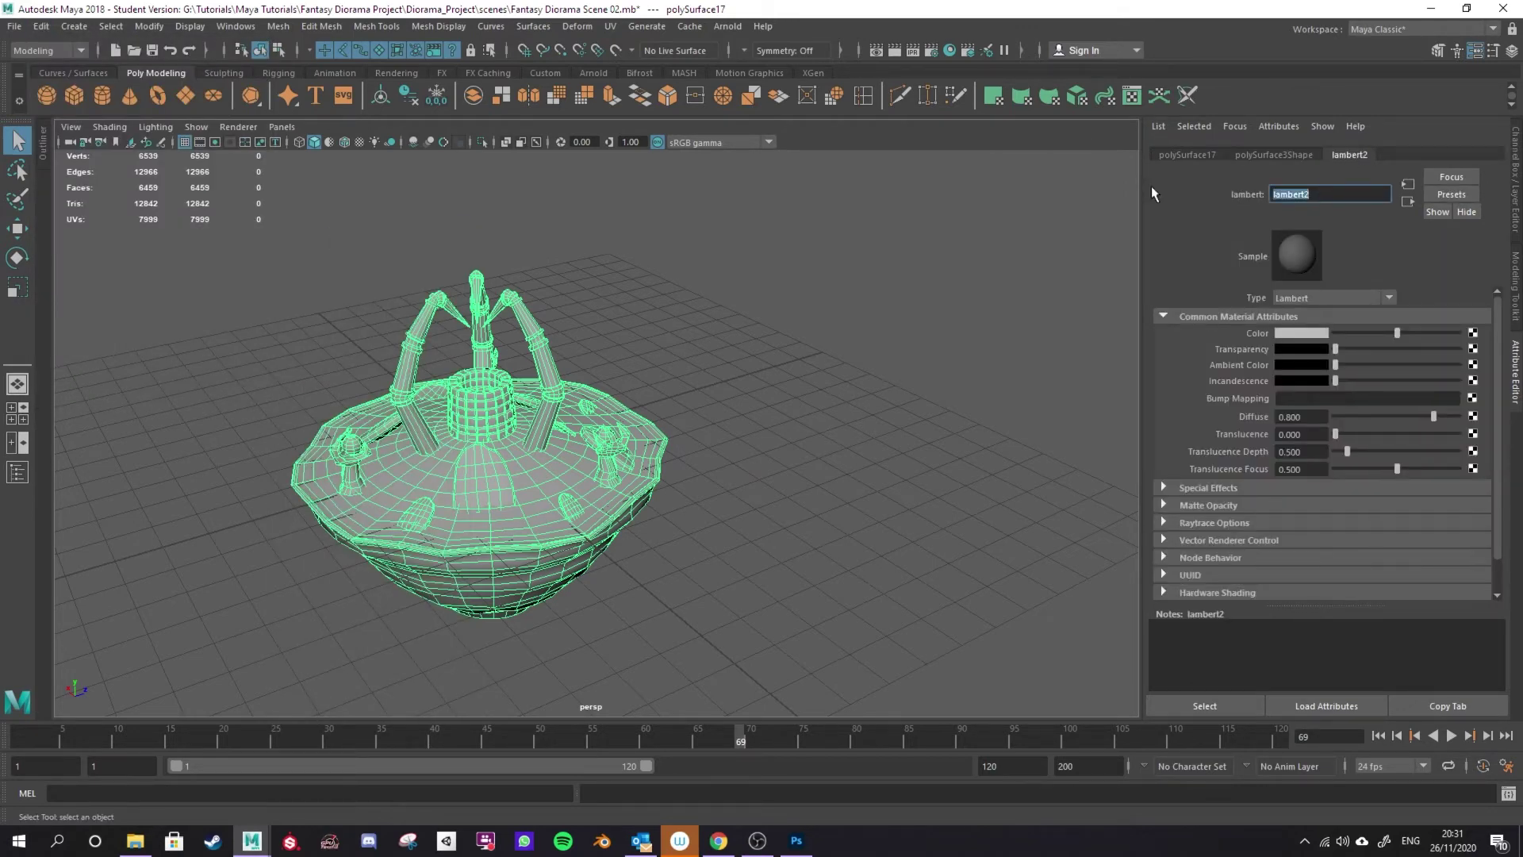
{"action": "type", "text": "Diorama_Albedo"}
{"action": "key", "text": "Return"}
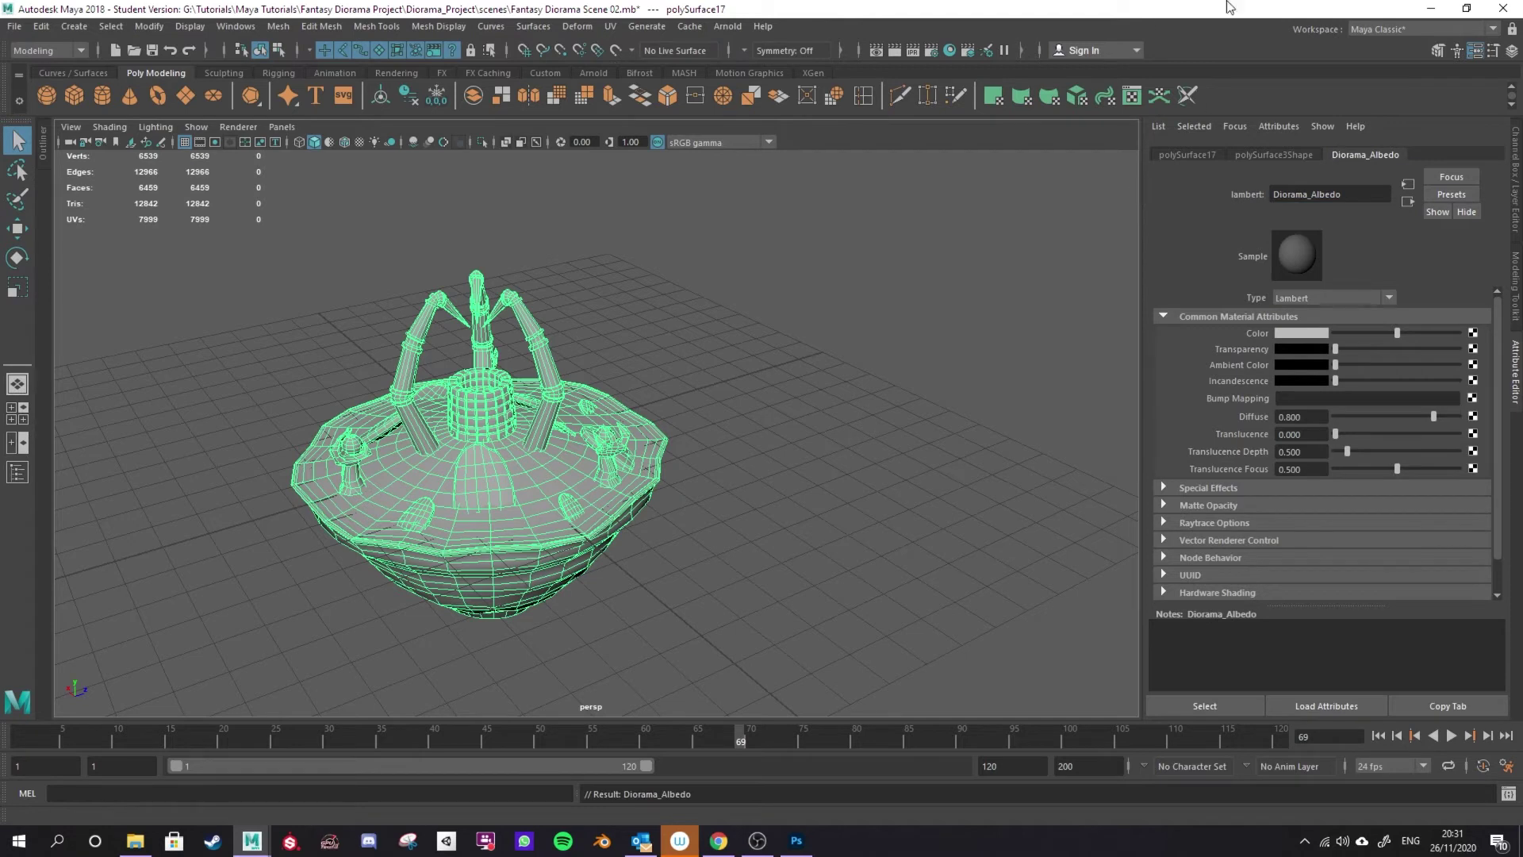
Change the Lambert material's name to Diorama_Material
{"action": "left_click_drag", "start_coordinate": [1345, 196], "coordinate": [1311, 194]}
{"action": "key", "text": "Return"}
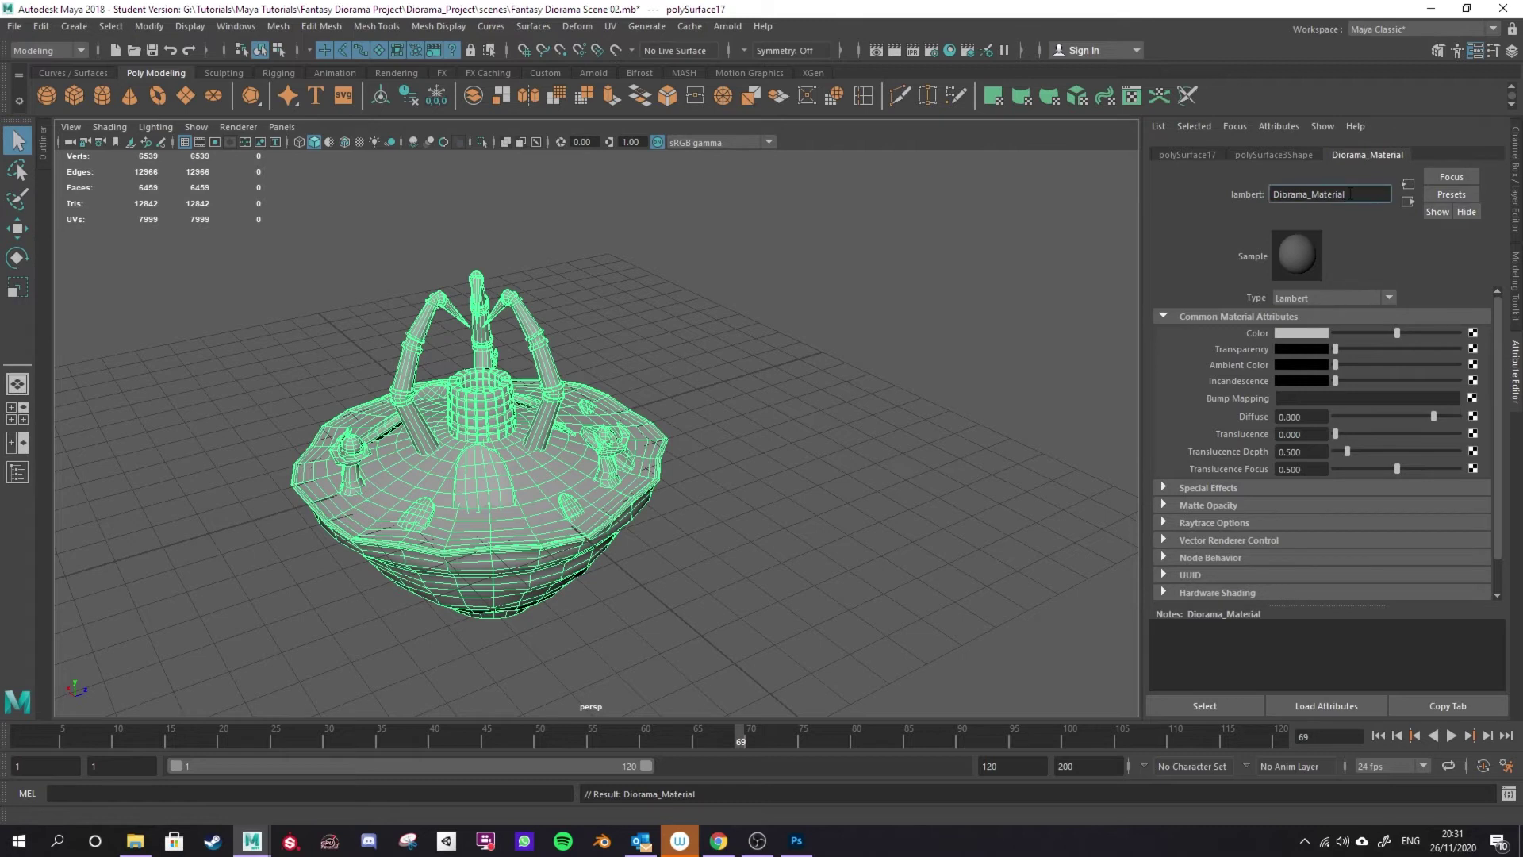
{"action": "key", "text": "Return"}
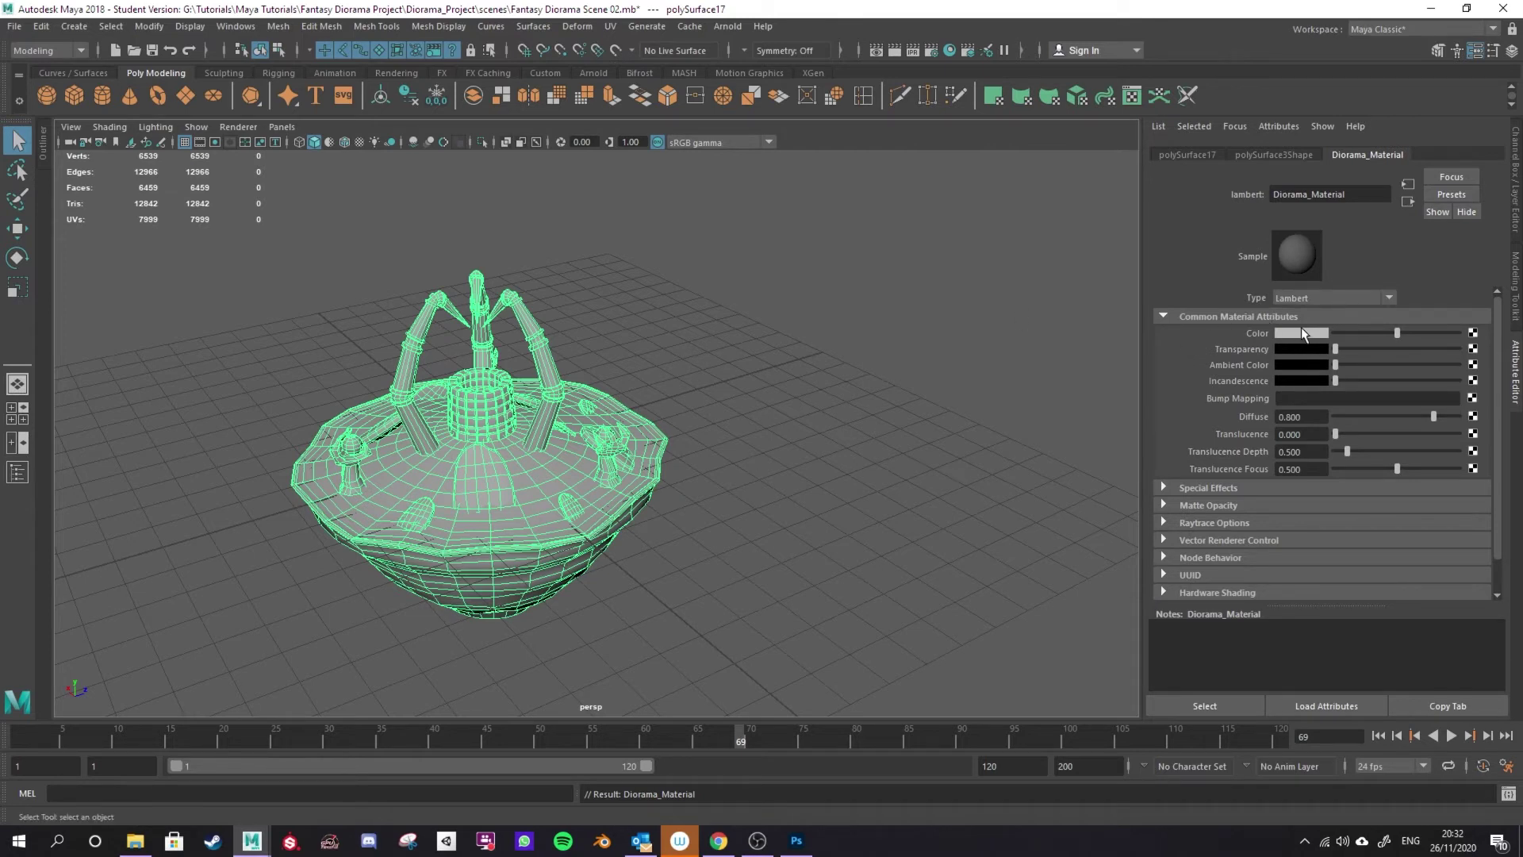
Map a File texture to the material's Color and load Diorama_Albedo.png from the Diorama_Project images folder
{"action": "left_click", "coordinate": [1473, 333]}
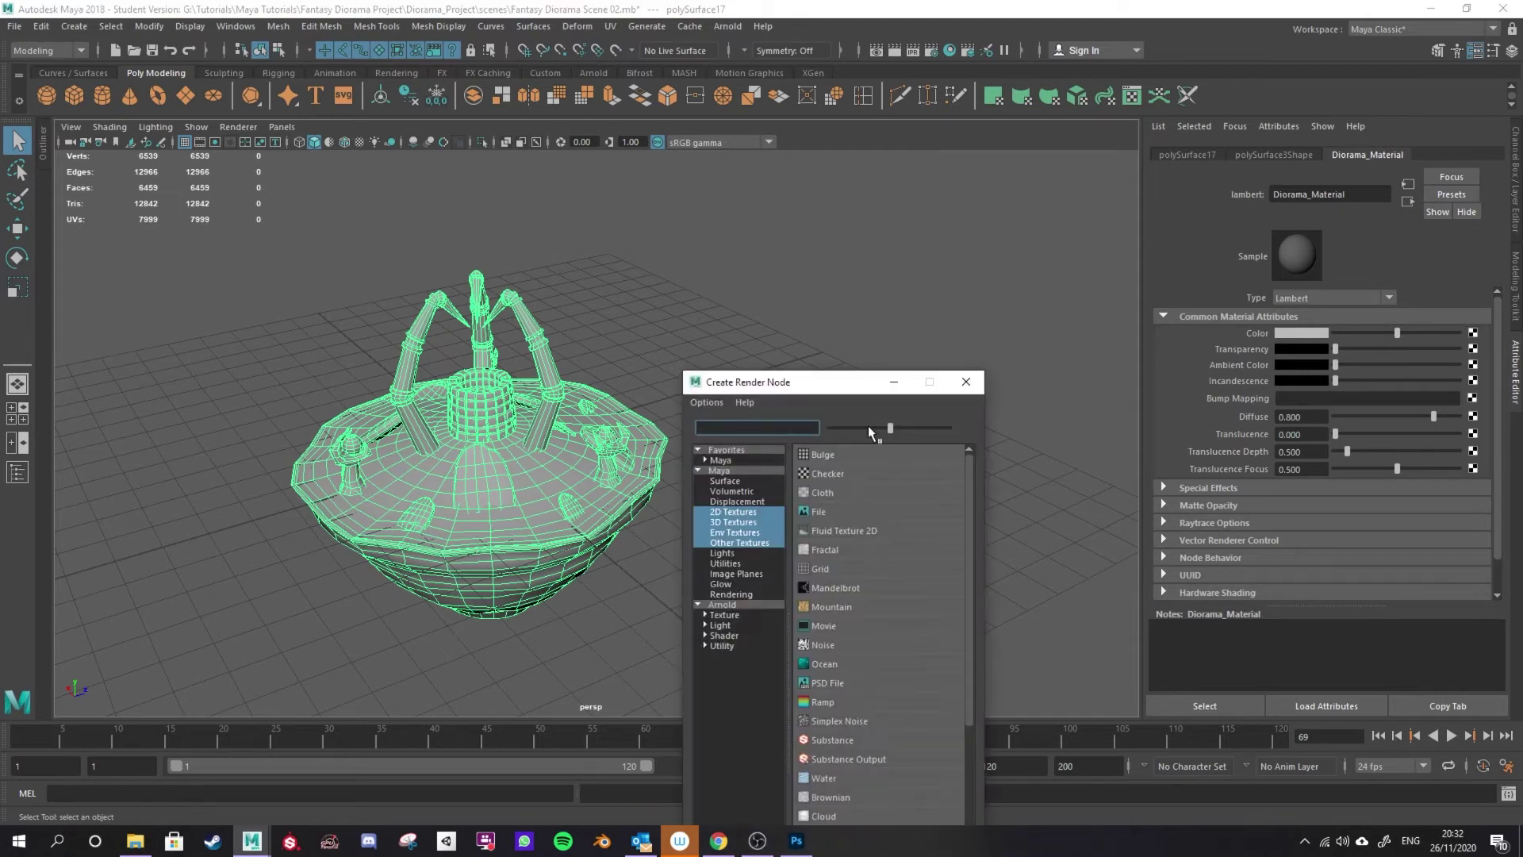
{"action": "left_click", "coordinate": [820, 511]}
{"action": "left_click", "coordinate": [1477, 371]}
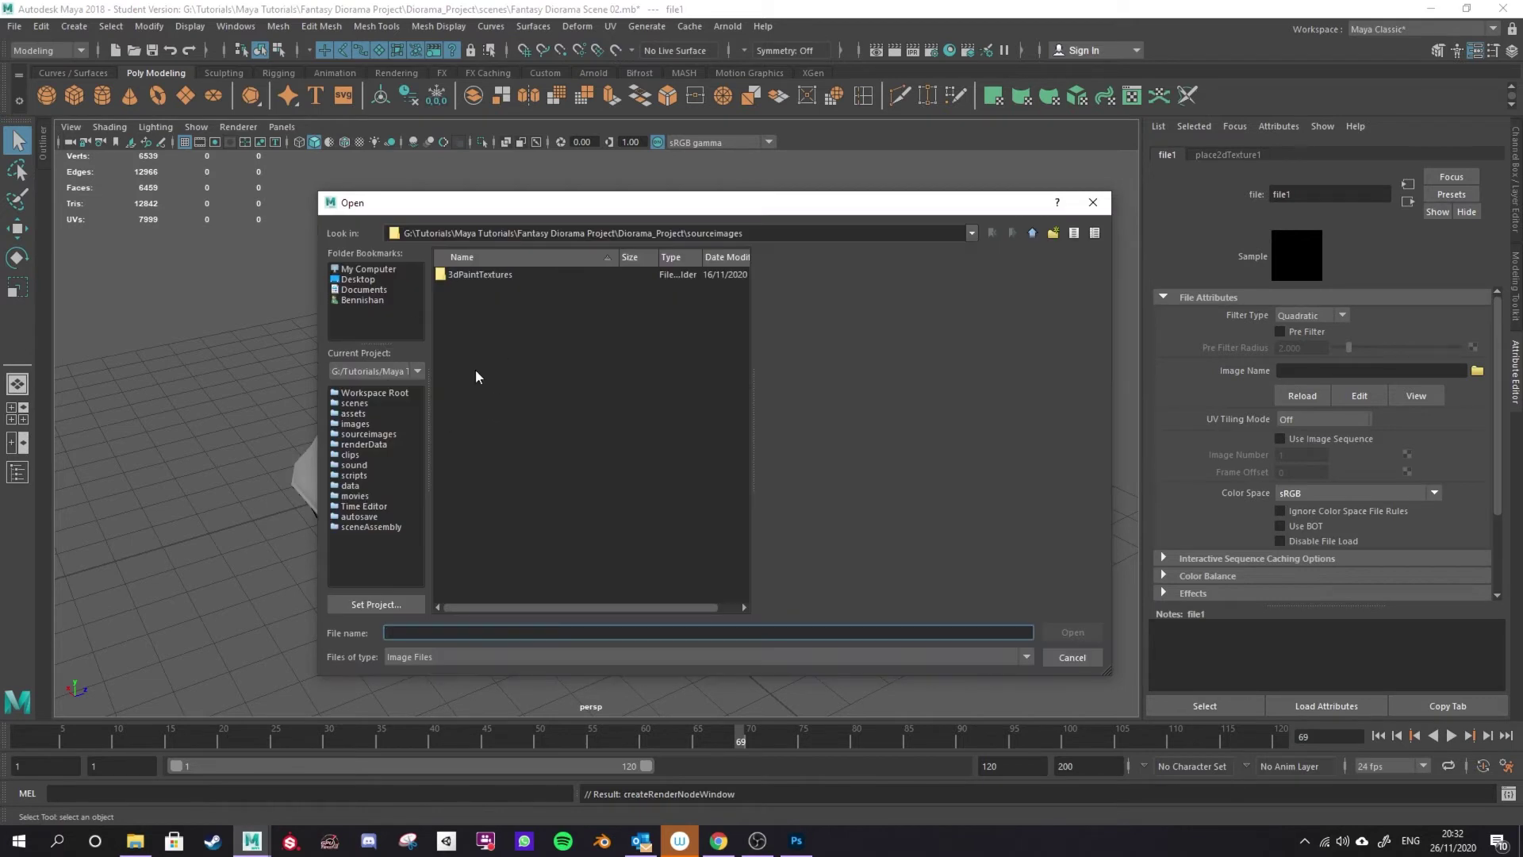
{"action": "left_click_drag", "start_coordinate": [687, 232], "coordinate": [948, 247]}
{"action": "key", "text": "BackSpace"}
{"action": "key", "text": "Return"}
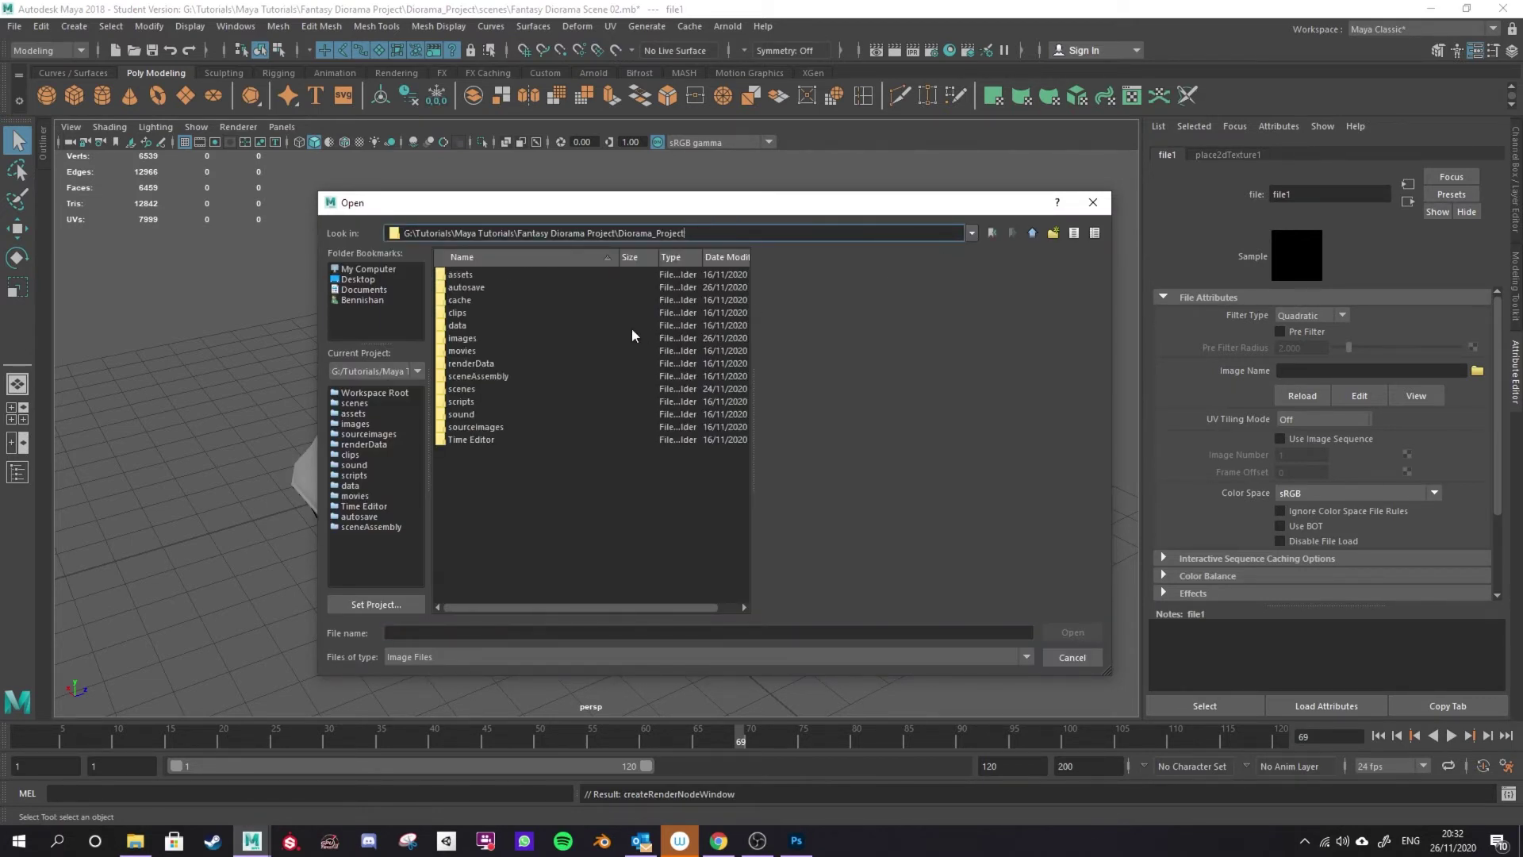
{"action": "double_click", "coordinate": [474, 337]}
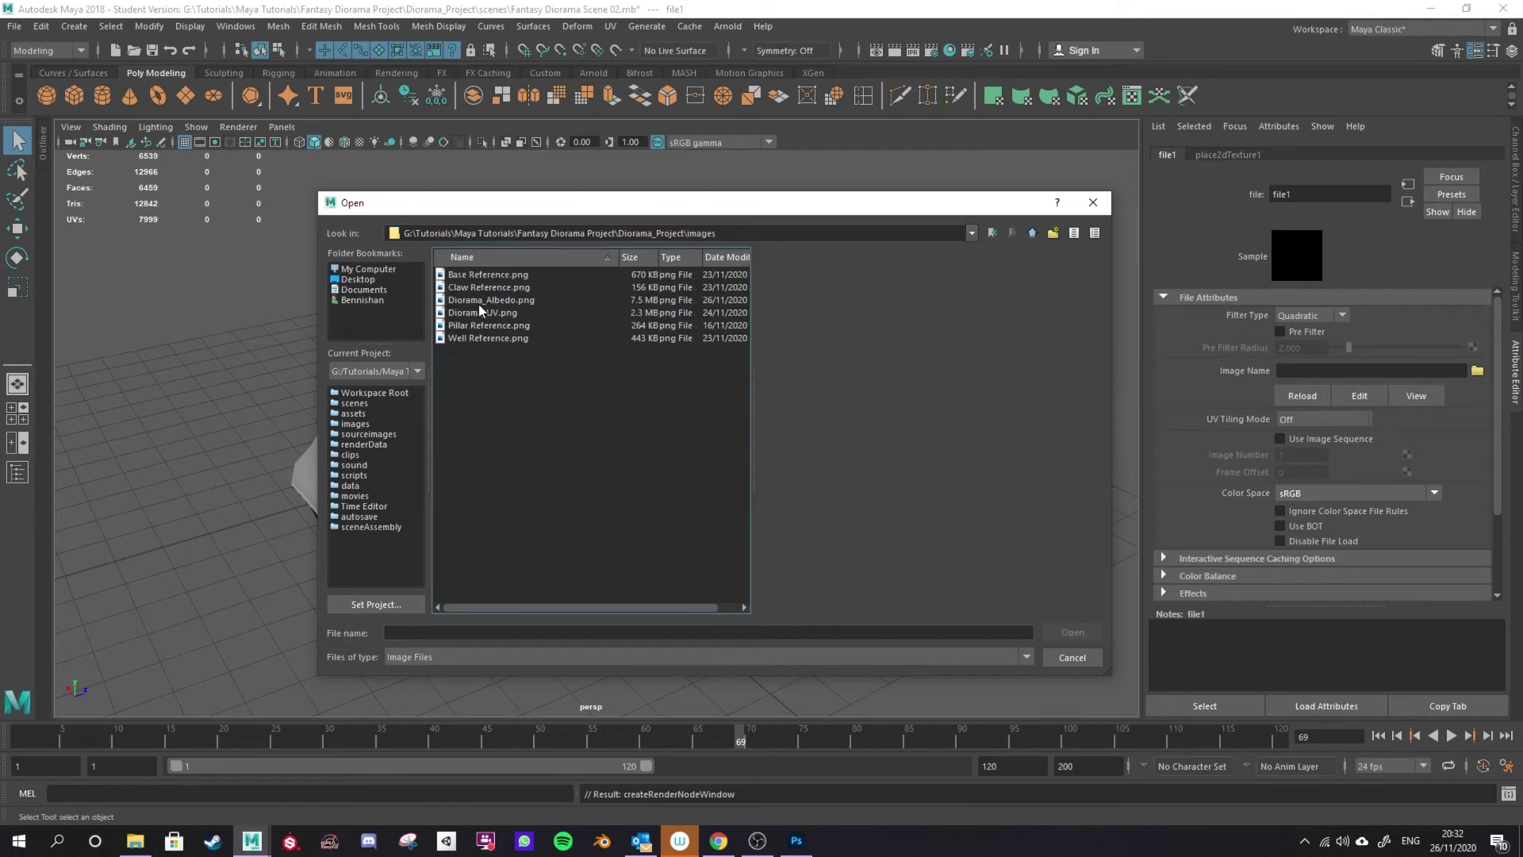
{"action": "left_click", "coordinate": [478, 302]}
{"action": "left_click", "coordinate": [1060, 631]}
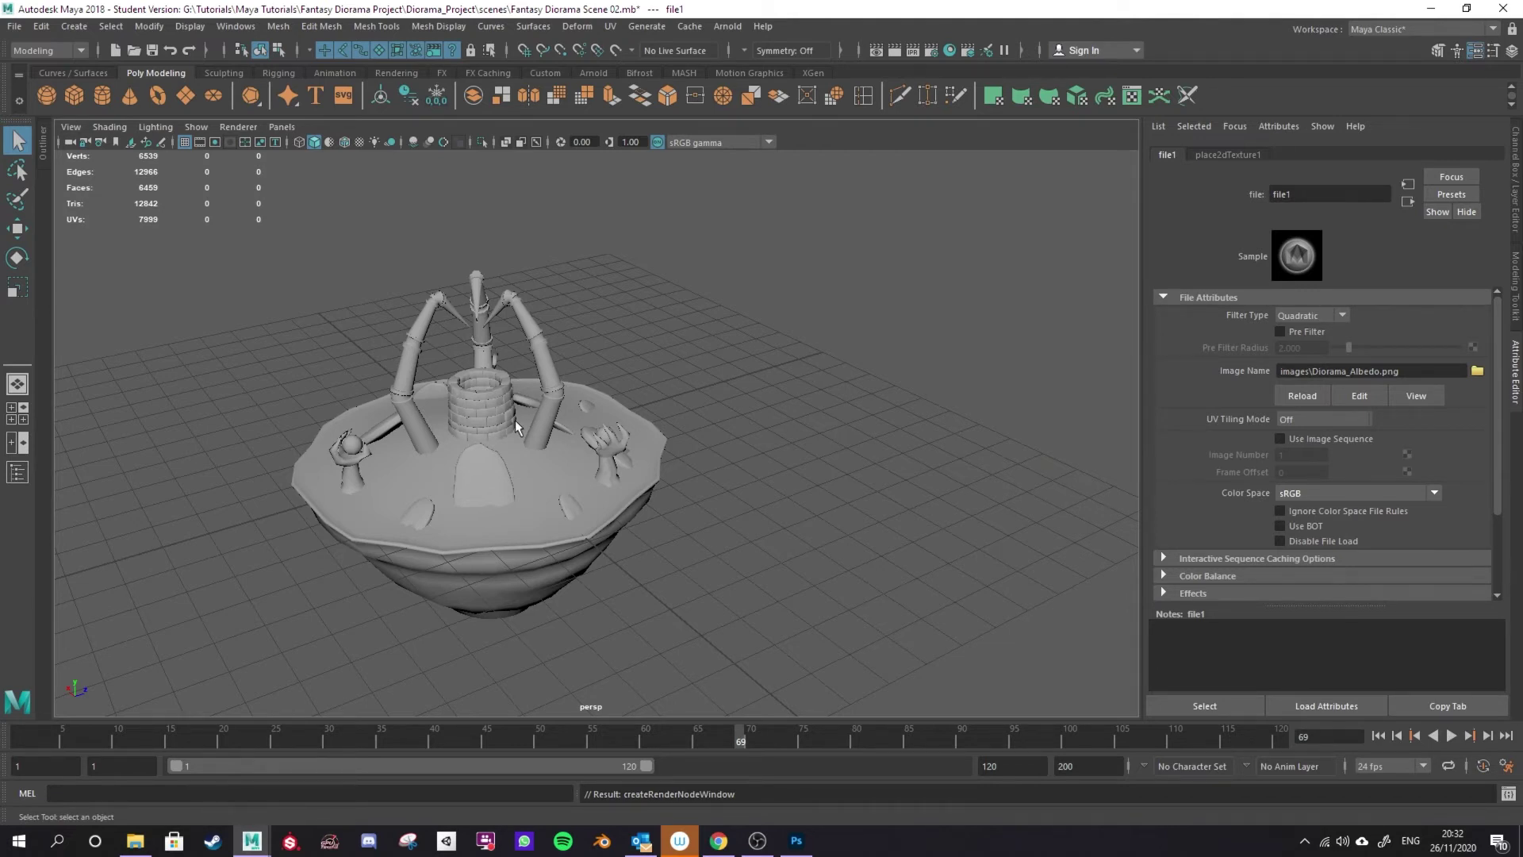
Cycle the viewport display through wireframe and shaded modes to textured mode, showing the albedo on the diorama
{"action": "key", "text": "4"}
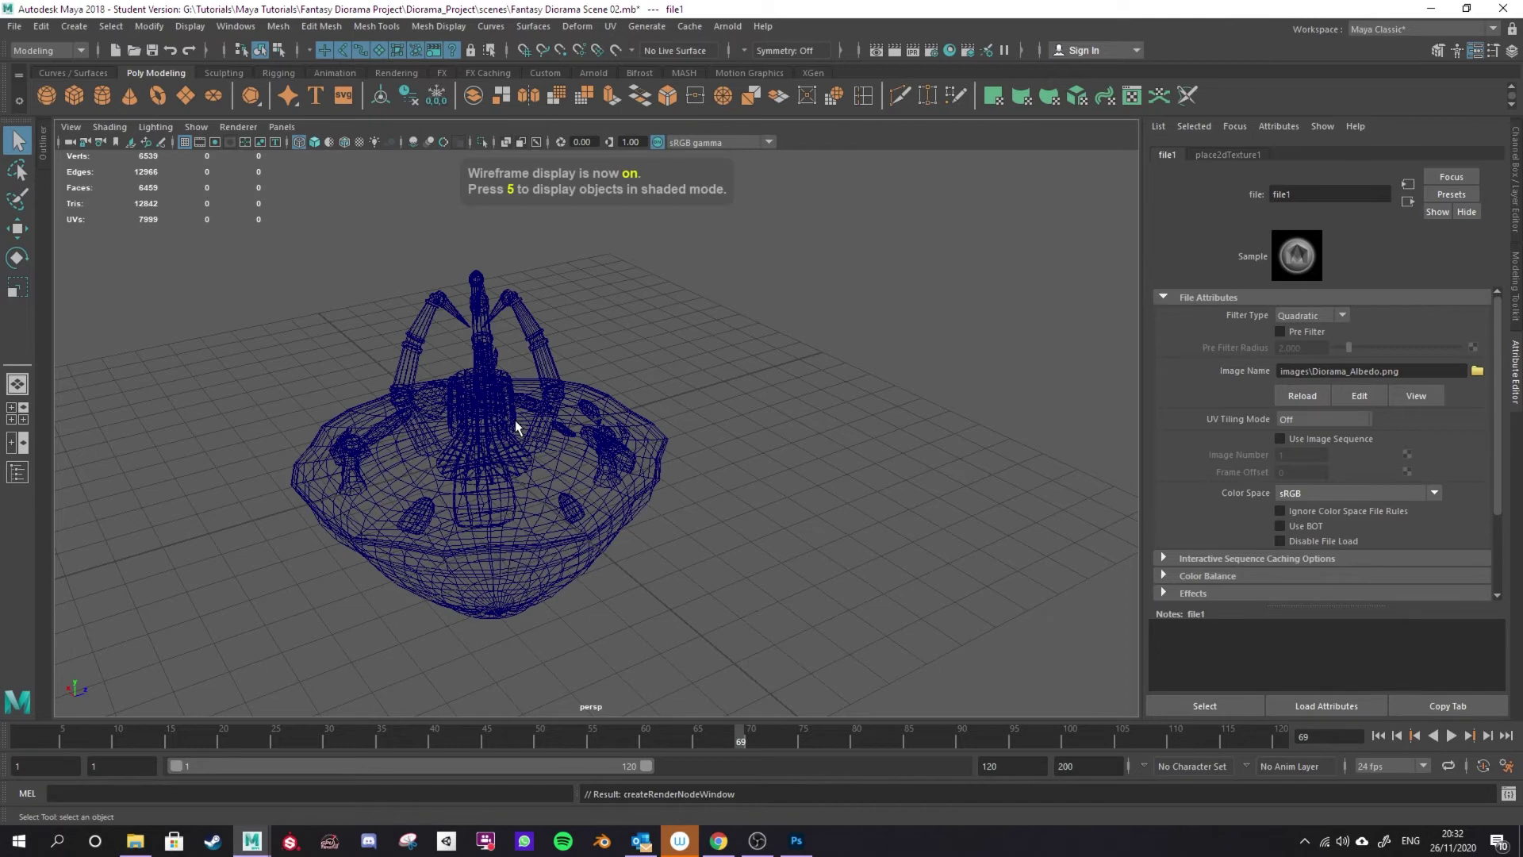
{"action": "key", "text": "5"}
{"action": "key", "text": "6"}
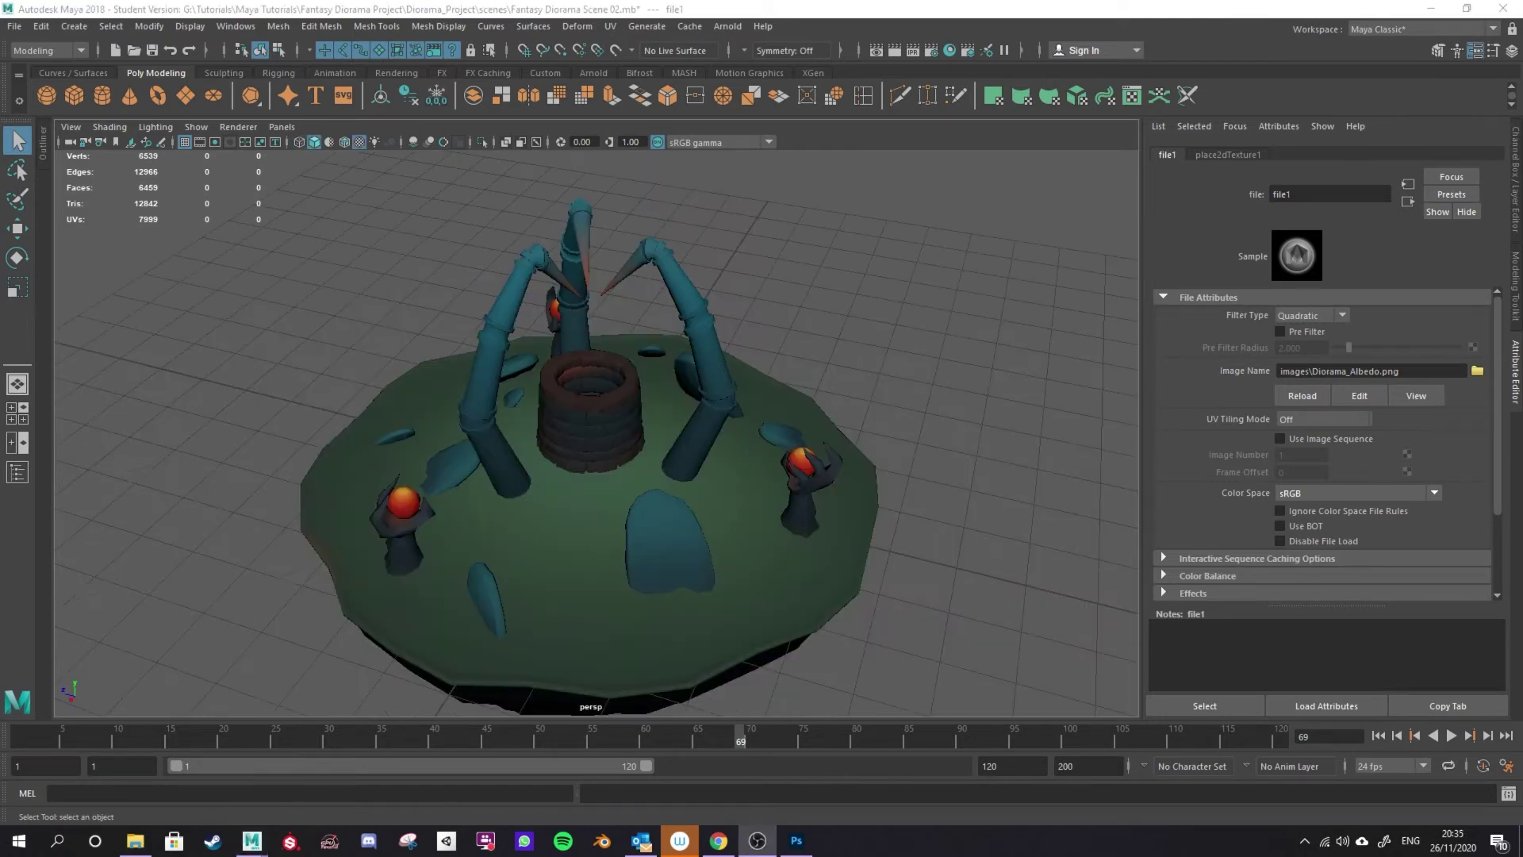
Examine the painted texture on the well's upper bricks and down inside its glowing interior
{"action": "left_click_drag", "start_coordinate": [732, 492], "coordinate": [683, 465]}
{"action": "scroll", "coordinate": [625, 480], "scroll_direction": "up", "scroll_amount": 5}
{"action": "scroll", "coordinate": [563, 550], "scroll_direction": "down", "scroll_amount": 5}
{"action": "scroll", "coordinate": [549, 587], "scroll_direction": "up", "scroll_amount": 5}
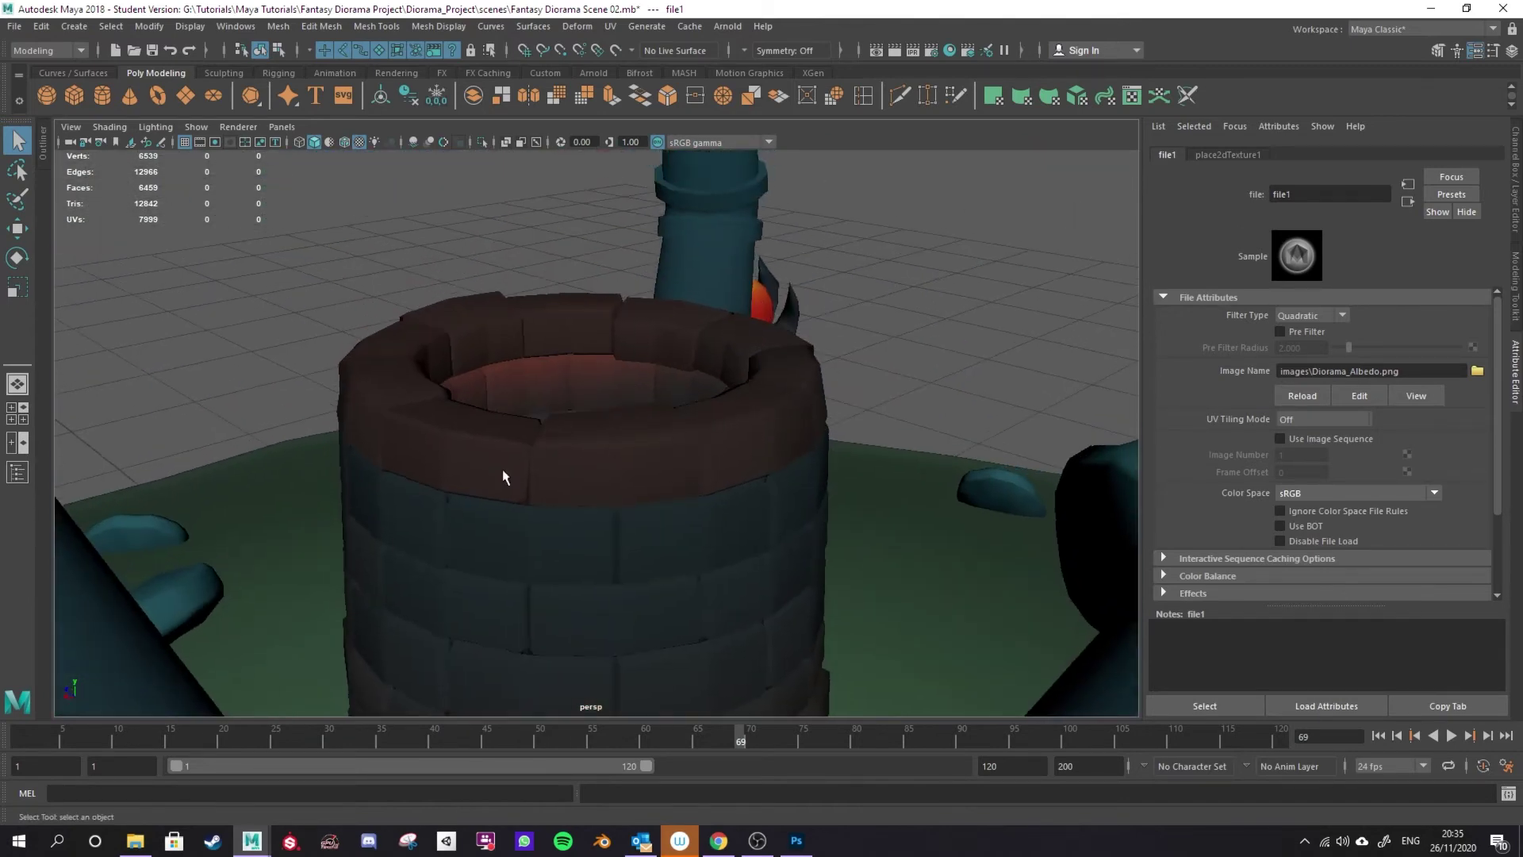
{"action": "left_click_drag", "start_coordinate": [660, 538], "coordinate": [597, 423]}
{"action": "scroll", "coordinate": [510, 544], "scroll_direction": "up", "scroll_amount": 3}
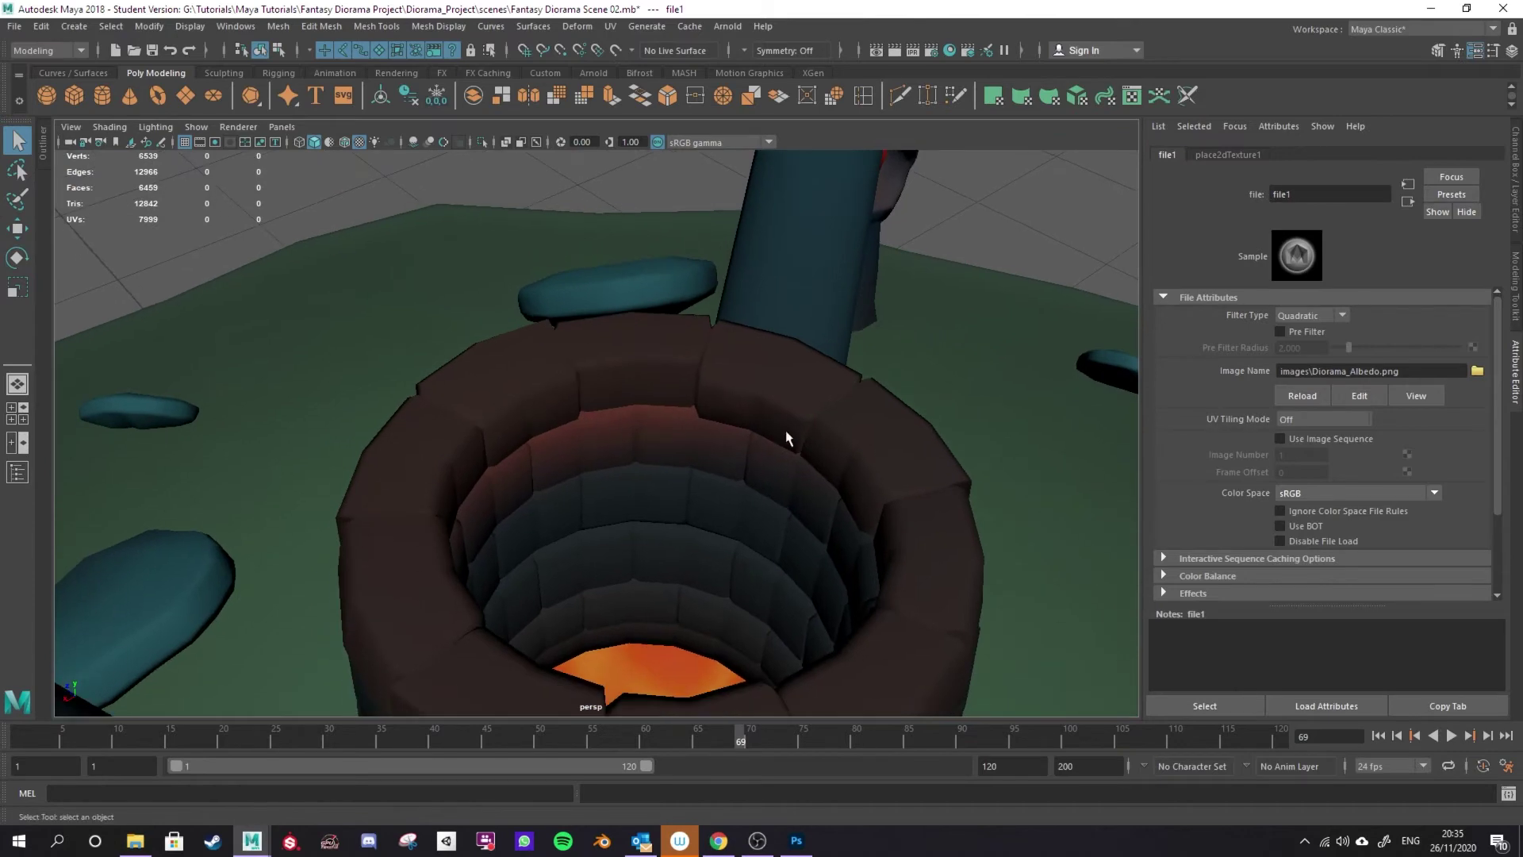
Inspect the rim of the island base and the glow painted on a claw around its orb
{"action": "scroll", "coordinate": [616, 501], "scroll_direction": "down", "scroll_amount": 8}
{"action": "left_click_drag", "start_coordinate": [687, 561], "coordinate": [714, 541]}
{"action": "scroll", "coordinate": [714, 540], "scroll_direction": "up", "scroll_amount": 5}
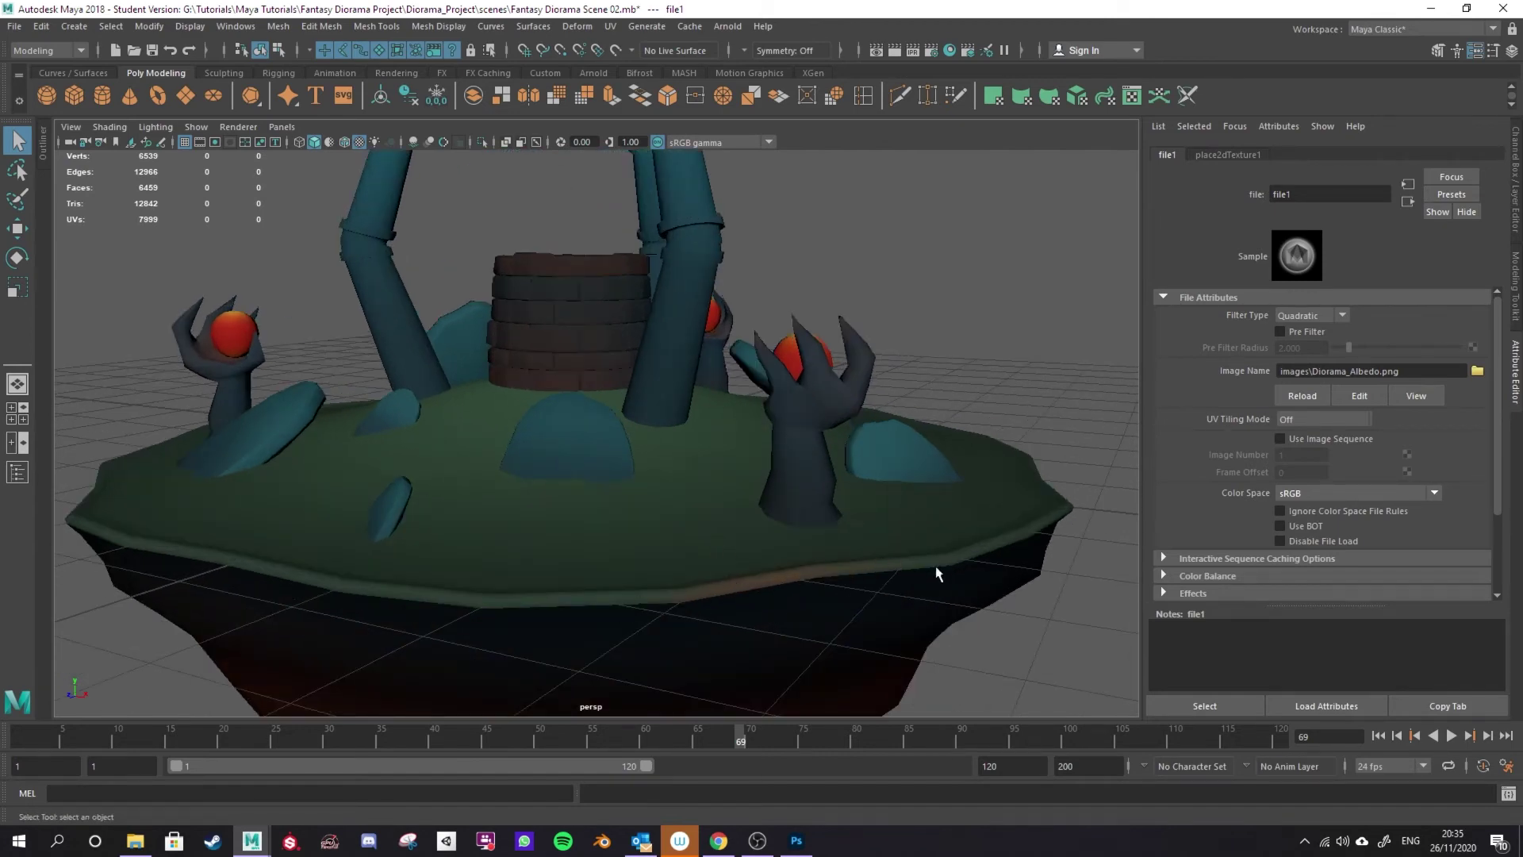
{"action": "left_click_drag", "start_coordinate": [654, 520], "coordinate": [552, 561], "text": "alt"}
{"action": "scroll", "coordinate": [632, 545], "scroll_direction": "up", "scroll_amount": 7}
{"action": "left_click_drag", "start_coordinate": [296, 492], "coordinate": [523, 452], "text": "alt"}
{"action": "scroll", "coordinate": [627, 444], "scroll_direction": "up", "scroll_amount": 5}
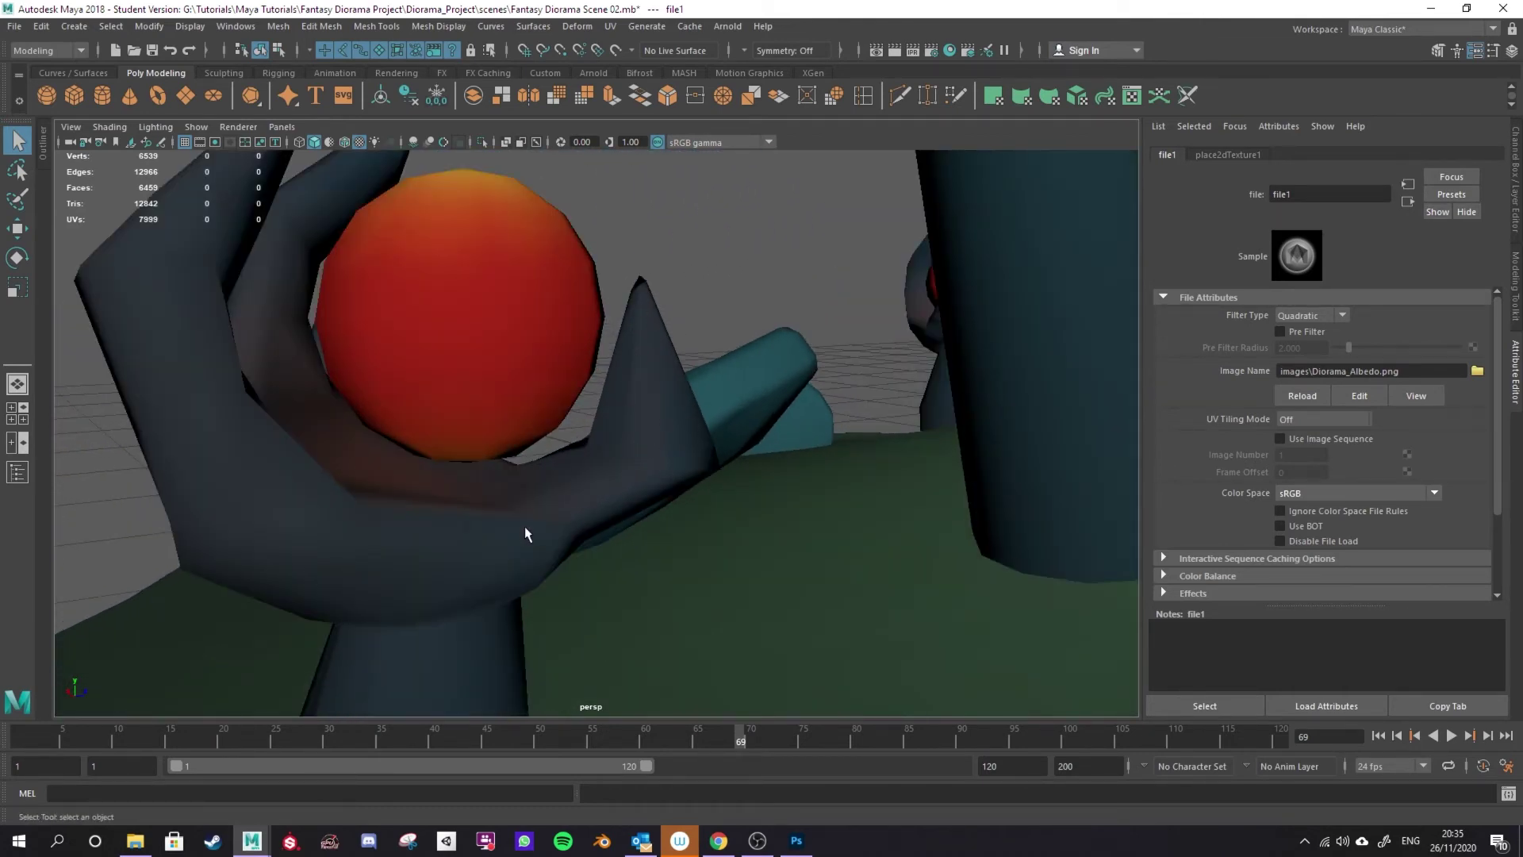
Inspect the textured rocks, pillars and the outer brick rows of the well from several angles
{"action": "scroll", "coordinate": [525, 534], "scroll_direction": "down", "scroll_amount": 10}
{"action": "mouse_move", "coordinate": [720, 525]}
{"action": "left_mouse_down", "text": "alt"}
{"action": "mouse_move", "coordinate": [629, 540]}
{"action": "mouse_move", "coordinate": [687, 555]}
{"action": "mouse_move", "coordinate": [485, 443]}
{"action": "mouse_move", "coordinate": [825, 659]}
{"action": "mouse_move", "coordinate": [965, 646]}
{"action": "mouse_move", "coordinate": [1001, 621]}
{"action": "mouse_move", "coordinate": [397, 588]}
{"action": "mouse_move", "coordinate": [720, 508]}
{"action": "left_mouse_up", "text": "alt"}
{"action": "scroll", "coordinate": [833, 666], "scroll_direction": "up", "scroll_amount": 5}
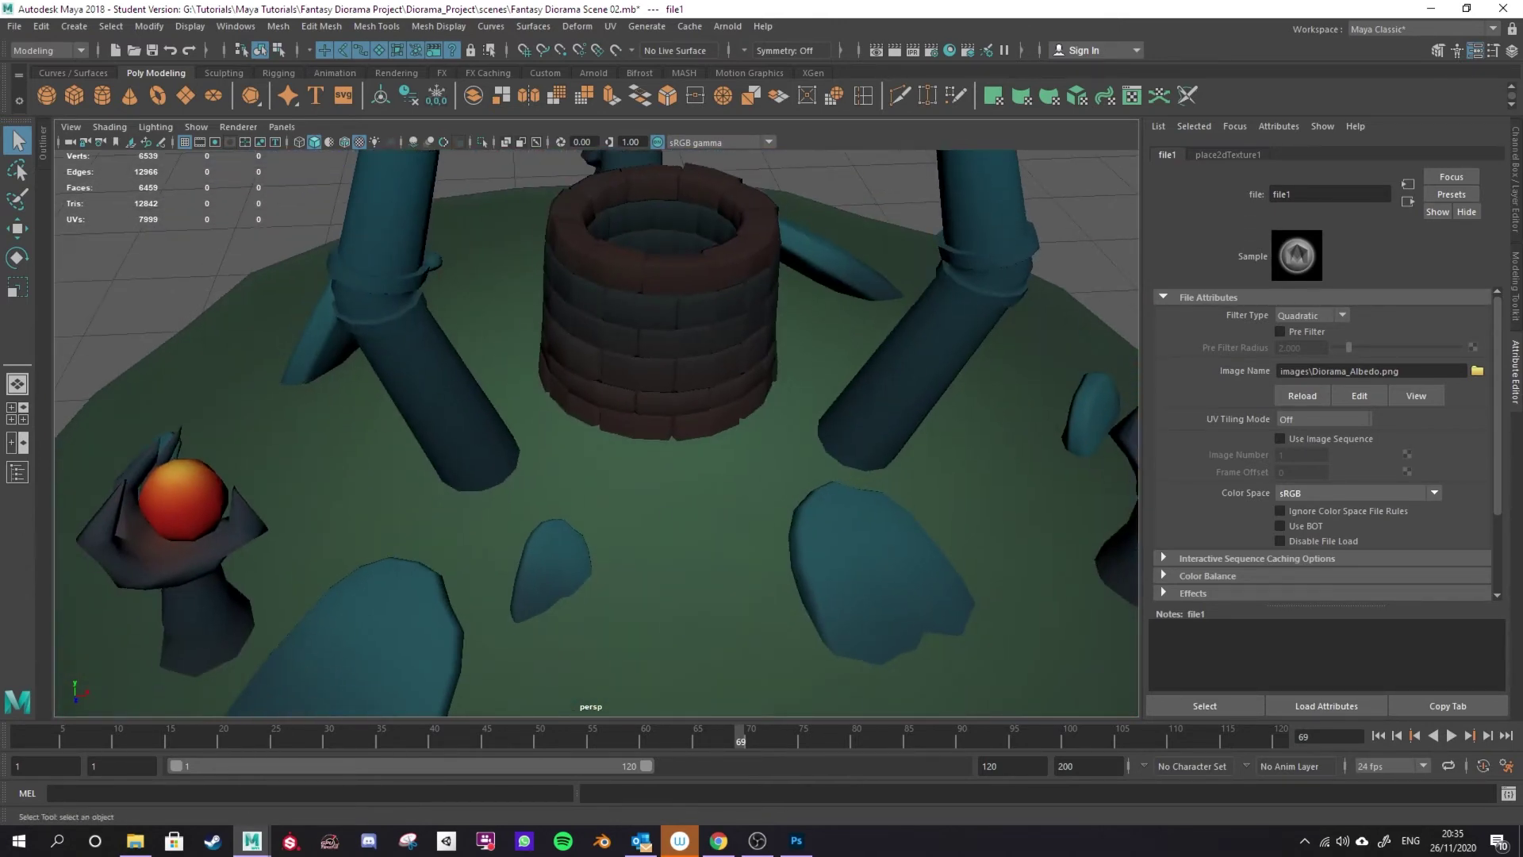
{"action": "left_click_drag", "start_coordinate": [680, 362], "coordinate": [646, 422], "text": "alt"}
{"action": "scroll", "coordinate": [580, 519], "scroll_direction": "up", "scroll_amount": 4}
{"action": "left_click_drag", "start_coordinate": [684, 595], "coordinate": [670, 353], "text": "alt"}
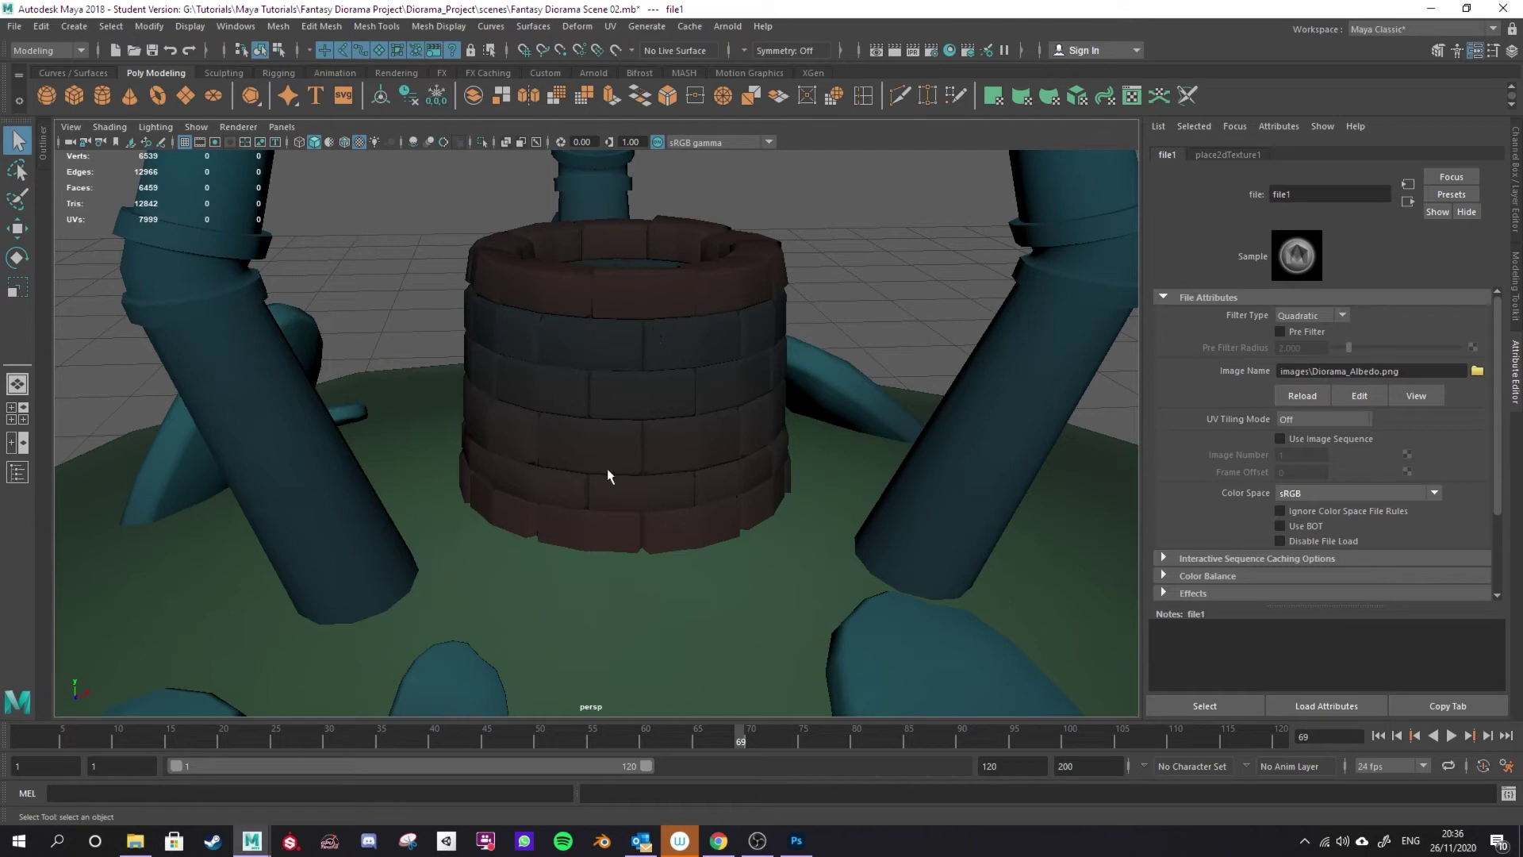
{"action": "left_click_drag", "start_coordinate": [556, 346], "coordinate": [579, 620], "text": "alt"}
{"action": "scroll", "coordinate": [581, 615], "scroll_direction": "down", "scroll_amount": 5}
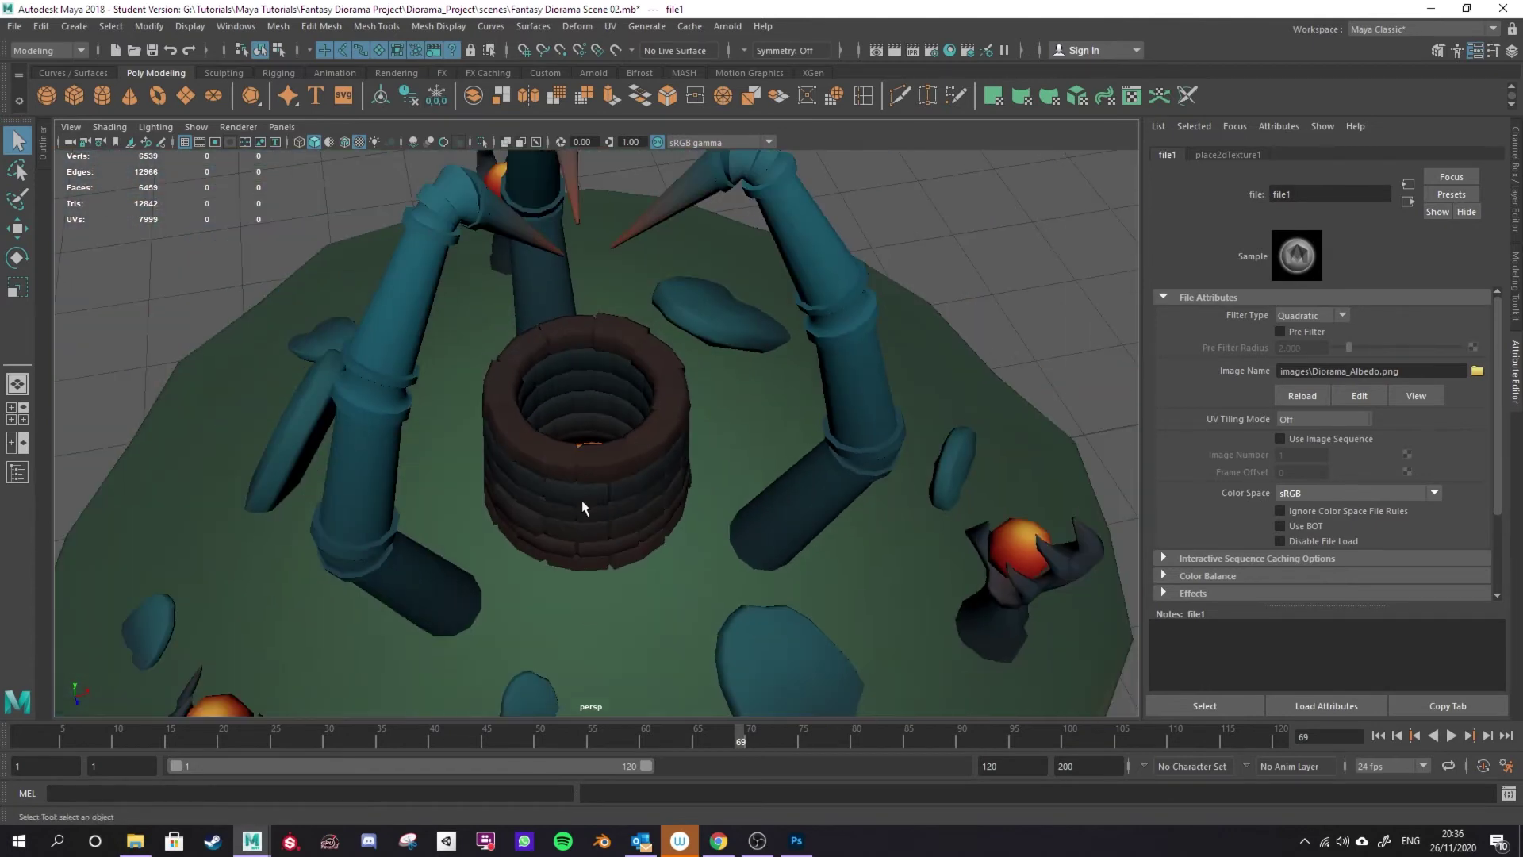
Select the diorama mesh in object mode and bring up the UV Editor
{"action": "left_click", "coordinate": [584, 514]}
{"action": "right_click", "coordinate": [585, 522]}
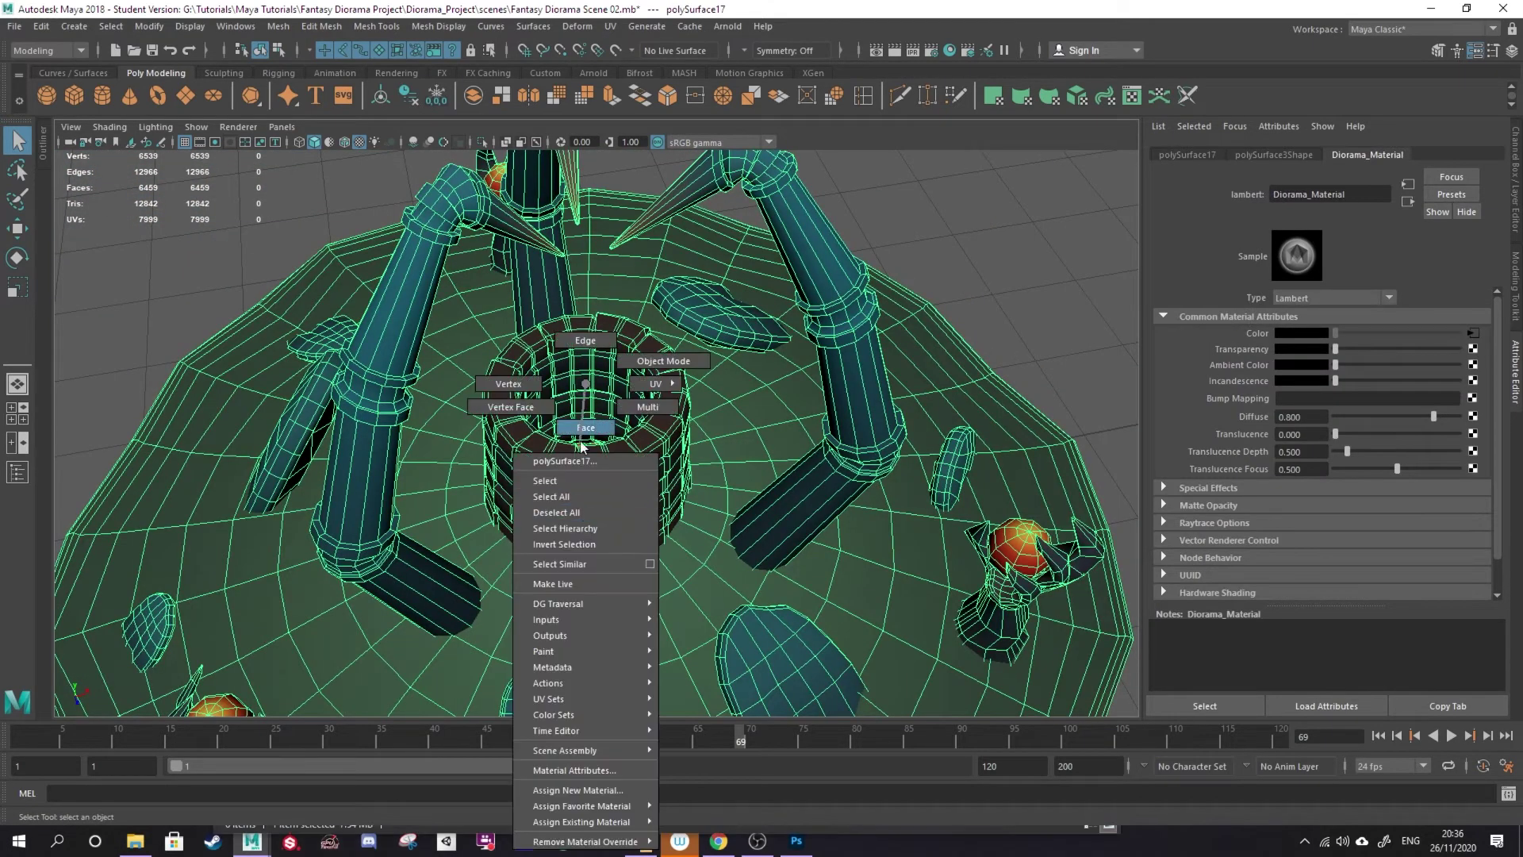
{"action": "left_click", "coordinate": [644, 360]}
{"action": "left_click", "coordinate": [610, 26]}
{"action": "left_click", "coordinate": [642, 55]}
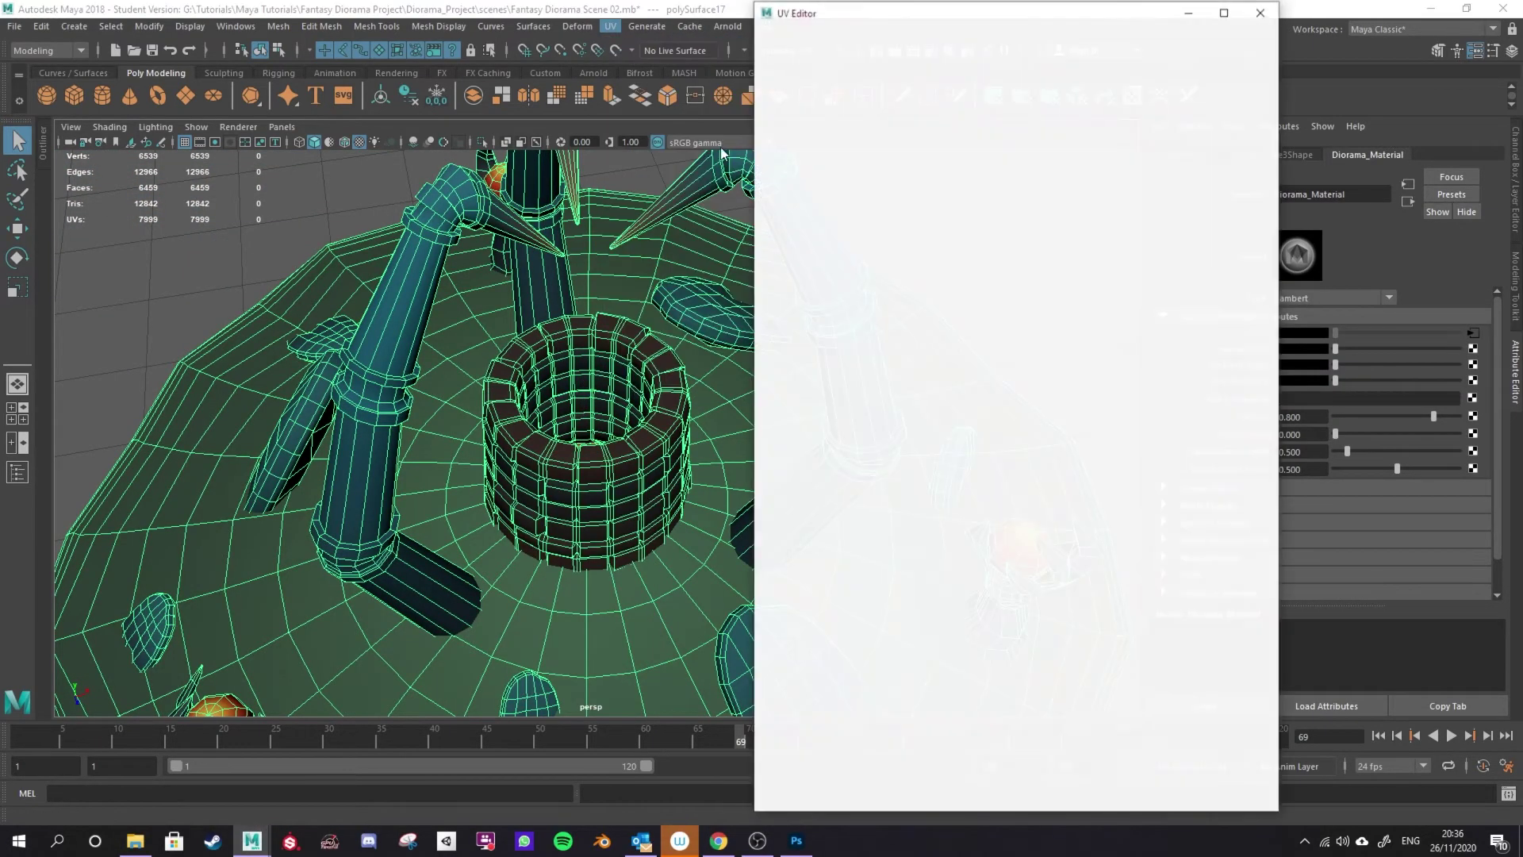
Find the well's brick shells in the UV layout and switch to UV component selection
{"action": "scroll", "coordinate": [932, 592], "scroll_direction": "down", "scroll_amount": 3}
{"action": "left_click_drag", "start_coordinate": [829, 589], "coordinate": [956, 517]}
{"action": "scroll", "coordinate": [956, 515], "scroll_direction": "up", "scroll_amount": 6}
{"action": "left_click_drag", "start_coordinate": [953, 461], "coordinate": [1015, 473]}
{"action": "scroll", "coordinate": [1015, 473], "scroll_direction": "down", "scroll_amount": 3}
{"action": "right_click", "coordinate": [952, 443]}
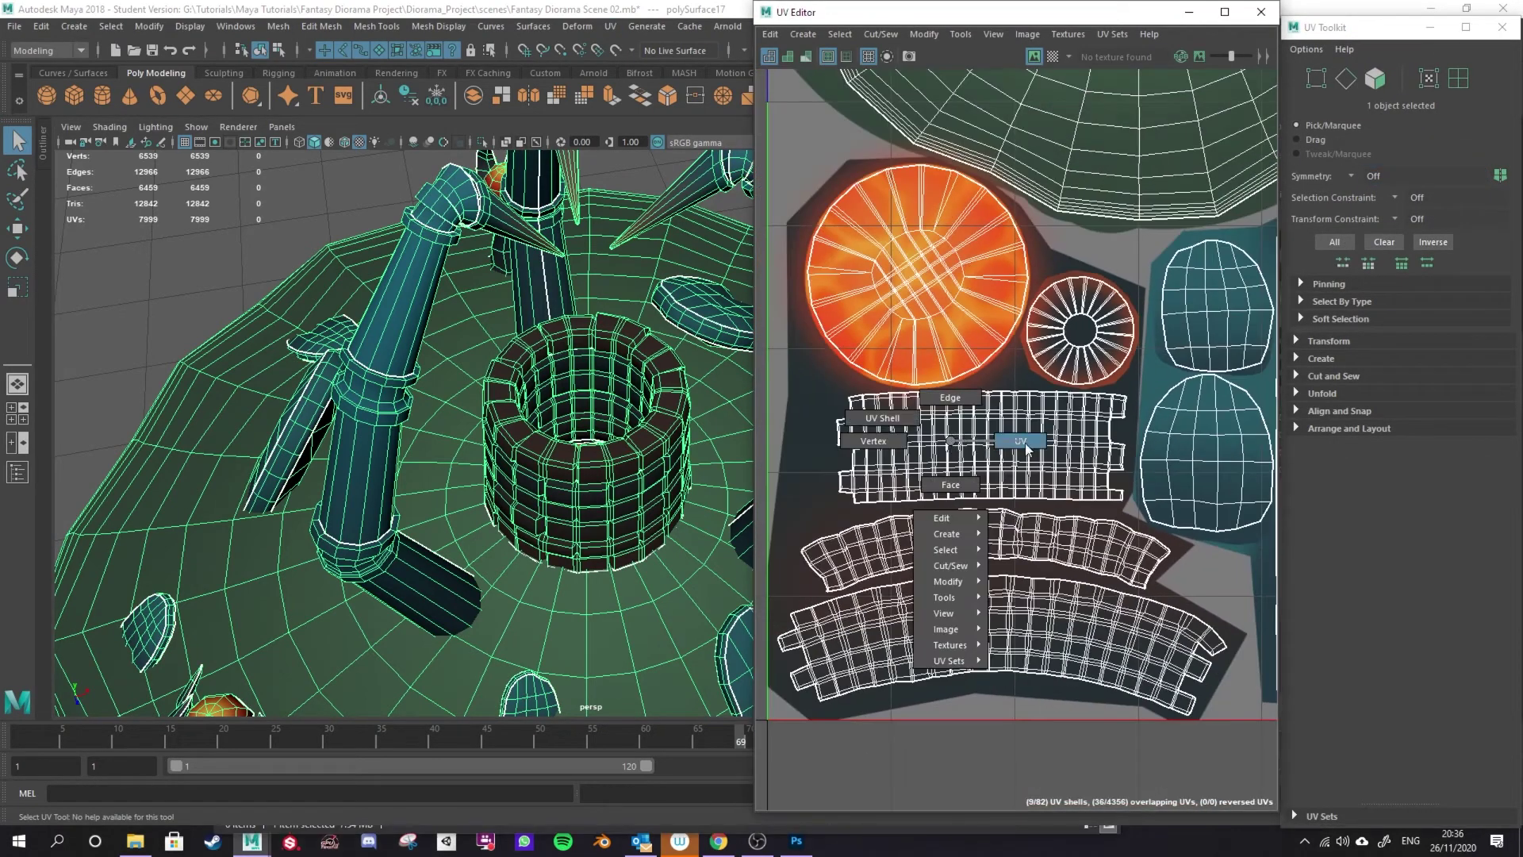
{"action": "left_click", "coordinate": [1025, 443]}
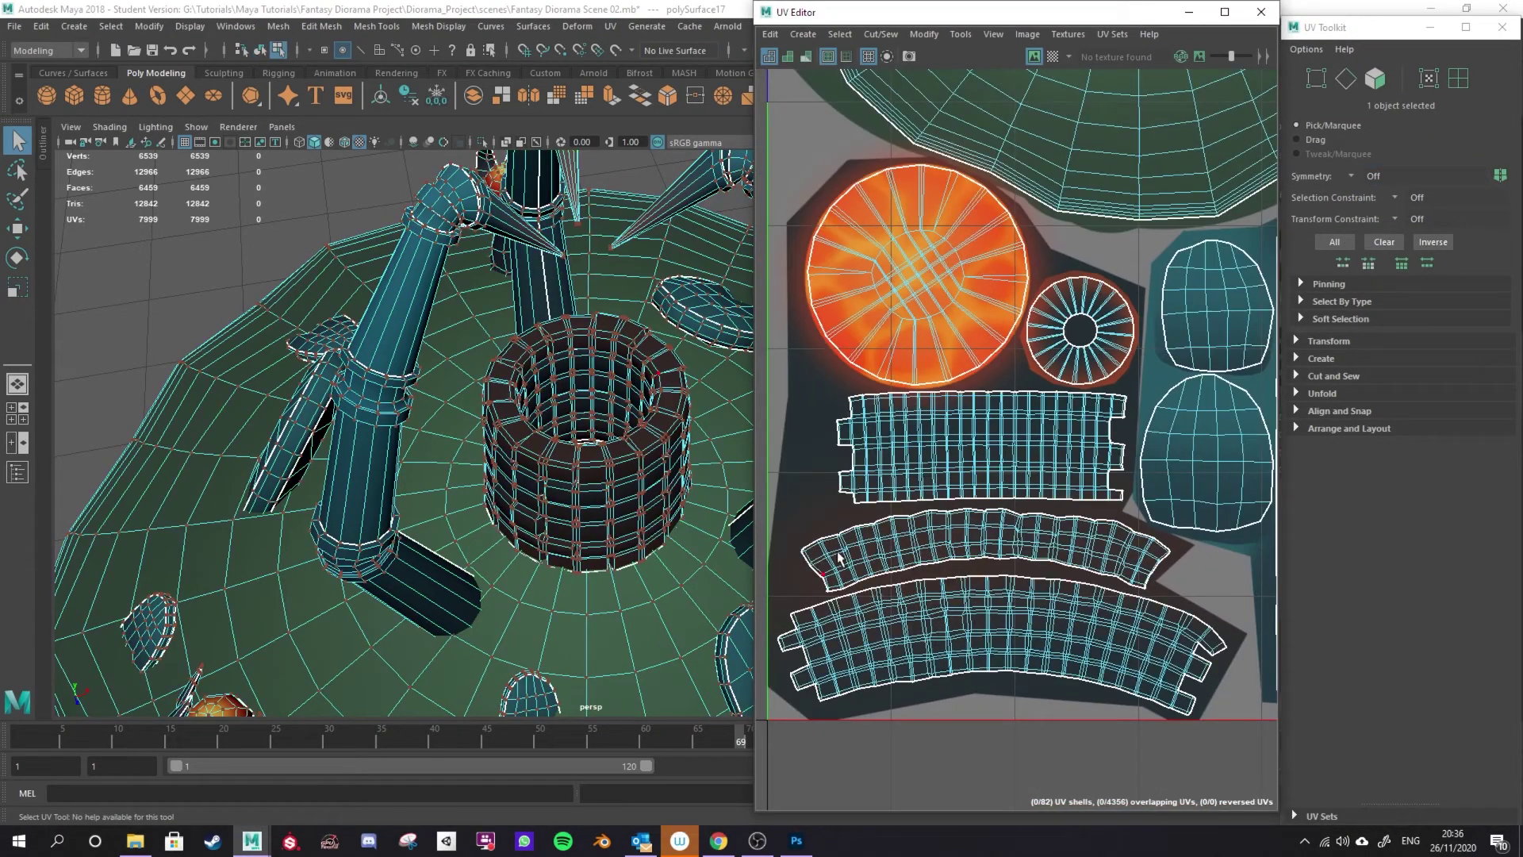
Pick UVs and edges on the well's bricks and shells to compare the model with its UV layout
{"action": "left_click", "coordinate": [609, 494]}
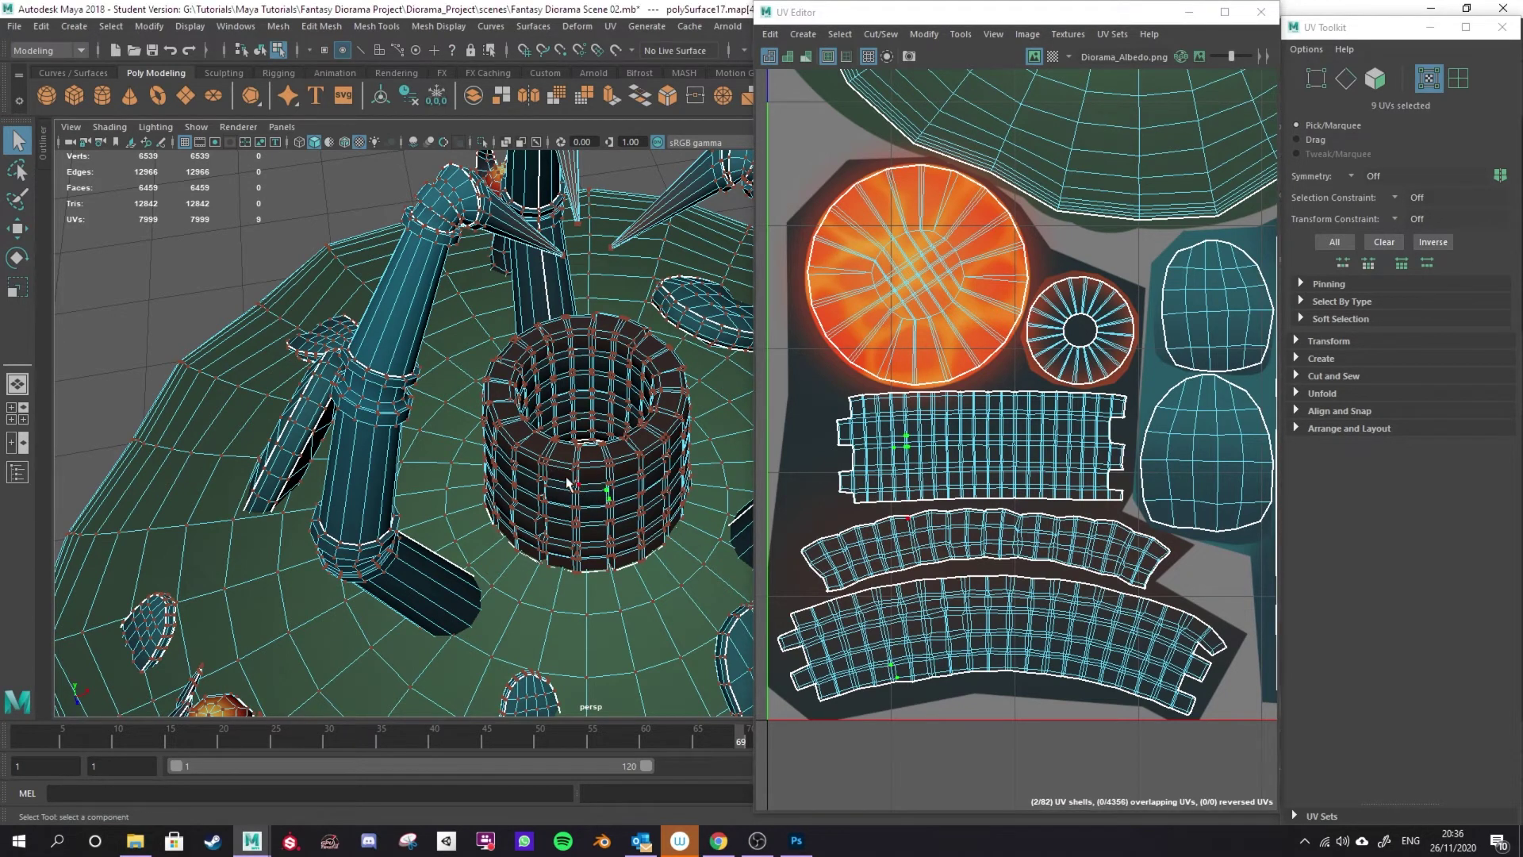
{"action": "left_click_drag", "start_coordinate": [557, 490], "coordinate": [648, 515]}
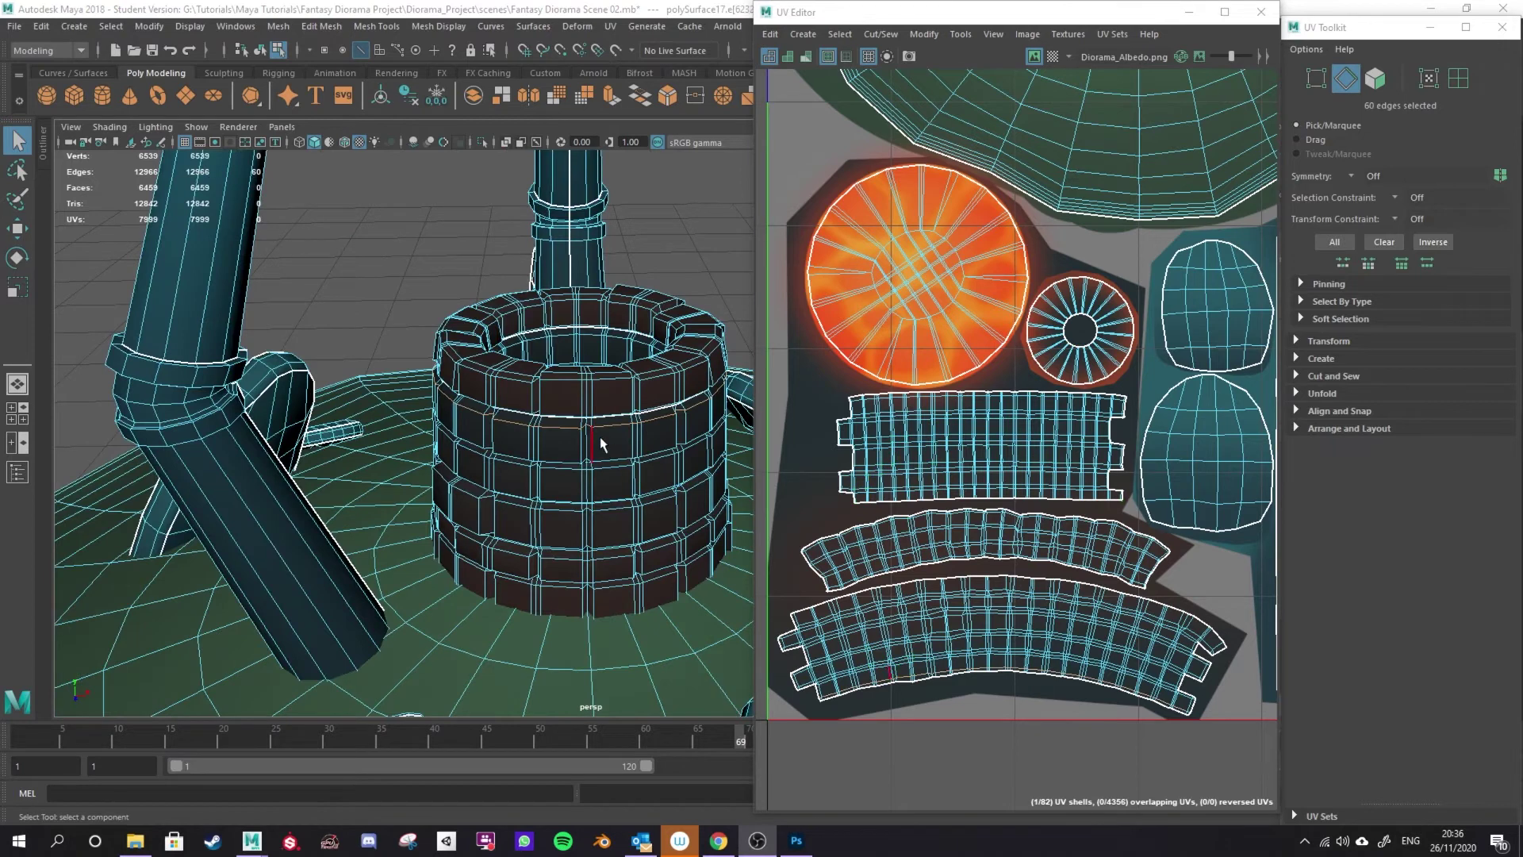
{"action": "left_click", "coordinate": [593, 439]}
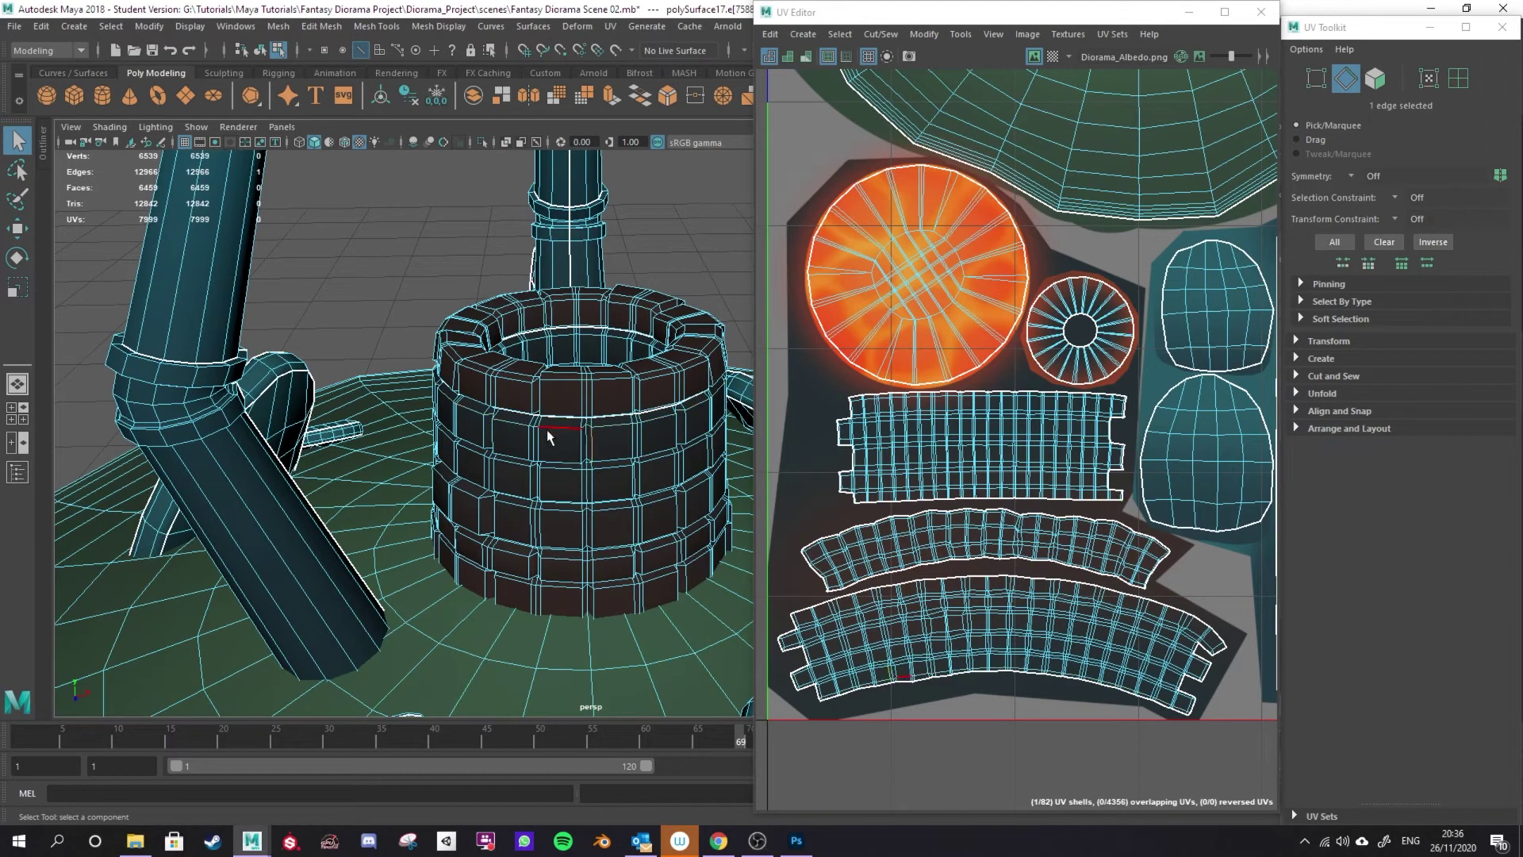
{"action": "double_click", "coordinate": [554, 430]}
{"action": "left_click", "coordinate": [970, 578]}
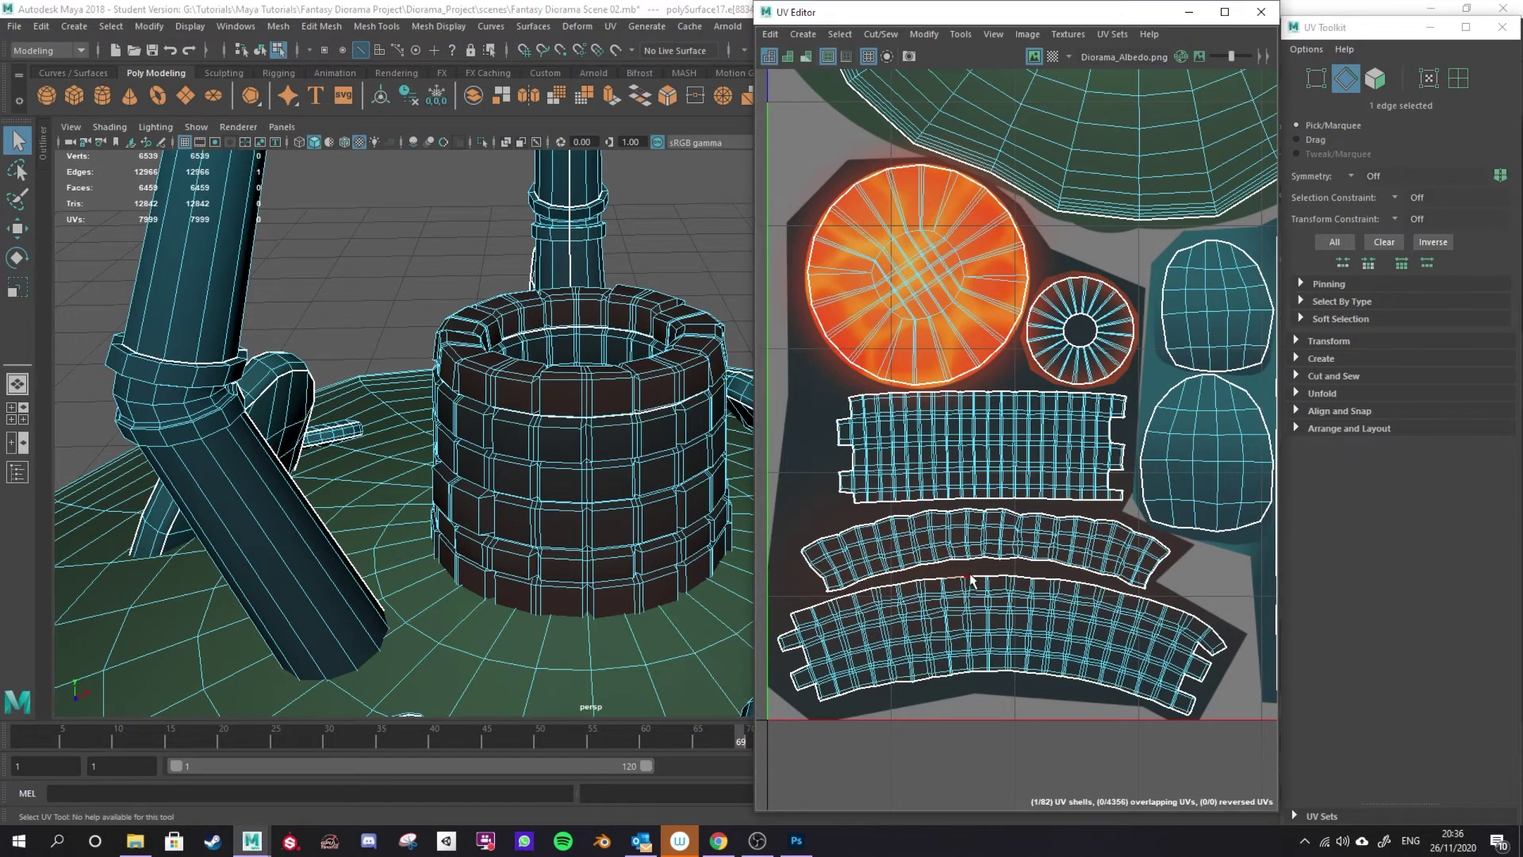
{"action": "double_click", "coordinate": [875, 607]}
{"action": "left_click", "coordinate": [912, 514]}
Return the diorama mesh to object mode and clear the selection
{"action": "scroll", "coordinate": [341, 442], "scroll_direction": "down", "scroll_amount": 5}
{"action": "left_click_drag", "start_coordinate": [499, 487], "coordinate": [679, 528], "text": "alt"}
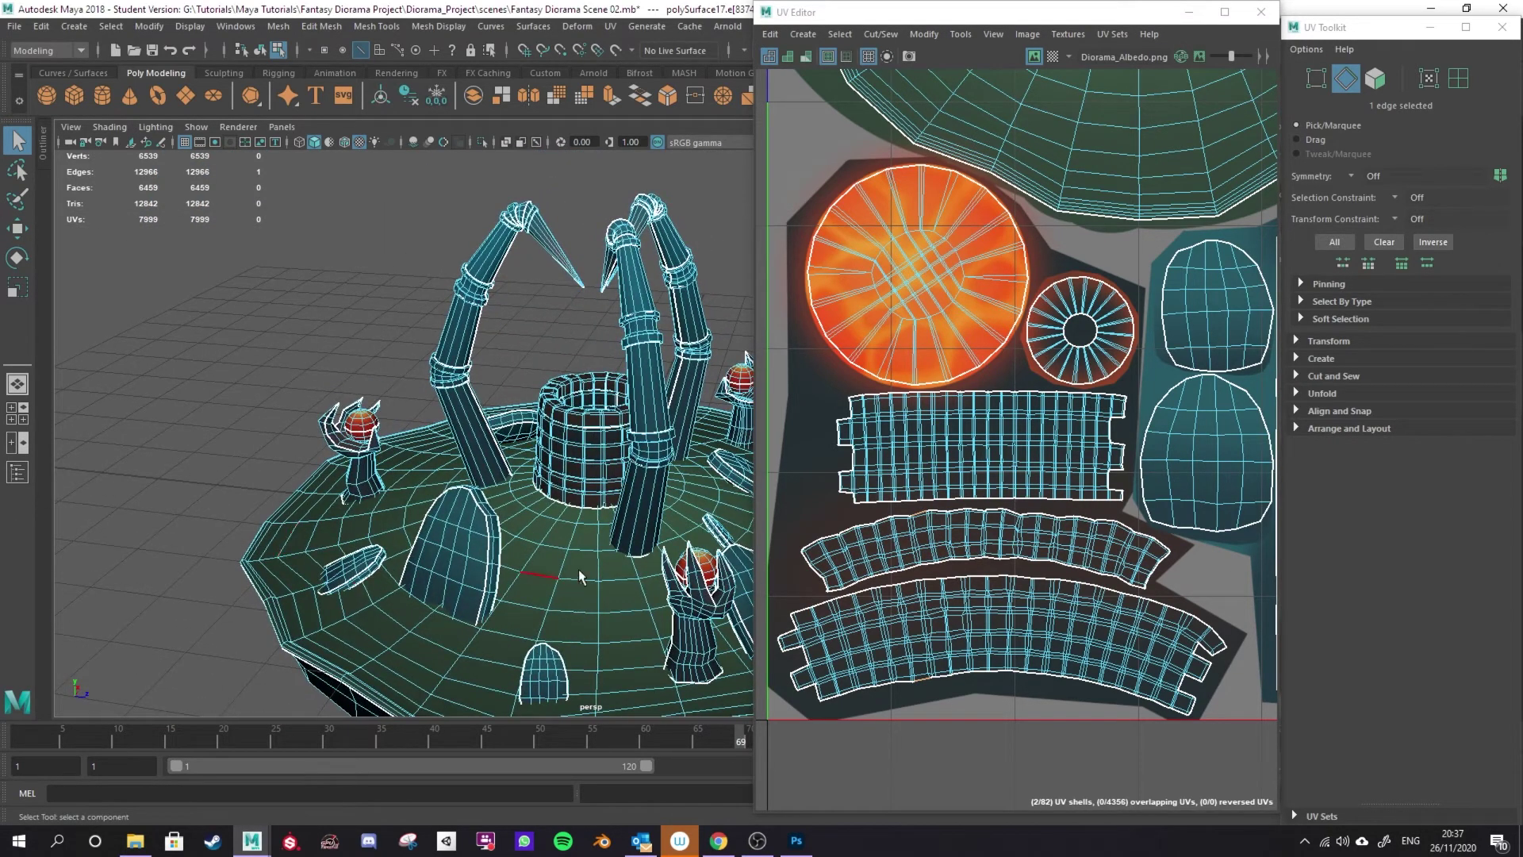
{"action": "scroll", "coordinate": [554, 571], "scroll_direction": "up", "scroll_amount": 3}
{"action": "right_click", "coordinate": [284, 313]}
{"action": "left_click", "coordinate": [337, 286]}
{"action": "left_click", "coordinate": [304, 340]}
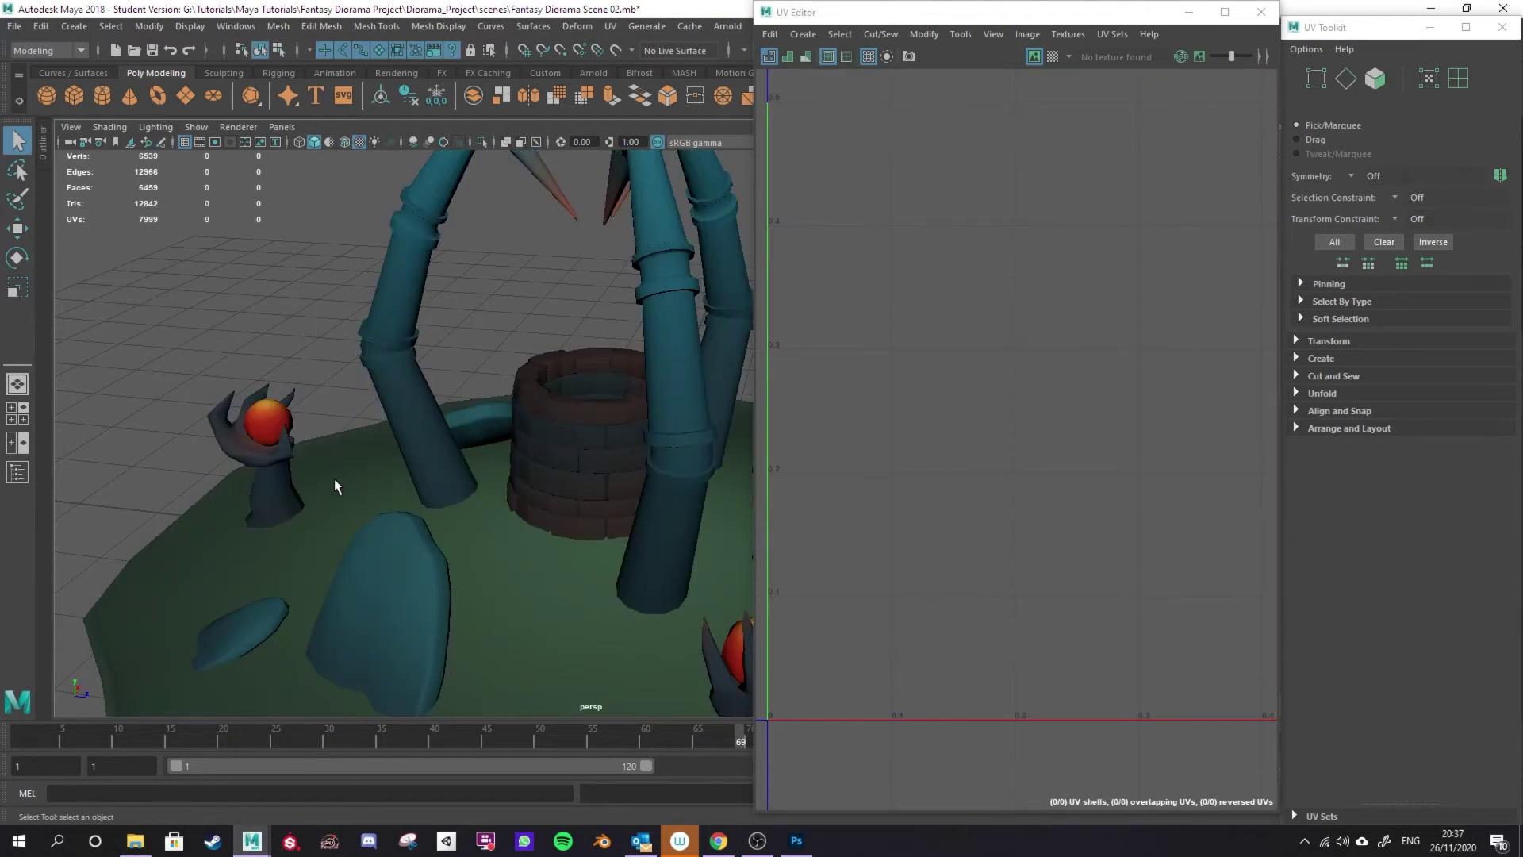
Inspect the base's rim, switch to Photoshop, and hide Layer 1's effects and the UV Map layer
{"action": "left_click_drag", "start_coordinate": [333, 480], "coordinate": [414, 507], "text": "alt"}
{"action": "left_click_drag", "start_coordinate": [478, 572], "coordinate": [376, 599], "text": "alt"}
{"action": "left_click", "coordinate": [796, 840]}
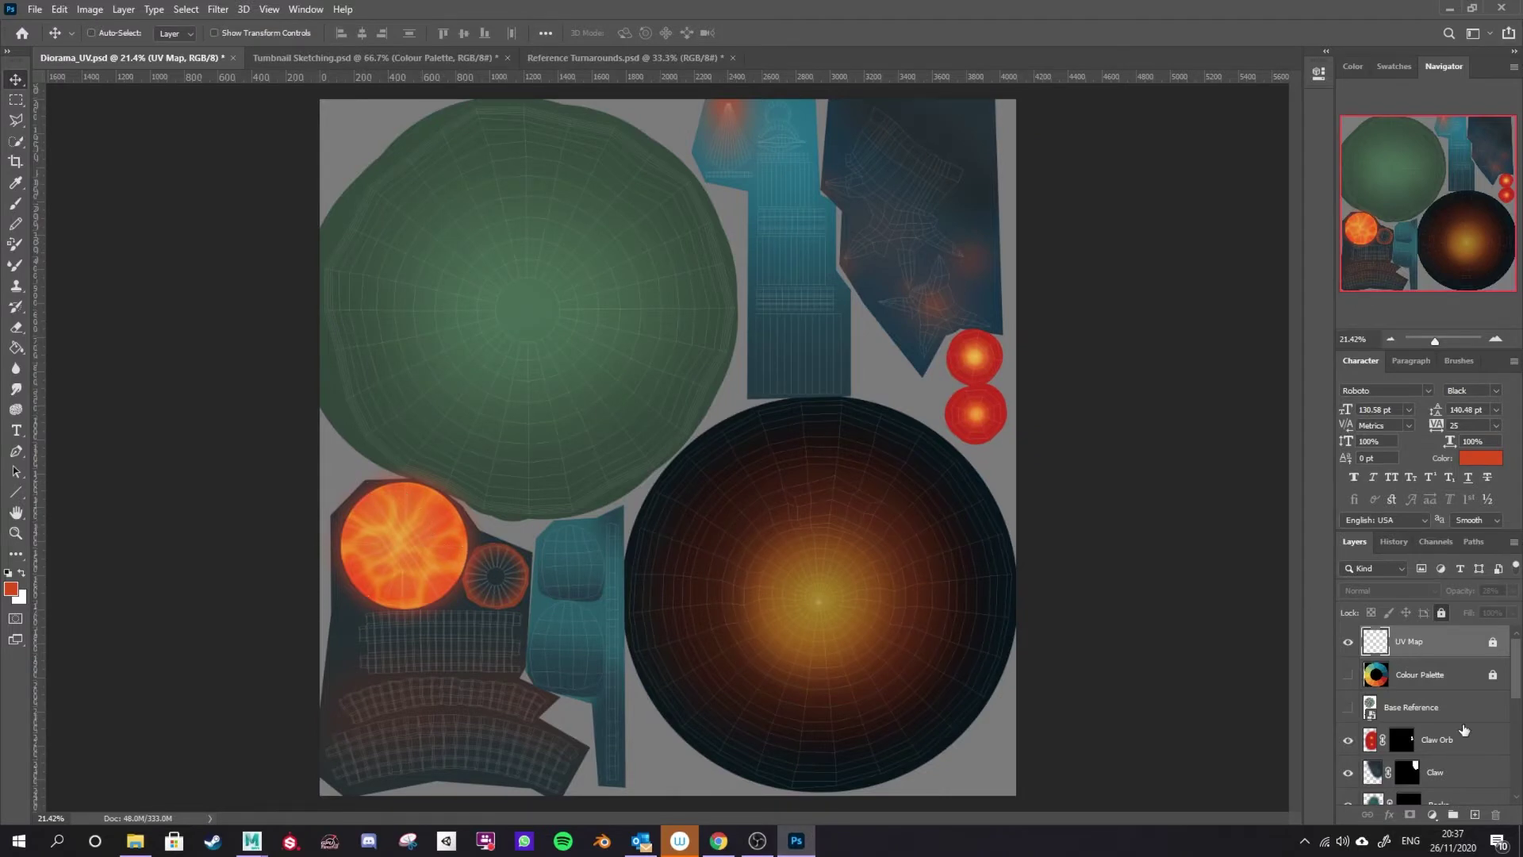
{"action": "scroll", "coordinate": [1464, 729], "scroll_direction": "down", "scroll_amount": 5}
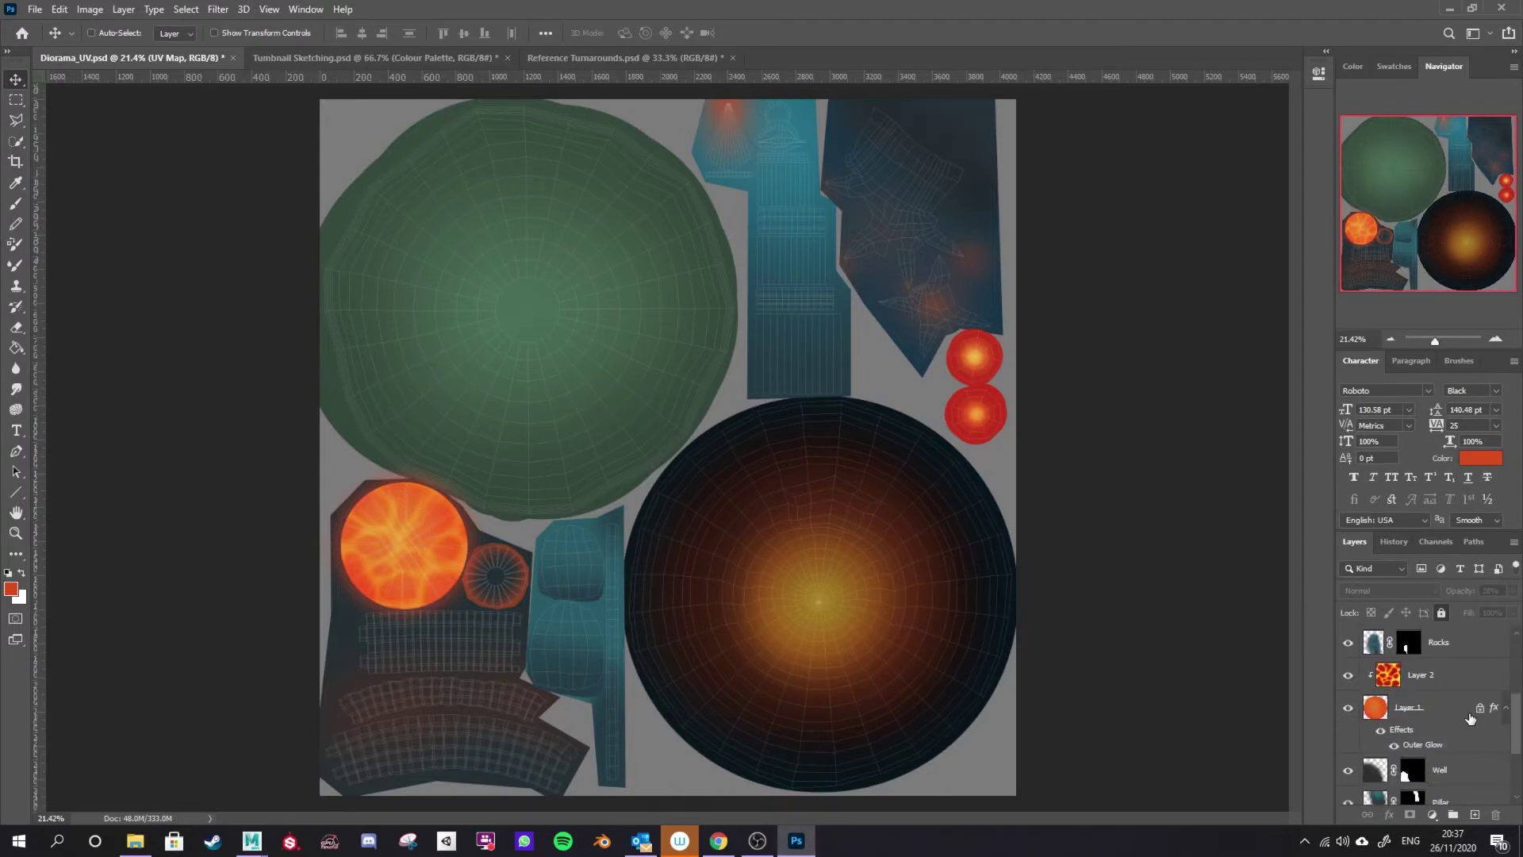
{"action": "left_click", "coordinate": [1381, 733]}
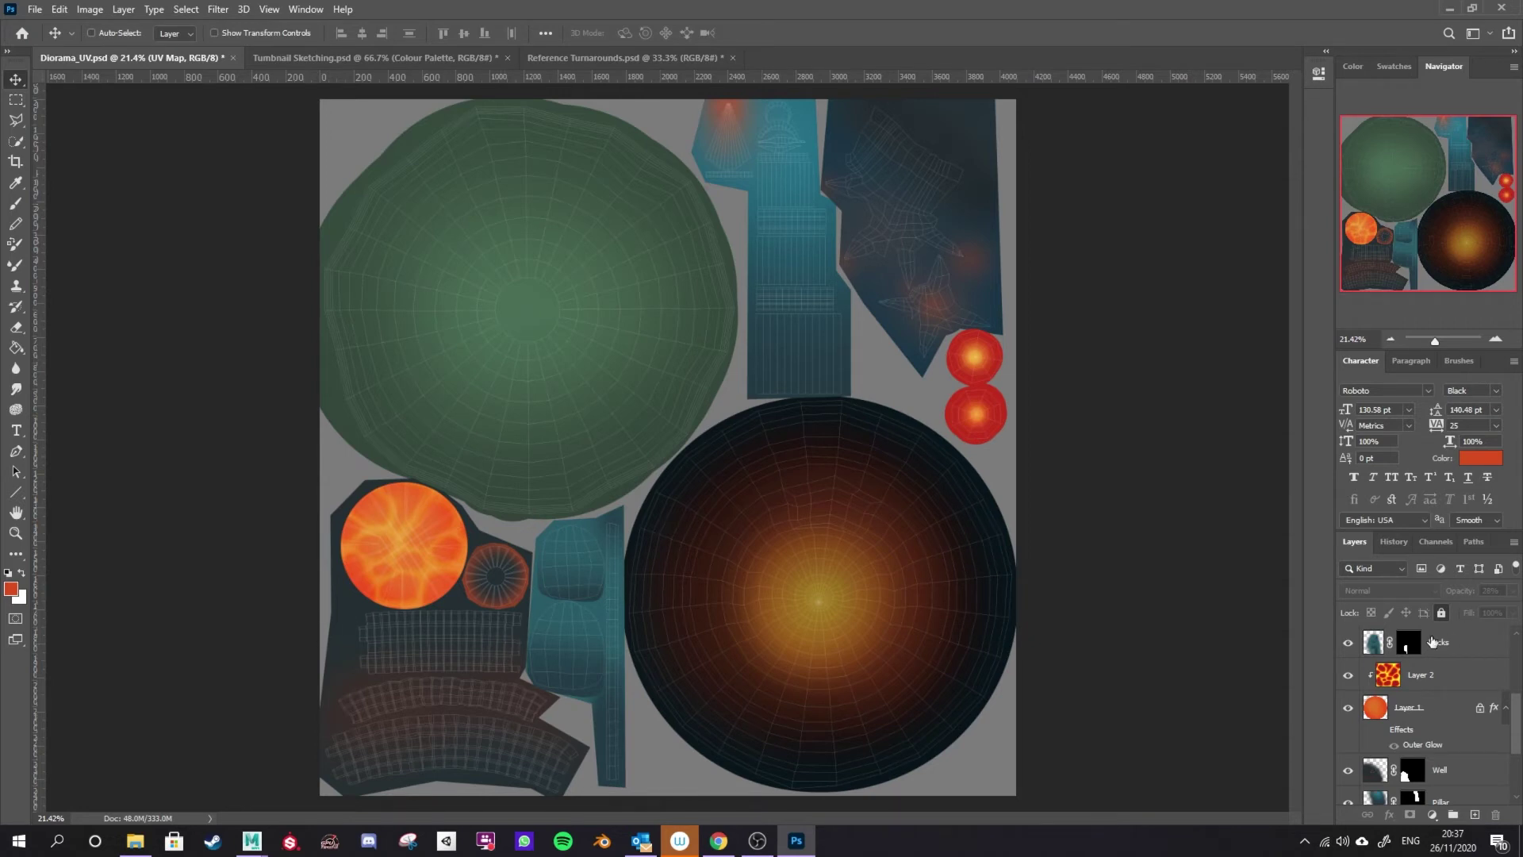
{"action": "scroll", "coordinate": [1373, 646], "scroll_direction": "up", "scroll_amount": 5}
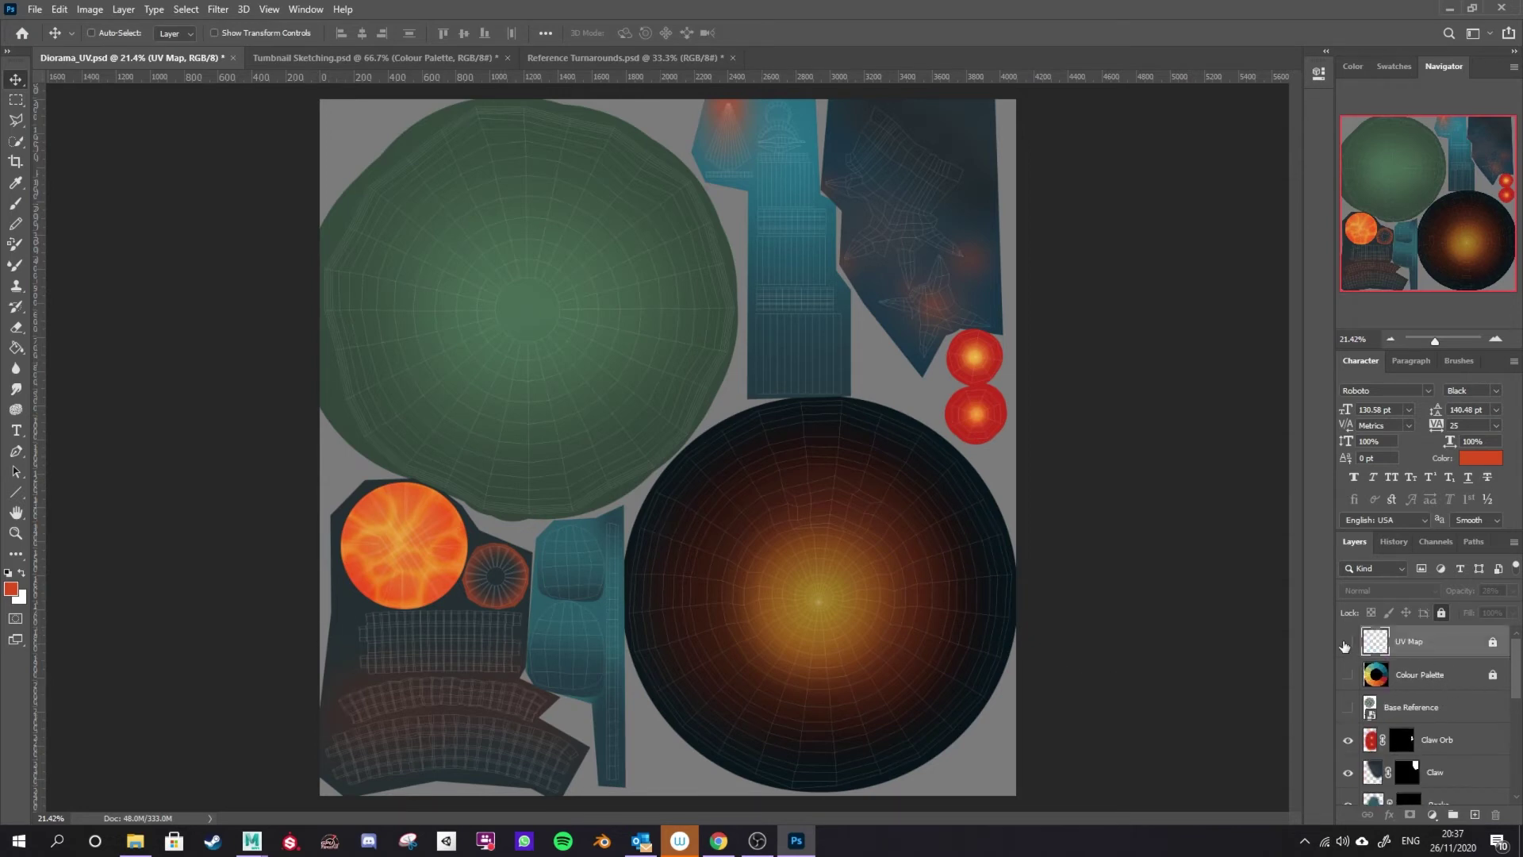
{"action": "left_click", "coordinate": [1344, 644]}
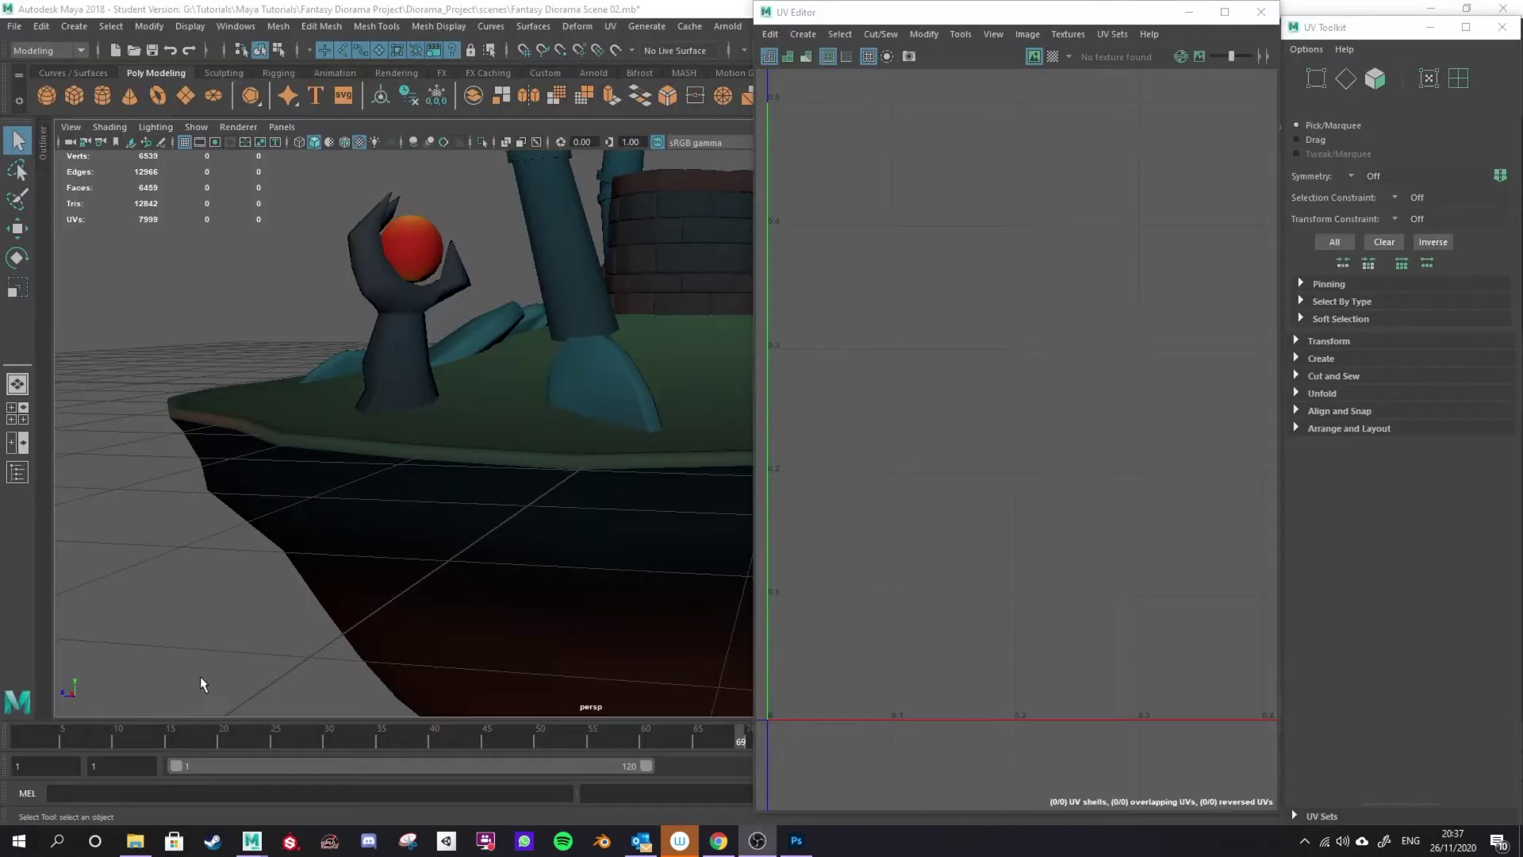
Examine the seam between the green top and the dark underside around the diorama base's rim
{"action": "scroll", "coordinate": [578, 514], "scroll_direction": "up", "scroll_amount": 6}
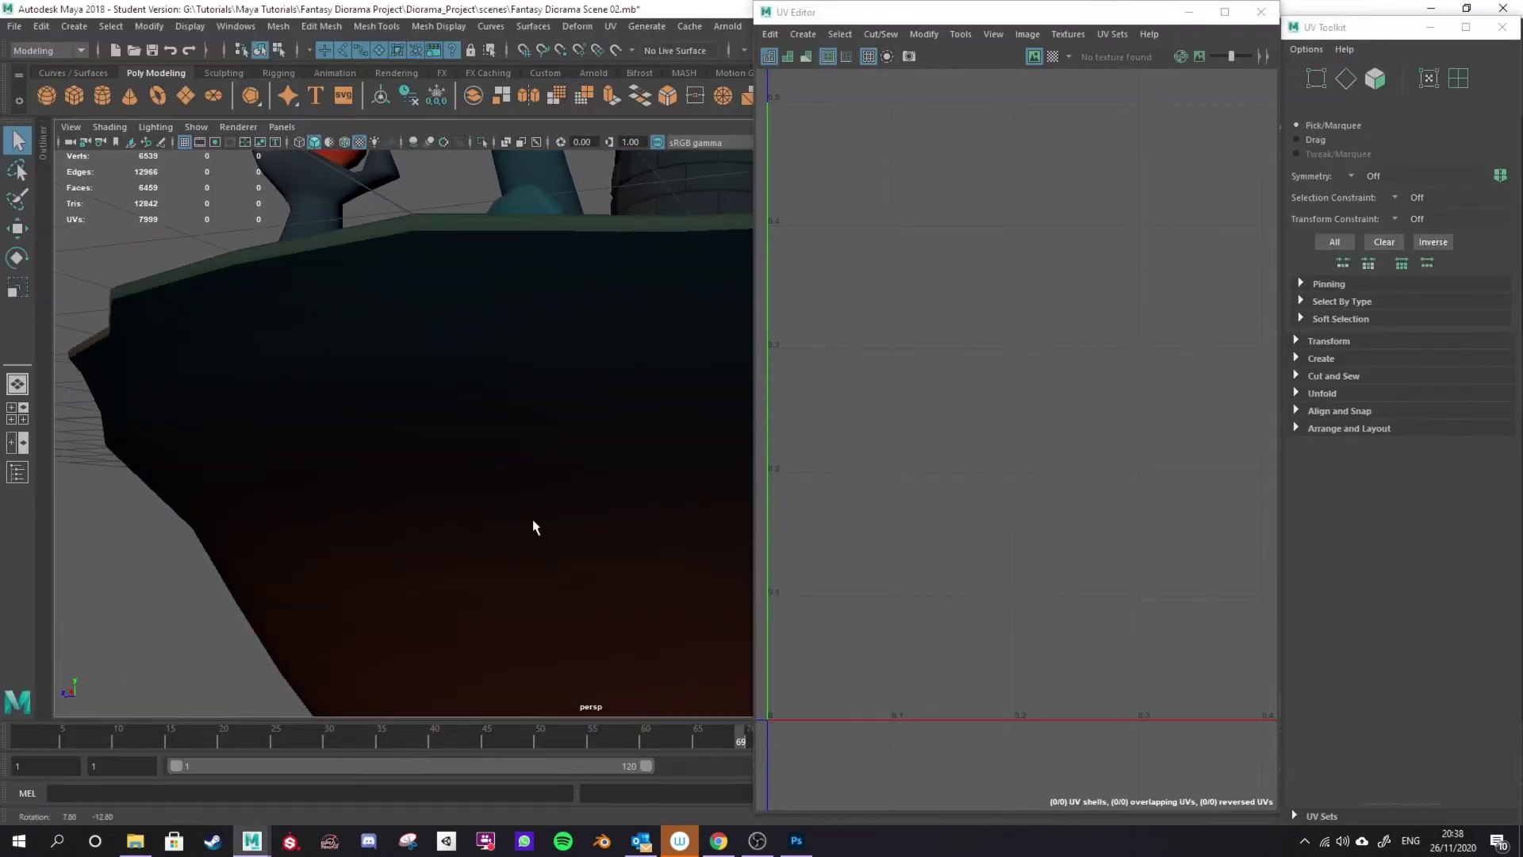
{"action": "left_click_drag", "start_coordinate": [384, 263], "coordinate": [504, 269]}
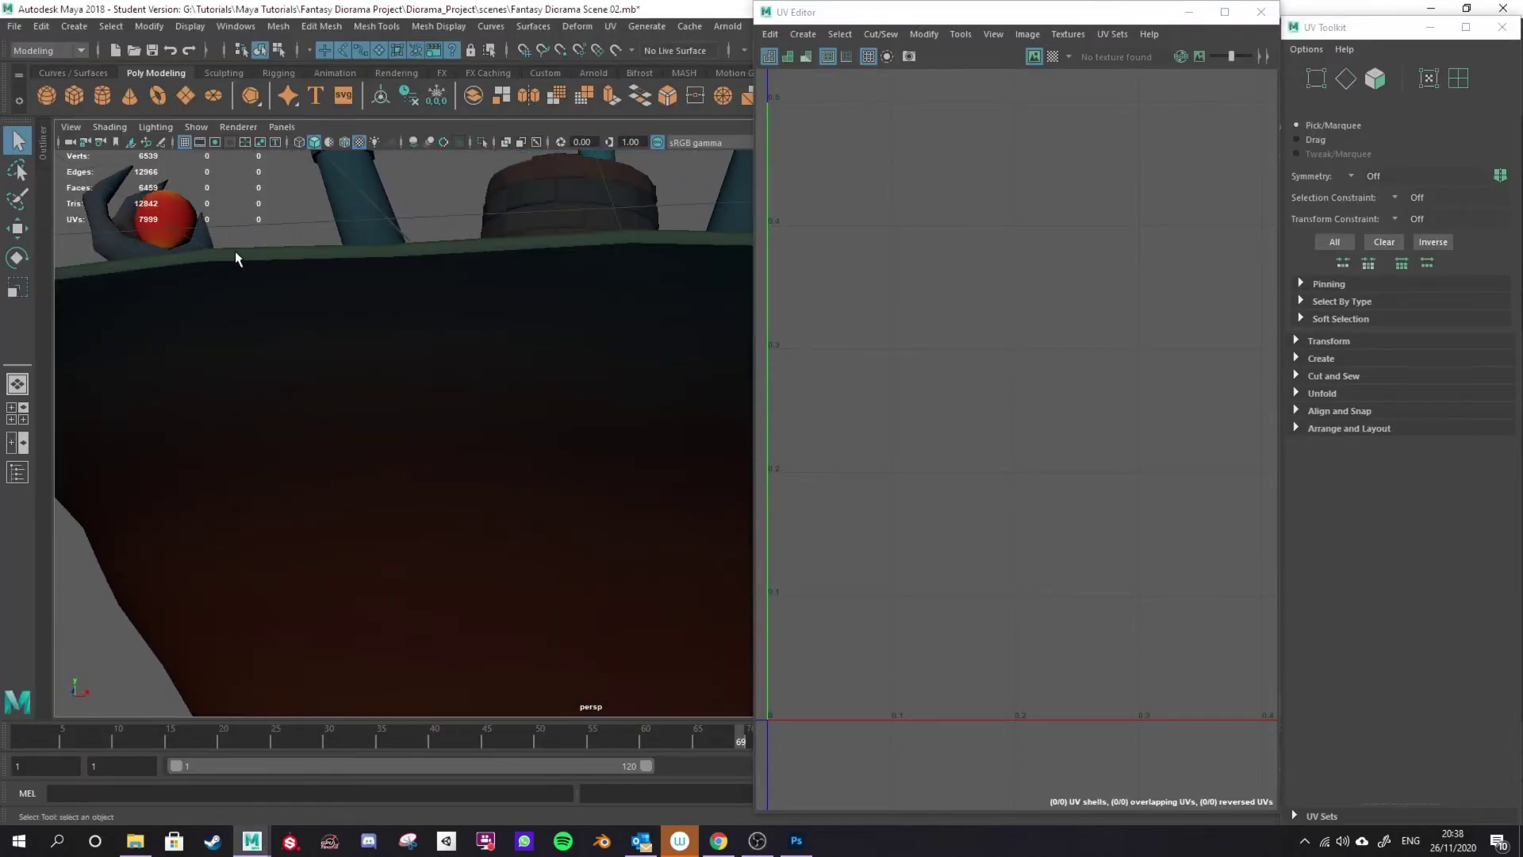
{"action": "left_click_drag", "start_coordinate": [201, 305], "coordinate": [378, 380]}
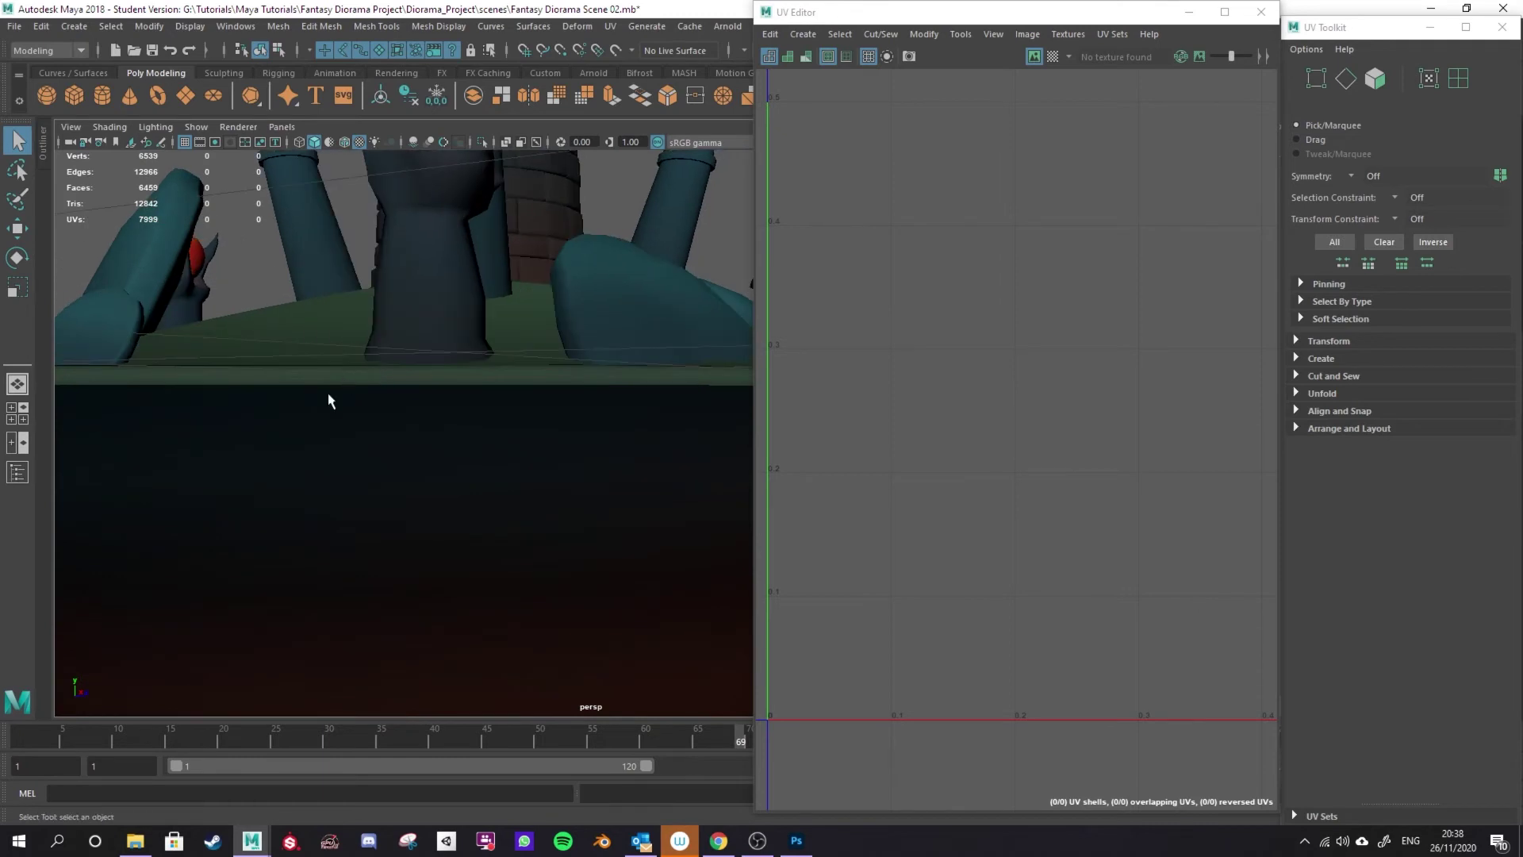
{"action": "left_click_drag", "start_coordinate": [199, 386], "coordinate": [379, 525]}
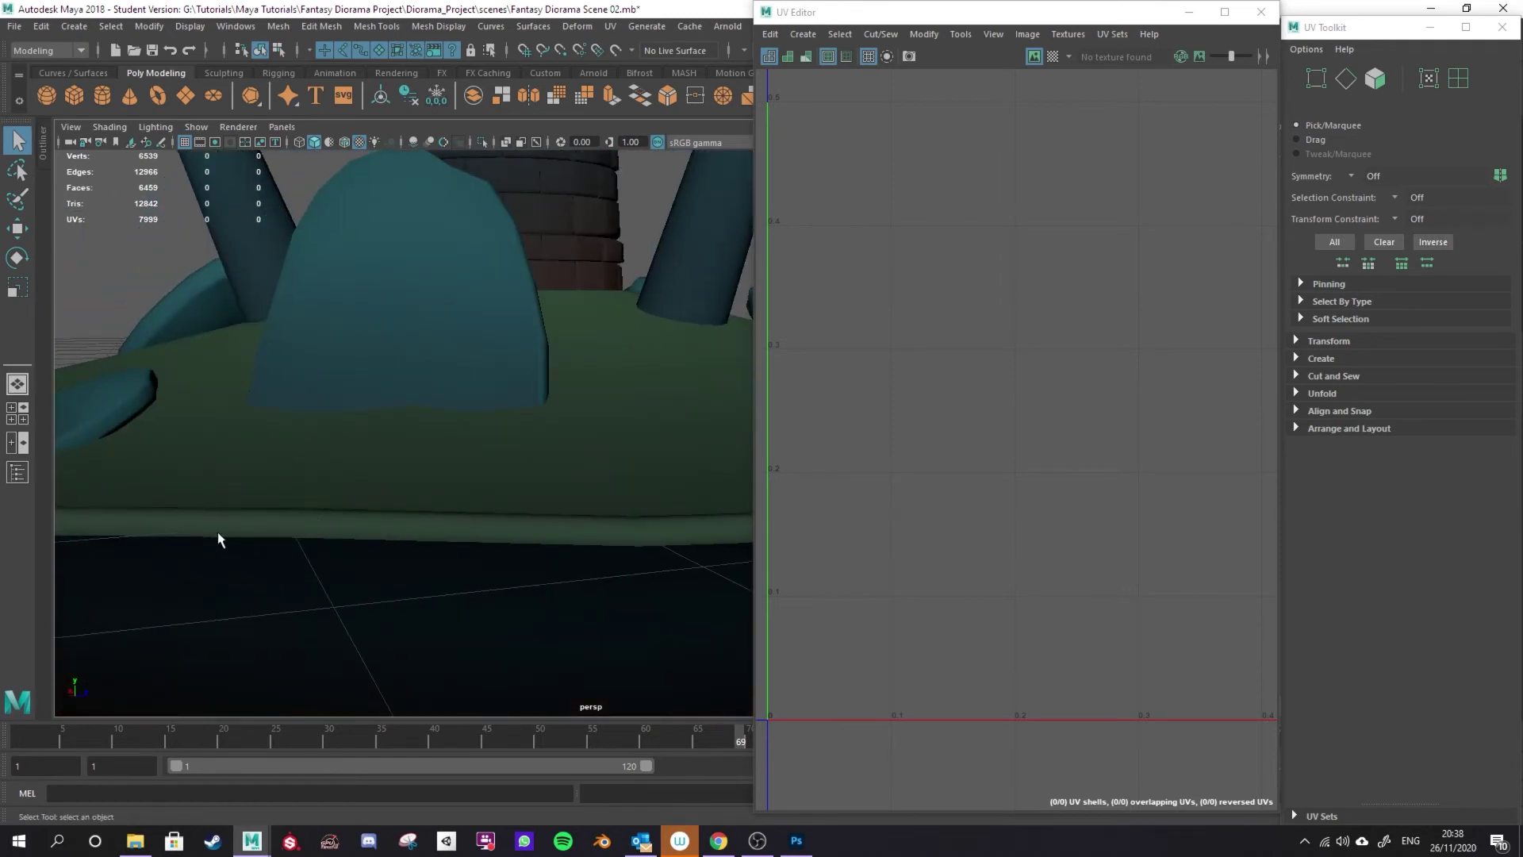
{"action": "scroll", "coordinate": [416, 470], "scroll_direction": "down", "scroll_amount": 5}
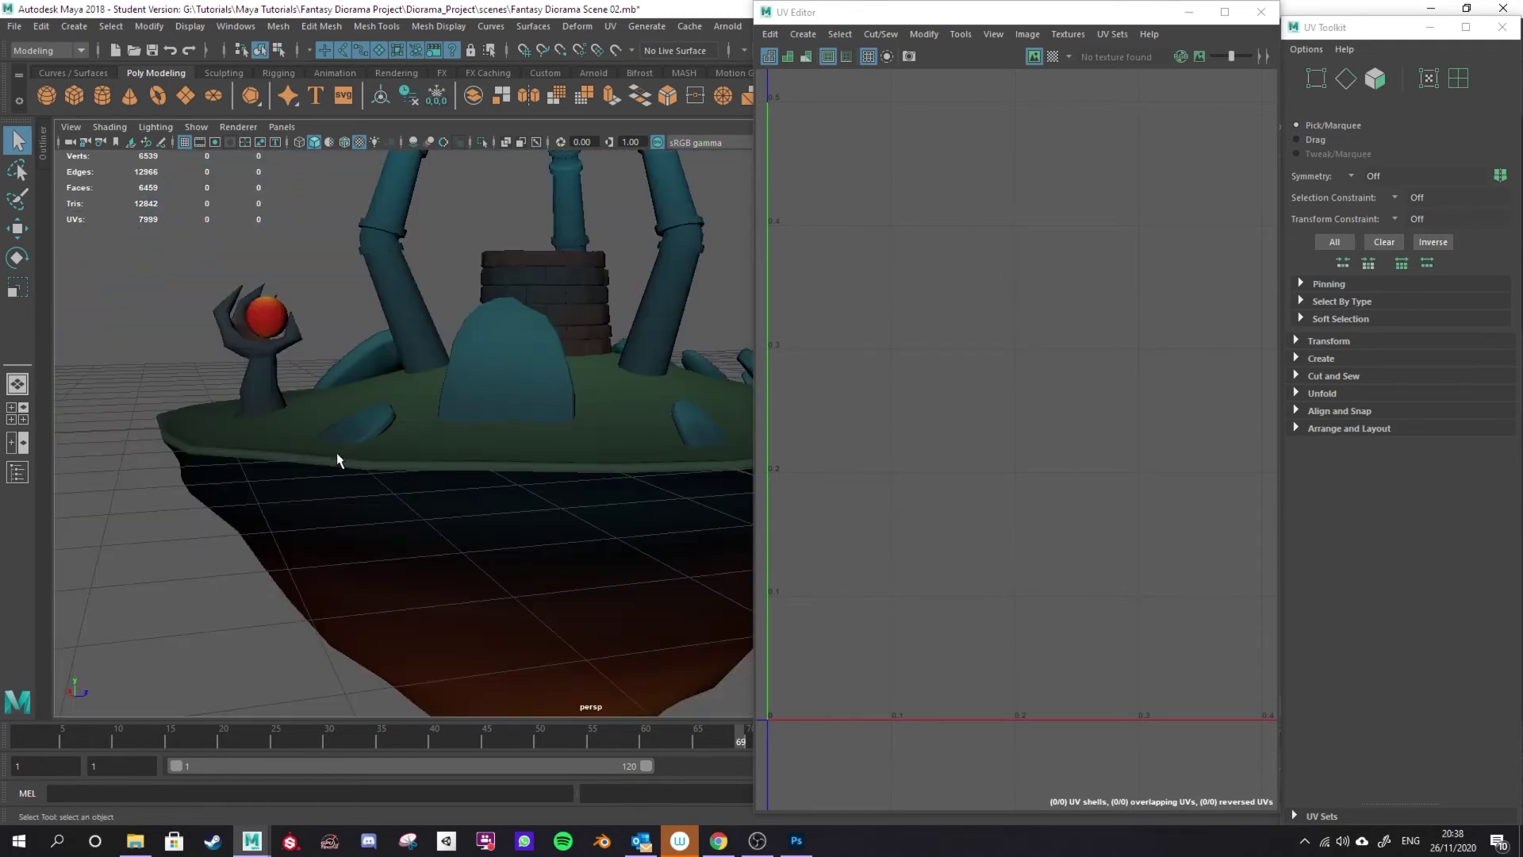
{"action": "left_click_drag", "start_coordinate": [181, 464], "coordinate": [296, 507]}
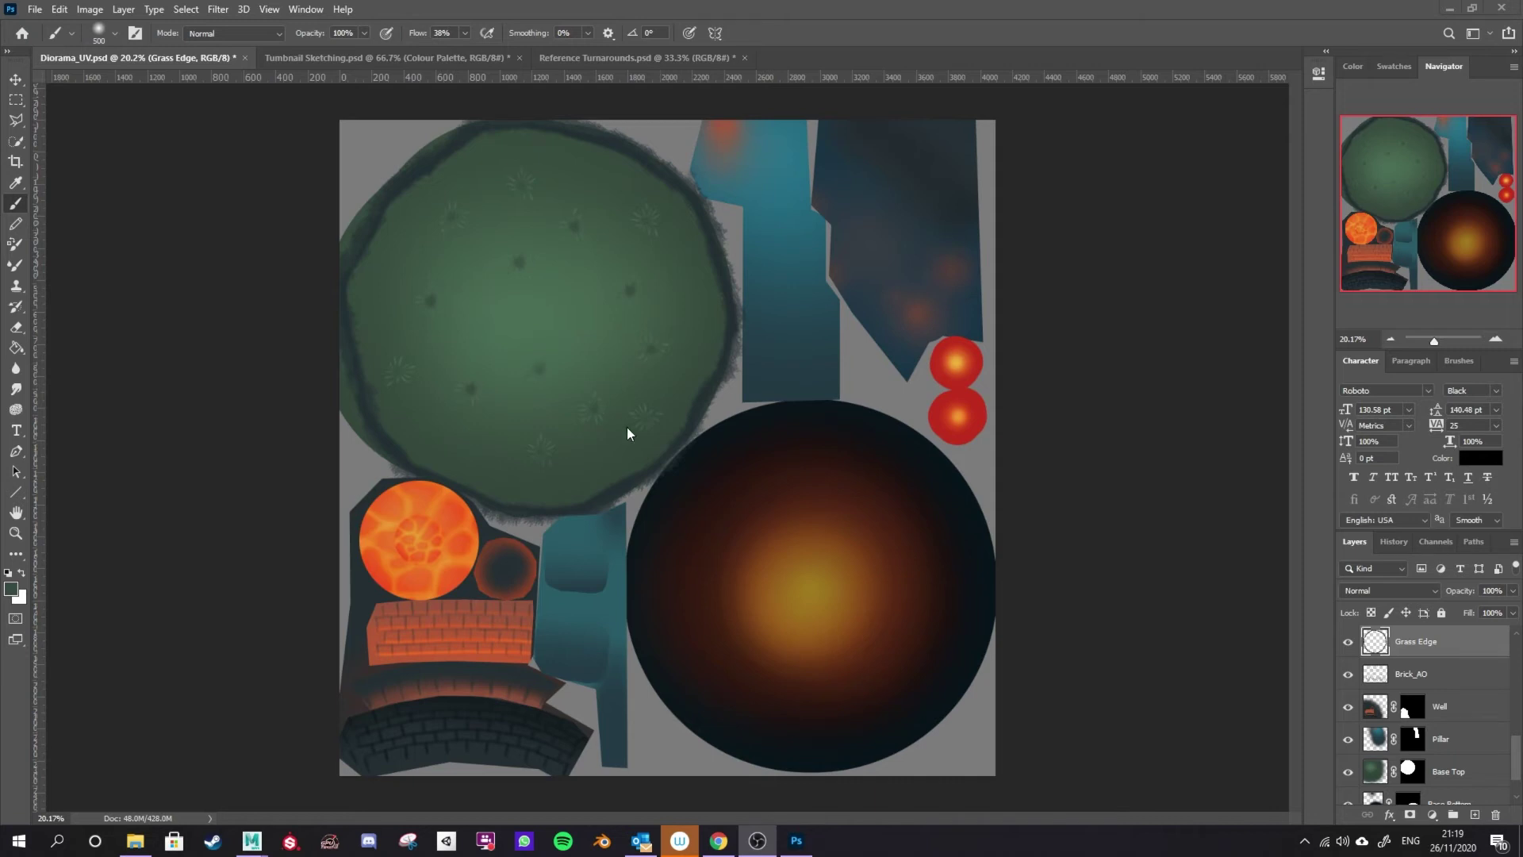
In Photoshop, toggle the Grass Edge layer's visibility to compare the grass disc with and without its painted edge
{"action": "scroll", "coordinate": [627, 427], "scroll_direction": "up", "scroll_amount": 2}
{"action": "scroll", "coordinate": [386, 251], "scroll_direction": "up", "scroll_amount": 2}
{"action": "scroll", "coordinate": [619, 278], "scroll_direction": "up", "scroll_amount": 3}
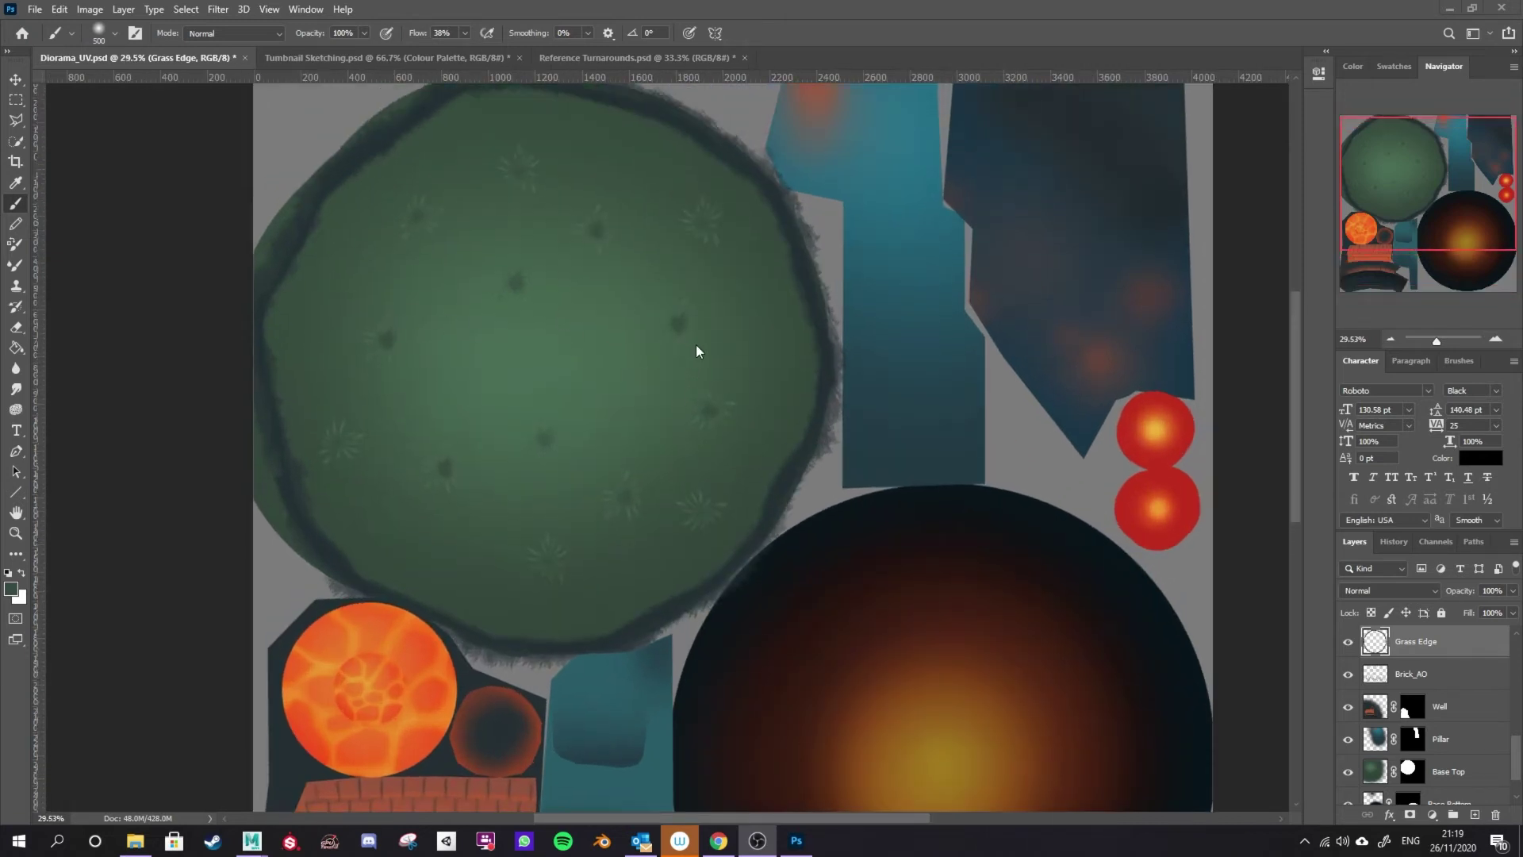
{"action": "scroll", "coordinate": [809, 250], "scroll_direction": "up", "scroll_amount": 2}
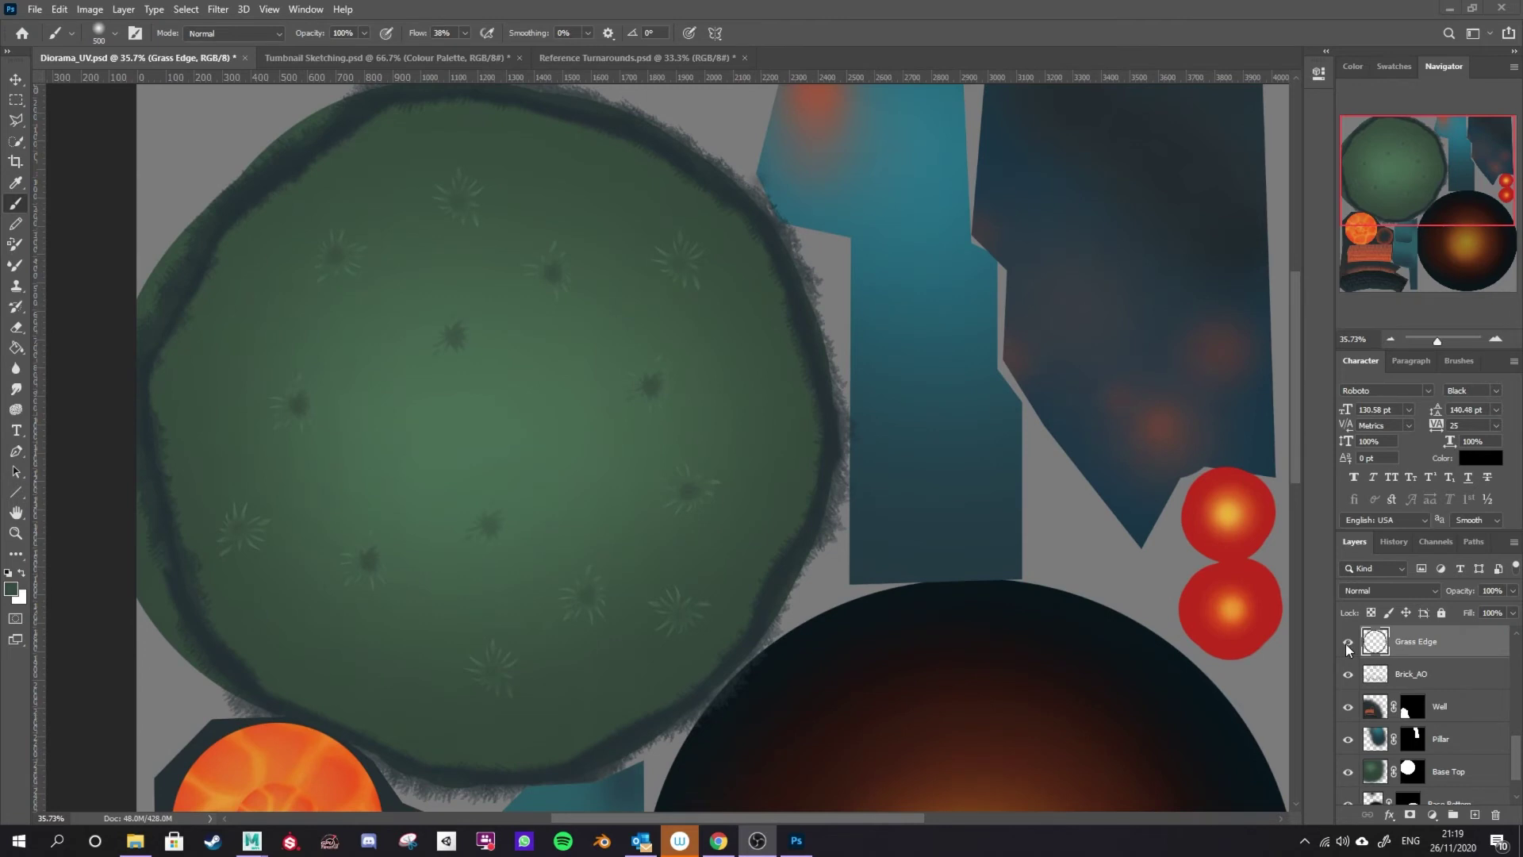
{"action": "left_click", "coordinate": [1348, 642]}
{"action": "left_click", "coordinate": [1348, 643]}
{"action": "left_click", "coordinate": [1347, 643]}
{"action": "left_click", "coordinate": [1347, 644]}
{"action": "left_click", "coordinate": [1348, 645]}
{"action": "left_click", "coordinate": [1347, 645]}
Browse the Dry Media Brushes and try the KYLE Ultimate Pencil Hard brush
{"action": "right_click", "coordinate": [679, 429]}
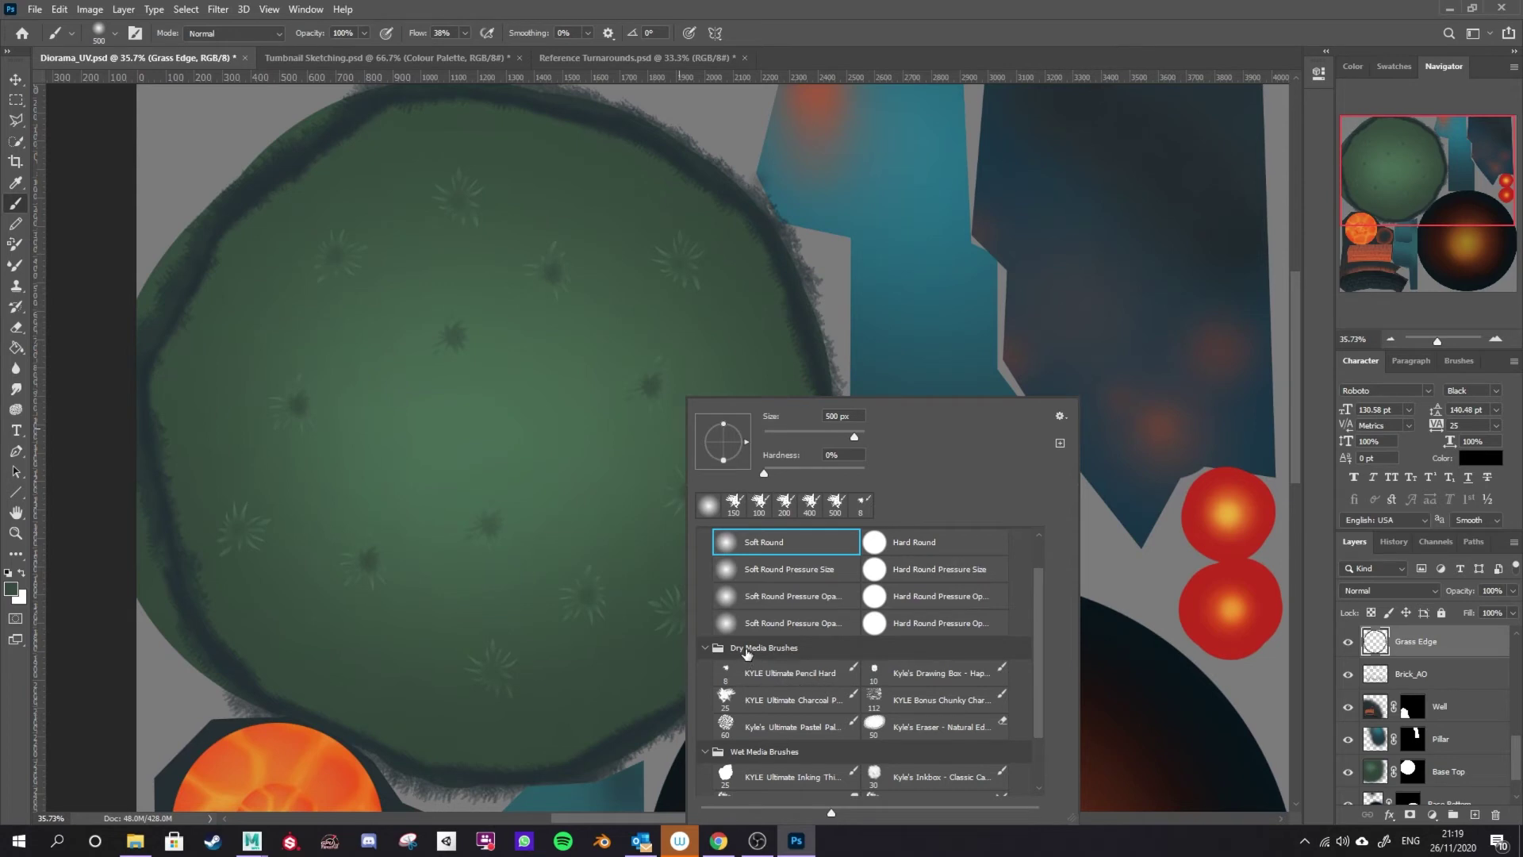
{"action": "scroll", "coordinate": [754, 667], "scroll_direction": "up", "scroll_amount": 2}
{"action": "scroll", "coordinate": [779, 660], "scroll_direction": "down", "scroll_amount": 2}
{"action": "left_click", "coordinate": [786, 665]}
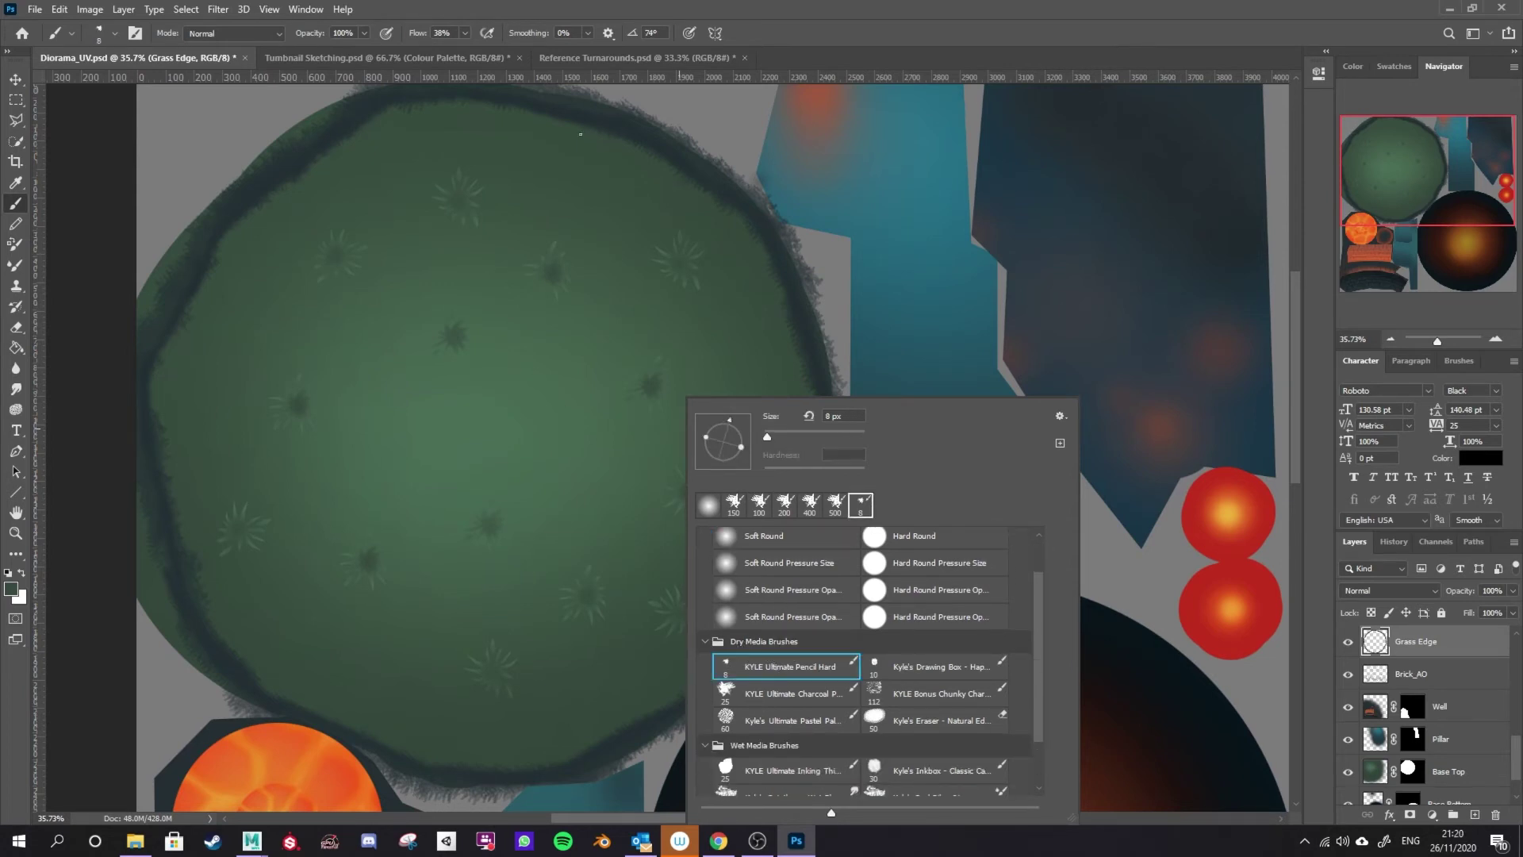
{"action": "left_click", "coordinate": [679, 25]}
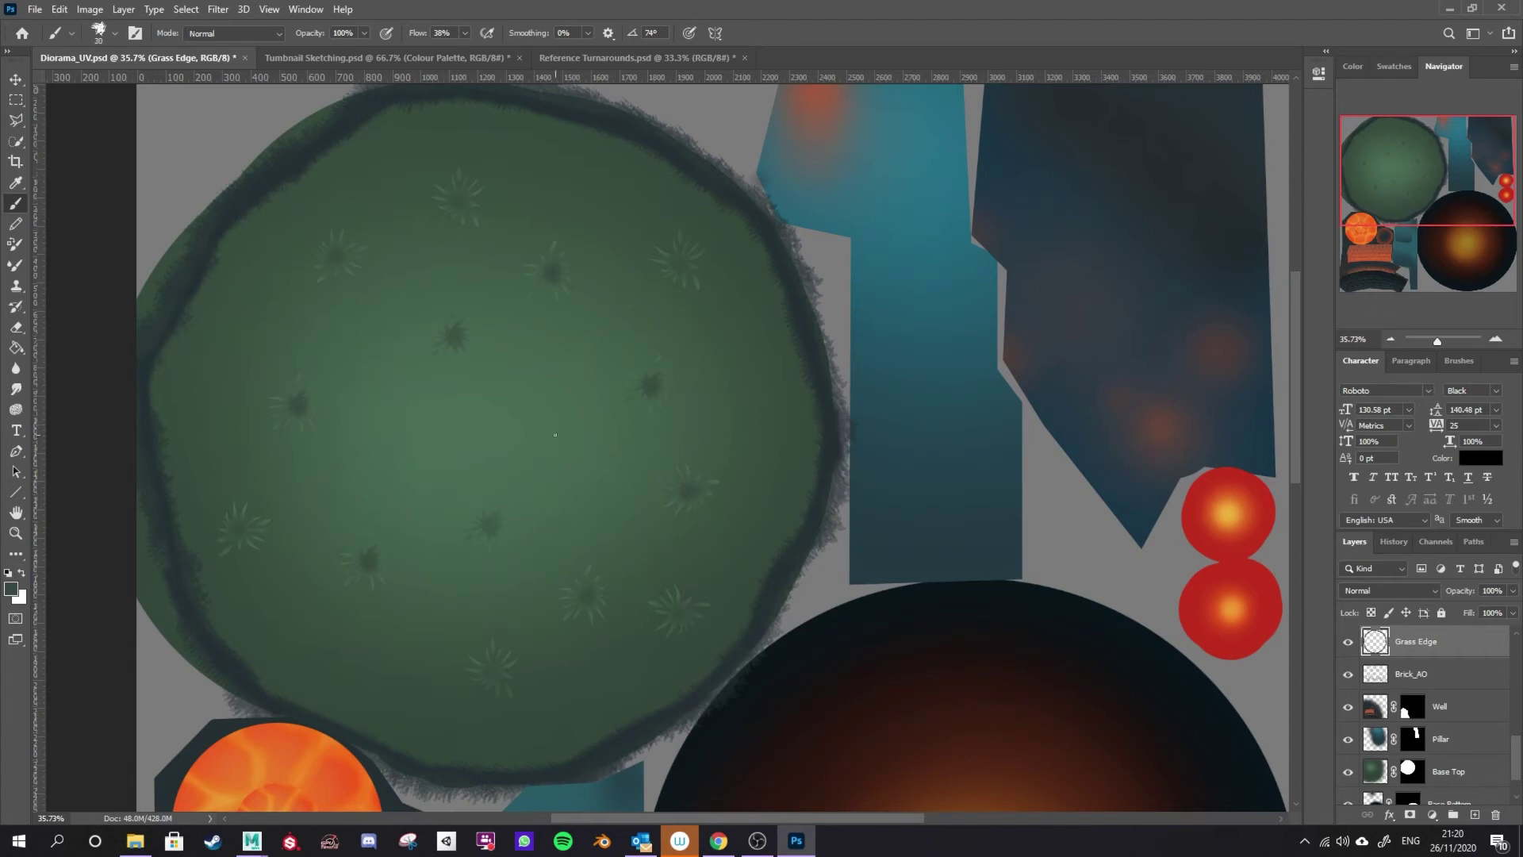
Sample the dark edge colour, try strokes along the grass disc's edge with a textured 400 px brush, and undo them
{"action": "key", "text": "bracketright"}
{"action": "key", "text": "bracketright"}
{"action": "key", "text": "bracketright"}
{"action": "key", "text": "bracketright"}
{"action": "key", "text": "bracketright"}
{"action": "key", "text": "bracketright"}
{"action": "key", "text": "bracketright"}
{"action": "key", "text": "bracketright"}
{"action": "key", "text": "bracketright"}
{"action": "left_click_drag", "start_coordinate": [825, 458], "coordinate": [806, 503]}
{"action": "key", "text": "ctrl+z"}
{"action": "left_click", "coordinate": [835, 456], "text": "alt"}
{"action": "mouse_move", "coordinate": [827, 453]}
{"action": "left_mouse_down"}
{"action": "mouse_move", "coordinate": [767, 624]}
{"action": "mouse_move", "coordinate": [614, 754]}
{"action": "mouse_move", "coordinate": [452, 803]}
{"action": "left_mouse_up"}
{"action": "key", "text": "ctrl+z"}
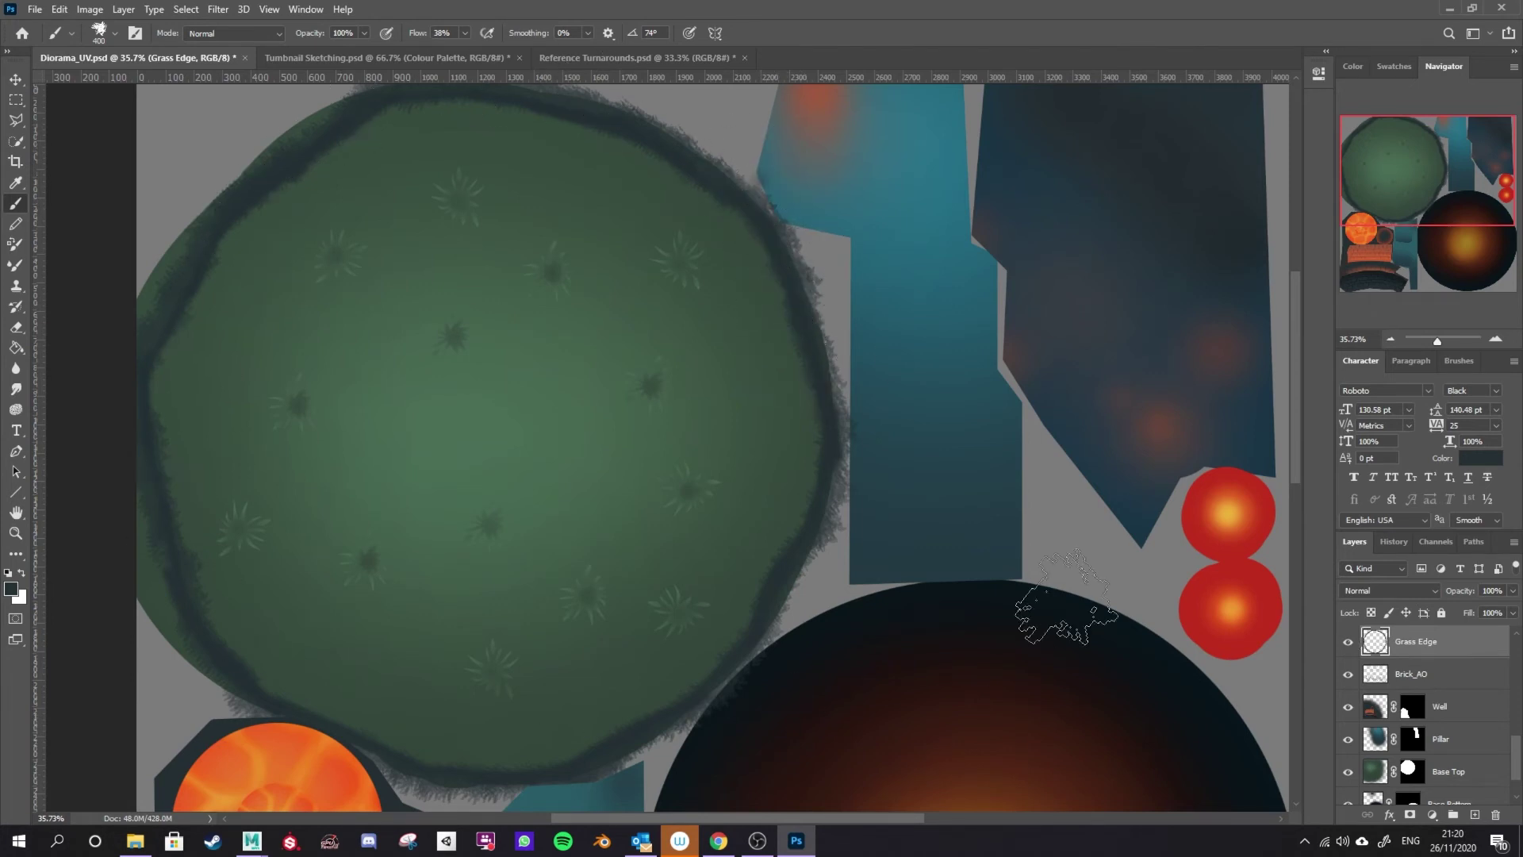
Move the Grass Edge layer directly above the Base Top layer
{"action": "scroll", "coordinate": [1064, 619], "scroll_direction": "down", "scroll_amount": 1}
{"action": "left_click_drag", "start_coordinate": [1472, 643], "coordinate": [1477, 766]}
{"action": "scroll", "coordinate": [1442, 741], "scroll_direction": "down", "scroll_amount": 1}
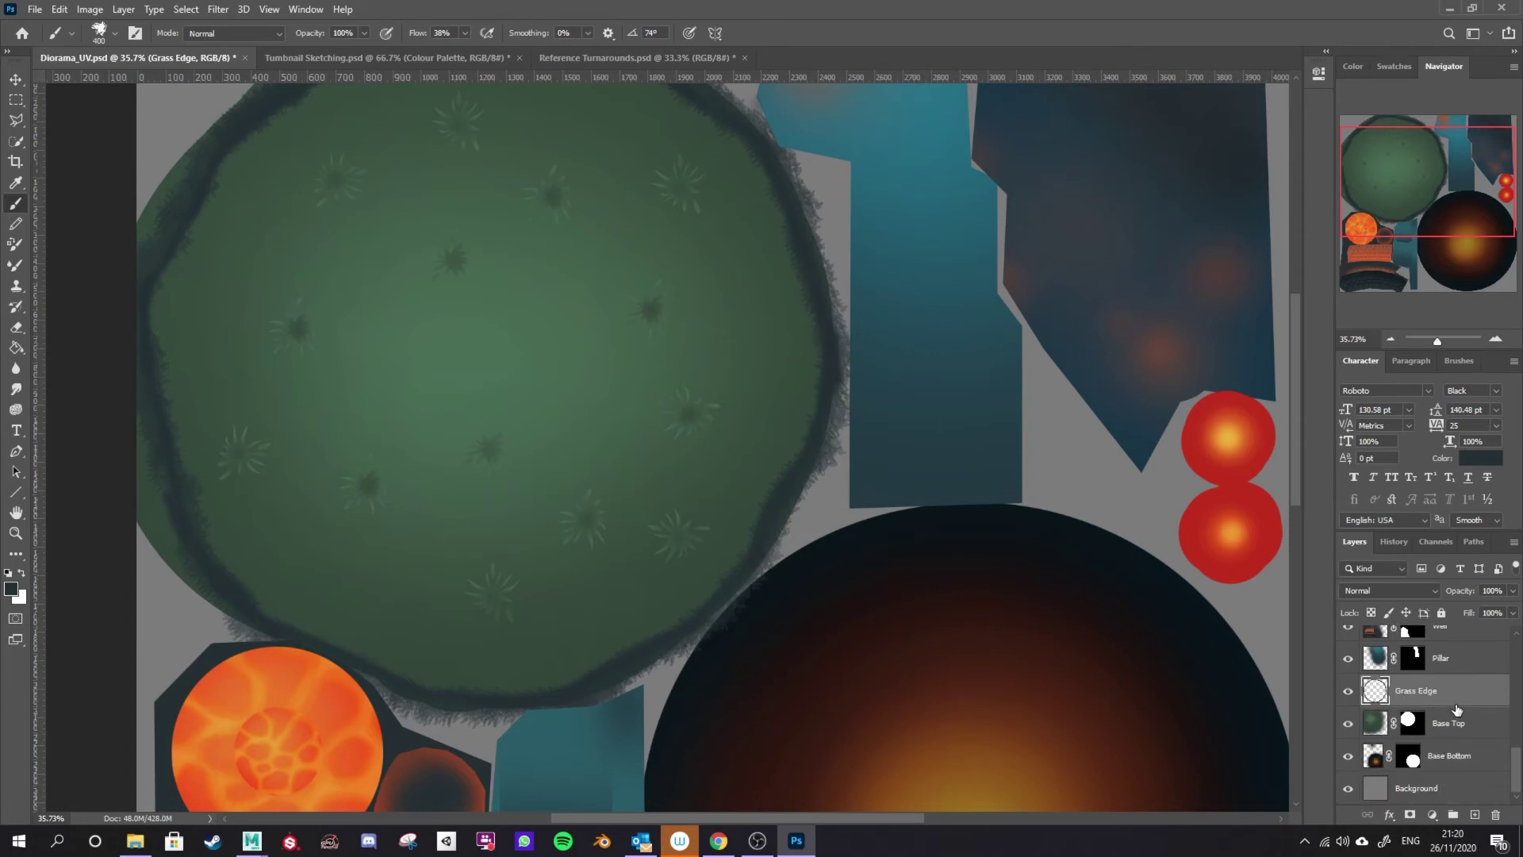
{"action": "left_click_drag", "start_coordinate": [1452, 698], "coordinate": [1452, 703]}
Clip the Grass Edge layer to the Base Top layer, briefly releasing the clipping mask to compare the edge
{"action": "left_click", "coordinate": [1440, 704], "text": "alt"}
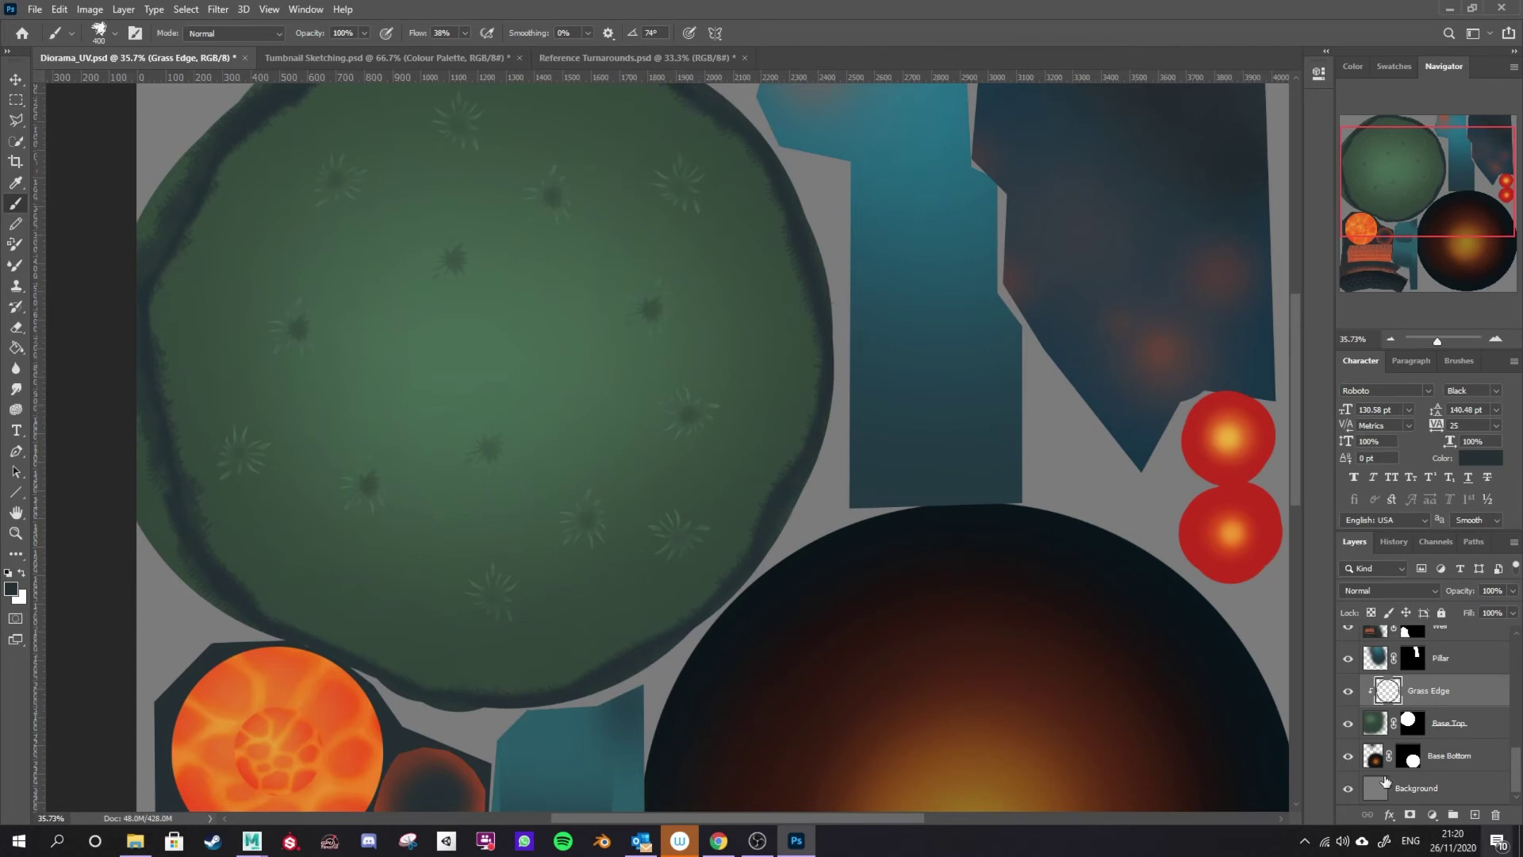
{"action": "left_click", "coordinate": [1453, 708], "text": "alt"}
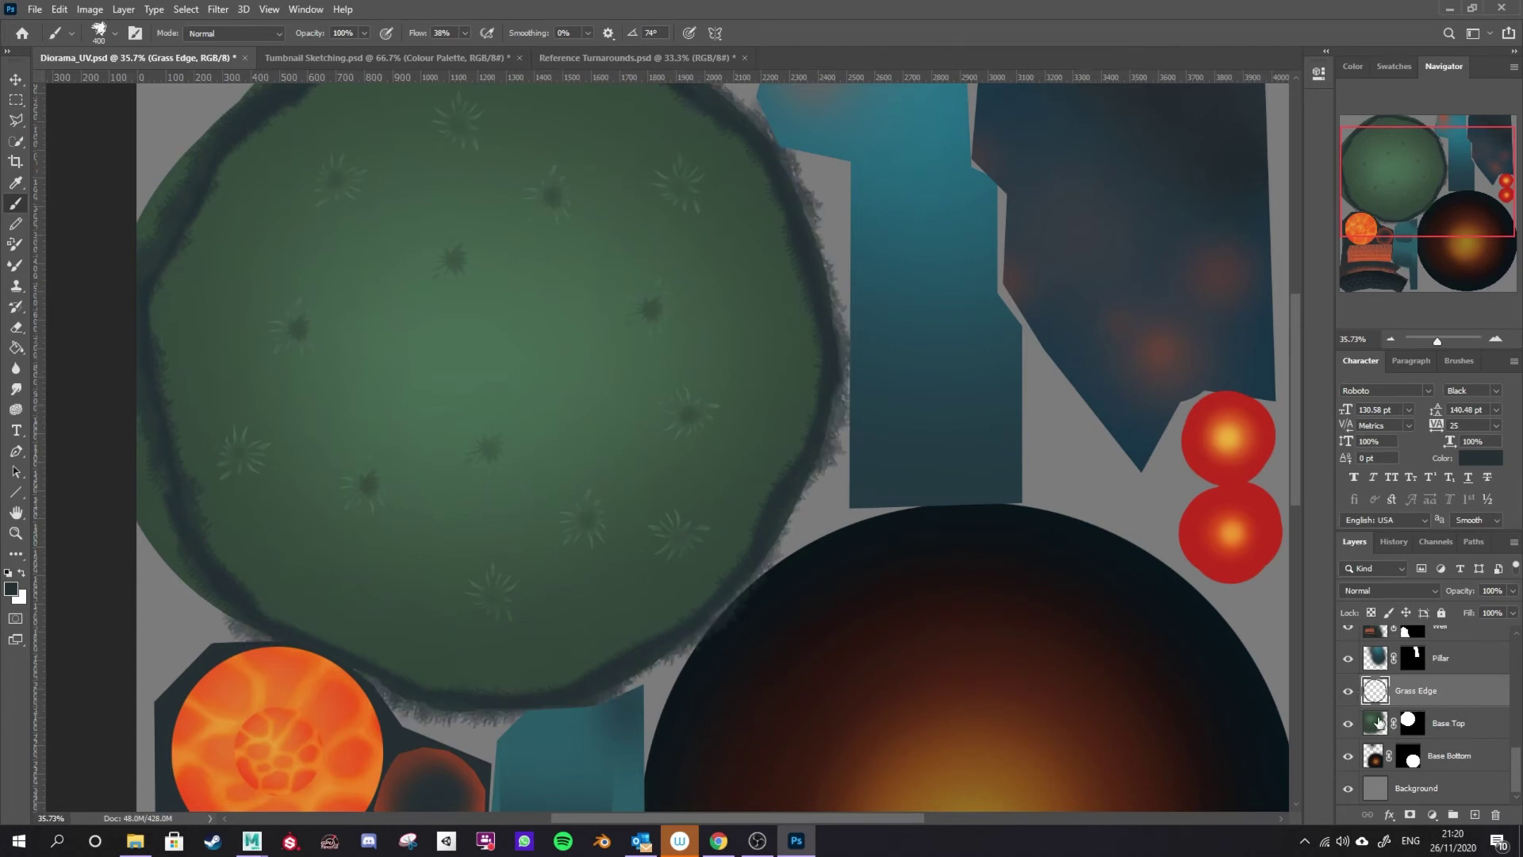
{"action": "left_click", "coordinate": [1433, 701], "text": "alt"}
{"action": "scroll", "coordinate": [665, 591], "scroll_direction": "up", "scroll_amount": 2}
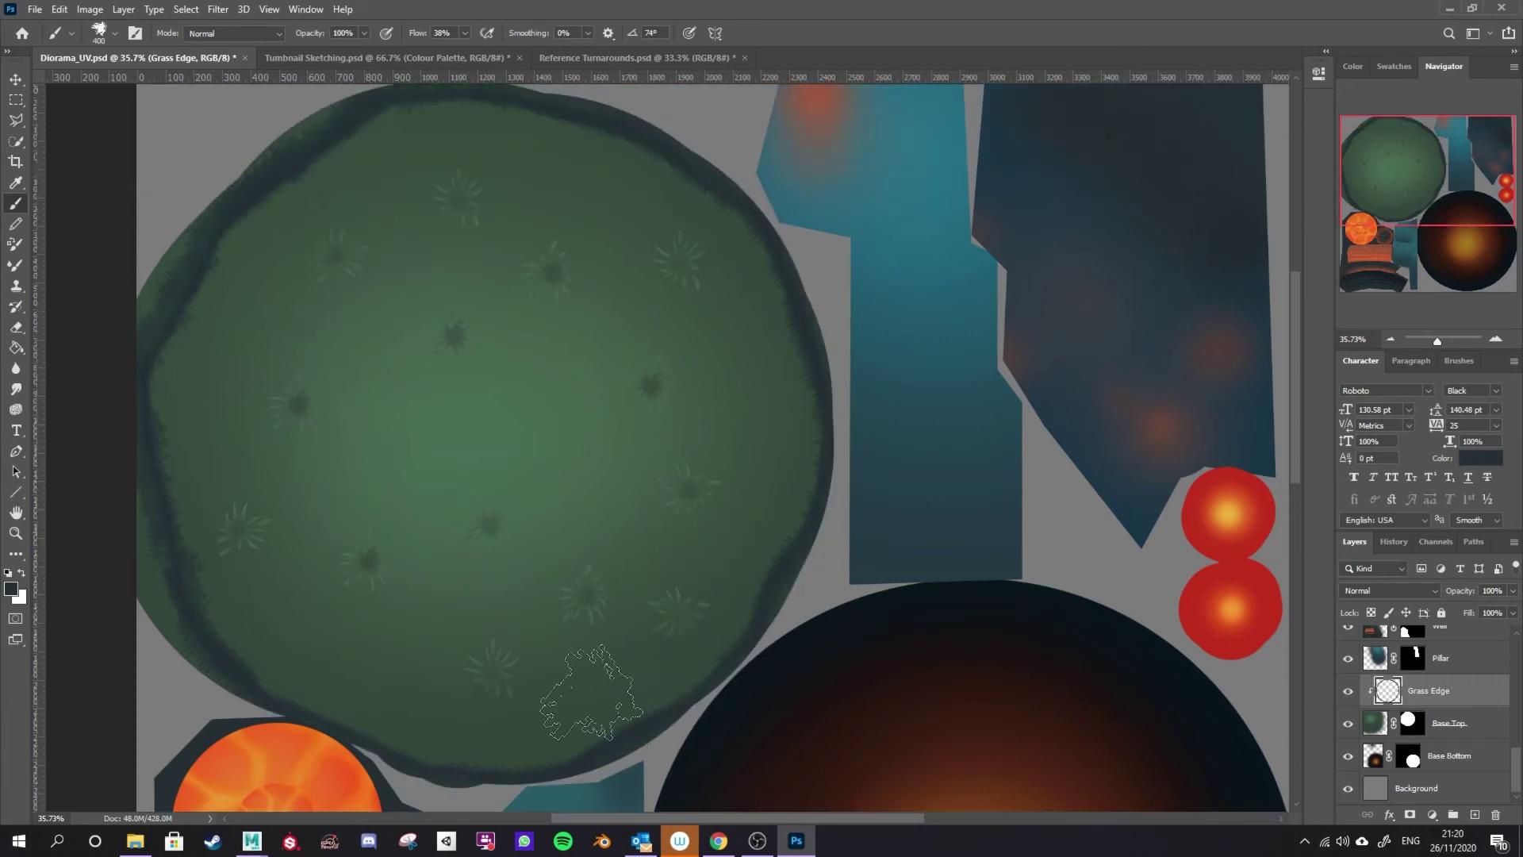
{"action": "scroll", "coordinate": [665, 591], "scroll_direction": "down", "scroll_amount": 1}
{"action": "scroll", "coordinate": [760, 562], "scroll_direction": "up", "scroll_amount": 2}
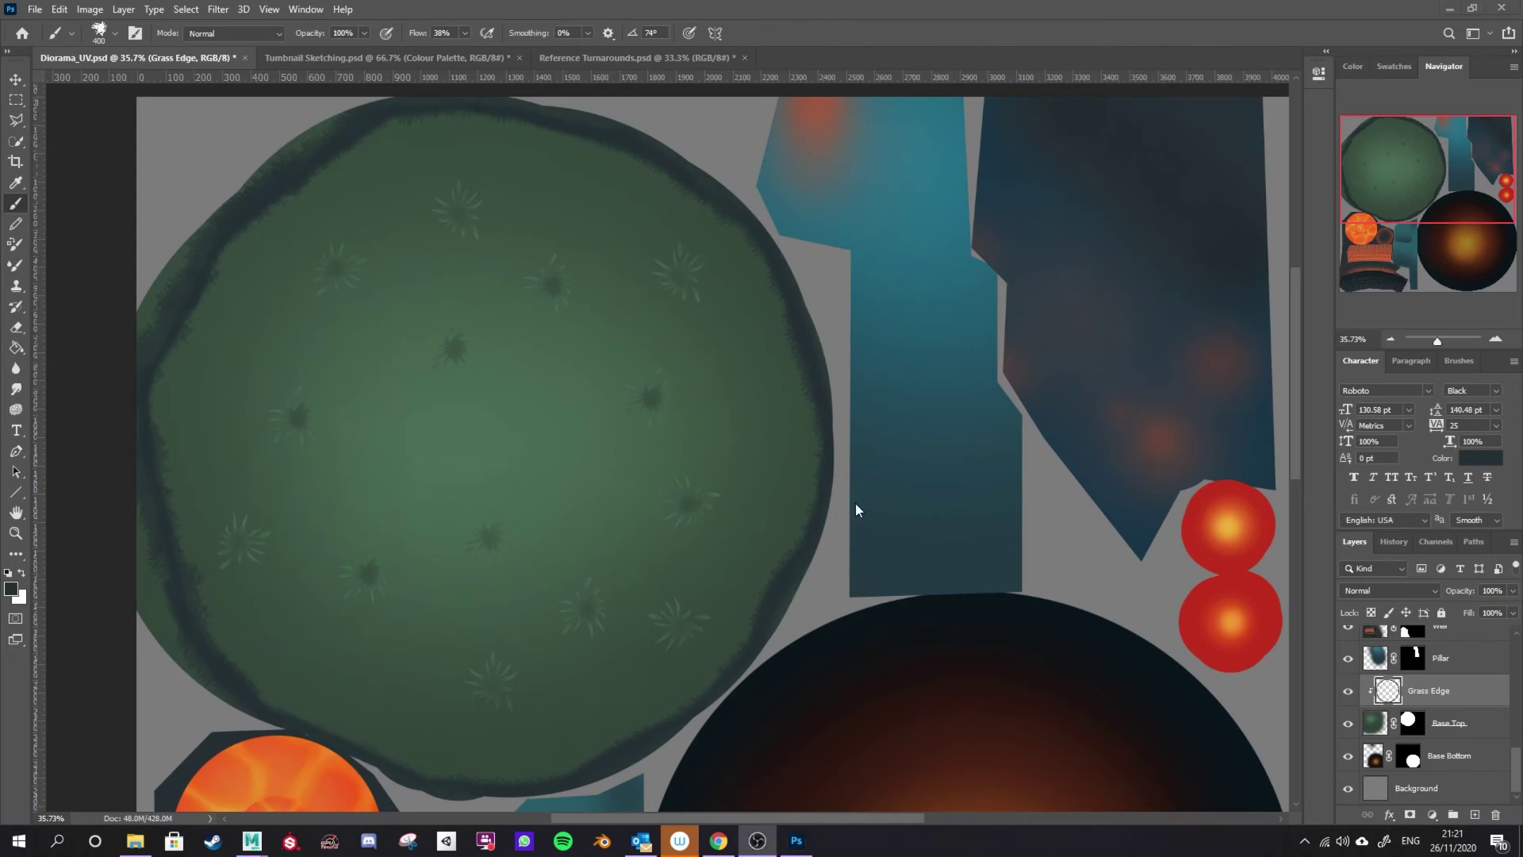
Switch to Maya, select the diorama mesh and open its Diorama_Material attributes
{"action": "left_click", "coordinate": [793, 13]}
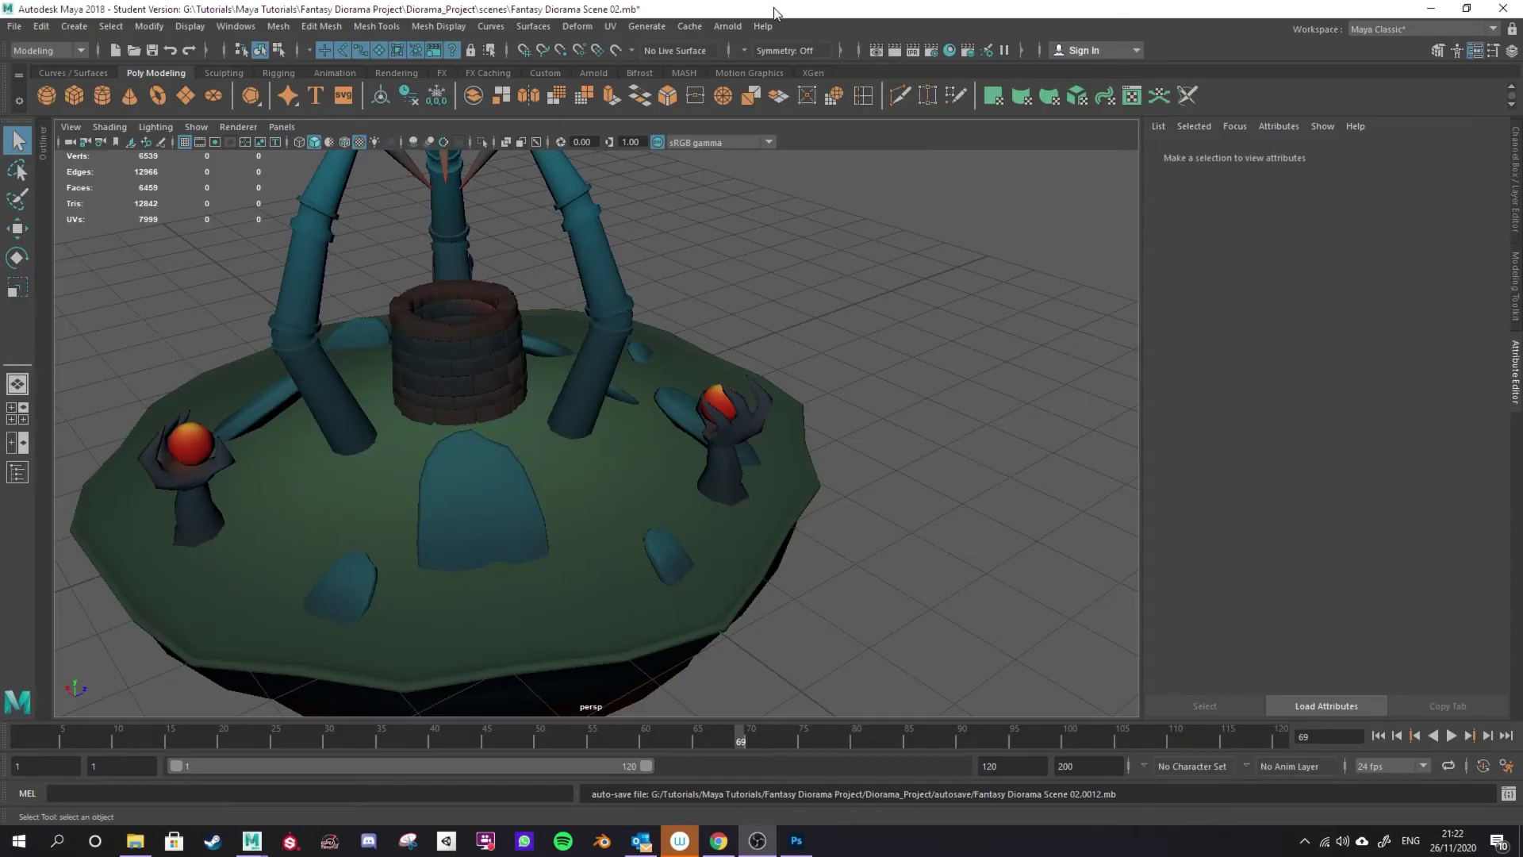
{"action": "right_click", "coordinate": [516, 449]}
{"action": "left_click", "coordinate": [593, 361]}
{"action": "left_click_drag", "start_coordinate": [452, 375], "coordinate": [575, 510]}
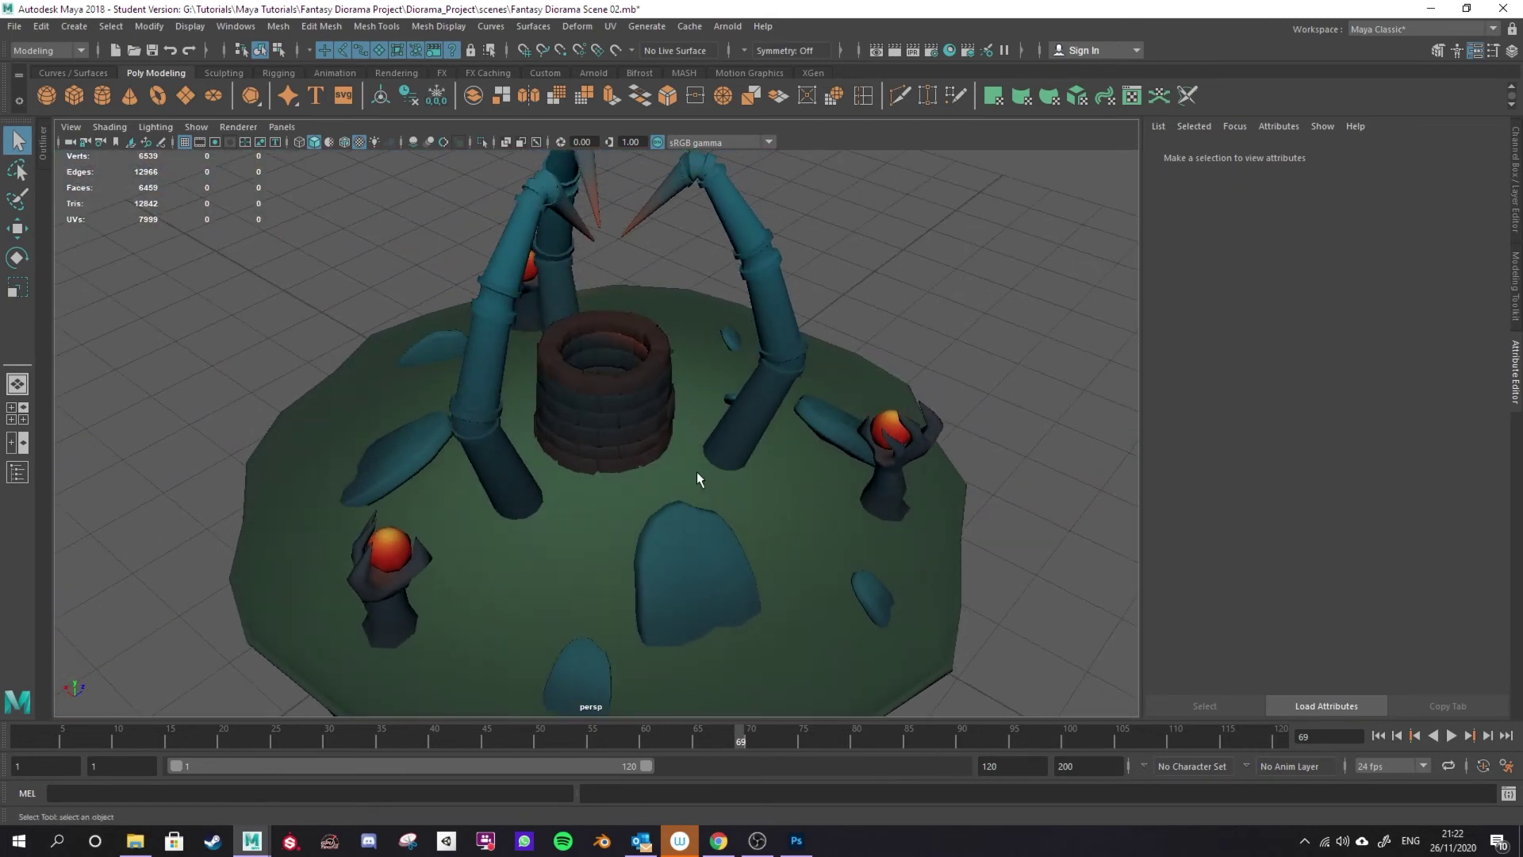
{"action": "left_click", "coordinate": [693, 473]}
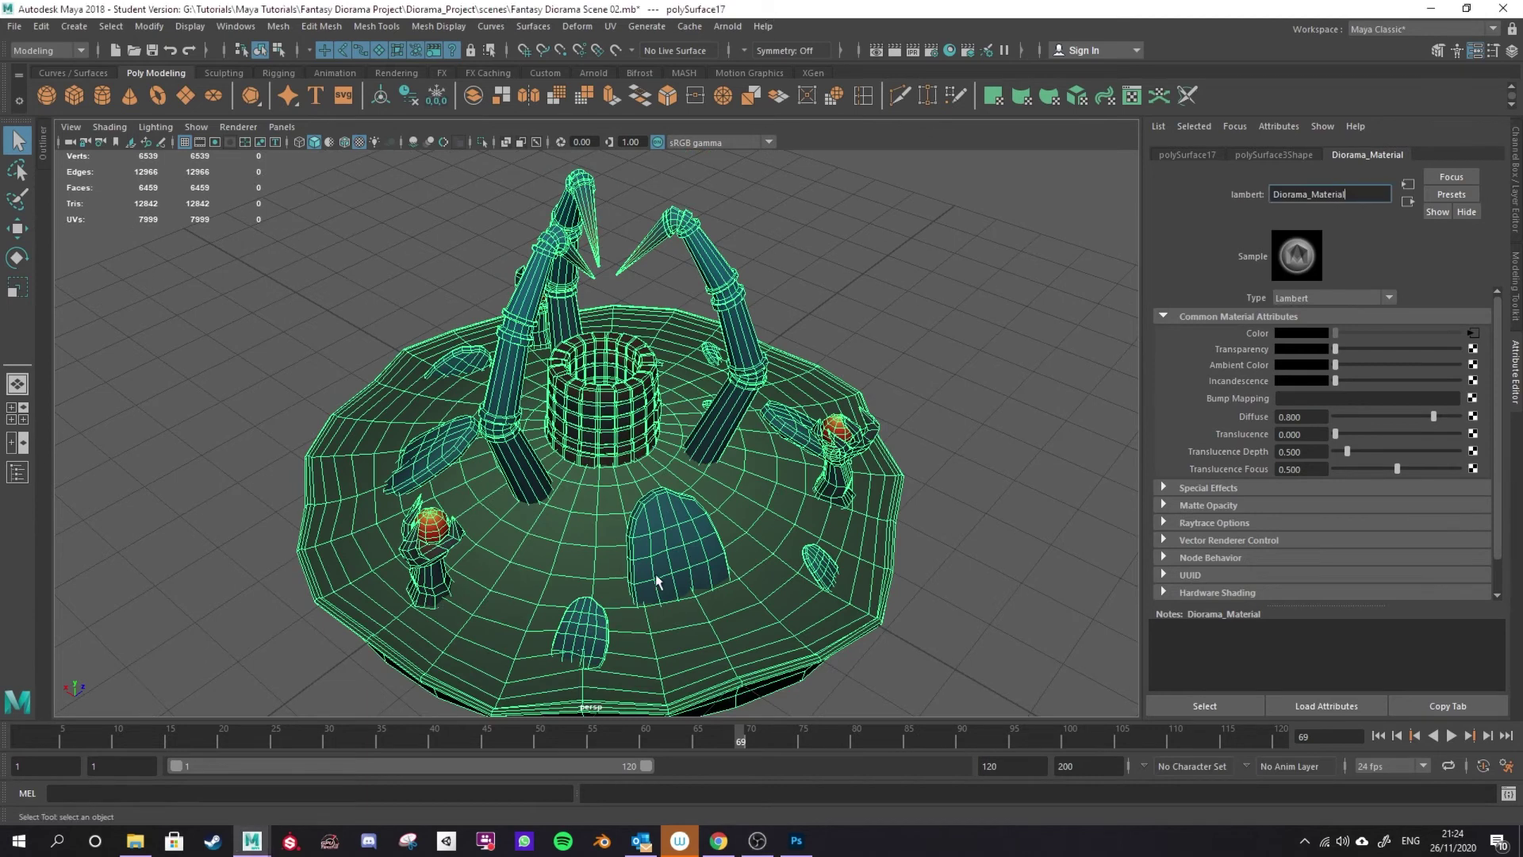
Reload Diorama_Albedo.png in the material's colour file texture and deselect the diorama
{"action": "left_click", "coordinate": [1473, 334]}
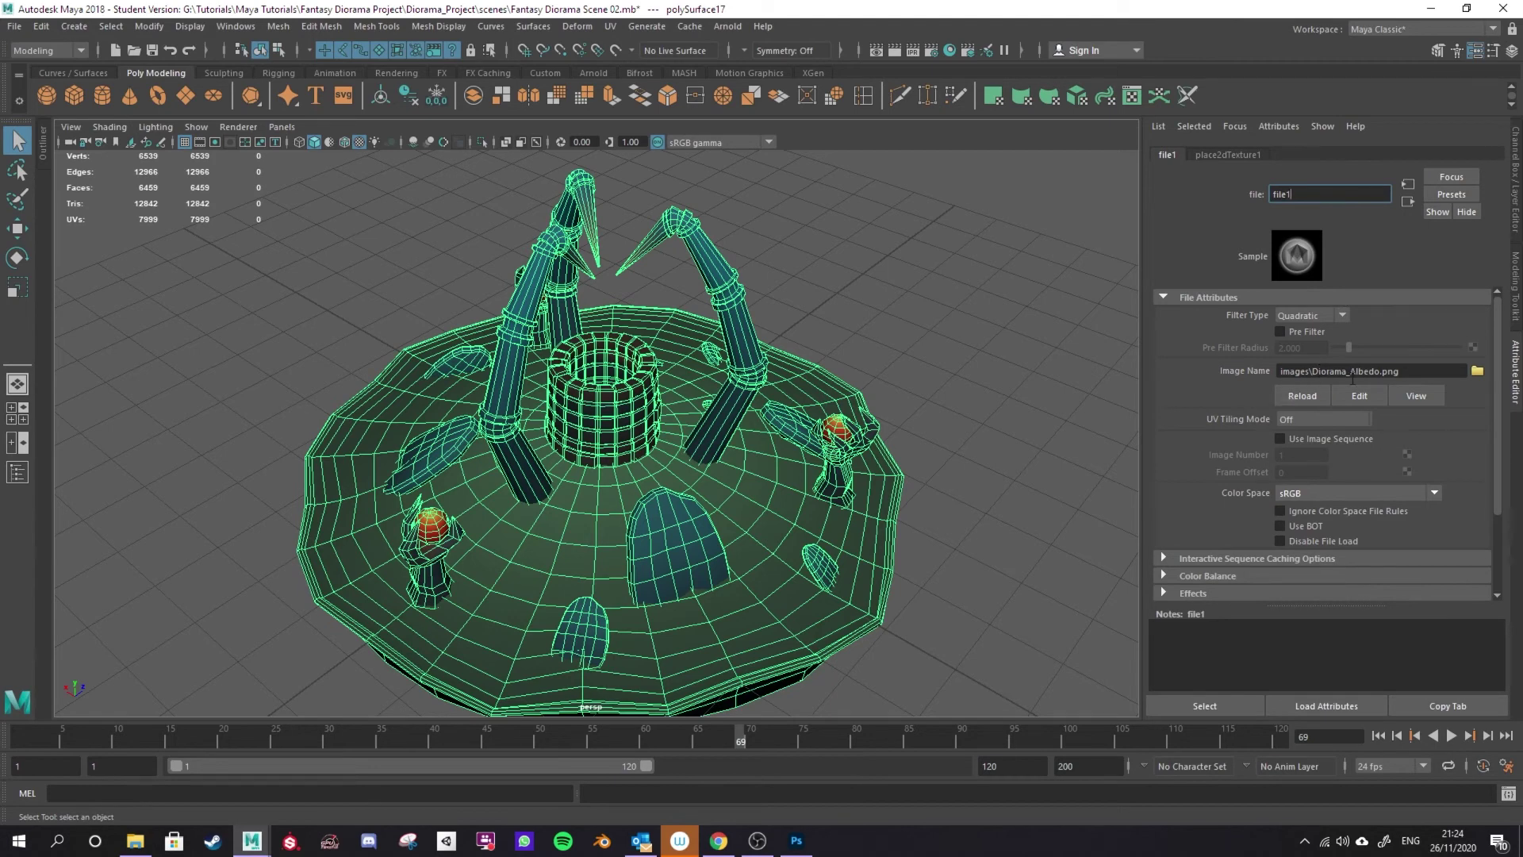
{"action": "left_click", "coordinate": [1294, 394]}
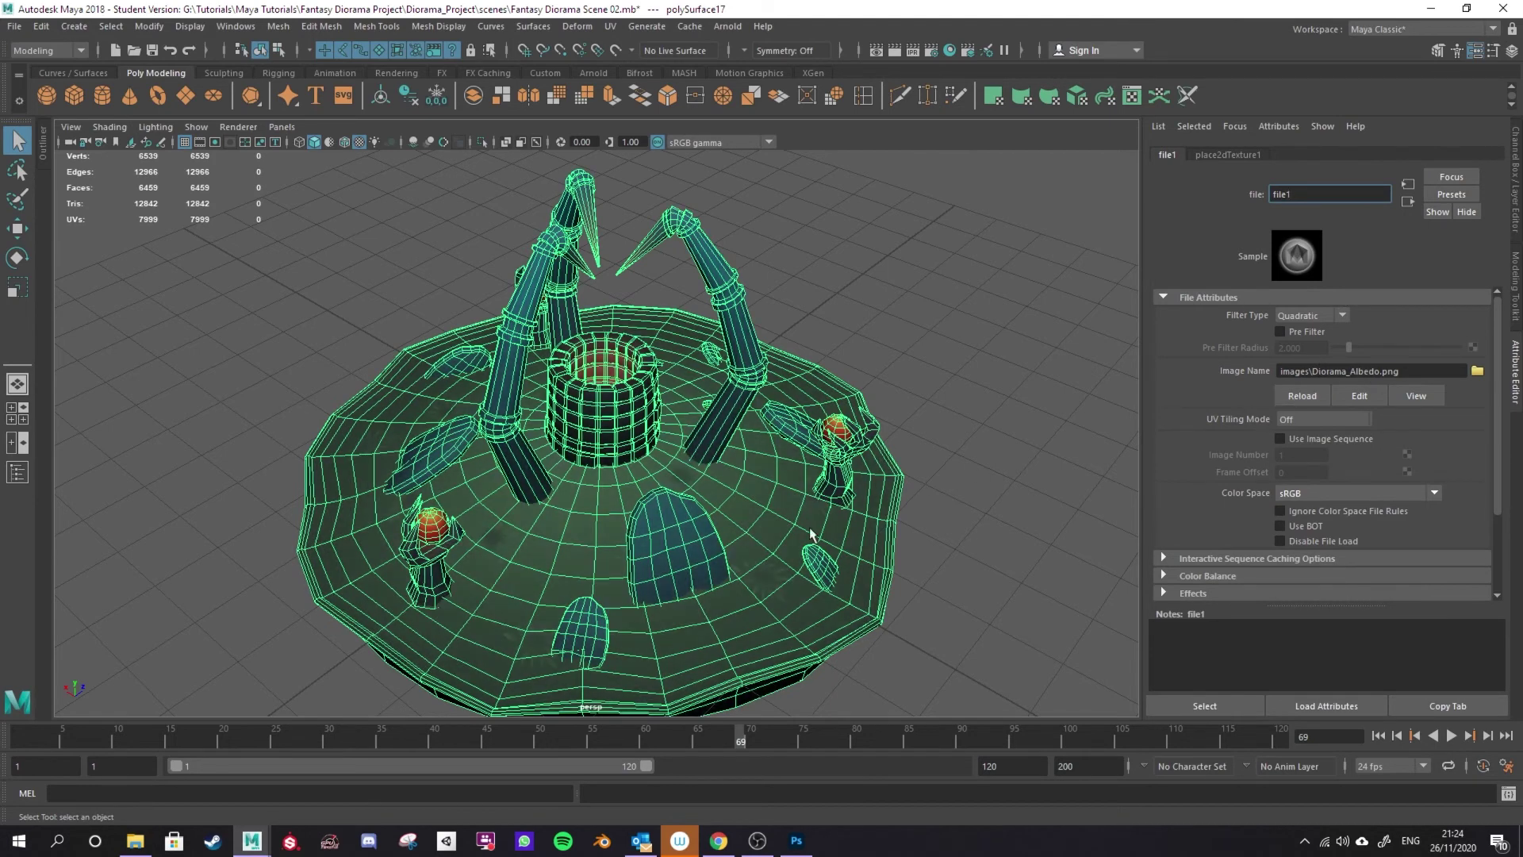
{"action": "right_click", "coordinate": [833, 385]}
{"action": "left_click", "coordinate": [877, 384]}
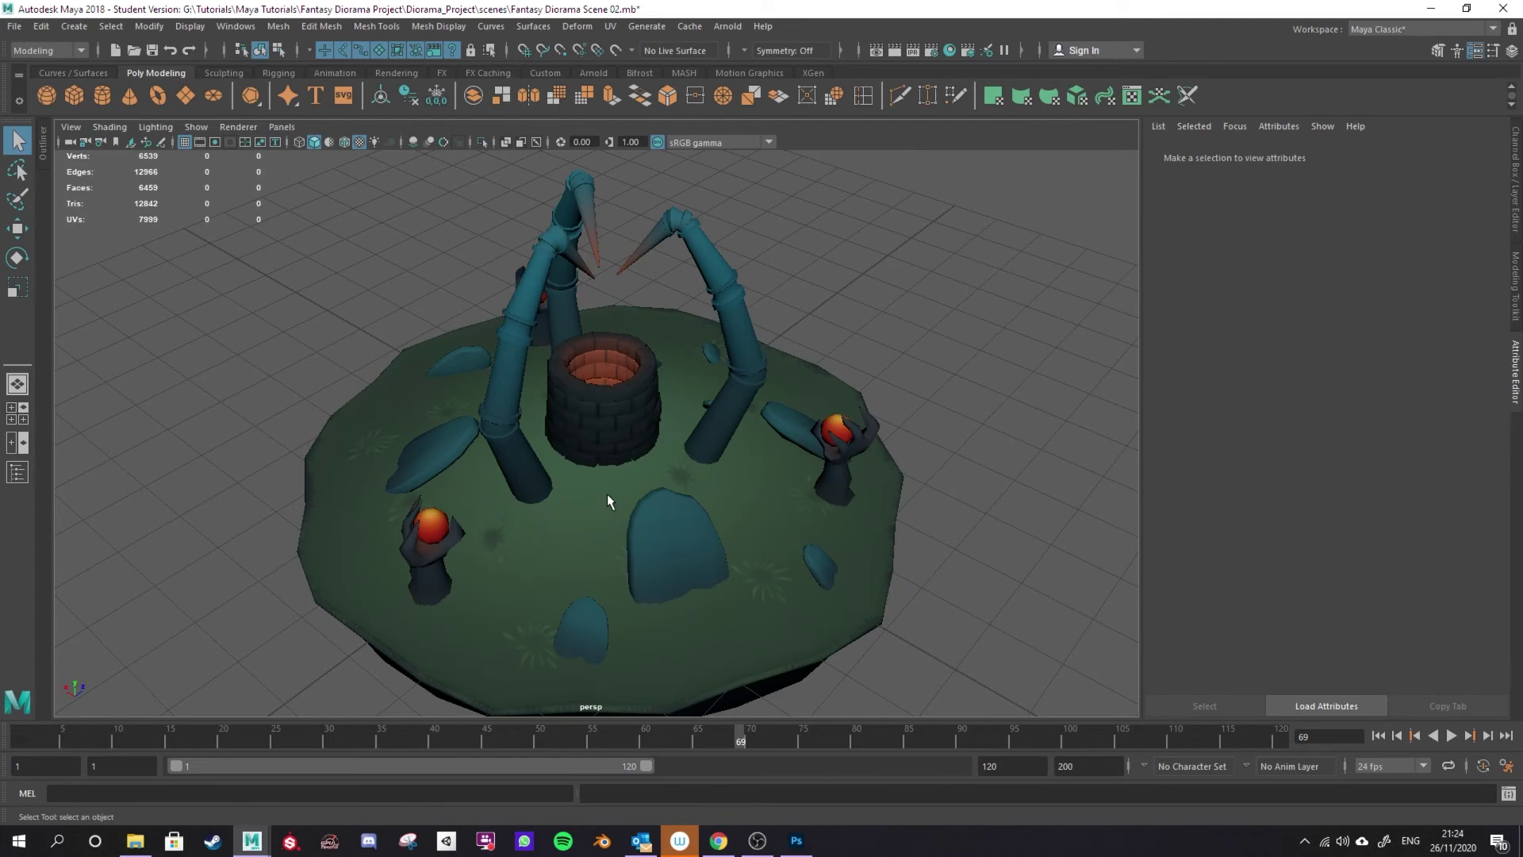
Inspect the reloaded texture up close on the grass, rocks, hands and well bricks
{"action": "left_click_drag", "start_coordinate": [610, 501], "coordinate": [803, 582], "text": "alt"}
{"action": "left_click_drag", "start_coordinate": [679, 508], "coordinate": [684, 564], "text": "alt"}
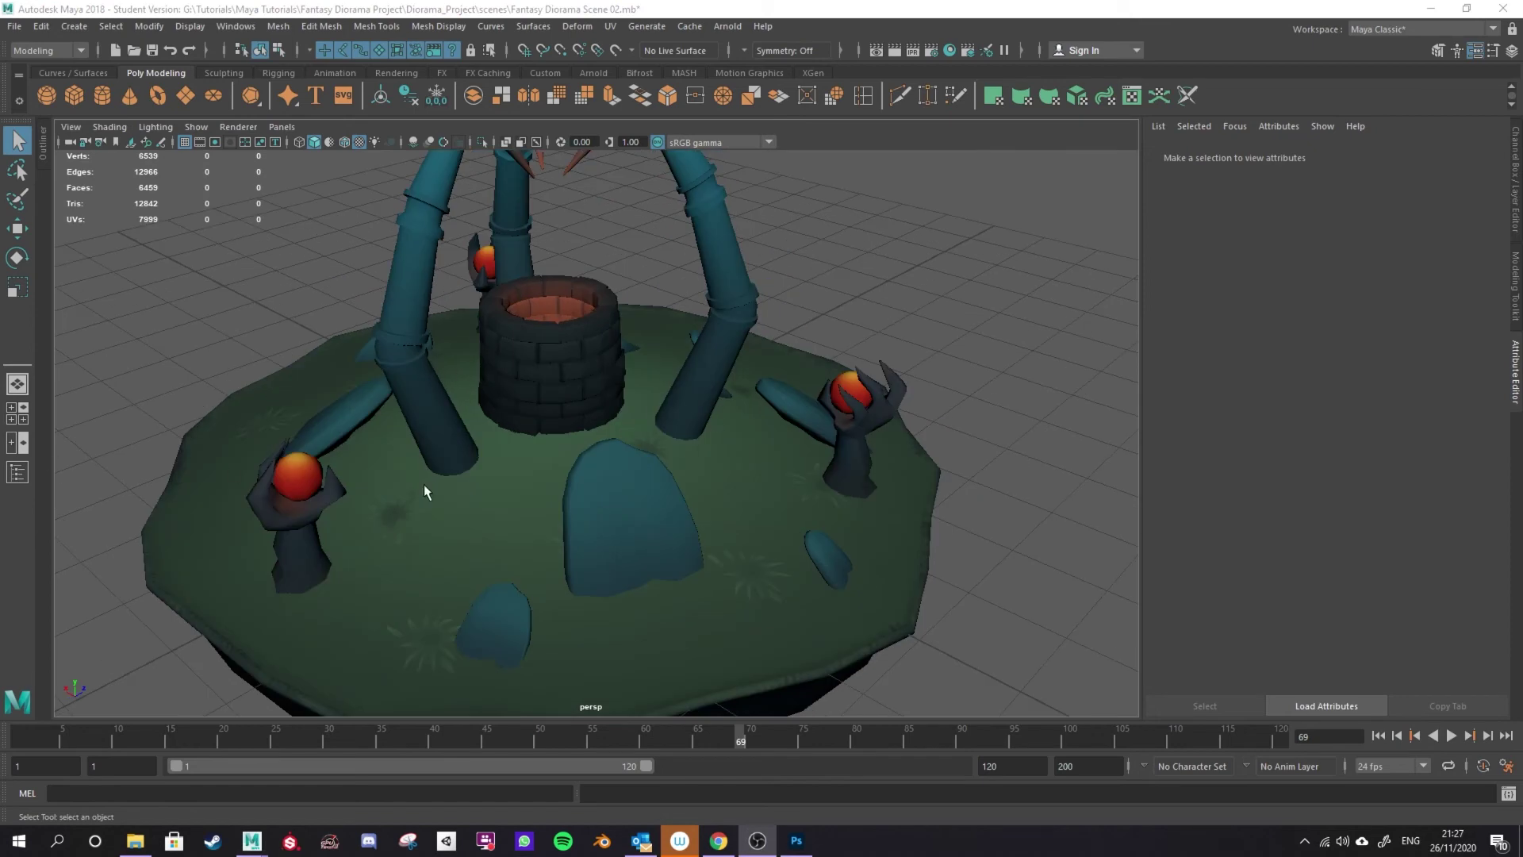
{"action": "scroll", "coordinate": [645, 368], "scroll_direction": "up", "scroll_amount": 5}
{"action": "left_click_drag", "start_coordinate": [401, 349], "coordinate": [480, 601], "text": "alt"}
{"action": "scroll", "coordinate": [480, 601], "scroll_direction": "up", "scroll_amount": 5}
{"action": "left_click_drag", "start_coordinate": [593, 559], "coordinate": [655, 455], "text": "alt"}
{"action": "scroll", "coordinate": [655, 455], "scroll_direction": "down", "scroll_amount": 6}
{"action": "left_click_drag", "start_coordinate": [652, 587], "coordinate": [655, 422], "text": "alt"}
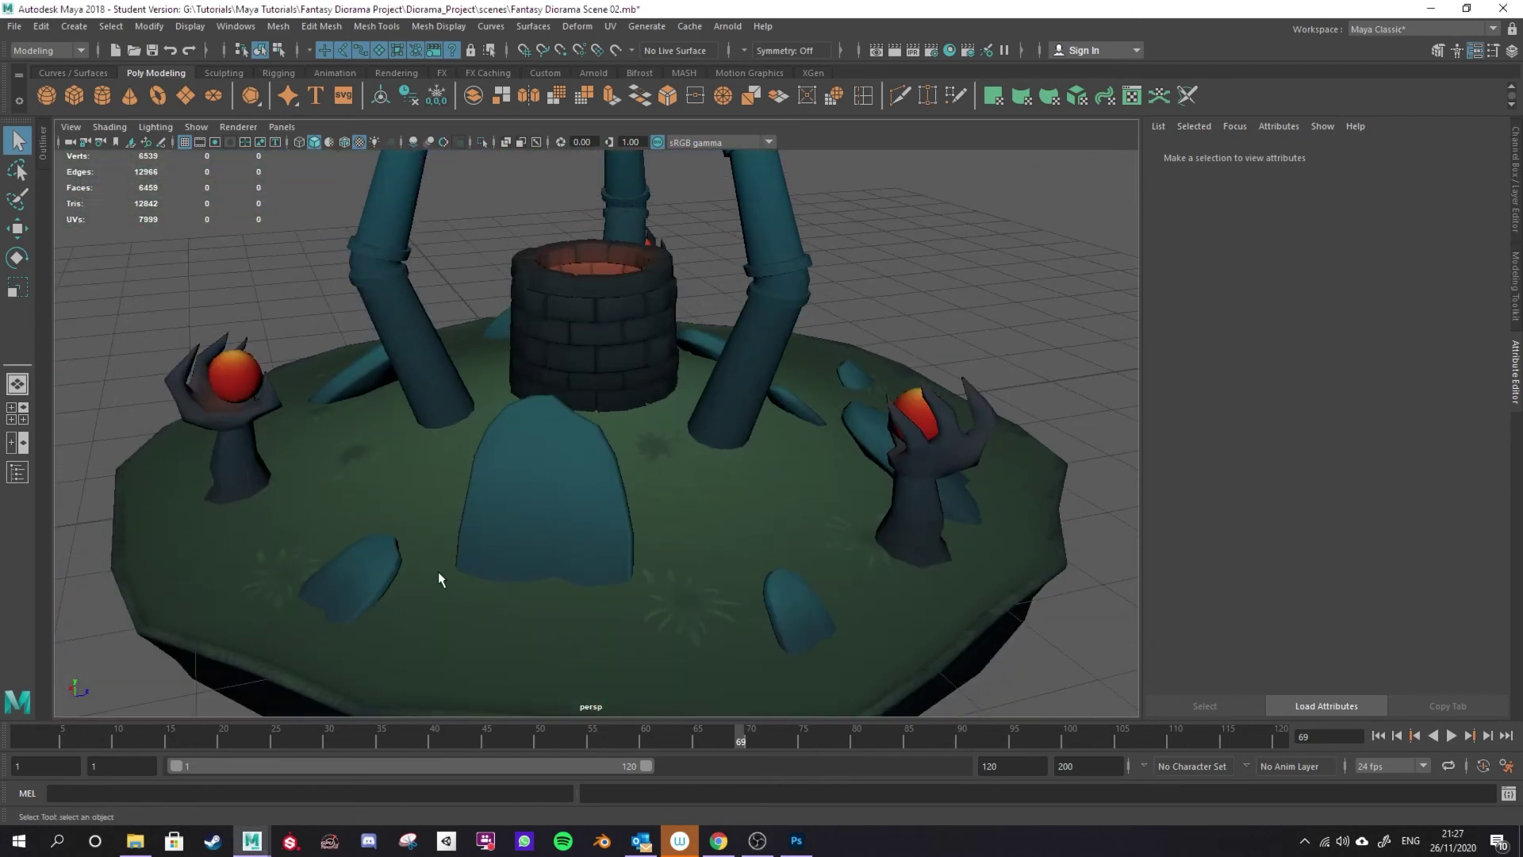
{"action": "left_click_drag", "start_coordinate": [439, 572], "coordinate": [726, 517], "text": "alt"}
{"action": "scroll", "coordinate": [726, 517], "scroll_direction": "up", "scroll_amount": 4}
{"action": "left_click_drag", "start_coordinate": [682, 655], "coordinate": [632, 527], "text": "alt"}
{"action": "scroll", "coordinate": [758, 623], "scroll_direction": "down", "scroll_amount": 4}
{"action": "left_click_drag", "start_coordinate": [652, 309], "coordinate": [636, 567], "text": "alt"}
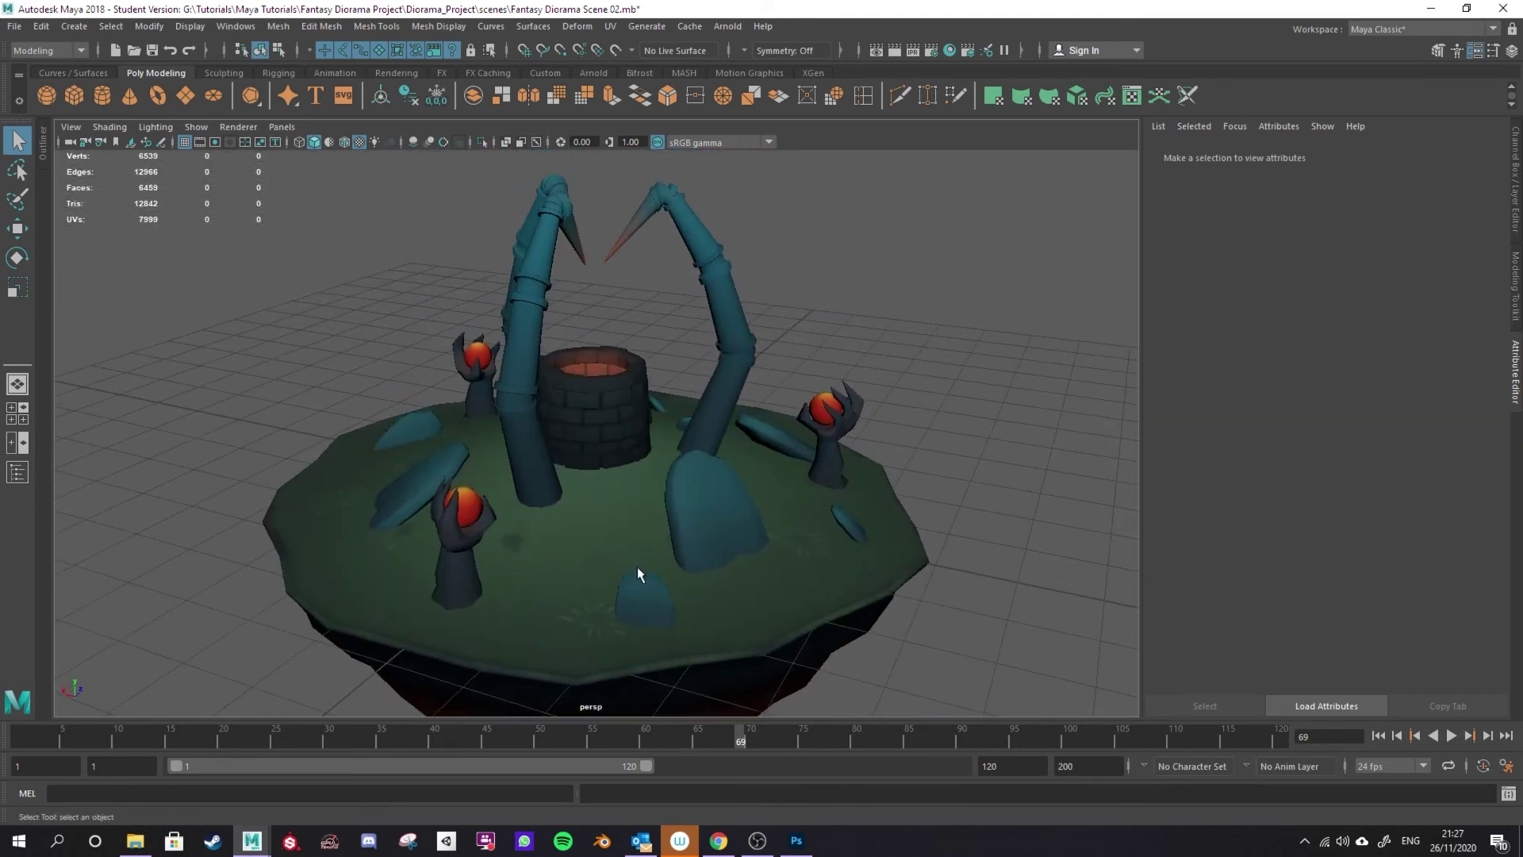
Examine the whole textured diorama from several angles, including the pillars, the well and the base's underside
{"action": "left_click_drag", "start_coordinate": [674, 508], "coordinate": [574, 544], "text": "alt"}
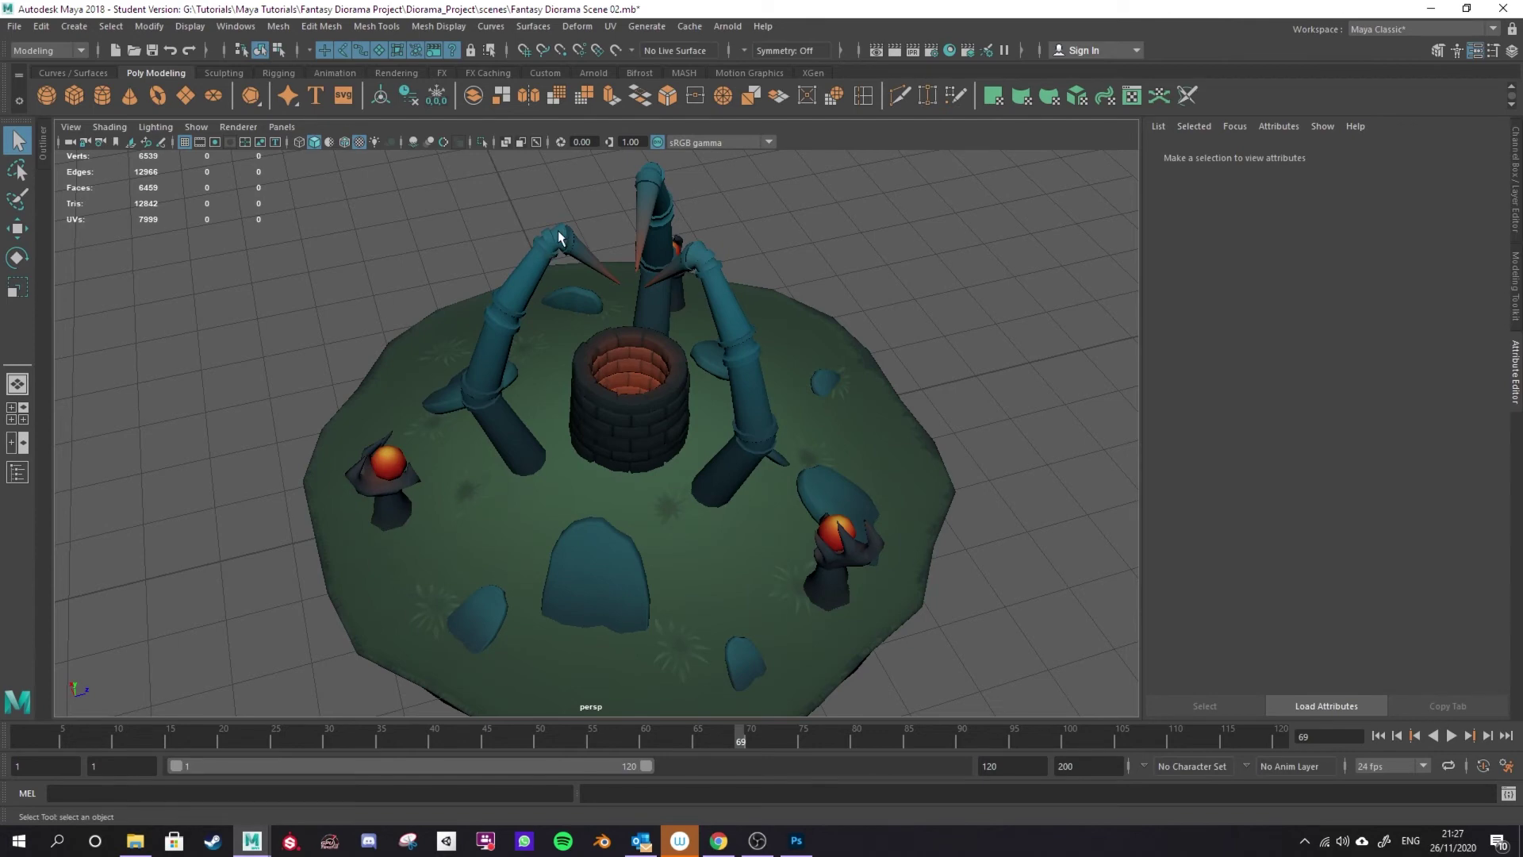
{"action": "left_click_drag", "start_coordinate": [501, 437], "coordinate": [544, 412], "text": "alt"}
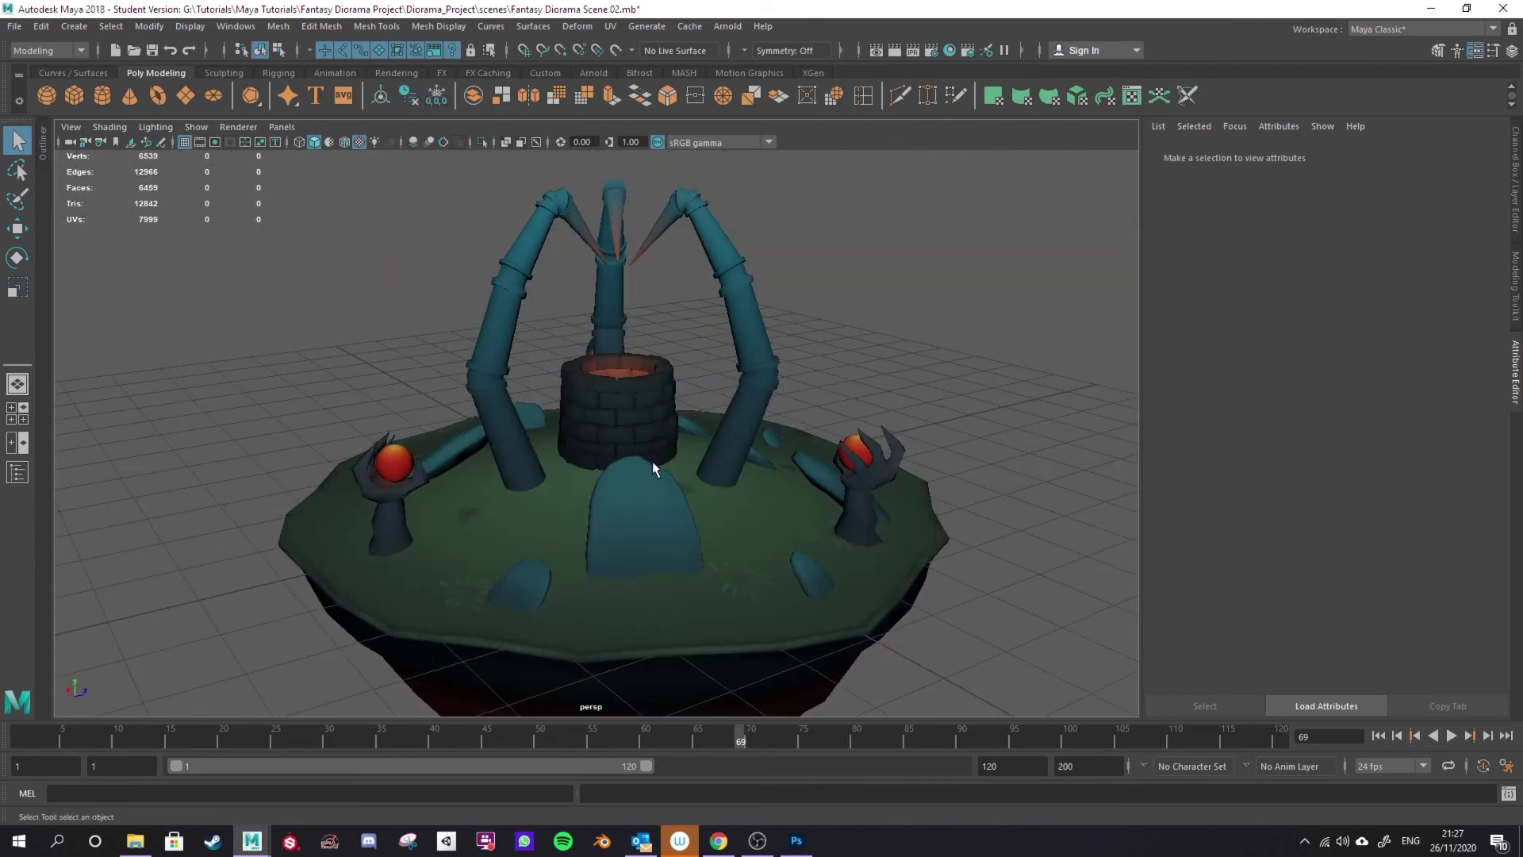
{"action": "left_click_drag", "start_coordinate": [597, 520], "coordinate": [753, 398], "text": "alt"}
{"action": "left_click_drag", "start_coordinate": [814, 622], "coordinate": [833, 515], "text": "alt"}
{"action": "left_click_drag", "start_coordinate": [841, 511], "coordinate": [602, 516], "text": "alt"}
{"action": "left_click_drag", "start_coordinate": [555, 452], "coordinate": [688, 481], "text": "alt"}
{"action": "left_click_drag", "start_coordinate": [514, 398], "coordinate": [537, 390], "text": "alt"}
{"action": "left_click_drag", "start_coordinate": [541, 395], "coordinate": [564, 516], "text": "alt"}
{"action": "left_click_drag", "start_coordinate": [562, 511], "coordinate": [431, 606], "text": "alt"}
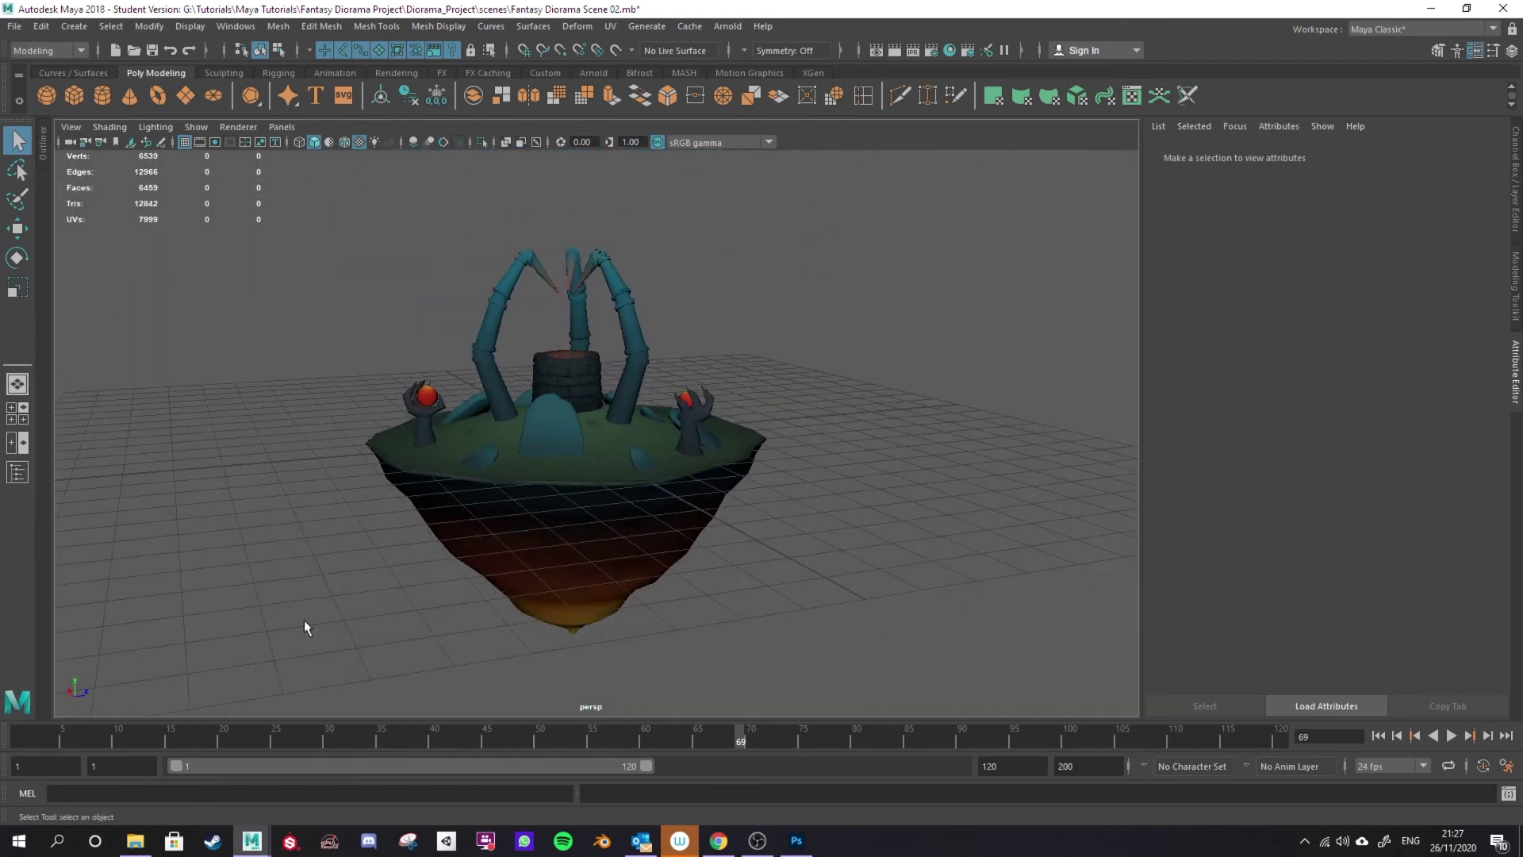
{"action": "left_click_drag", "start_coordinate": [75, 549], "coordinate": [444, 515], "text": "alt"}
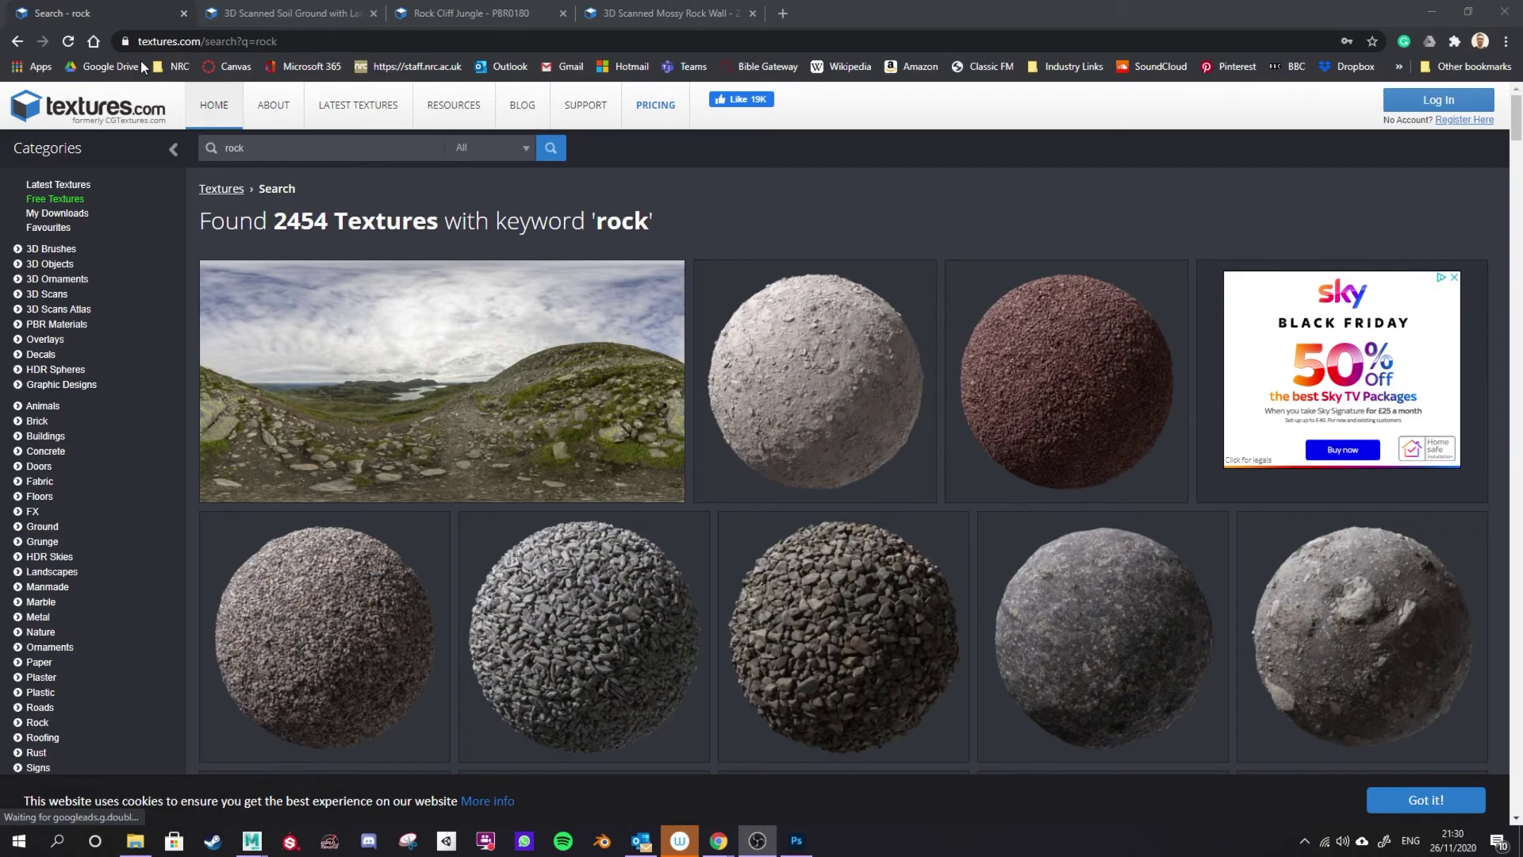
Switch to Chrome, browse the textures.com rock results, and view the soil ground, Rock Cliff Jungle and Mossy Rock Wall pages
{"action": "left_click", "coordinate": [507, 190]}
{"action": "scroll", "coordinate": [976, 433], "scroll_direction": "down", "scroll_amount": 8}
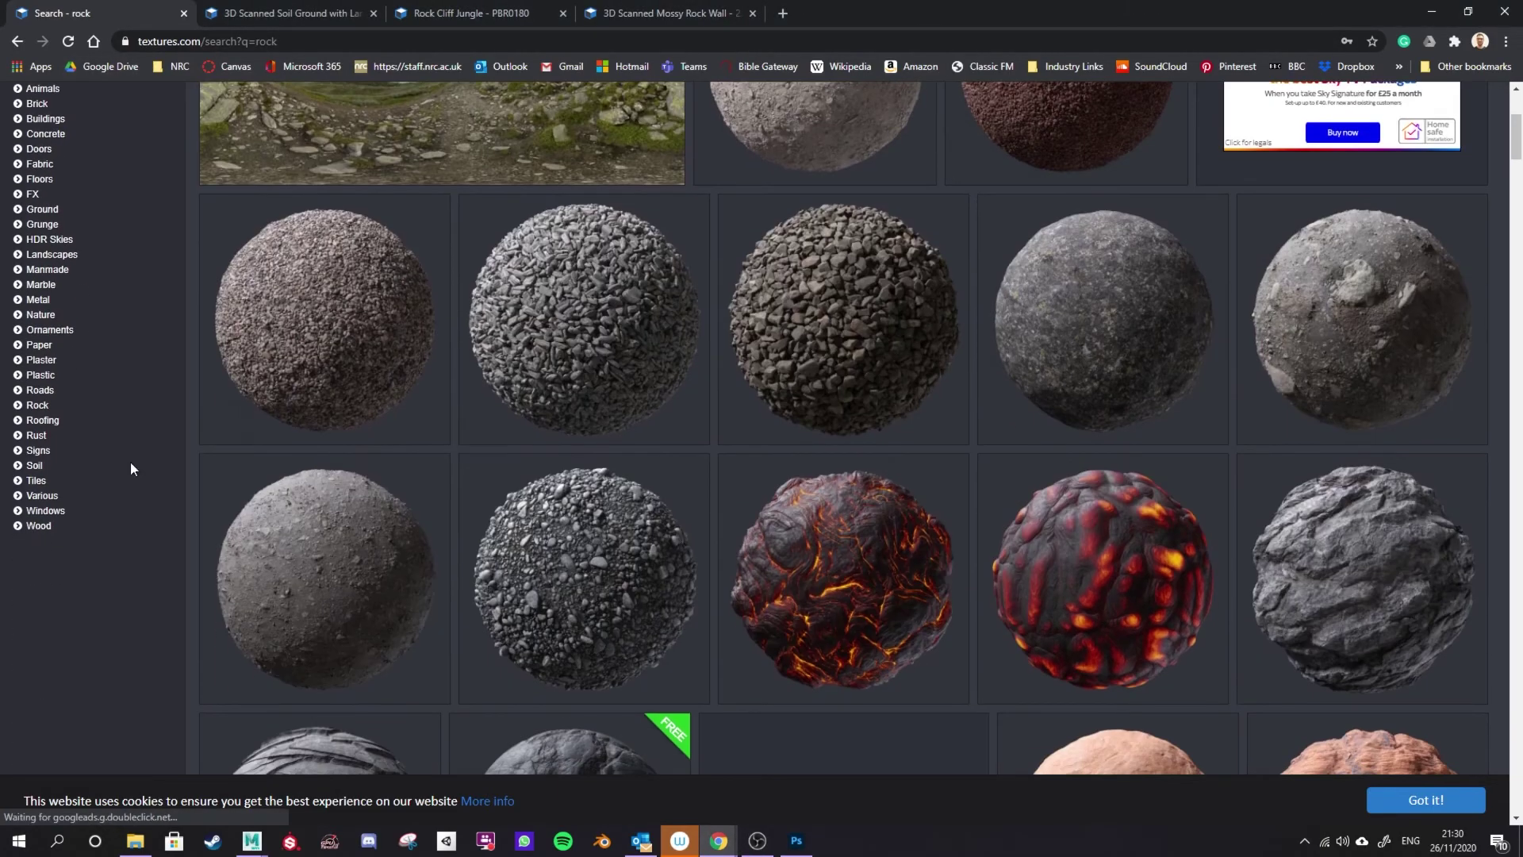
{"action": "scroll", "coordinate": [642, 526], "scroll_direction": "down", "scroll_amount": 9}
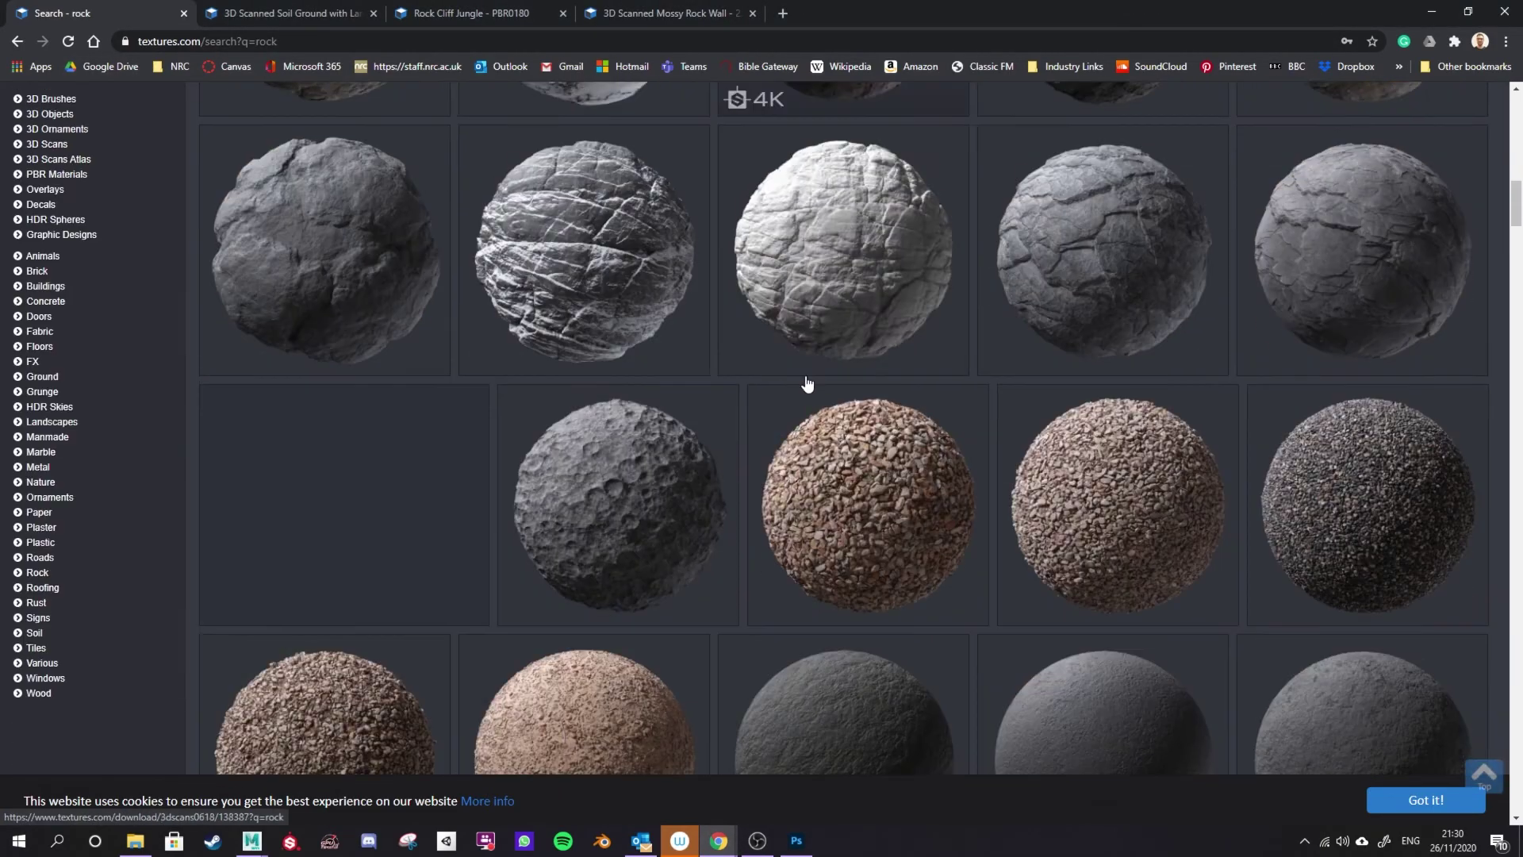
{"action": "left_click", "coordinate": [264, 14]}
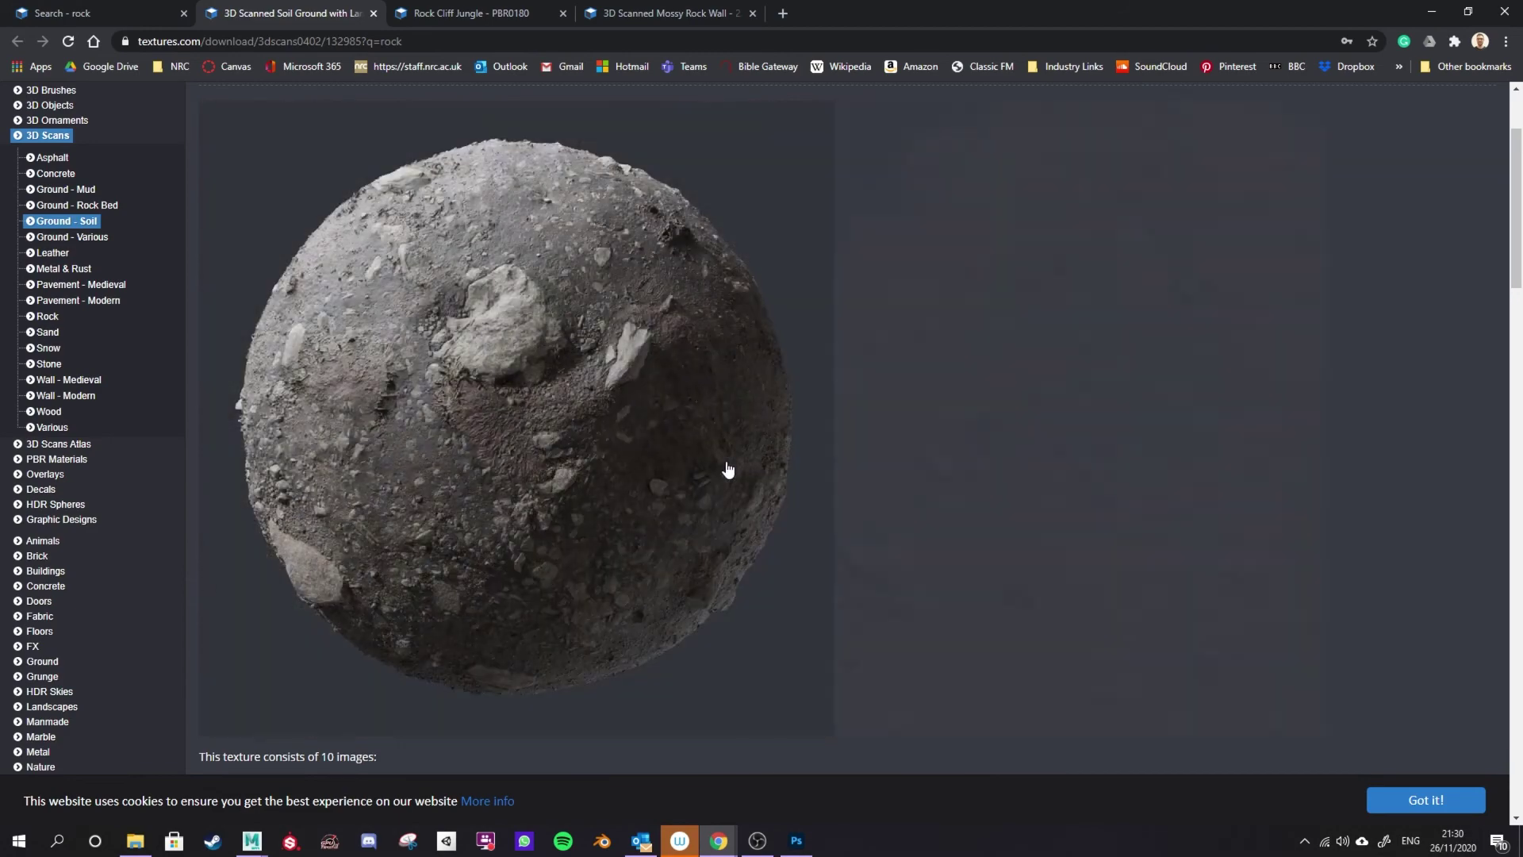
{"action": "left_click", "coordinate": [446, 15]}
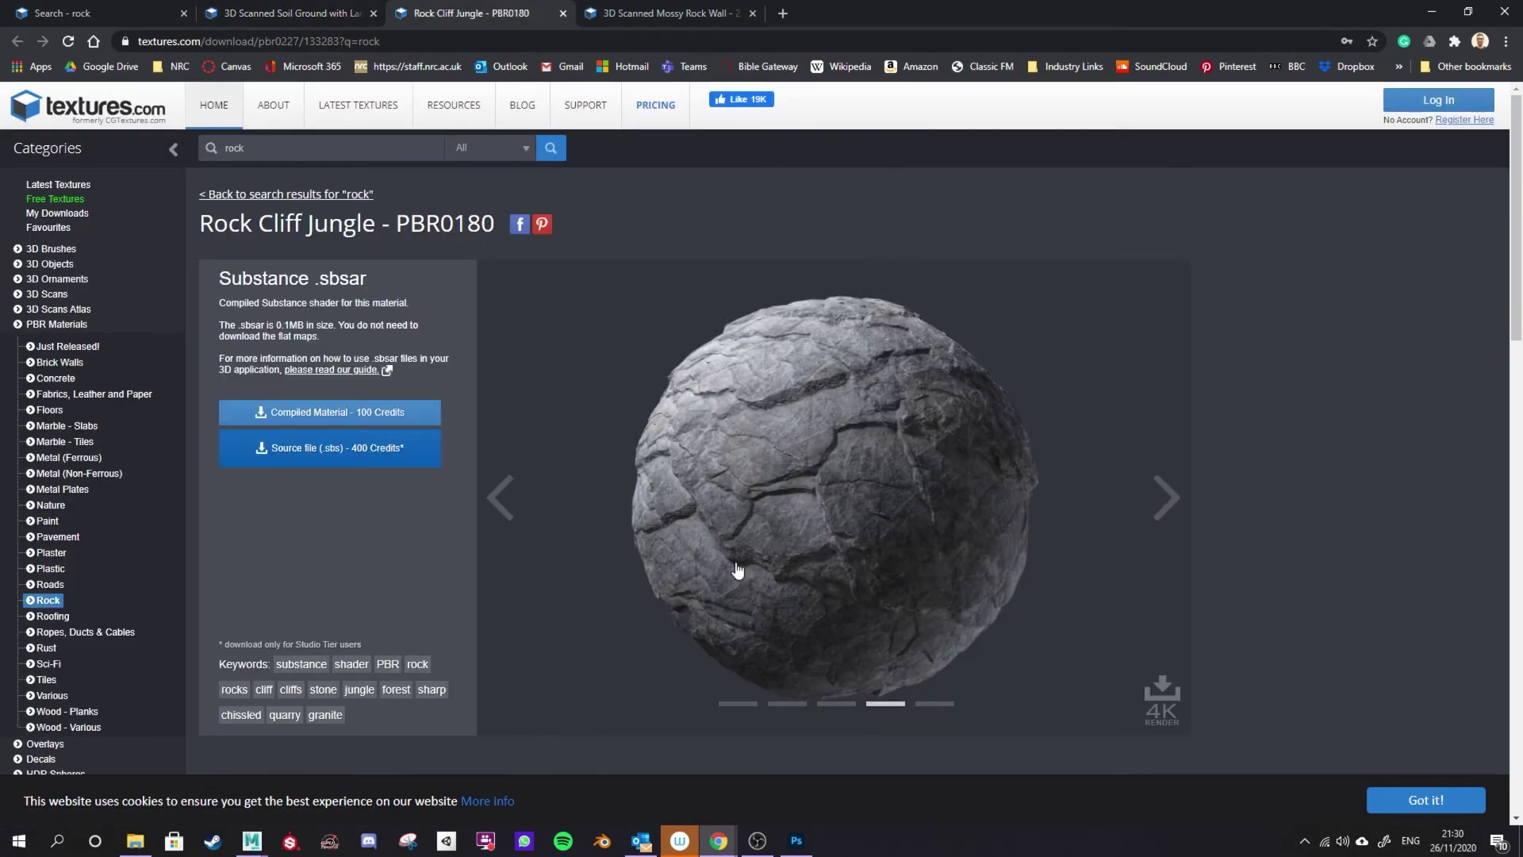
{"action": "left_click", "coordinate": [641, 17]}
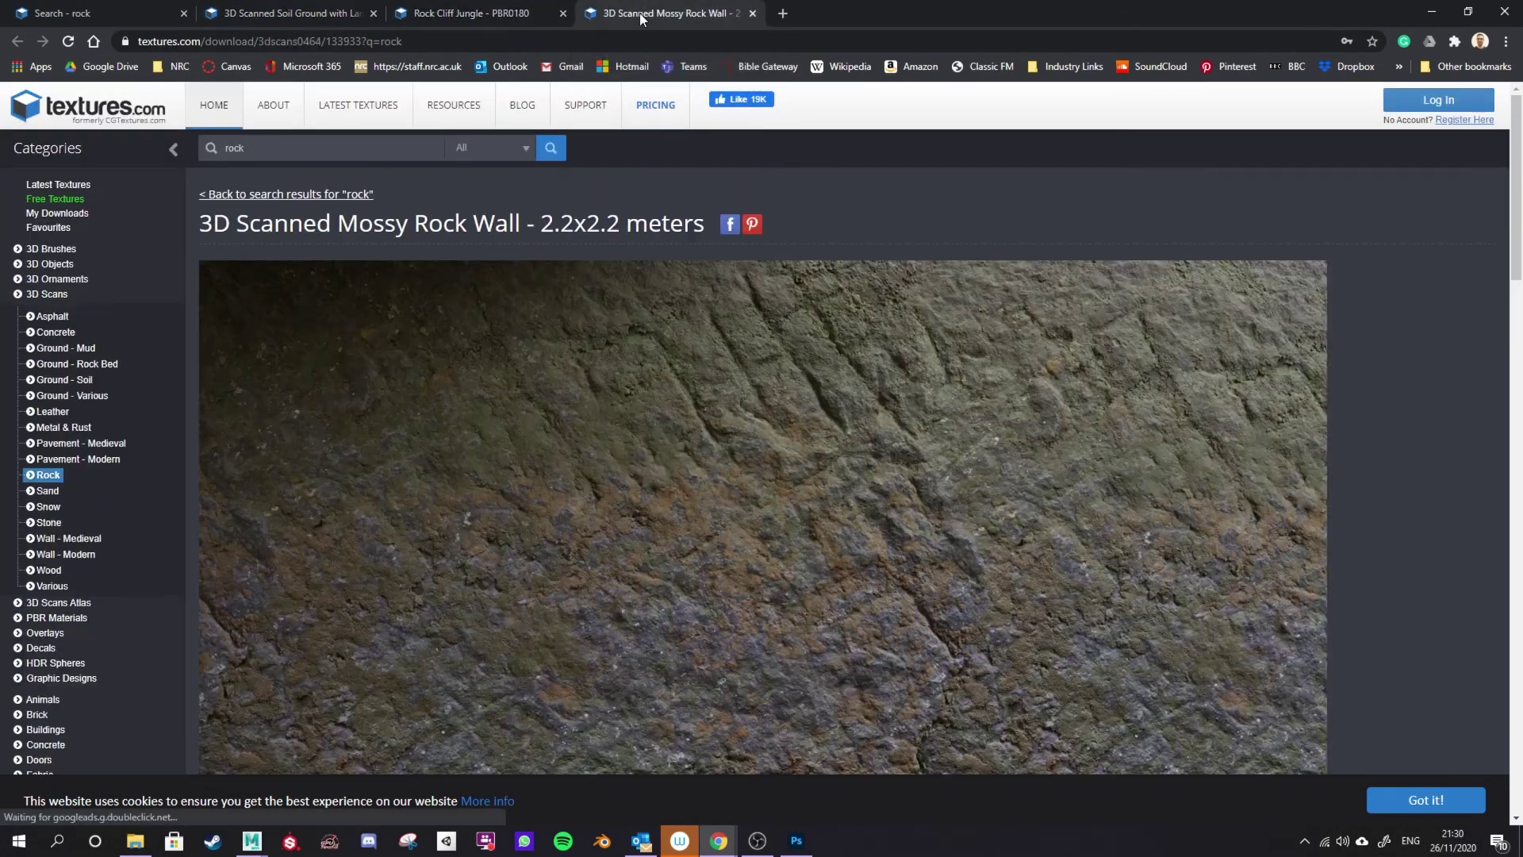
Examine the Mossy Rock Wall page's preview images and the soil ground texture's flat maps on textures.com
{"action": "scroll", "coordinate": [1031, 585], "scroll_direction": "down", "scroll_amount": 4}
{"action": "scroll", "coordinate": [692, 573], "scroll_direction": "up", "scroll_amount": 3}
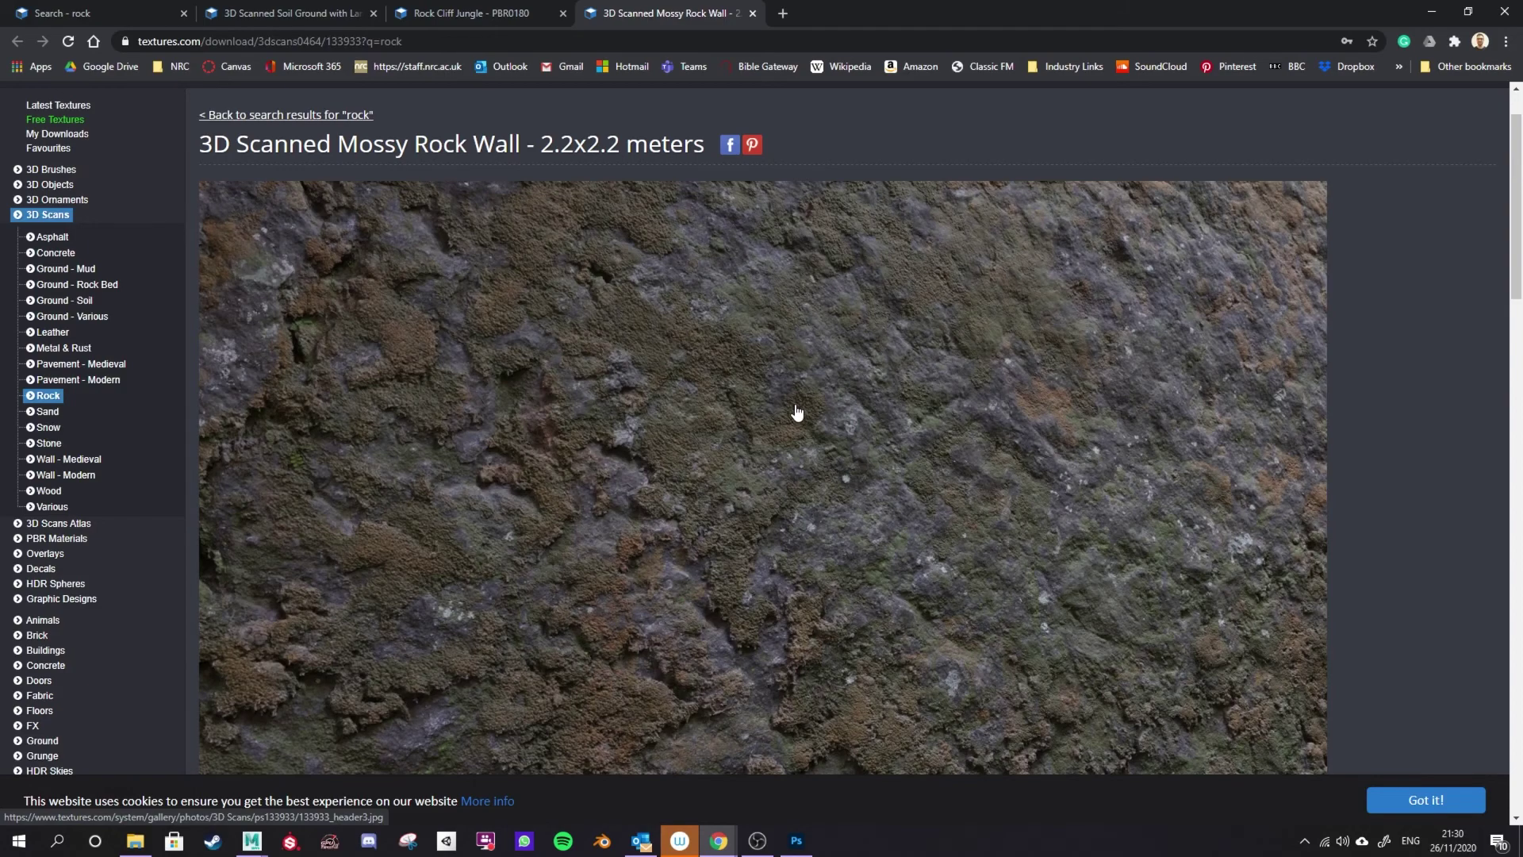
{"action": "scroll", "coordinate": [744, 531], "scroll_direction": "down", "scroll_amount": 3}
{"action": "scroll", "coordinate": [533, 253], "scroll_direction": "up", "scroll_amount": 3}
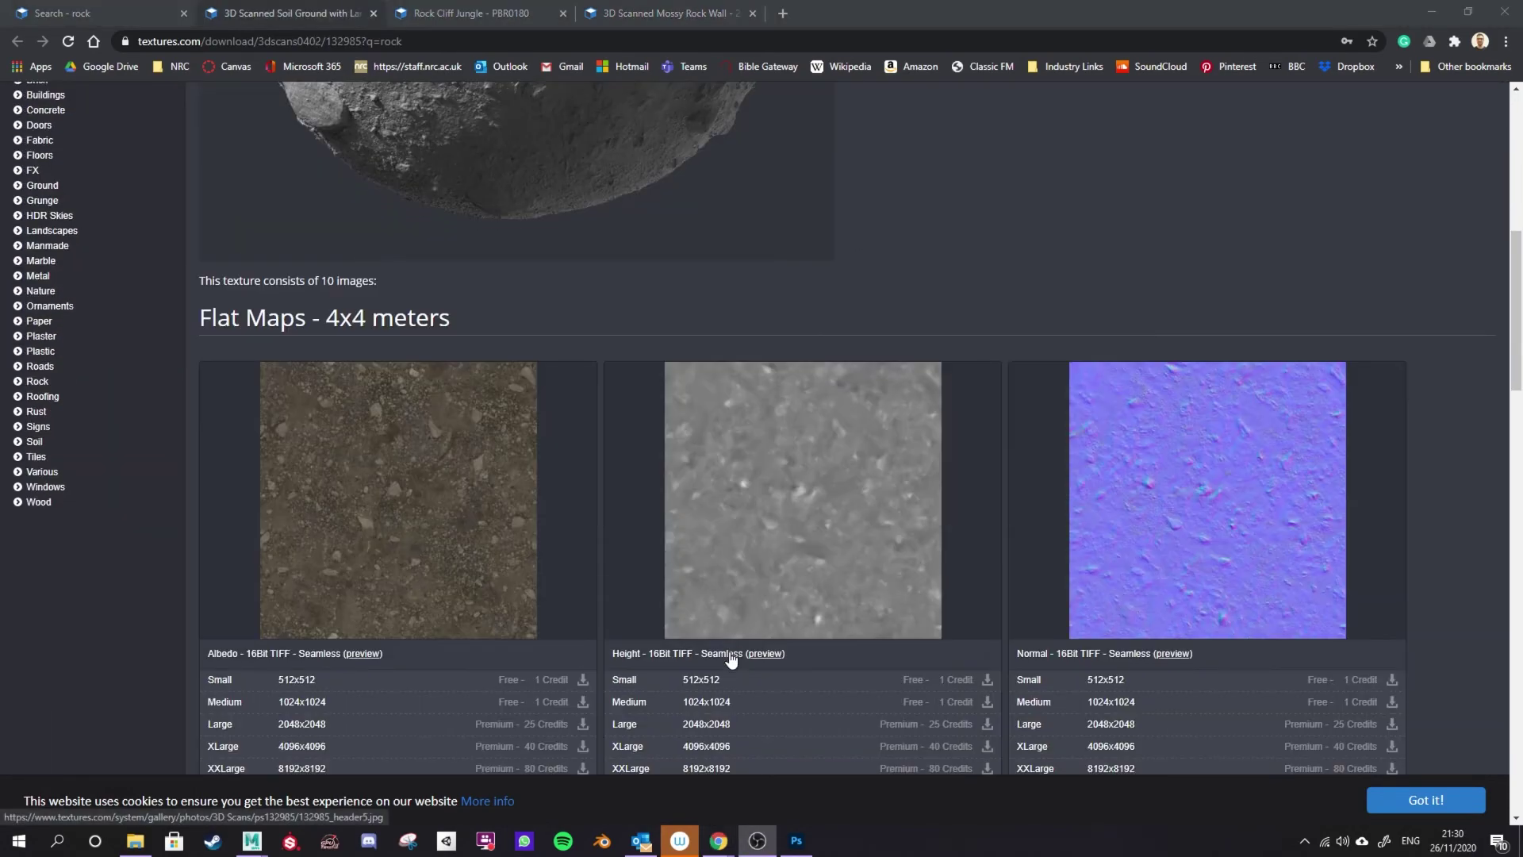
{"action": "scroll", "coordinate": [612, 685], "scroll_direction": "down", "scroll_amount": 2}
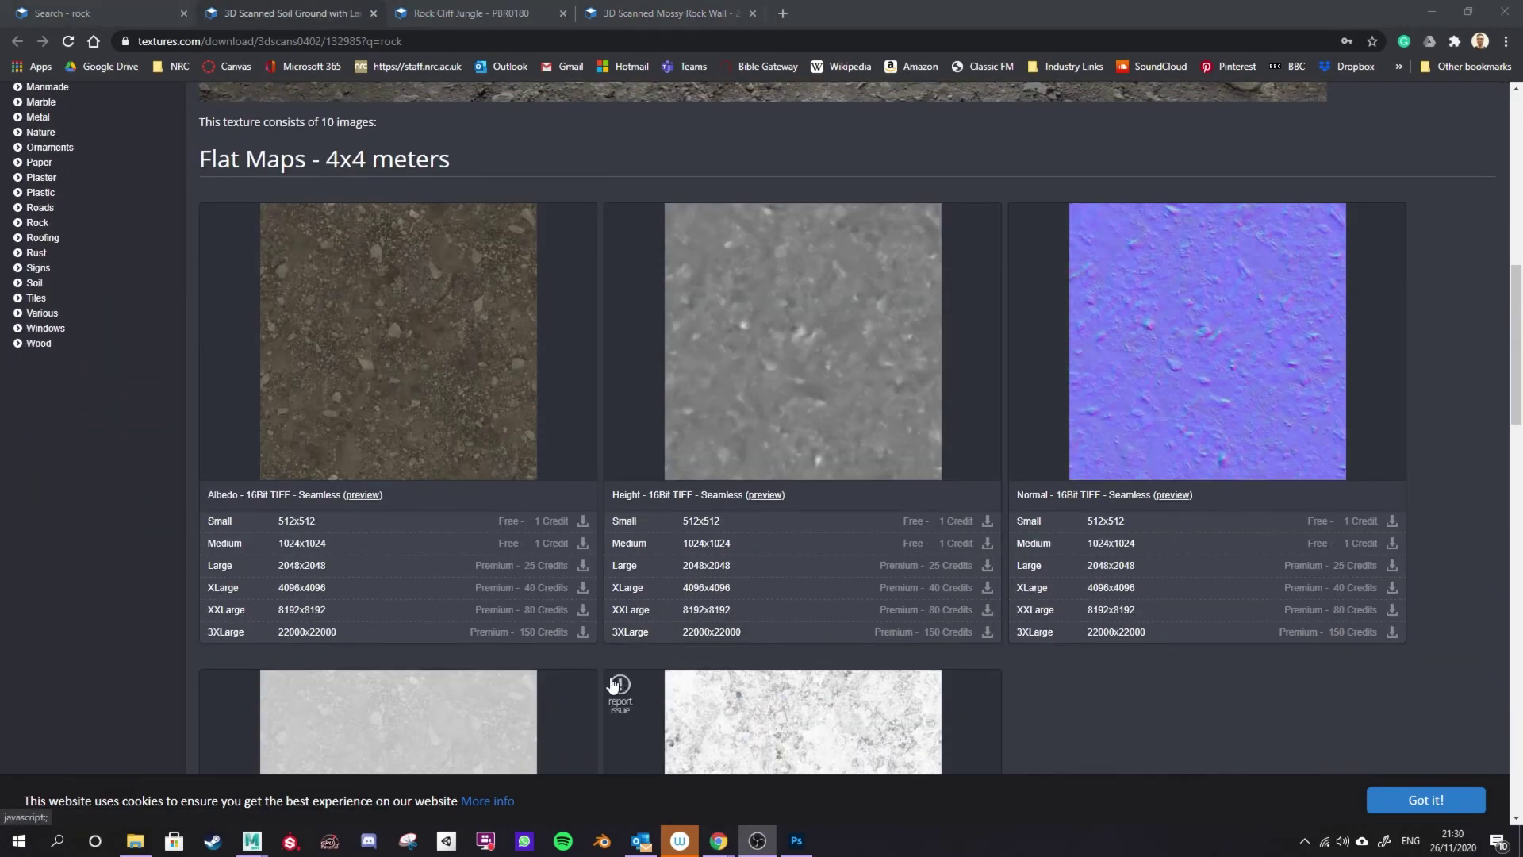
{"action": "scroll", "coordinate": [612, 686], "scroll_direction": "down", "scroll_amount": 7}
{"action": "scroll", "coordinate": [532, 619], "scroll_direction": "up", "scroll_amount": 6}
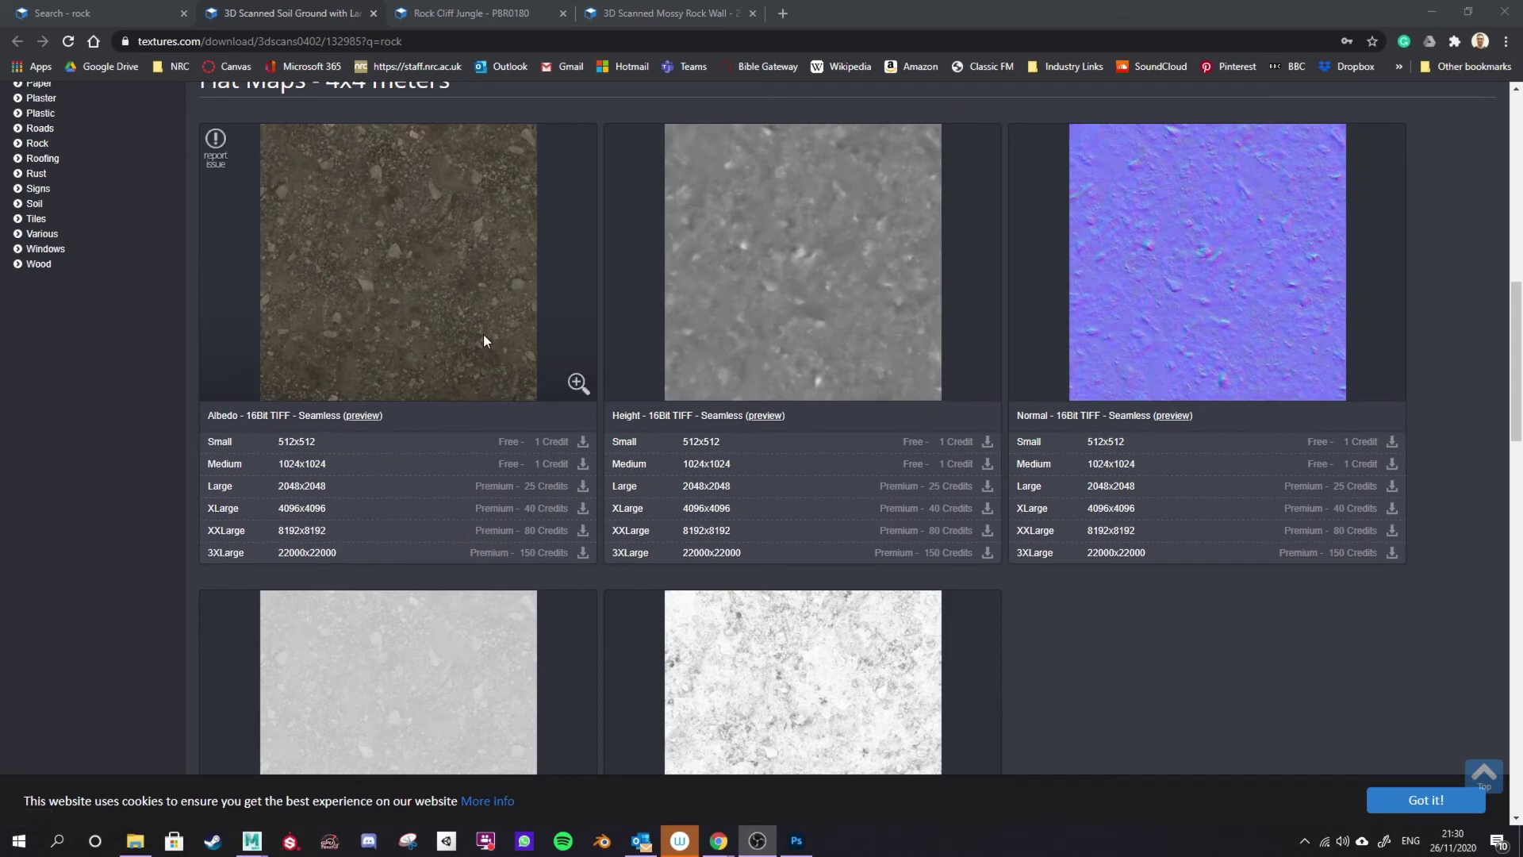
{"action": "scroll", "coordinate": [420, 342], "scroll_direction": "down", "scroll_amount": 4}
{"action": "scroll", "coordinate": [359, 559], "scroll_direction": "up", "scroll_amount": 7}
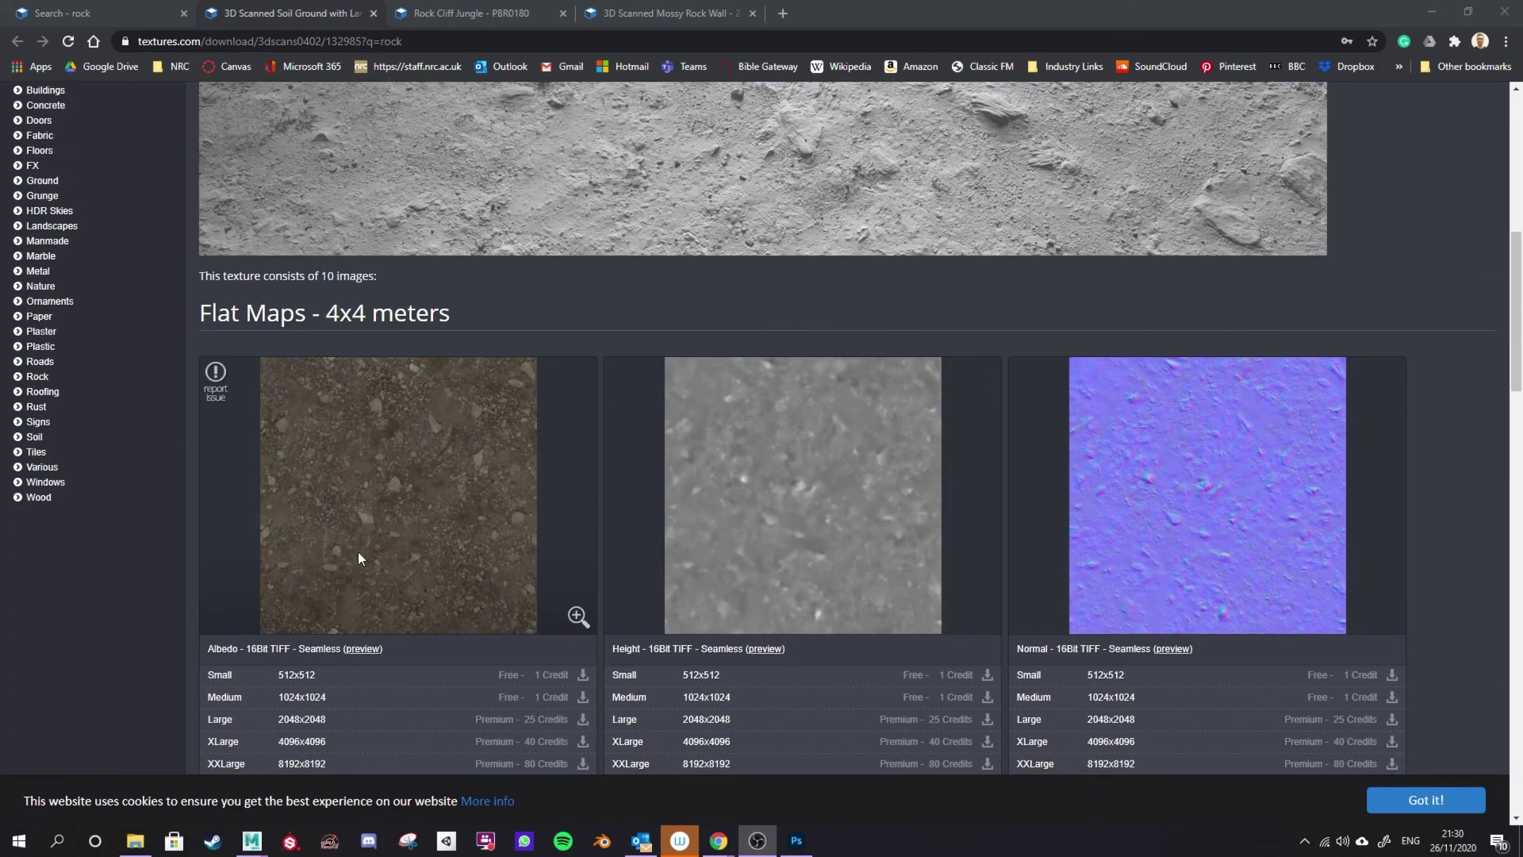
{"action": "scroll", "coordinate": [358, 558], "scroll_direction": "down", "scroll_amount": 2}
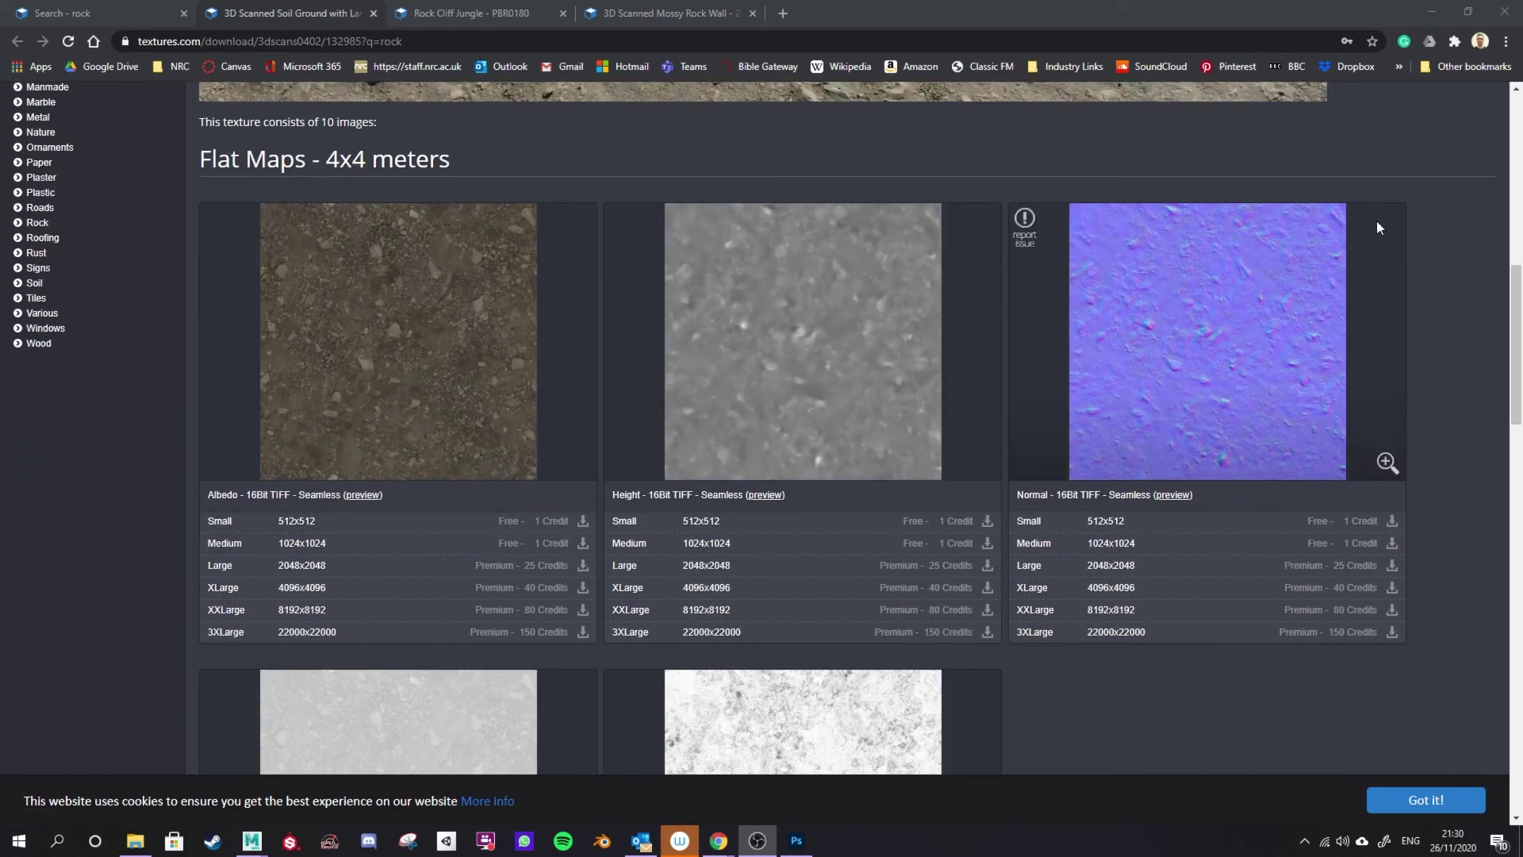
Request the Medium 1024x1024 albedo map of the soil ground texture for download
{"action": "left_click", "coordinate": [582, 543]}
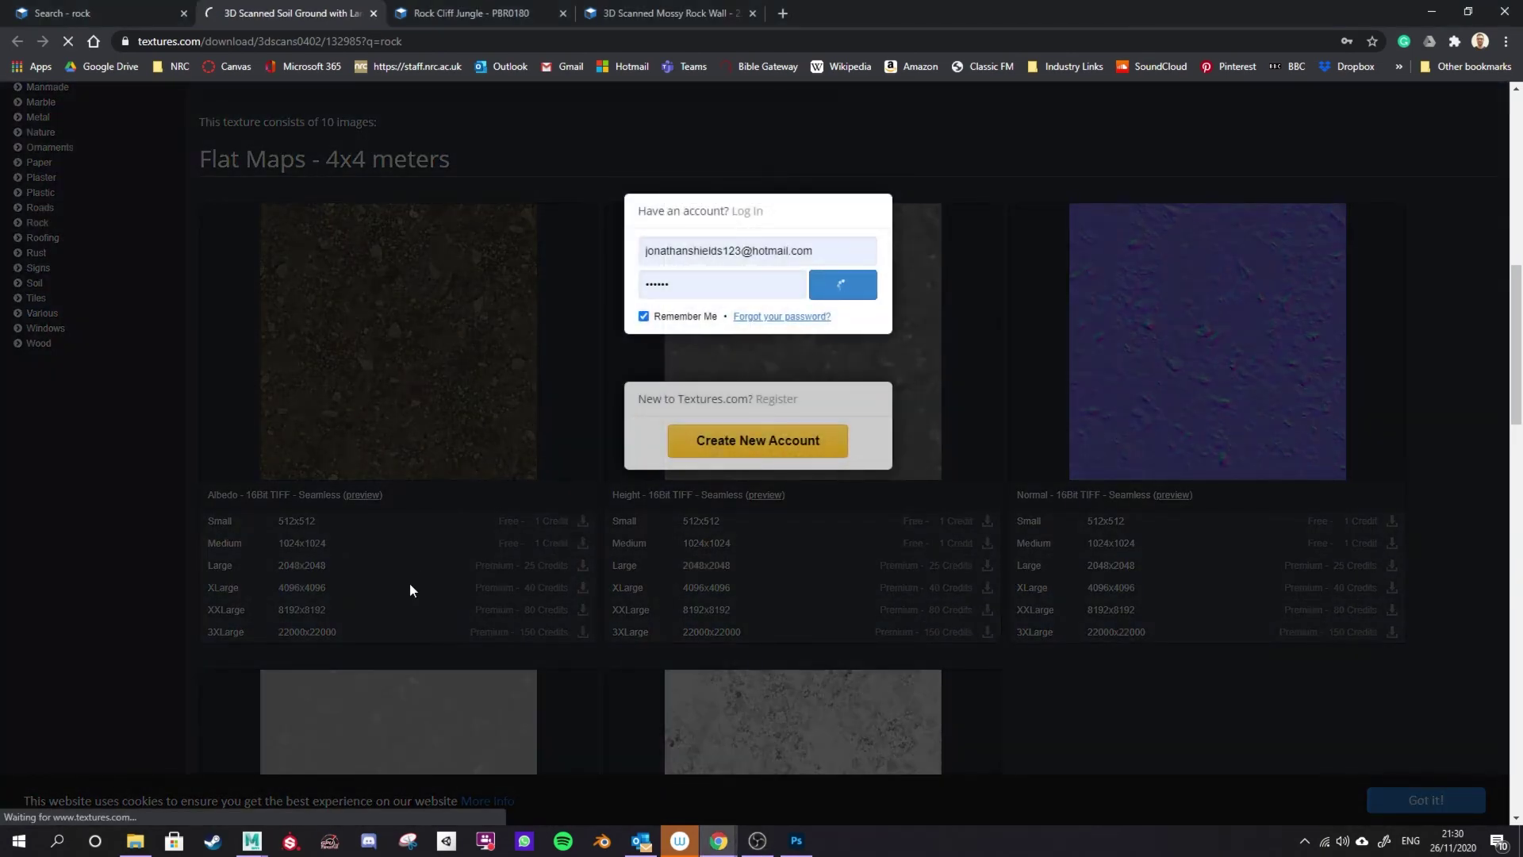
{"action": "scroll", "coordinate": [406, 595], "scroll_direction": "down", "scroll_amount": 14}
{"action": "scroll", "coordinate": [540, 614], "scroll_direction": "up", "scroll_amount": 5}
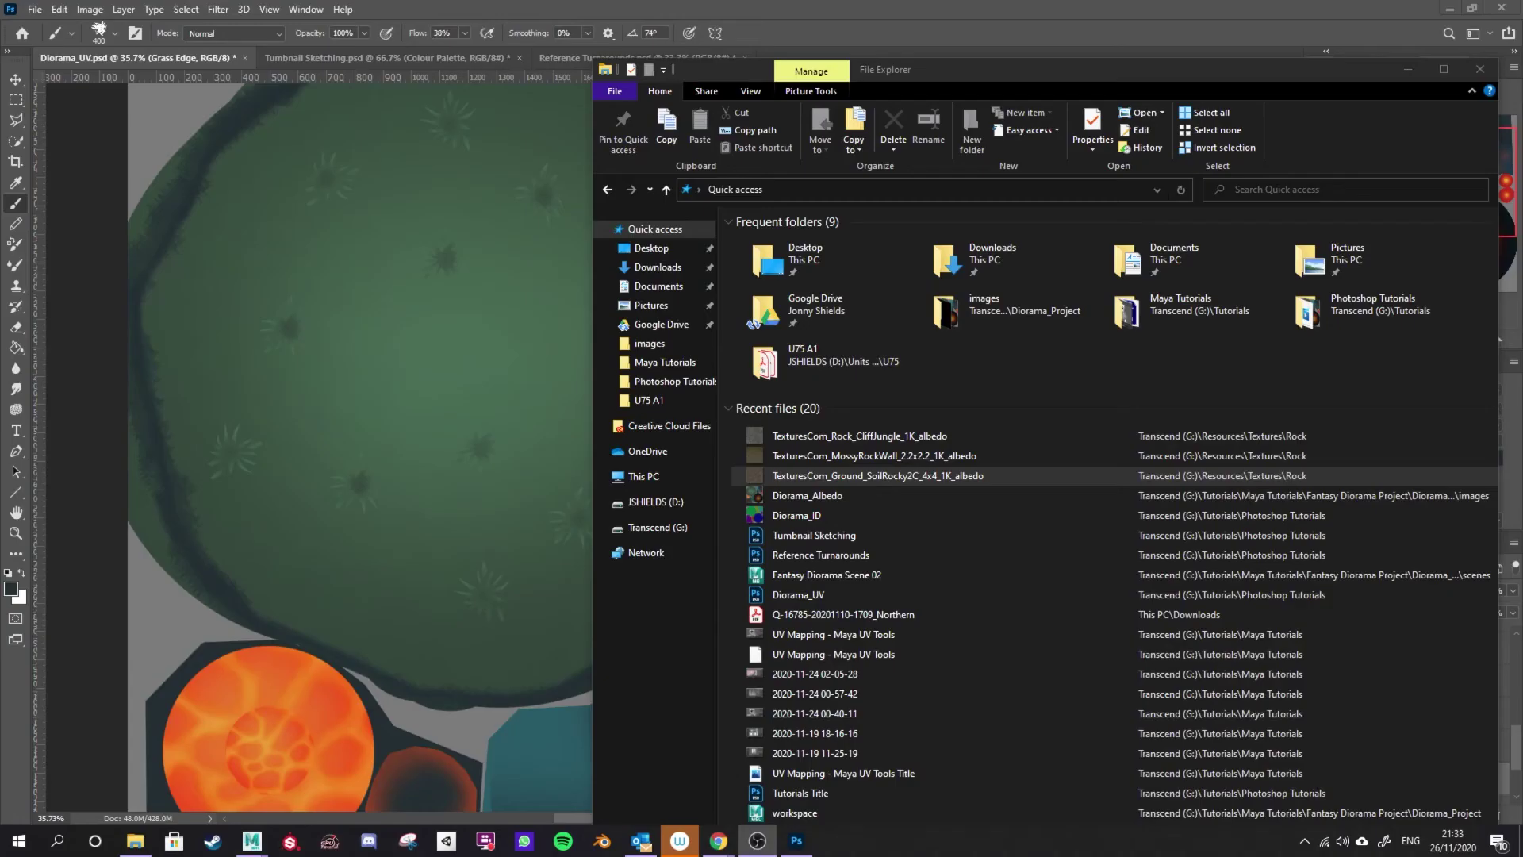
Place TexturesCom_Ground_SoilRocky2C_4x4_1K_albedo into Diorama_UV.psd over the dark base circle, with its layer directly above Base Bottom
{"action": "left_click_drag", "start_coordinate": [943, 477], "coordinate": [385, 343]}
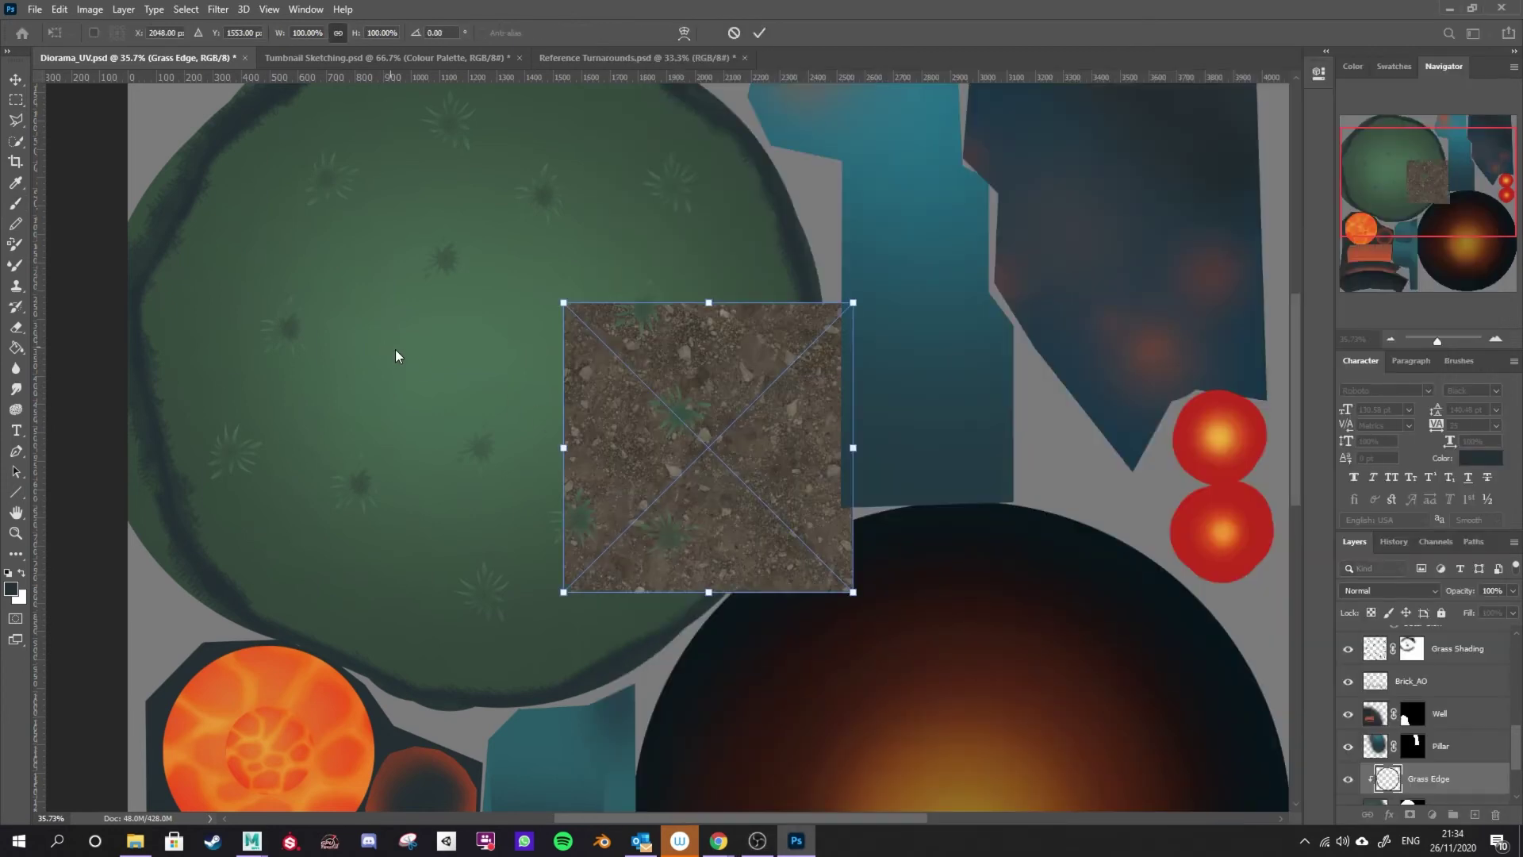
{"action": "scroll", "coordinate": [833, 511], "scroll_direction": "down", "scroll_amount": 5}
{"action": "left_click_drag", "start_coordinate": [788, 290], "coordinate": [1016, 673]}
{"action": "scroll", "coordinate": [1016, 674], "scroll_direction": "down", "scroll_amount": 5}
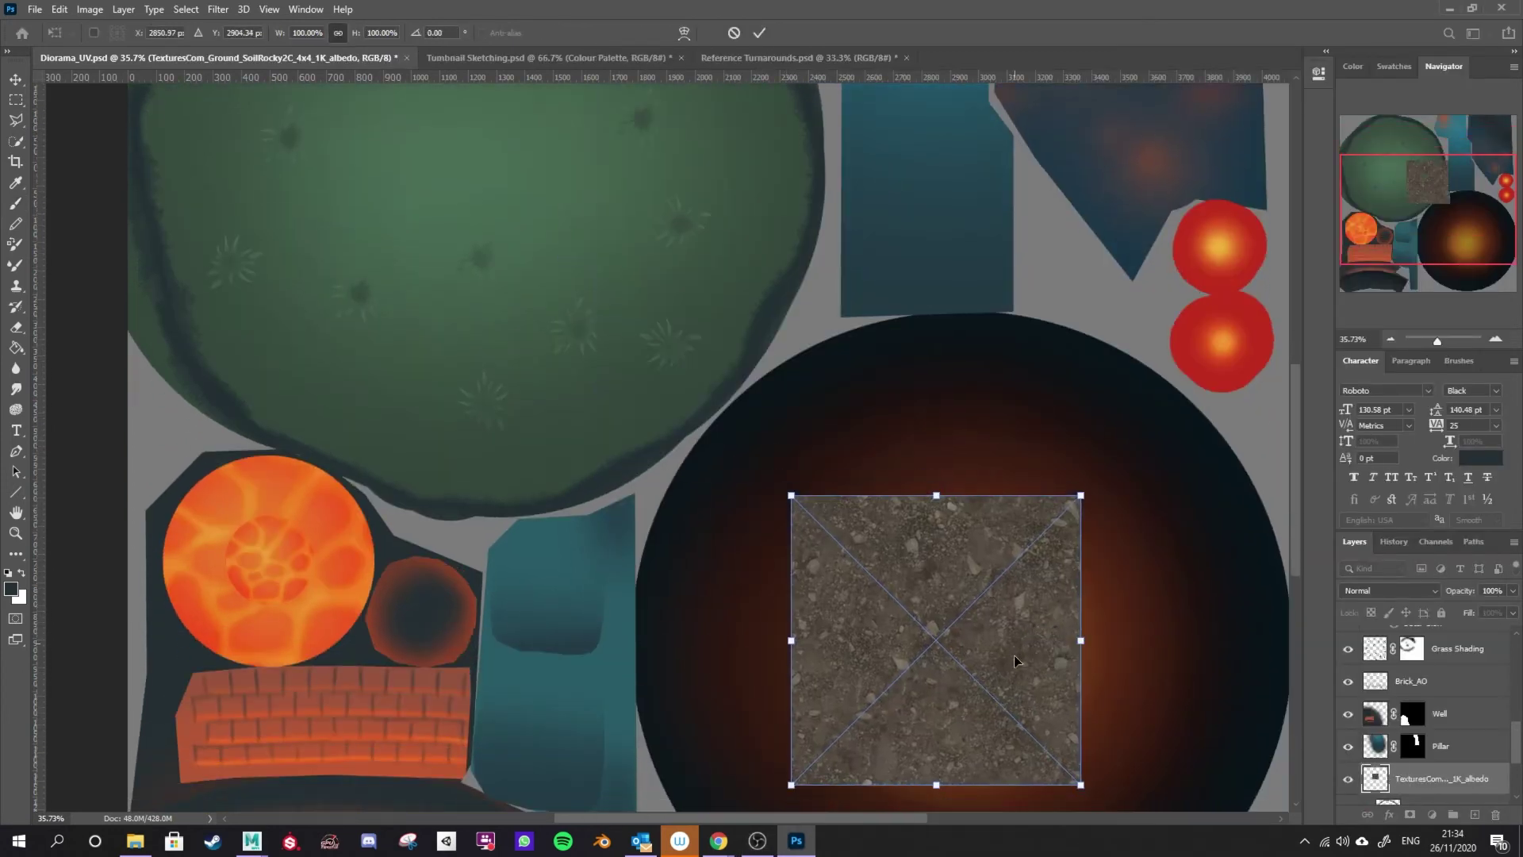
{"action": "left_click_drag", "start_coordinate": [995, 428], "coordinate": [1015, 436]}
{"action": "scroll", "coordinate": [1437, 759], "scroll_direction": "down", "scroll_amount": 4}
{"action": "left_click_drag", "start_coordinate": [1442, 664], "coordinate": [1429, 744]}
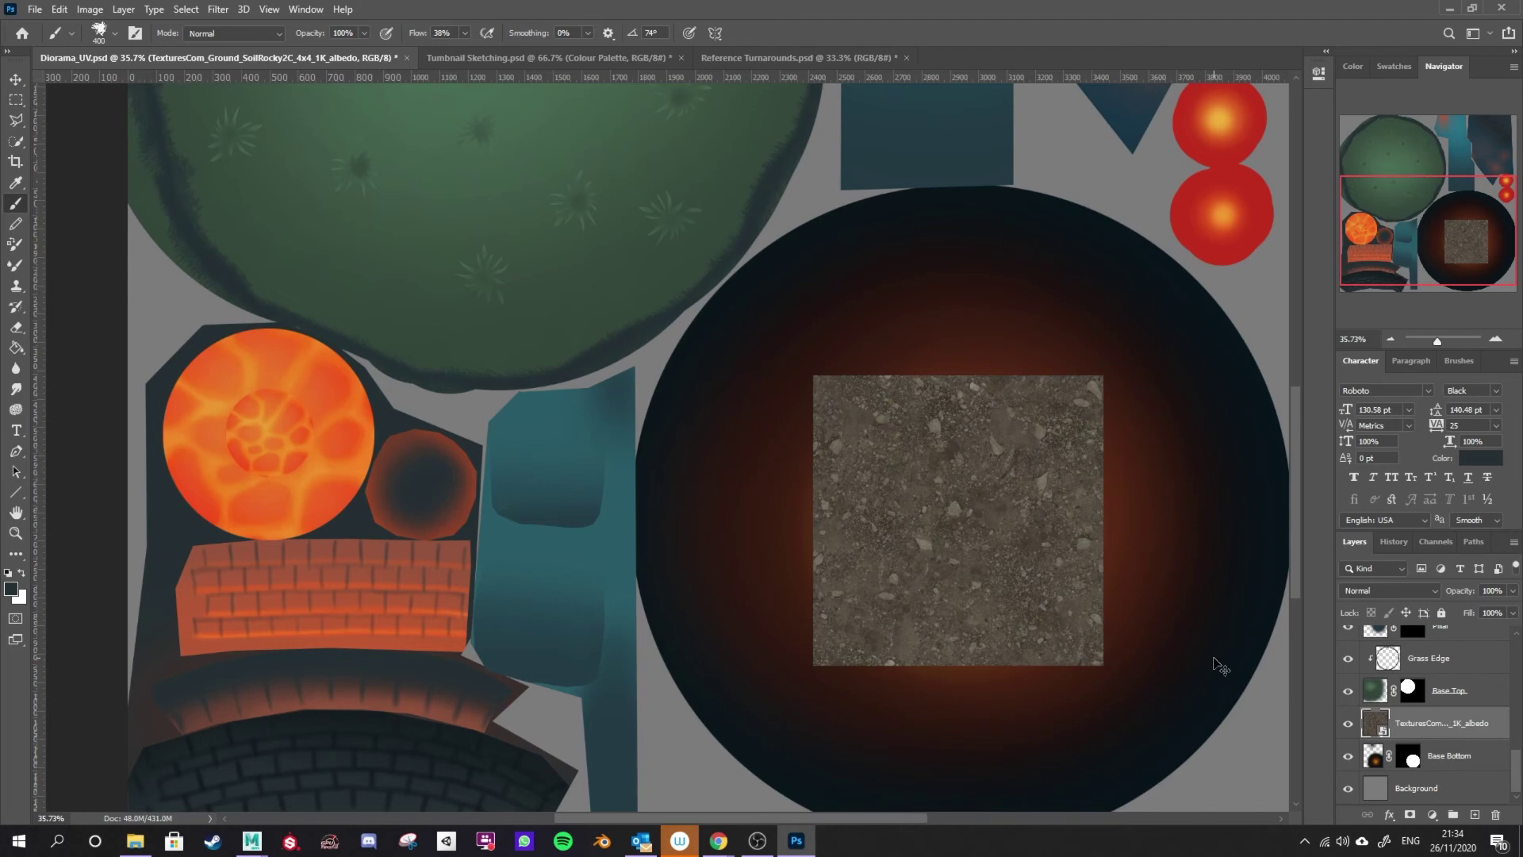
Scale the soil texture to about 227% to cover the base circle, lowering its opacity for alignment and restoring it to 100%
{"action": "key", "text": "ctrl+t"}
{"action": "key", "text": "super"}
{"action": "key", "text": "super"}
{"action": "mouse_move", "coordinate": [1102, 382]}
{"action": "left_mouse_down"}
{"action": "mouse_move", "coordinate": [1303, 260]}
{"action": "mouse_move", "coordinate": [1197, 296]}
{"action": "mouse_move", "coordinate": [1231, 245]}
{"action": "mouse_move", "coordinate": [1103, 399]}
{"action": "left_mouse_up"}
{"action": "left_click", "coordinate": [1511, 596]}
{"action": "left_click", "coordinate": [1493, 608]}
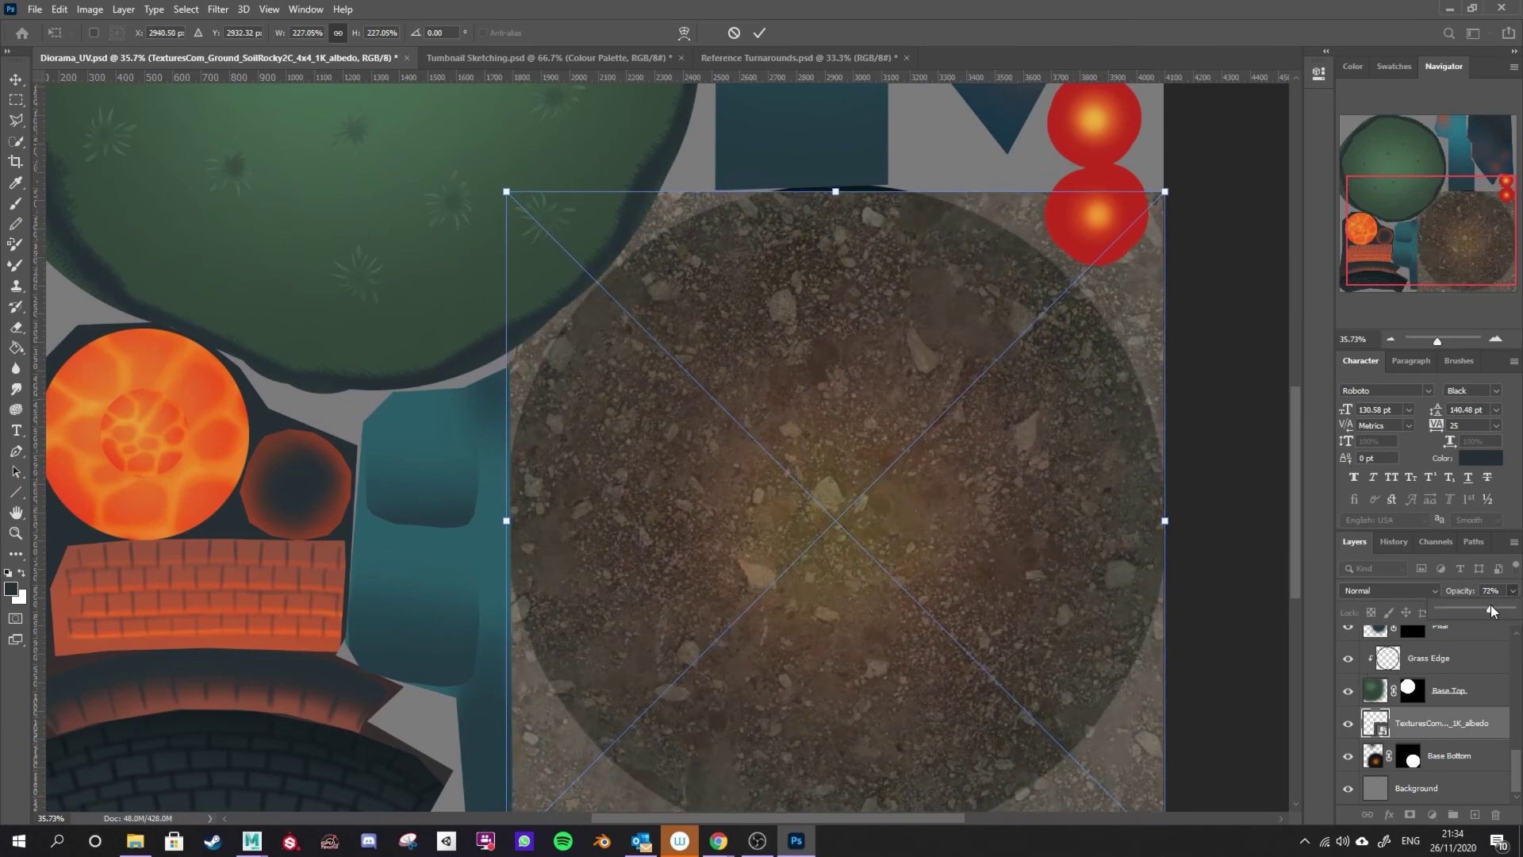
{"action": "left_click_drag", "start_coordinate": [1492, 611], "coordinate": [1520, 612]}
{"action": "key", "text": "Return"}
{"action": "key", "text": "b"}
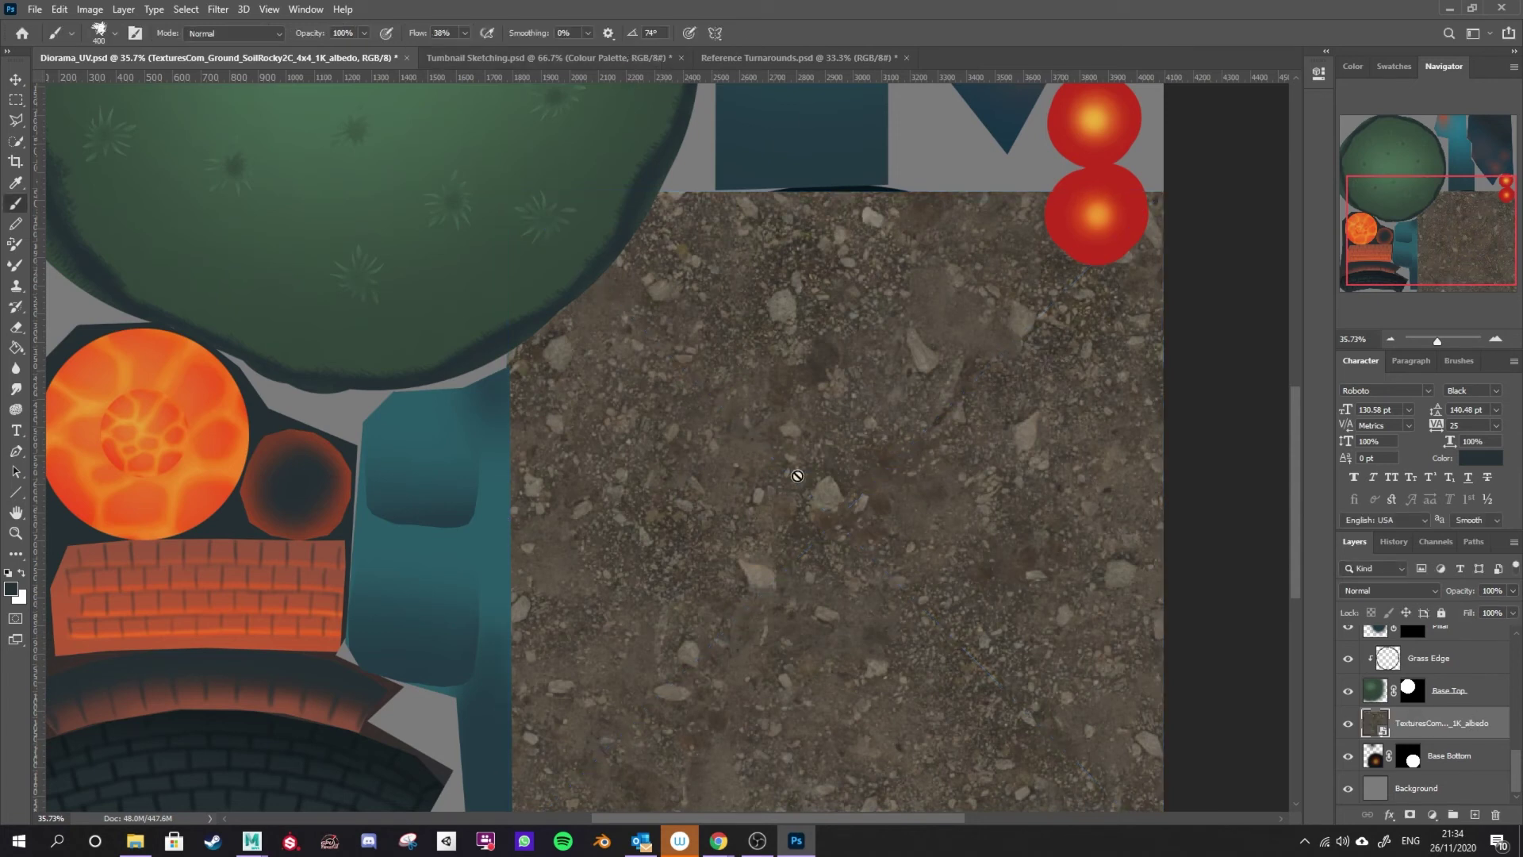
{"action": "key", "text": "ctrl+t"}
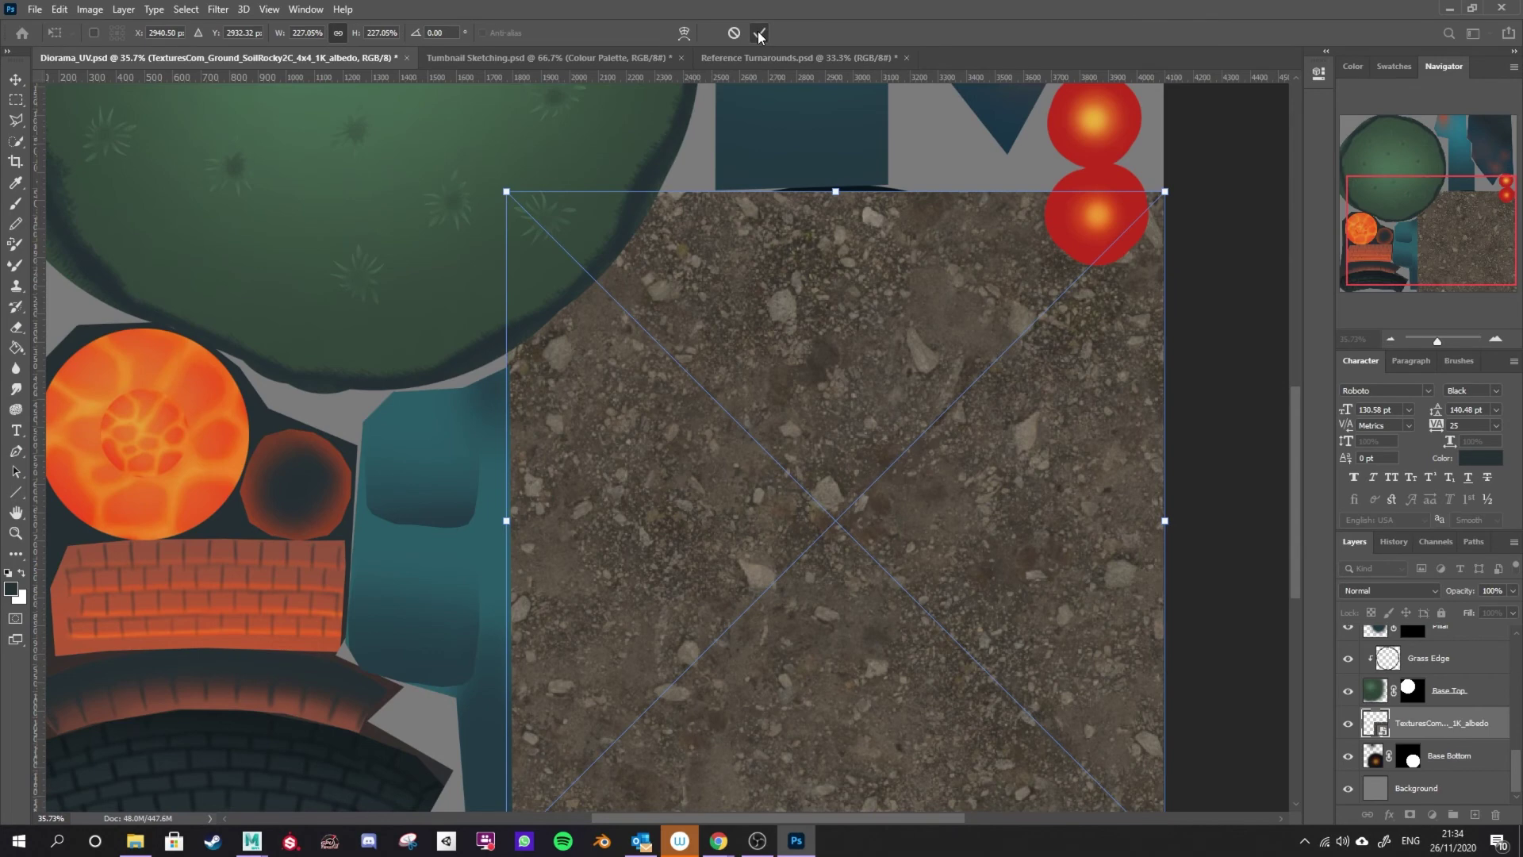
{"action": "left_click", "coordinate": [759, 35]}
Check the soil texture's coverage of the base circle against the UV Map layer
{"action": "scroll", "coordinate": [1446, 698], "scroll_direction": "up", "scroll_amount": 5}
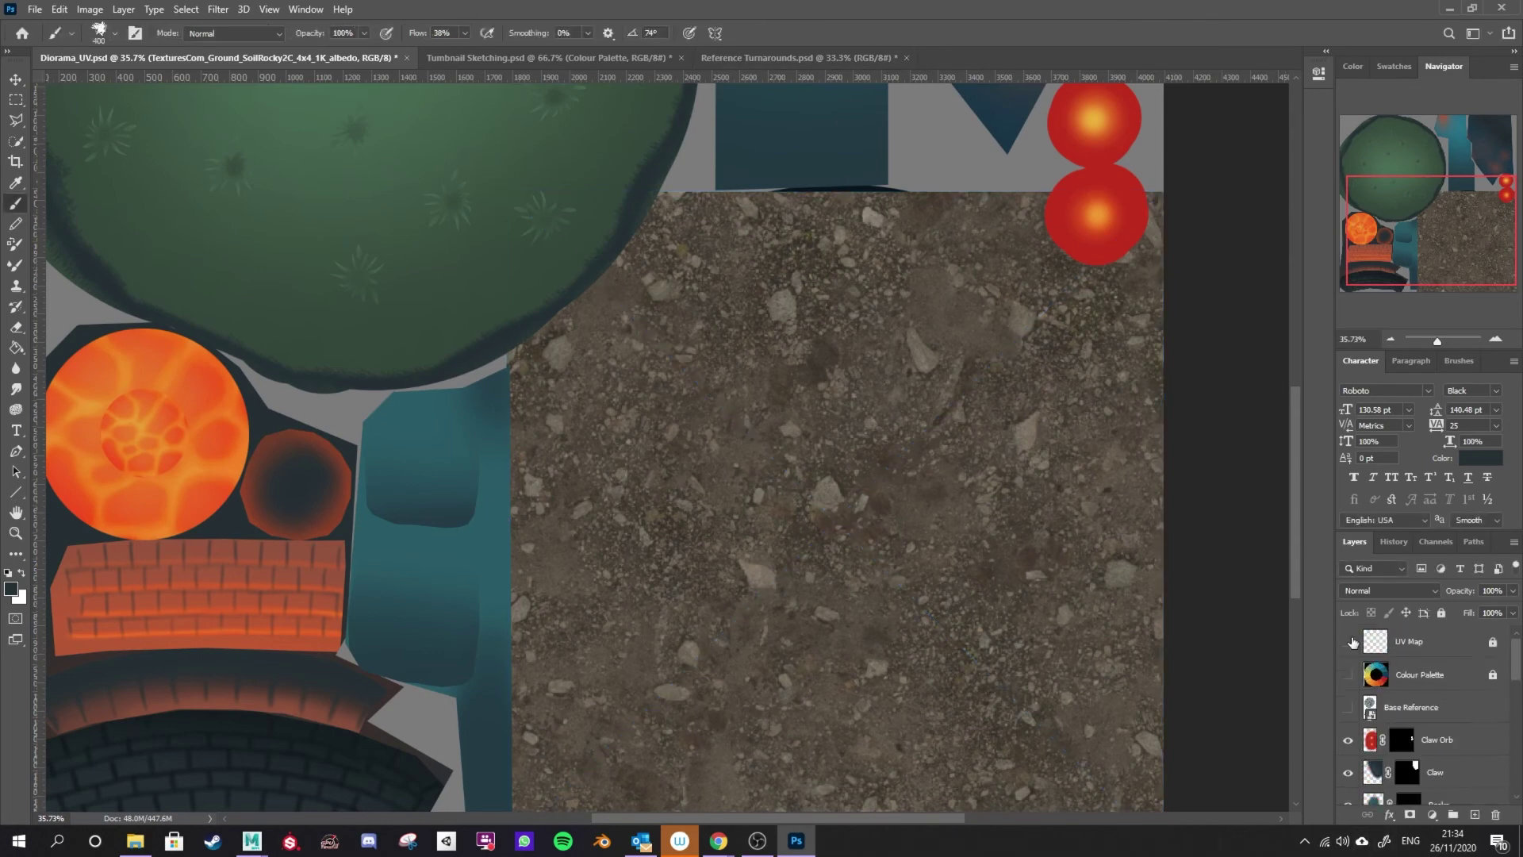
{"action": "left_click", "coordinate": [1347, 644]}
{"action": "scroll", "coordinate": [935, 624], "scroll_direction": "down", "scroll_amount": 3}
{"action": "scroll", "coordinate": [1174, 687], "scroll_direction": "up", "scroll_amount": 1}
{"action": "scroll", "coordinate": [1443, 714], "scroll_direction": "down", "scroll_amount": 5}
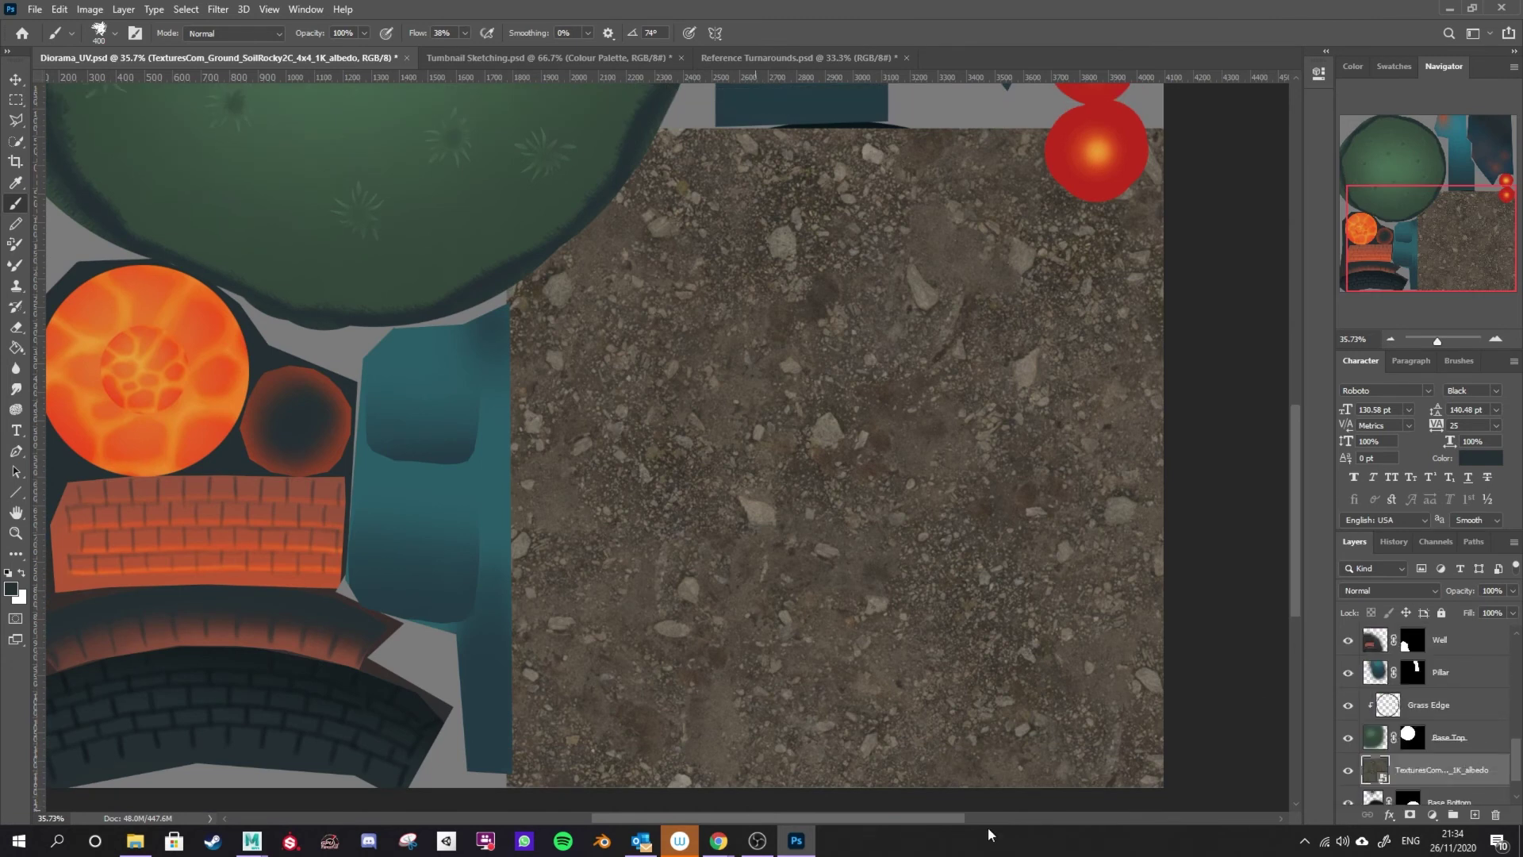
Set the soil texture layer's blend mode to Overlay at 100% opacity
{"action": "left_click", "coordinate": [1388, 588]}
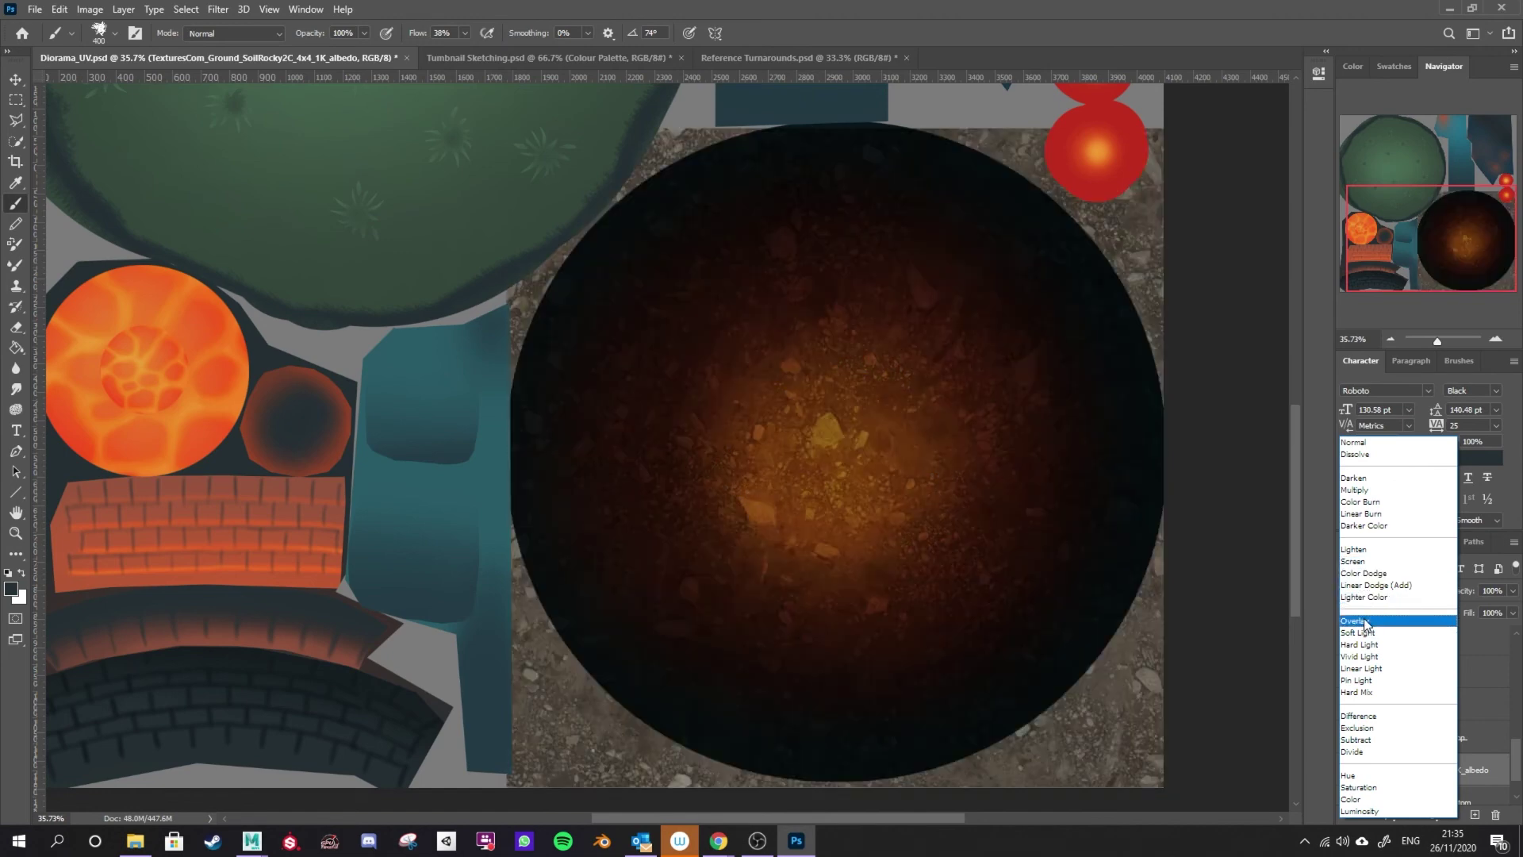
{"action": "left_click", "coordinate": [1365, 625]}
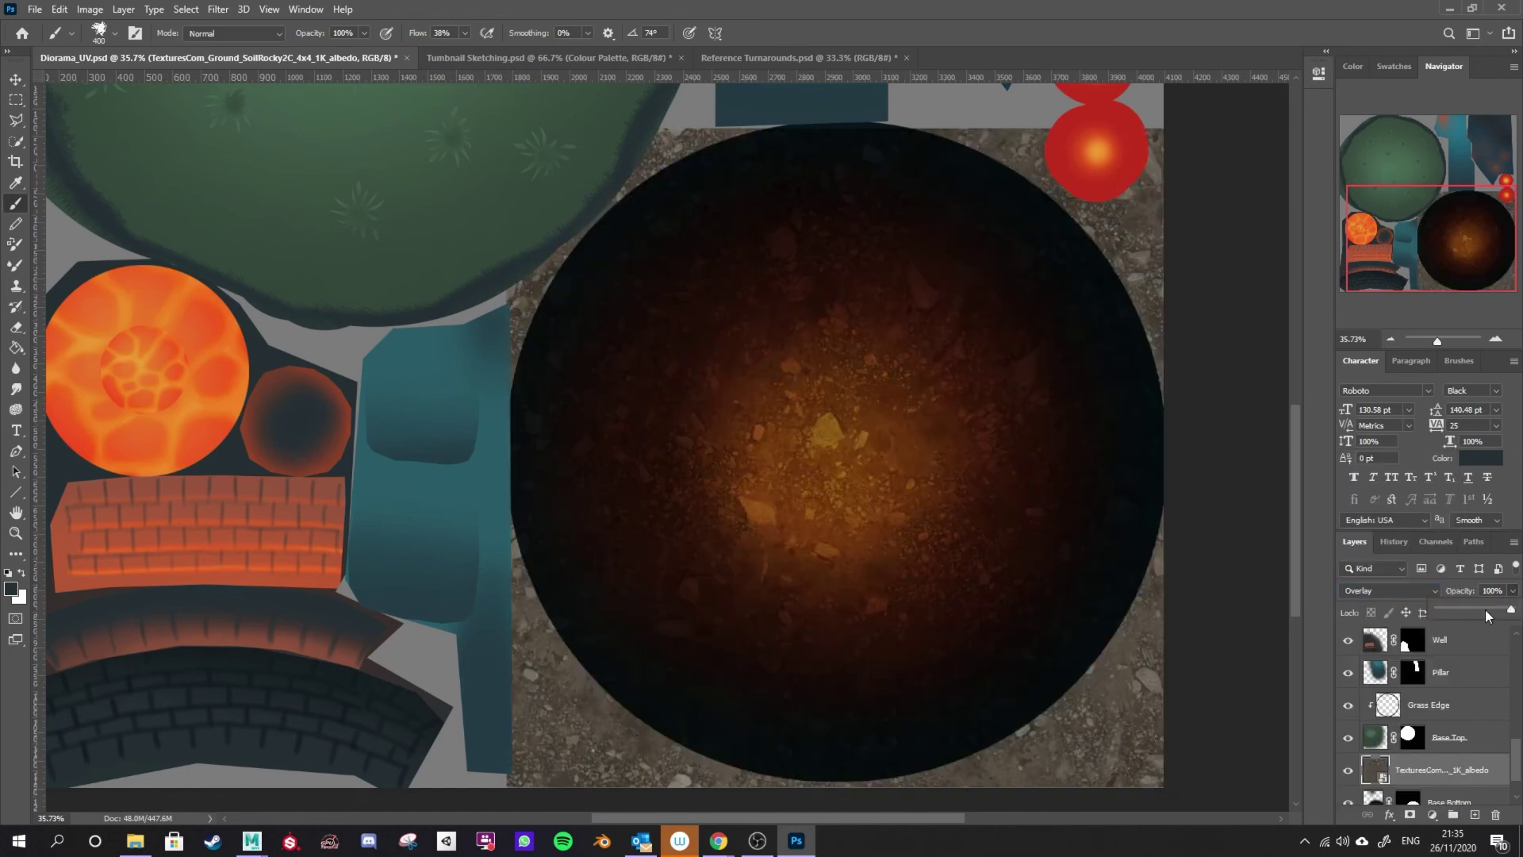
{"action": "left_click_drag", "start_coordinate": [1471, 612], "coordinate": [1521, 610]}
{"action": "left_click", "coordinate": [1433, 768]}
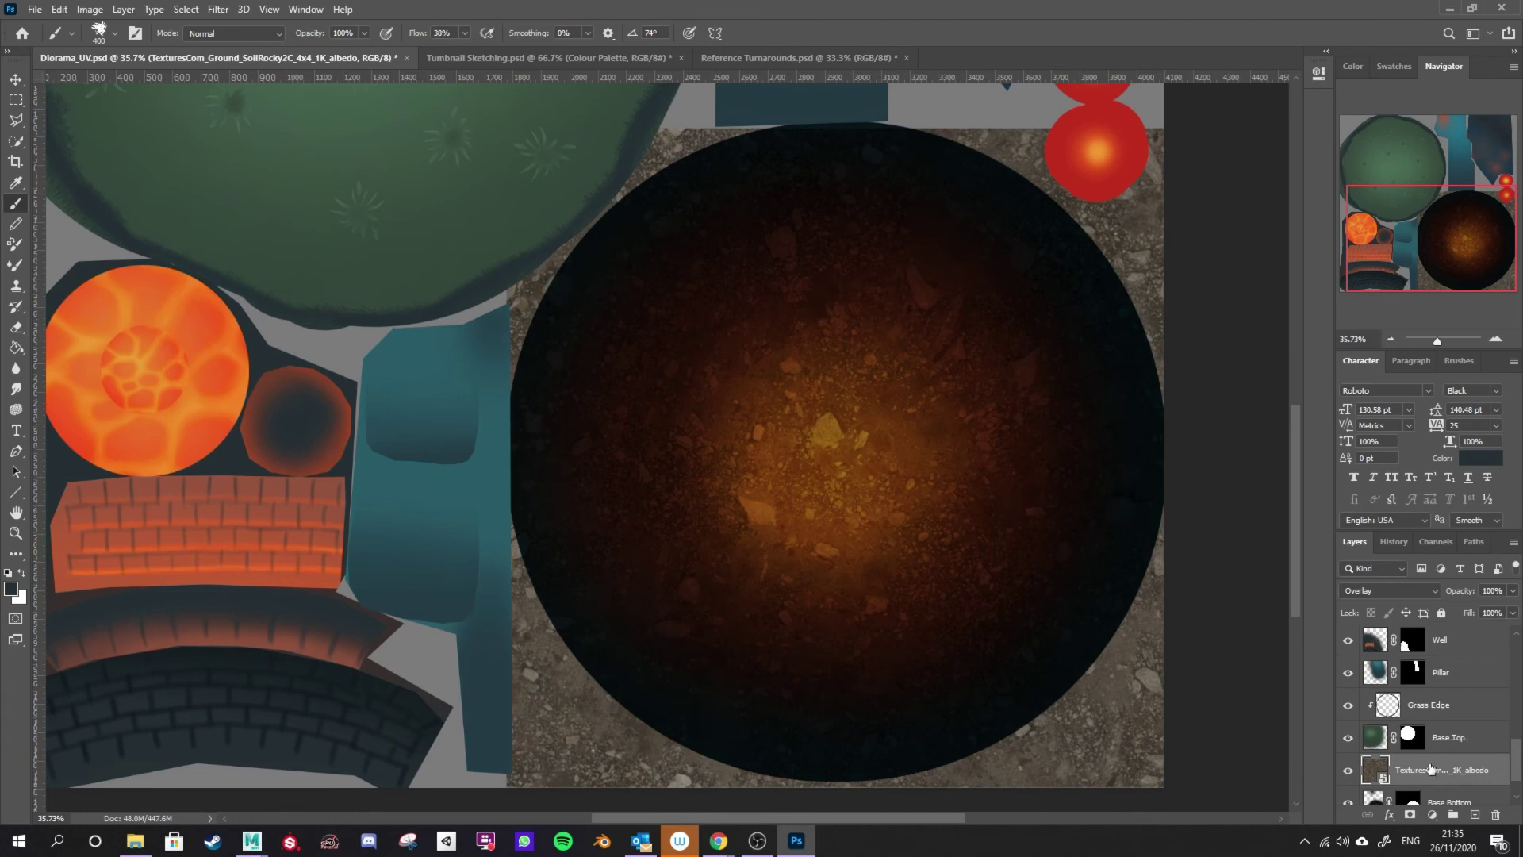
Add a layer mask to the soil texture layer and clip the layer to Base Bottom
{"action": "left_click", "coordinate": [1409, 817]}
{"action": "mouse_move", "coordinate": [1064, 333]}
{"action": "left_mouse_down"}
{"action": "mouse_move", "coordinate": [972, 244]}
{"action": "mouse_move", "coordinate": [710, 309]}
{"action": "mouse_move", "coordinate": [669, 688]}
{"action": "mouse_move", "coordinate": [698, 233]}
{"action": "mouse_move", "coordinate": [817, 755]}
{"action": "mouse_move", "coordinate": [1159, 408]}
{"action": "mouse_move", "coordinate": [1155, 376]}
{"action": "left_mouse_up"}
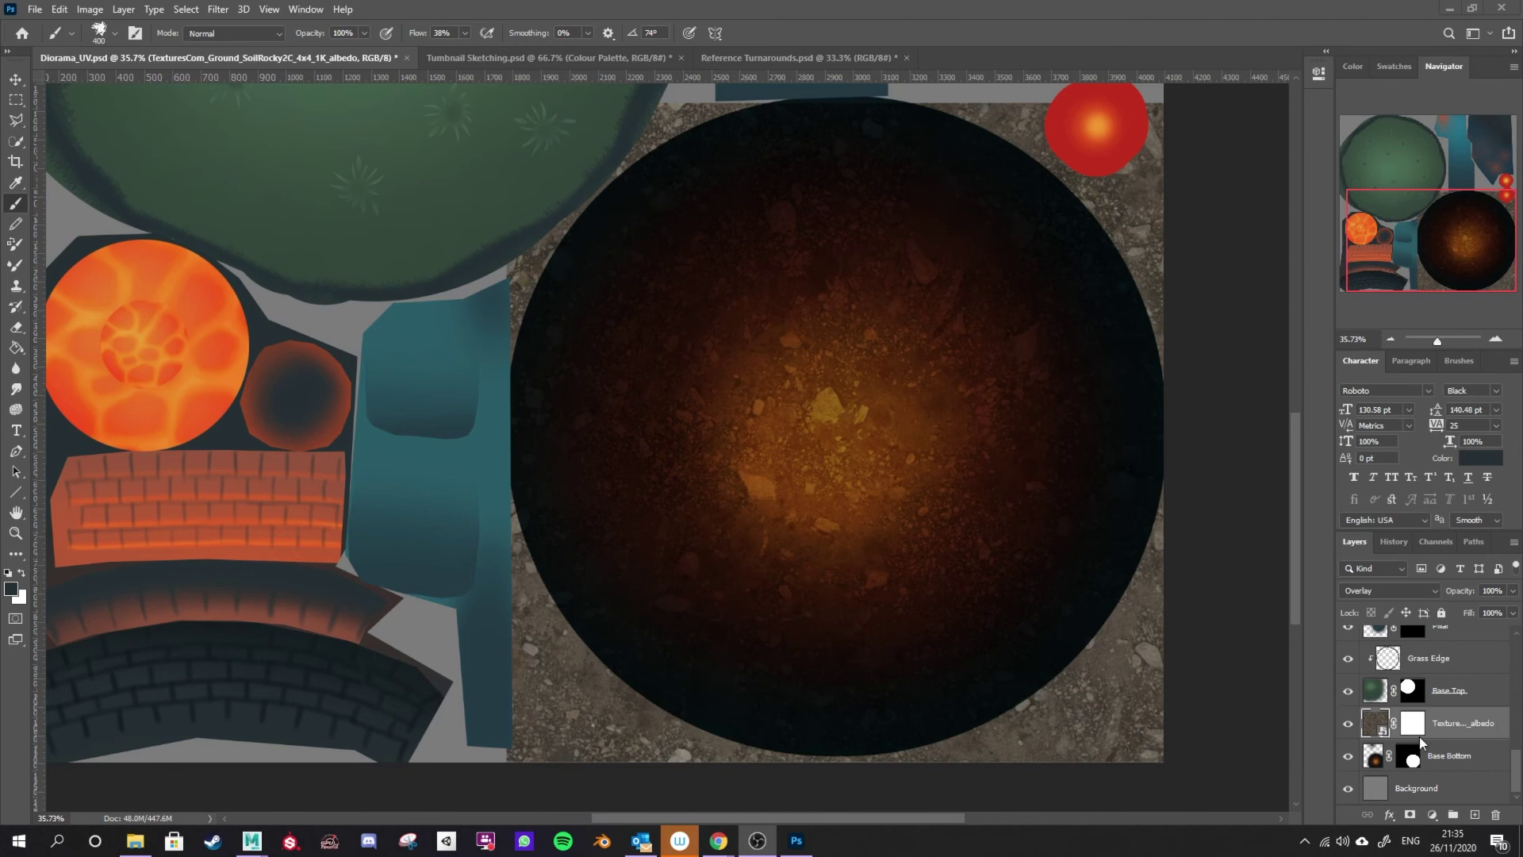
{"action": "left_click", "coordinate": [1378, 728]}
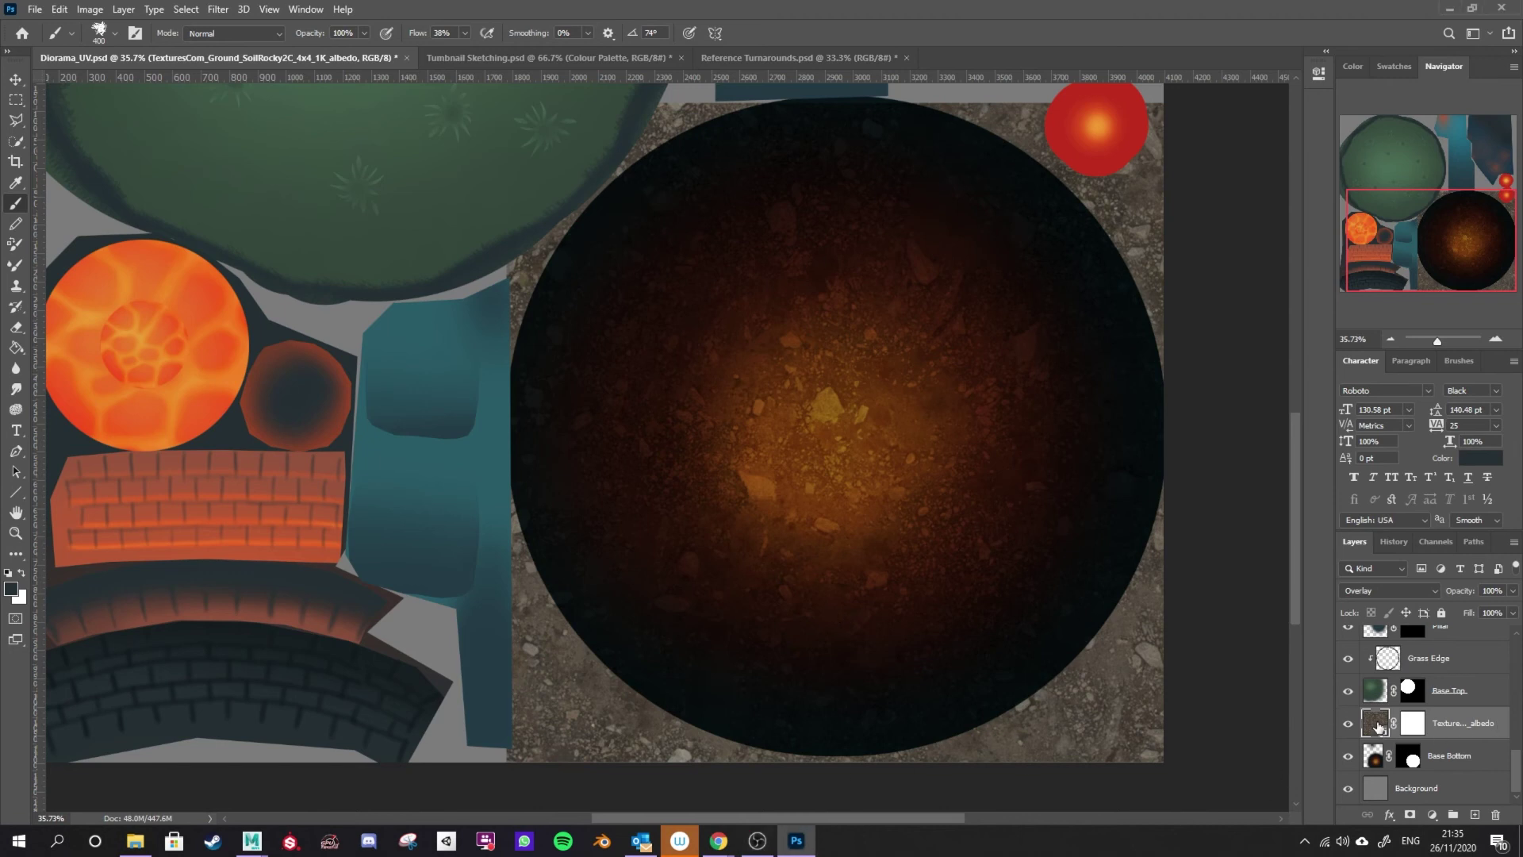
{"action": "left_click", "coordinate": [1462, 737], "text": "alt"}
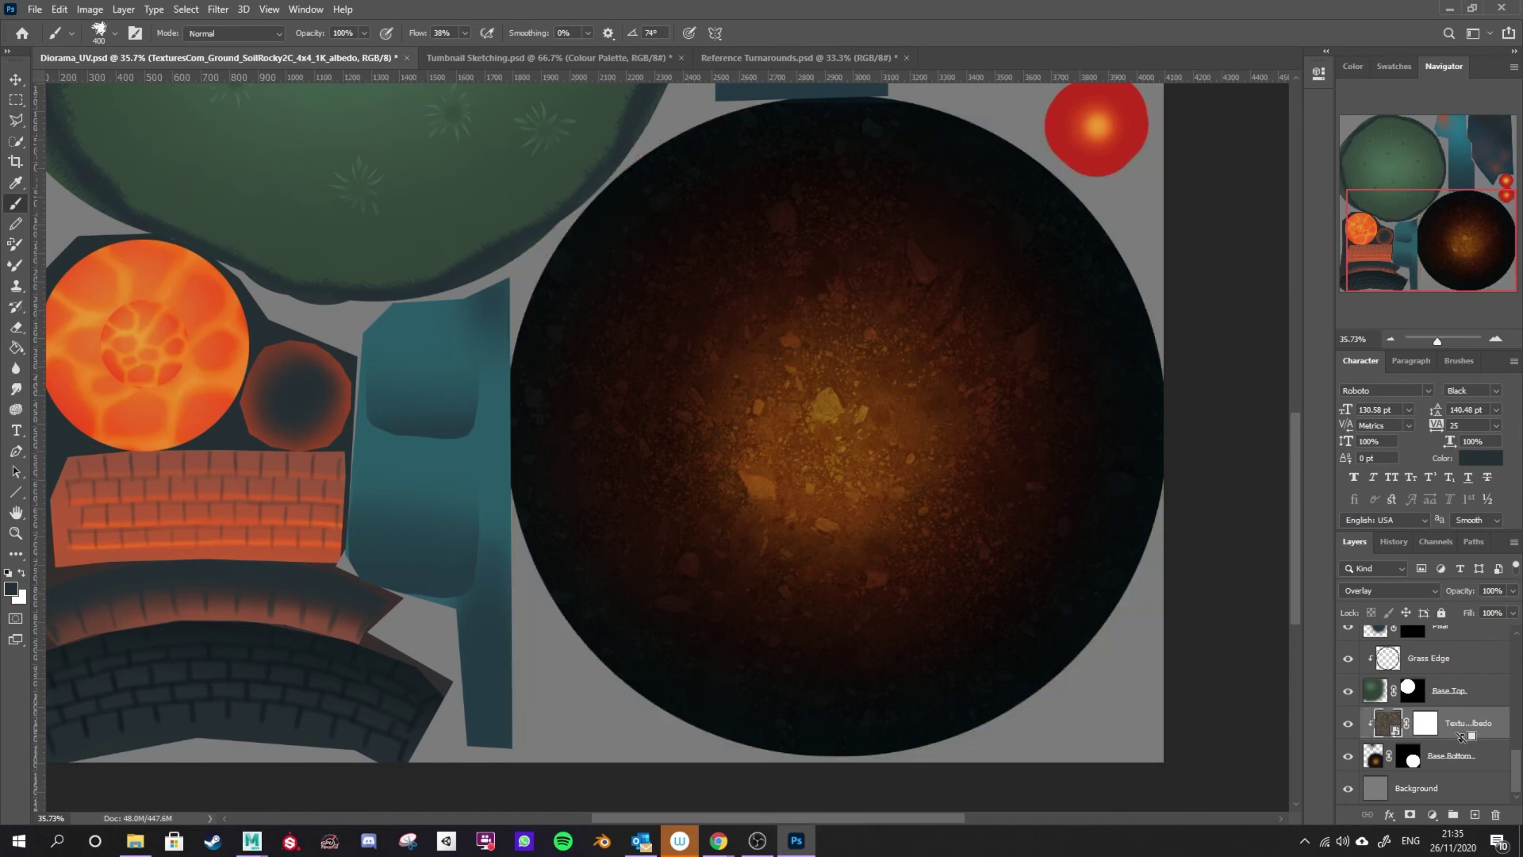
{"action": "scroll", "coordinate": [1096, 637], "scroll_direction": "up", "scroll_amount": 1}
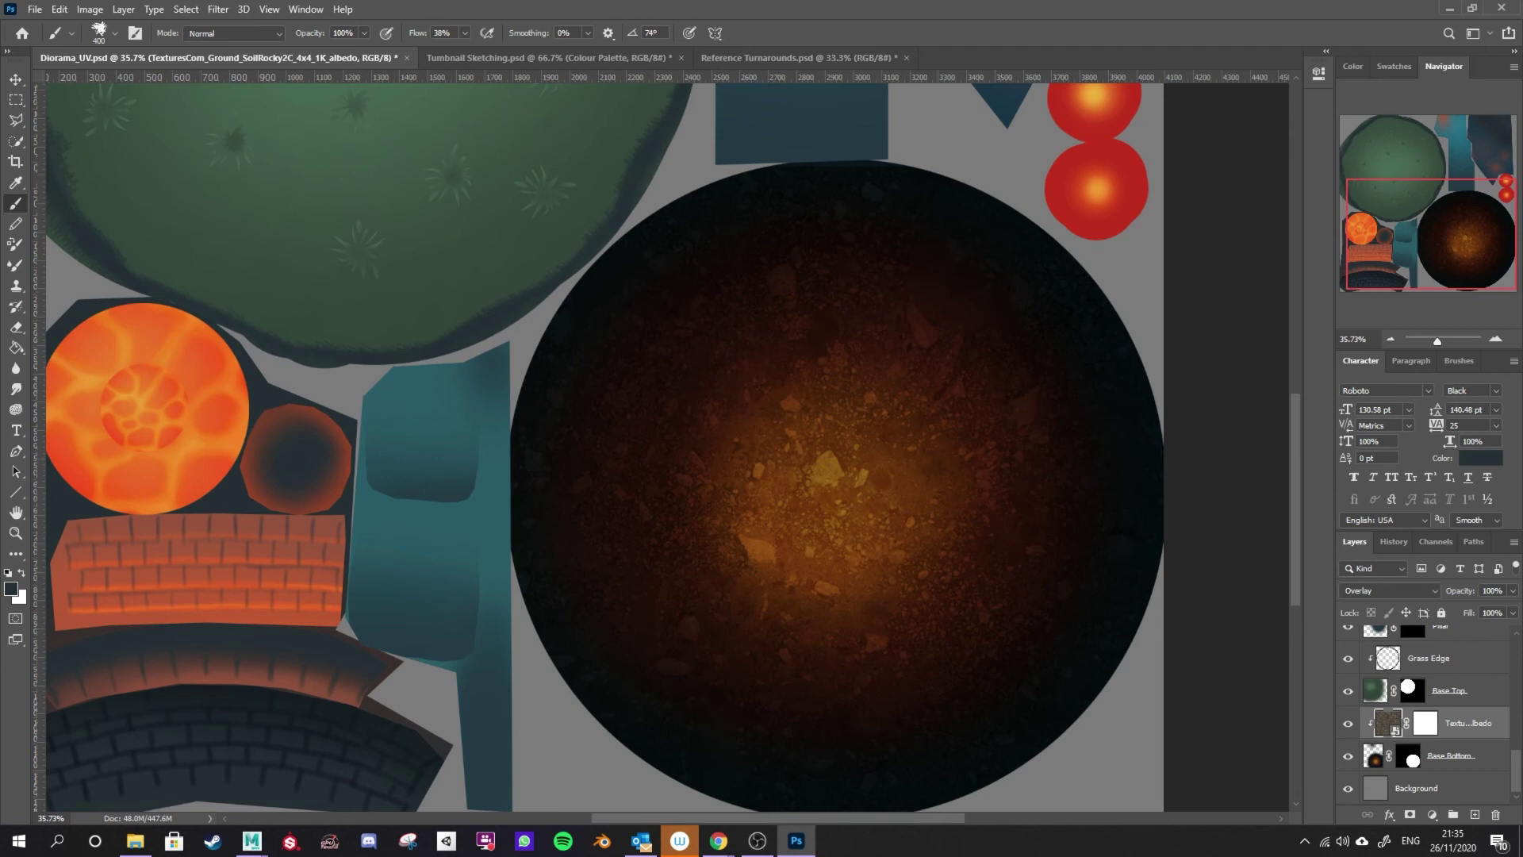
Try shifting the clipped soil texture within the base circle and undo the move
{"action": "key", "text": "v"}
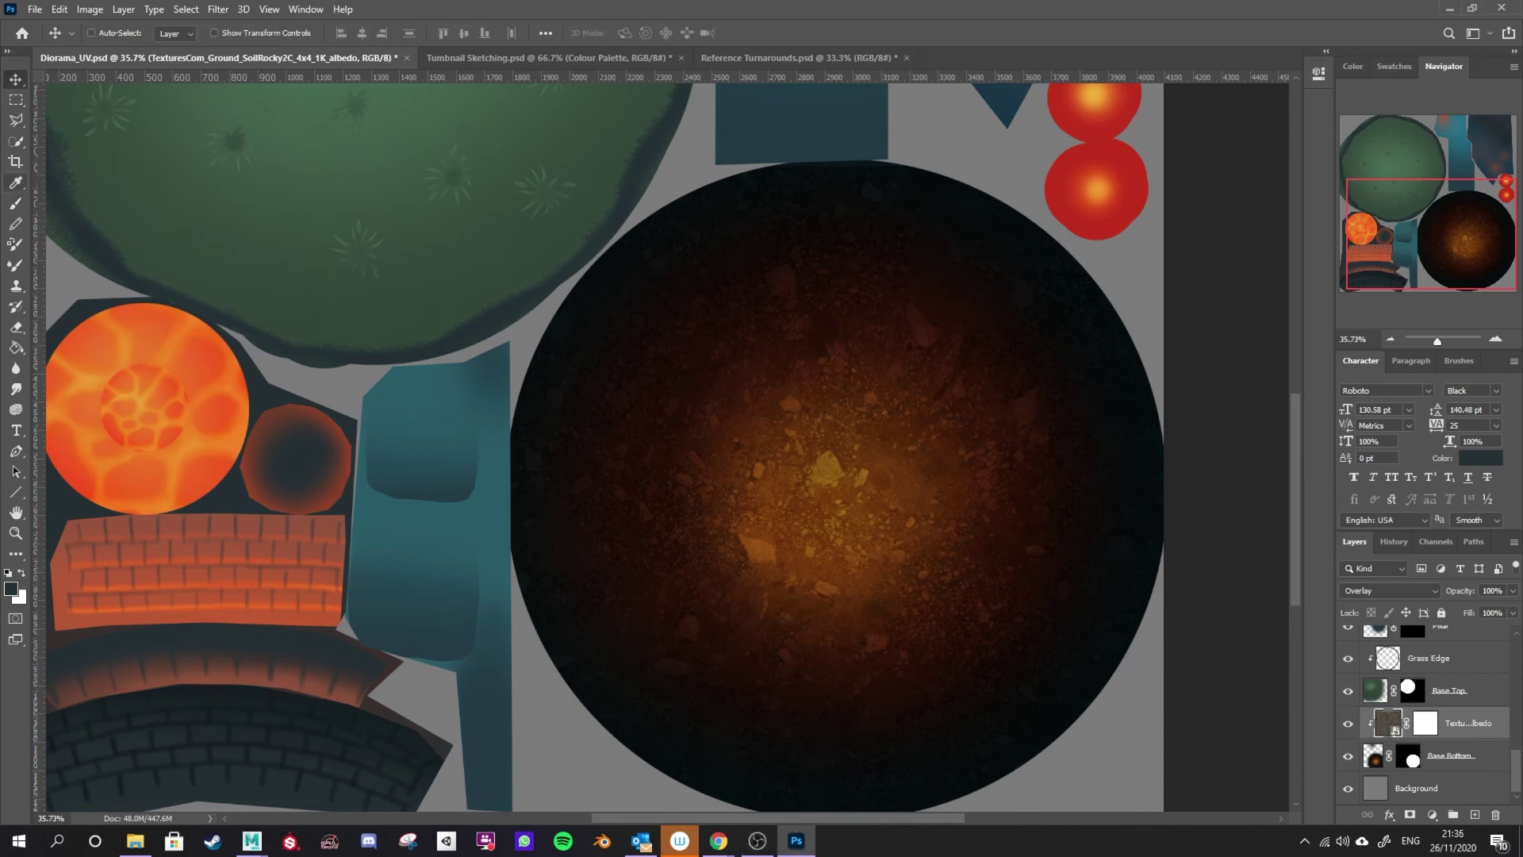
{"action": "left_click_drag", "start_coordinate": [847, 492], "coordinate": [907, 458]}
{"action": "key", "text": "ctrl+z"}
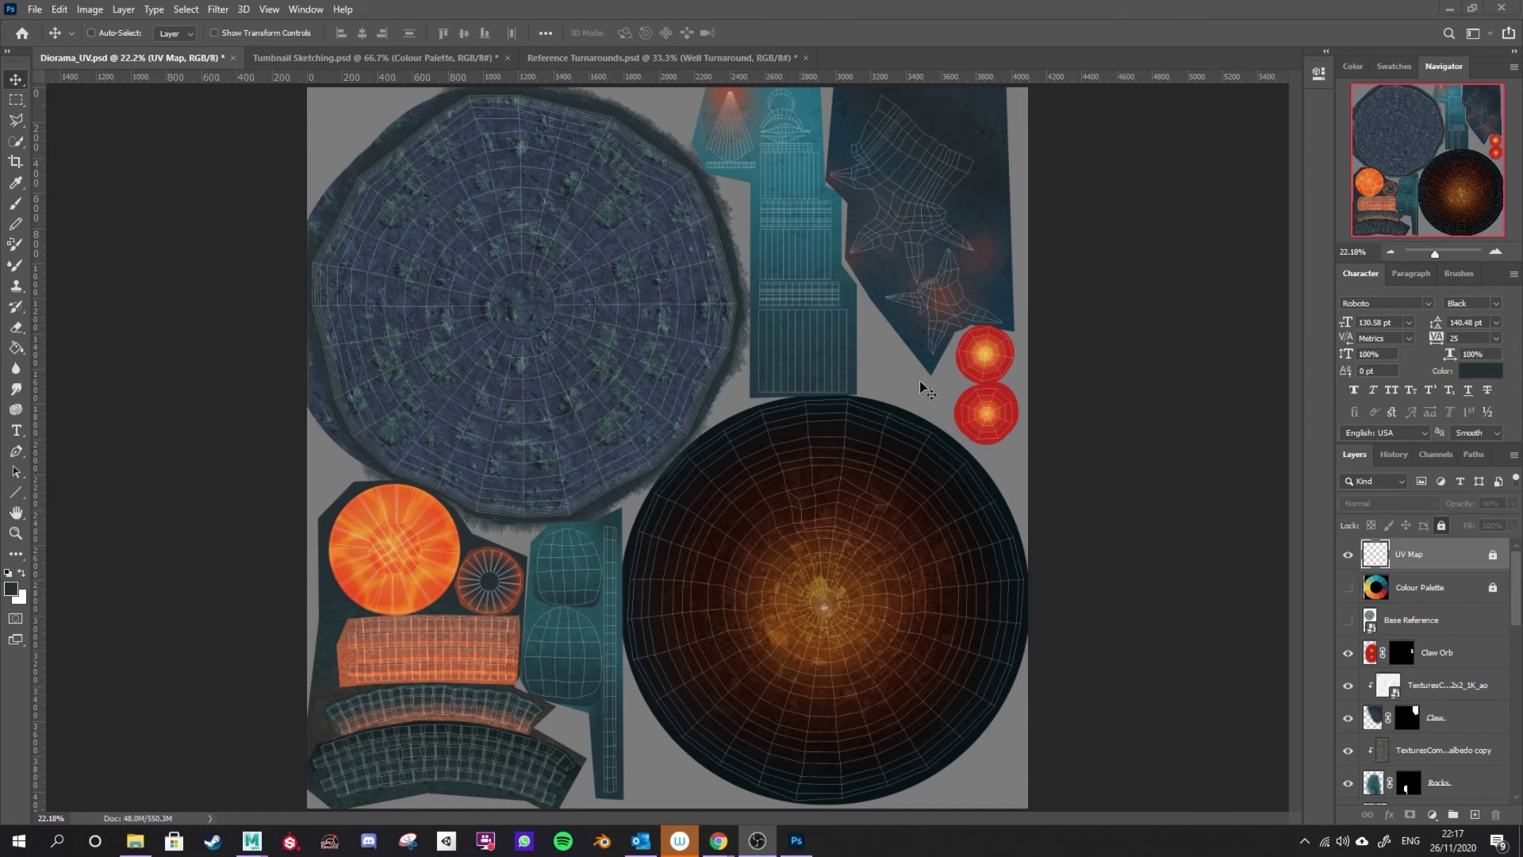
Hide the UV Map layer and switch to Maya
{"action": "left_click", "coordinate": [1348, 556]}
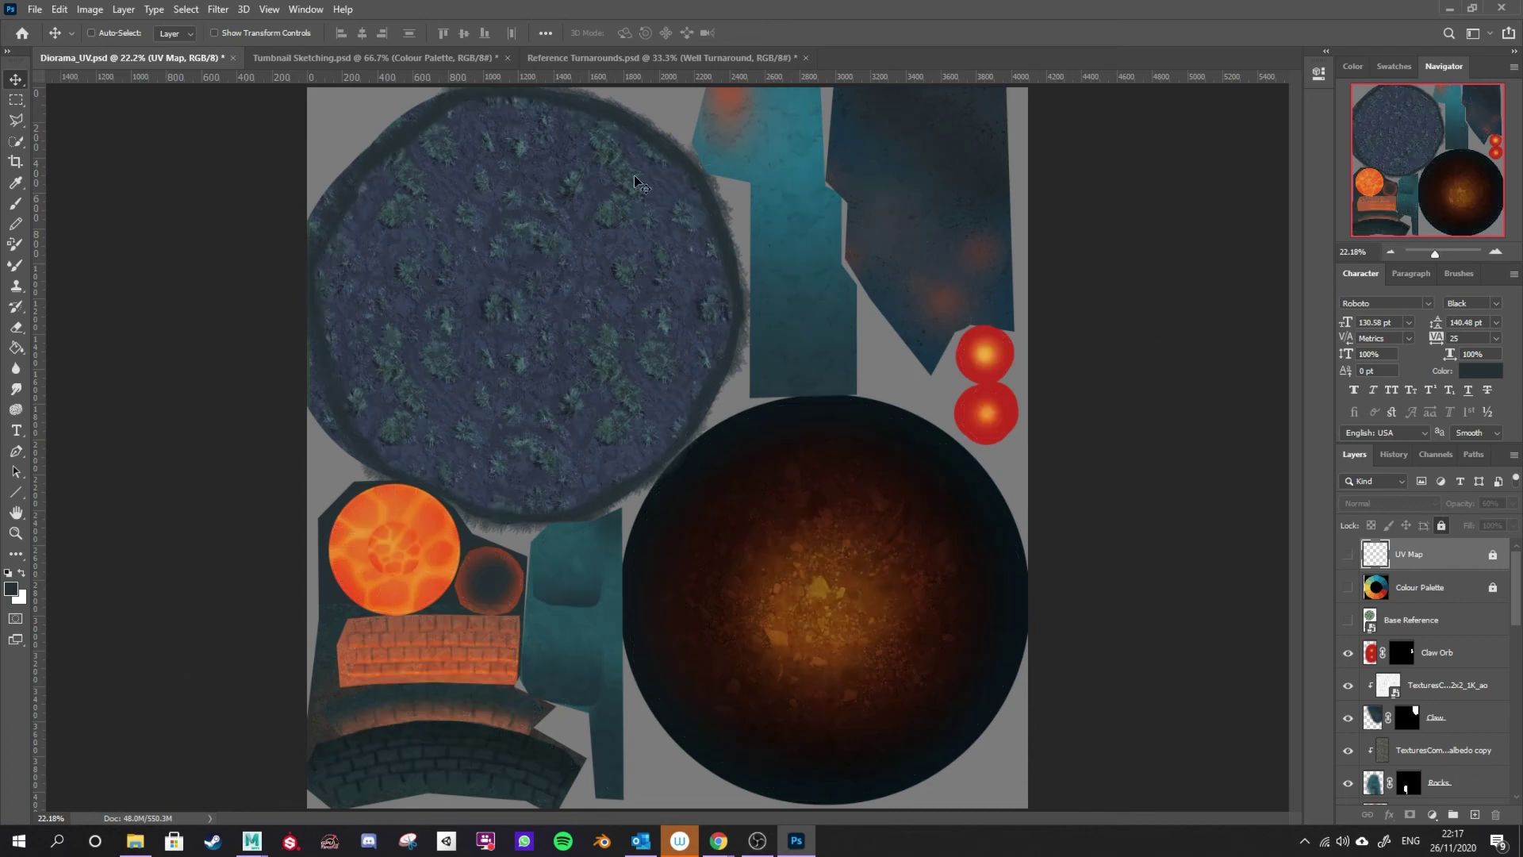
{"action": "key", "text": "alt+Tab"}
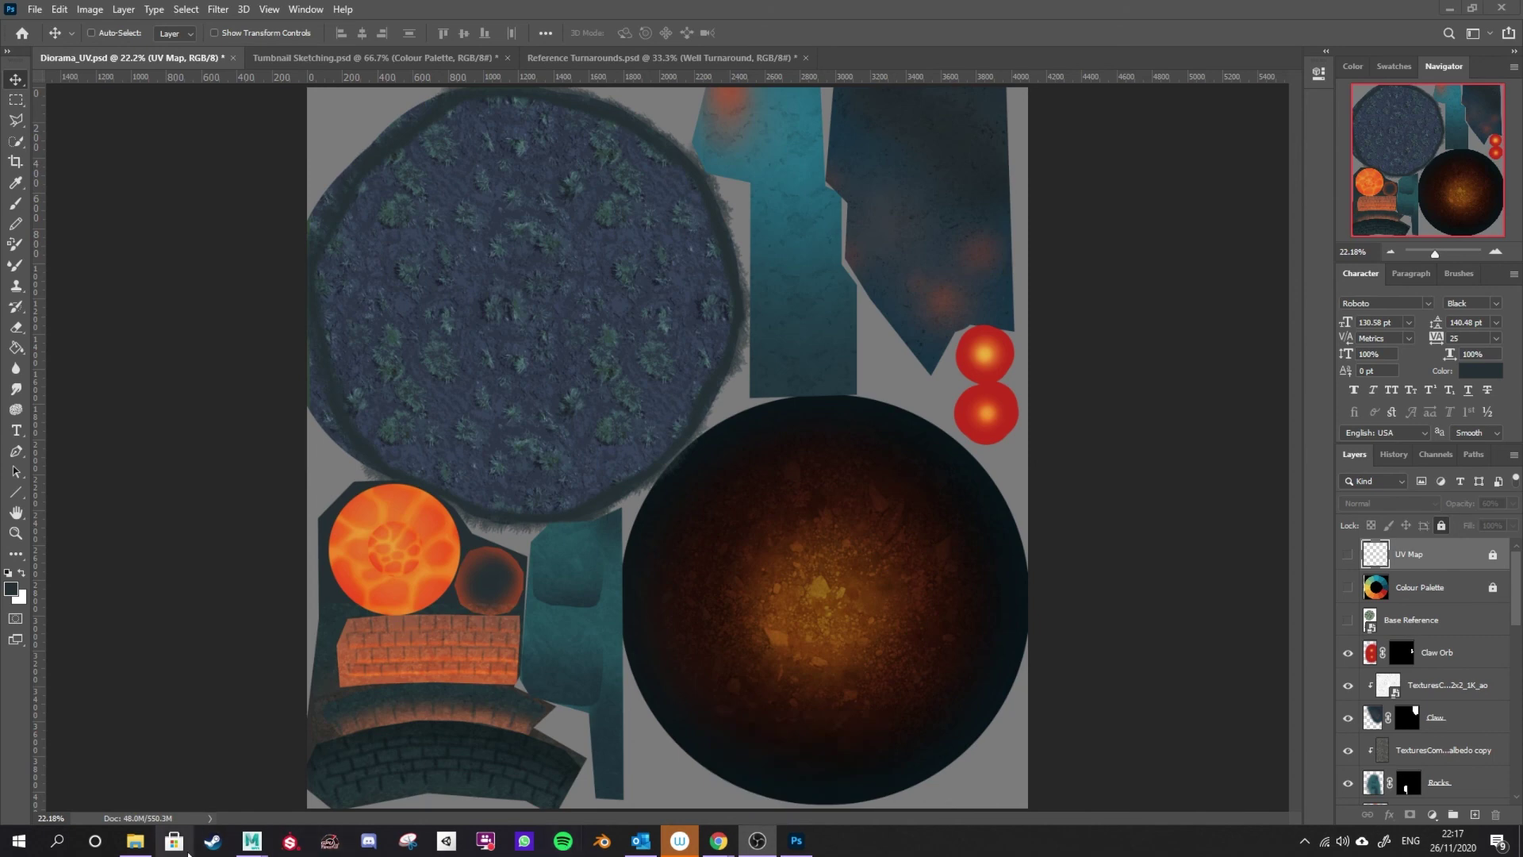
{"action": "left_click", "coordinate": [251, 843]}
Inspect the new rock and grass texture detail up close on the well, pillars, ground and claw hand
{"action": "left_click_drag", "start_coordinate": [603, 446], "coordinate": [698, 480]}
{"action": "scroll", "coordinate": [727, 448], "scroll_direction": "up", "scroll_amount": 4}
{"action": "scroll", "coordinate": [843, 493], "scroll_direction": "up", "scroll_amount": 4}
{"action": "left_click_drag", "start_coordinate": [843, 493], "coordinate": [629, 635], "text": "alt"}
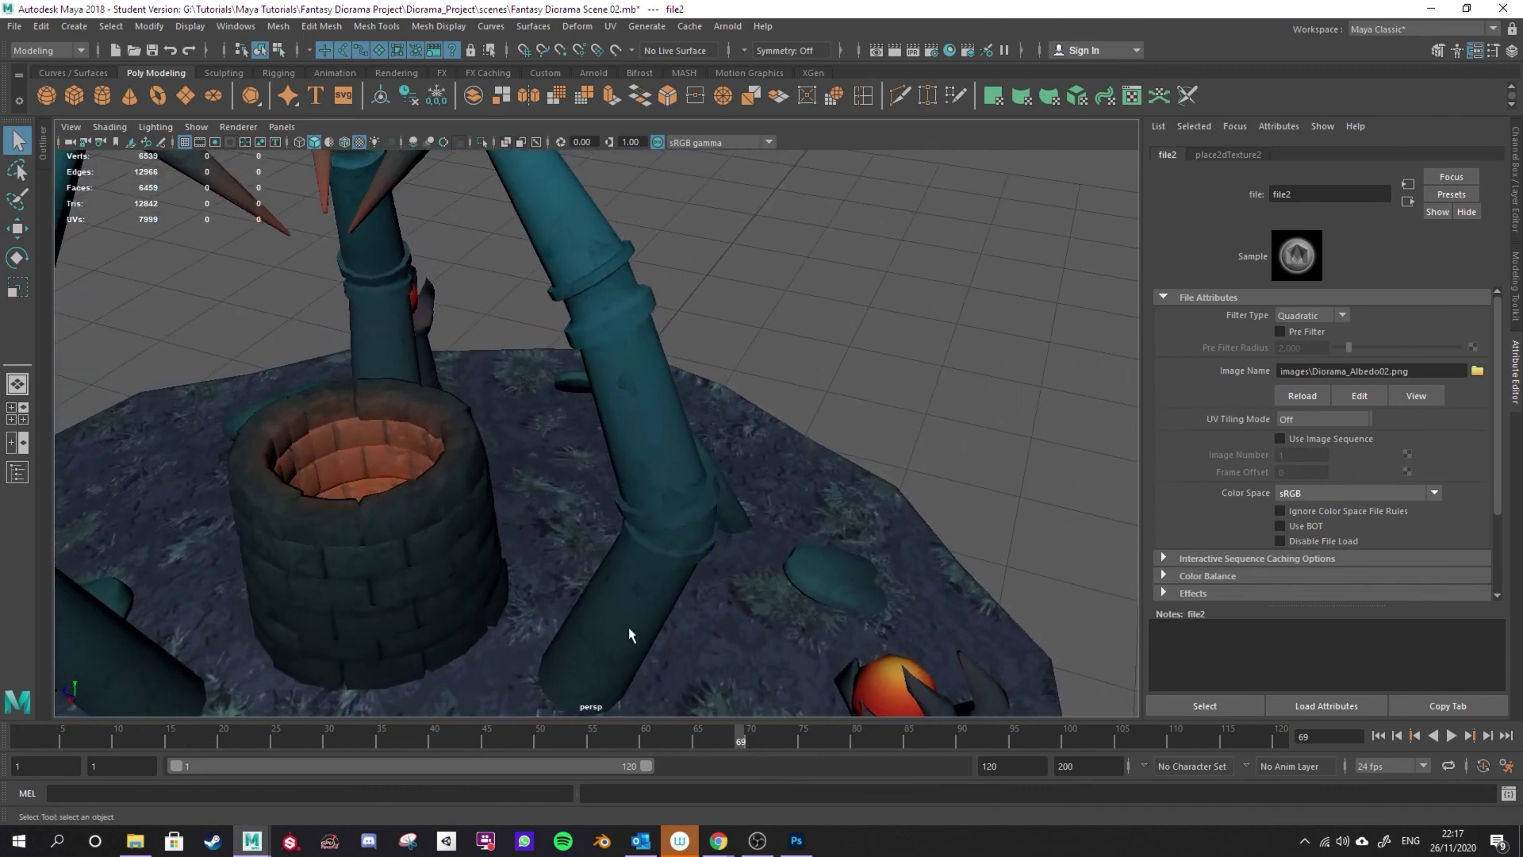
{"action": "scroll", "coordinate": [565, 302], "scroll_direction": "up", "scroll_amount": 2}
{"action": "left_click_drag", "start_coordinate": [563, 300], "coordinate": [695, 507], "text": "alt"}
{"action": "scroll", "coordinate": [375, 414], "scroll_direction": "down", "scroll_amount": 2}
{"action": "left_click_drag", "start_coordinate": [717, 650], "coordinate": [371, 266], "text": "alt"}
{"action": "scroll", "coordinate": [597, 488], "scroll_direction": "up", "scroll_amount": 2}
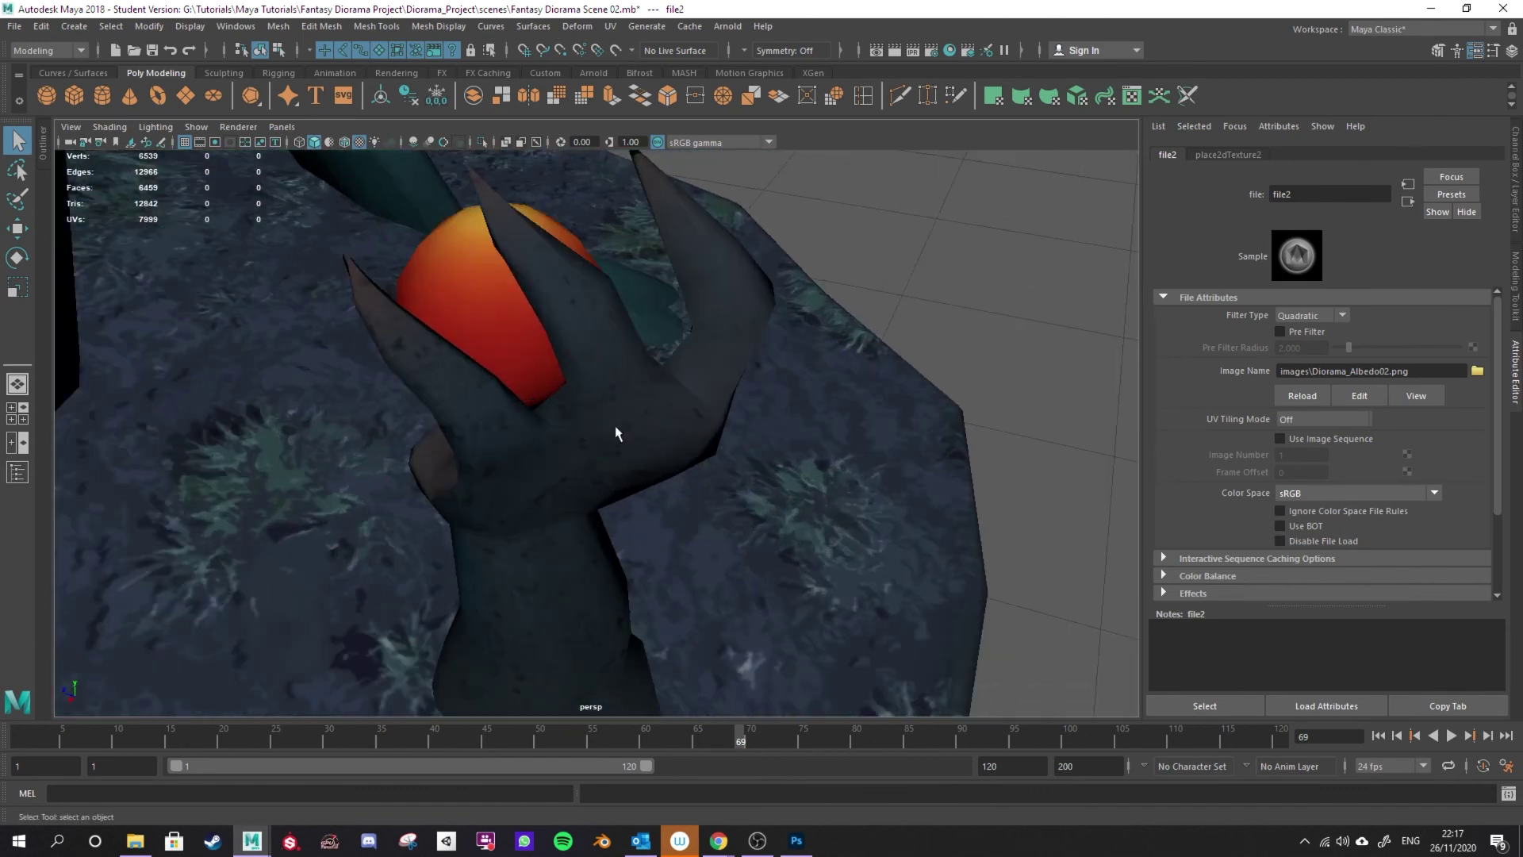
Examine the whole retextured diorama from several angles, including the base's underside and the ground seen from above
{"action": "scroll", "coordinate": [607, 456], "scroll_direction": "down", "scroll_amount": 5}
{"action": "left_click_drag", "start_coordinate": [322, 432], "coordinate": [627, 524], "text": "alt"}
{"action": "left_click_drag", "start_coordinate": [627, 524], "coordinate": [495, 471], "text": "alt"}
{"action": "scroll", "coordinate": [624, 481], "scroll_direction": "down", "scroll_amount": 4}
{"action": "left_click_drag", "start_coordinate": [549, 530], "coordinate": [619, 515], "text": "alt"}
{"action": "scroll", "coordinate": [665, 505], "scroll_direction": "down", "scroll_amount": 1}
{"action": "left_click_drag", "start_coordinate": [629, 395], "coordinate": [646, 466], "text": "alt"}
{"action": "scroll", "coordinate": [665, 504], "scroll_direction": "down", "scroll_amount": 1}
{"action": "left_click_drag", "start_coordinate": [589, 523], "coordinate": [620, 454]}
{"action": "scroll", "coordinate": [596, 429], "scroll_direction": "up", "scroll_amount": 1}
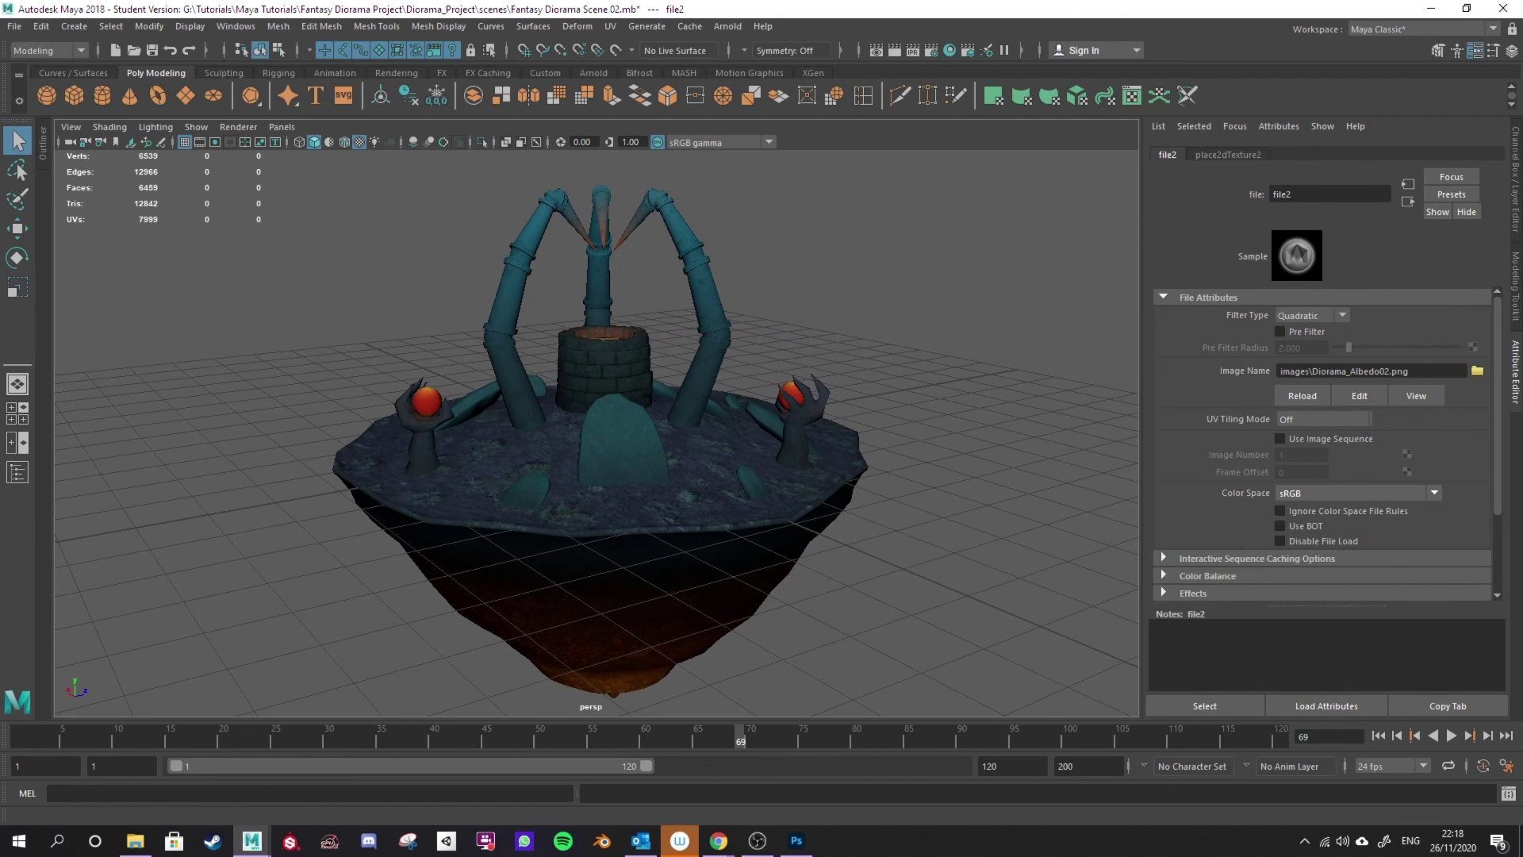
{"action": "key", "text": "alt+Tab"}
{"action": "left_click_drag", "start_coordinate": [510, 317], "coordinate": [523, 357]}
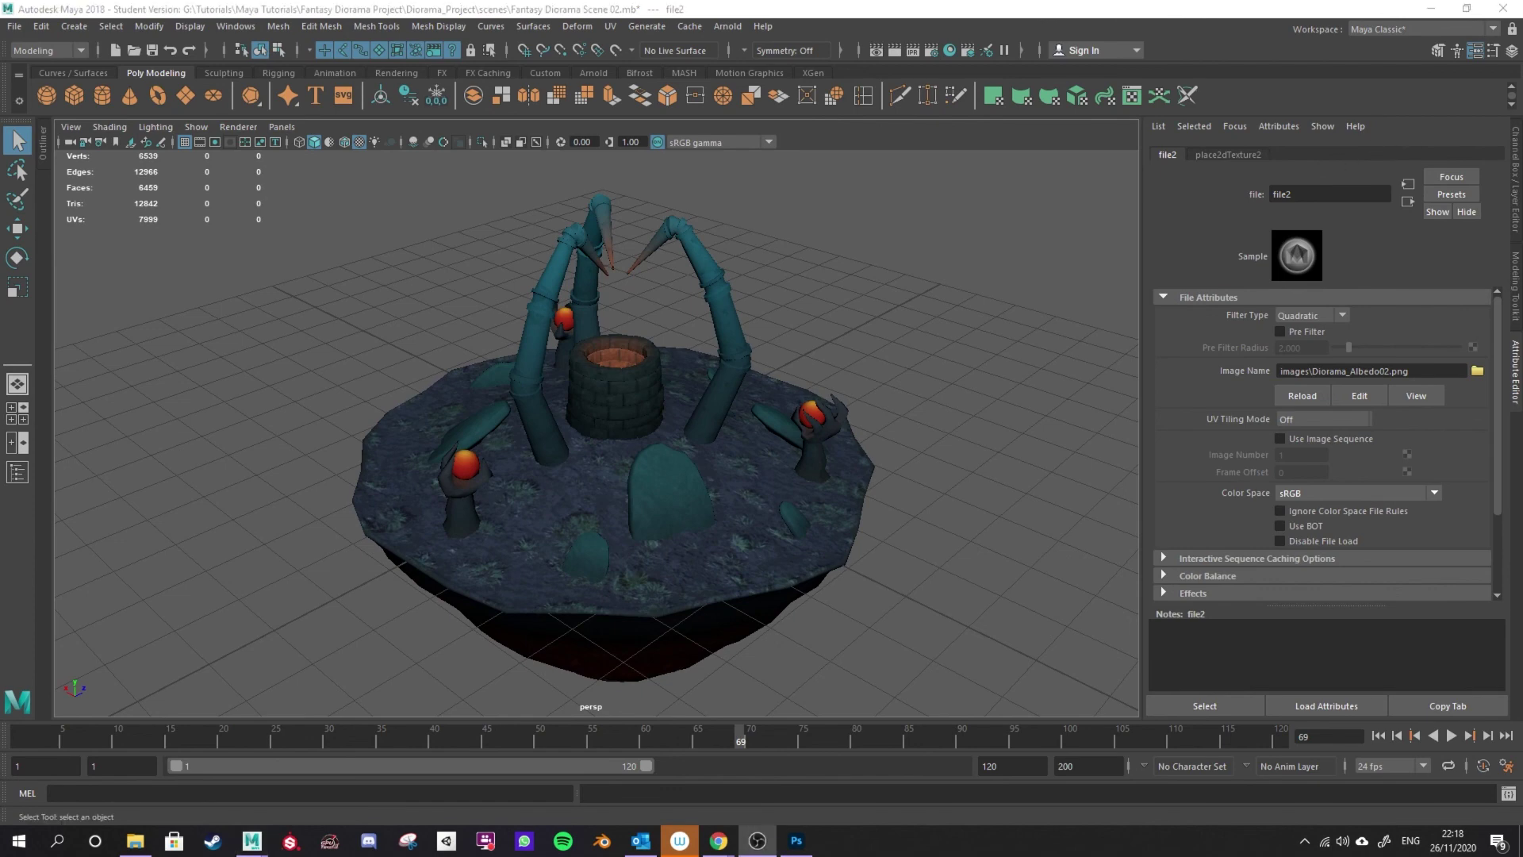
Assign the existing material Diorama_Material to the diorama mesh and deselect it
{"action": "left_click", "coordinate": [571, 671]}
{"action": "left_click", "coordinate": [583, 639]}
{"action": "right_click", "coordinate": [601, 473]}
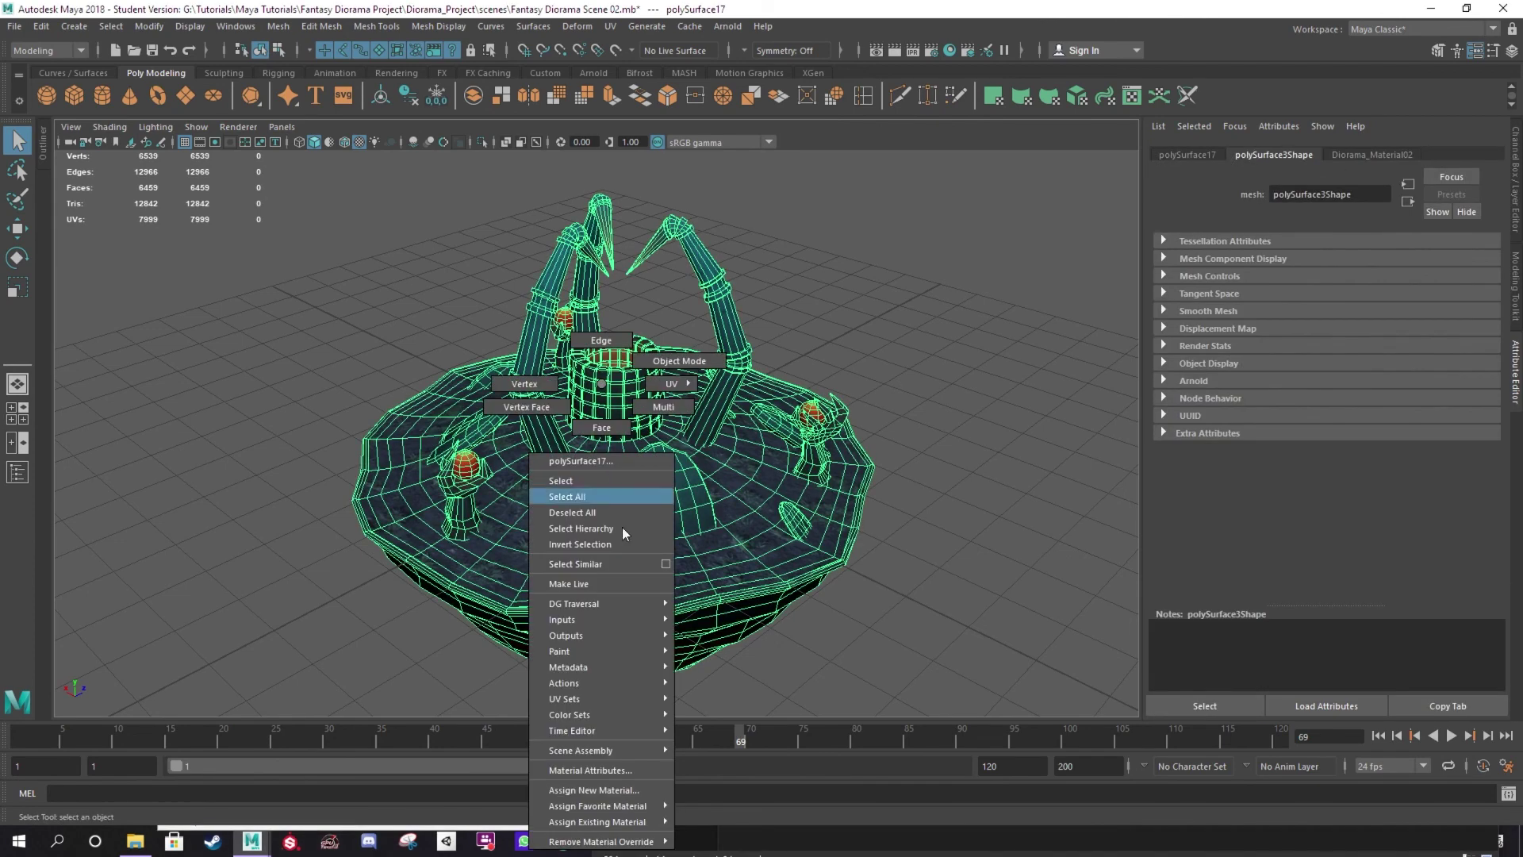
{"action": "mouse_move", "coordinate": [642, 826]}
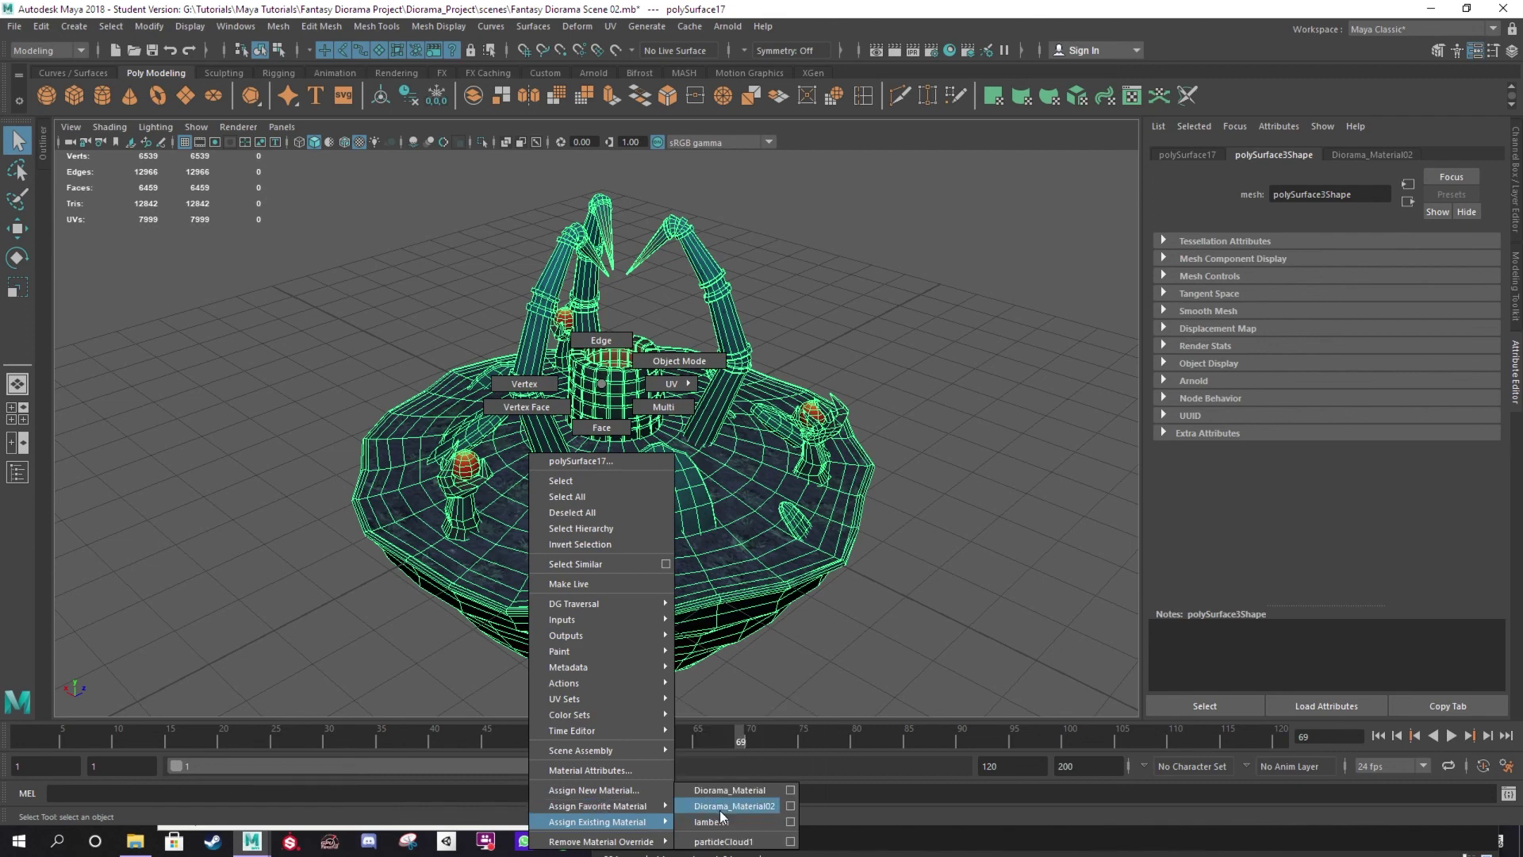
{"action": "left_click", "coordinate": [737, 793]}
{"action": "left_click", "coordinate": [860, 646]}
Inspect the diorama with its plain hand-painted texture up close and from several angles for comparison
{"action": "scroll", "coordinate": [879, 465], "scroll_direction": "up", "scroll_amount": 5}
{"action": "left_click_drag", "start_coordinate": [784, 496], "coordinate": [617, 520]}
{"action": "scroll", "coordinate": [649, 431], "scroll_direction": "down", "scroll_amount": 5}
{"action": "left_click_drag", "start_coordinate": [464, 407], "coordinate": [557, 439]}
{"action": "mouse_move", "coordinate": [603, 486]}
{"action": "left_mouse_down"}
{"action": "mouse_move", "coordinate": [643, 558]}
{"action": "mouse_move", "coordinate": [598, 506]}
{"action": "left_mouse_up"}
{"action": "left_click_drag", "start_coordinate": [692, 448], "coordinate": [654, 552]}
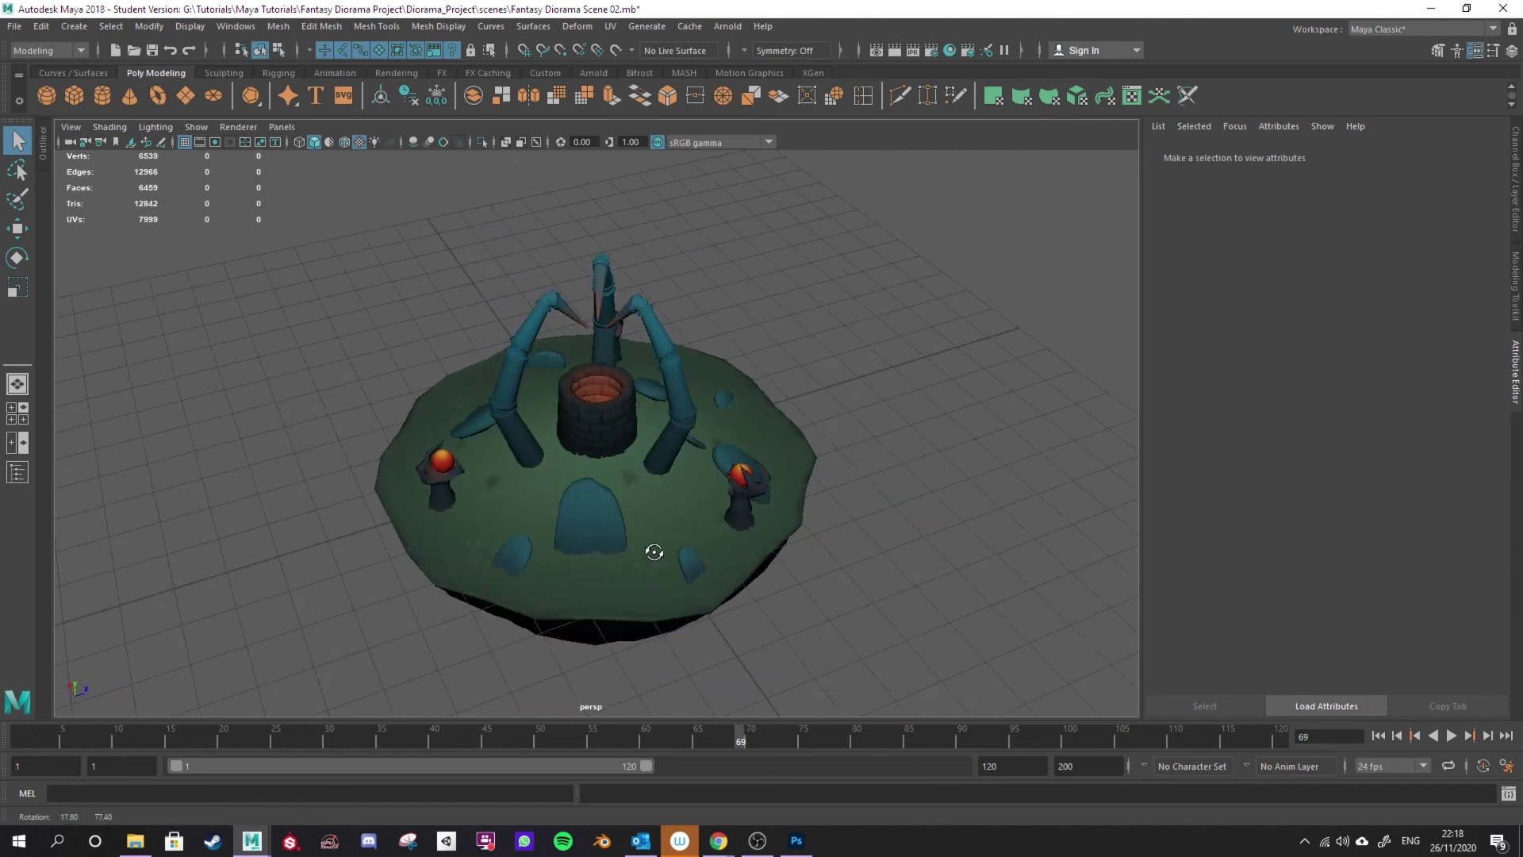
{"action": "left_click_drag", "start_coordinate": [533, 514], "coordinate": [609, 498]}
Assign the existing material Diorama_Material02 to the diorama mesh and deselect it
{"action": "left_click", "coordinate": [611, 495]}
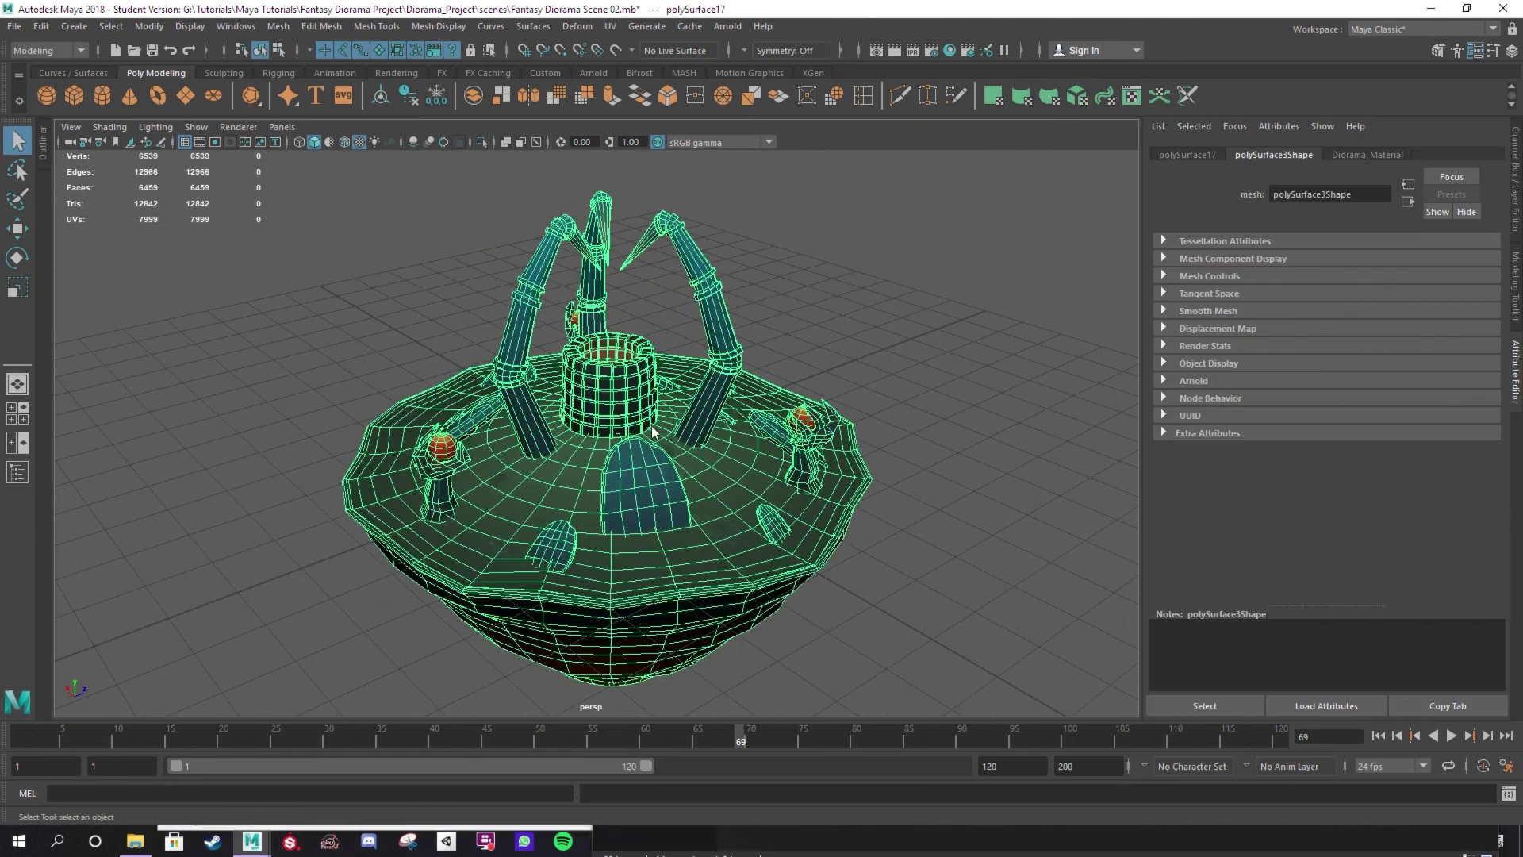
{"action": "right_click", "coordinate": [651, 384]}
{"action": "mouse_move", "coordinate": [667, 825]}
{"action": "left_click", "coordinate": [779, 807]}
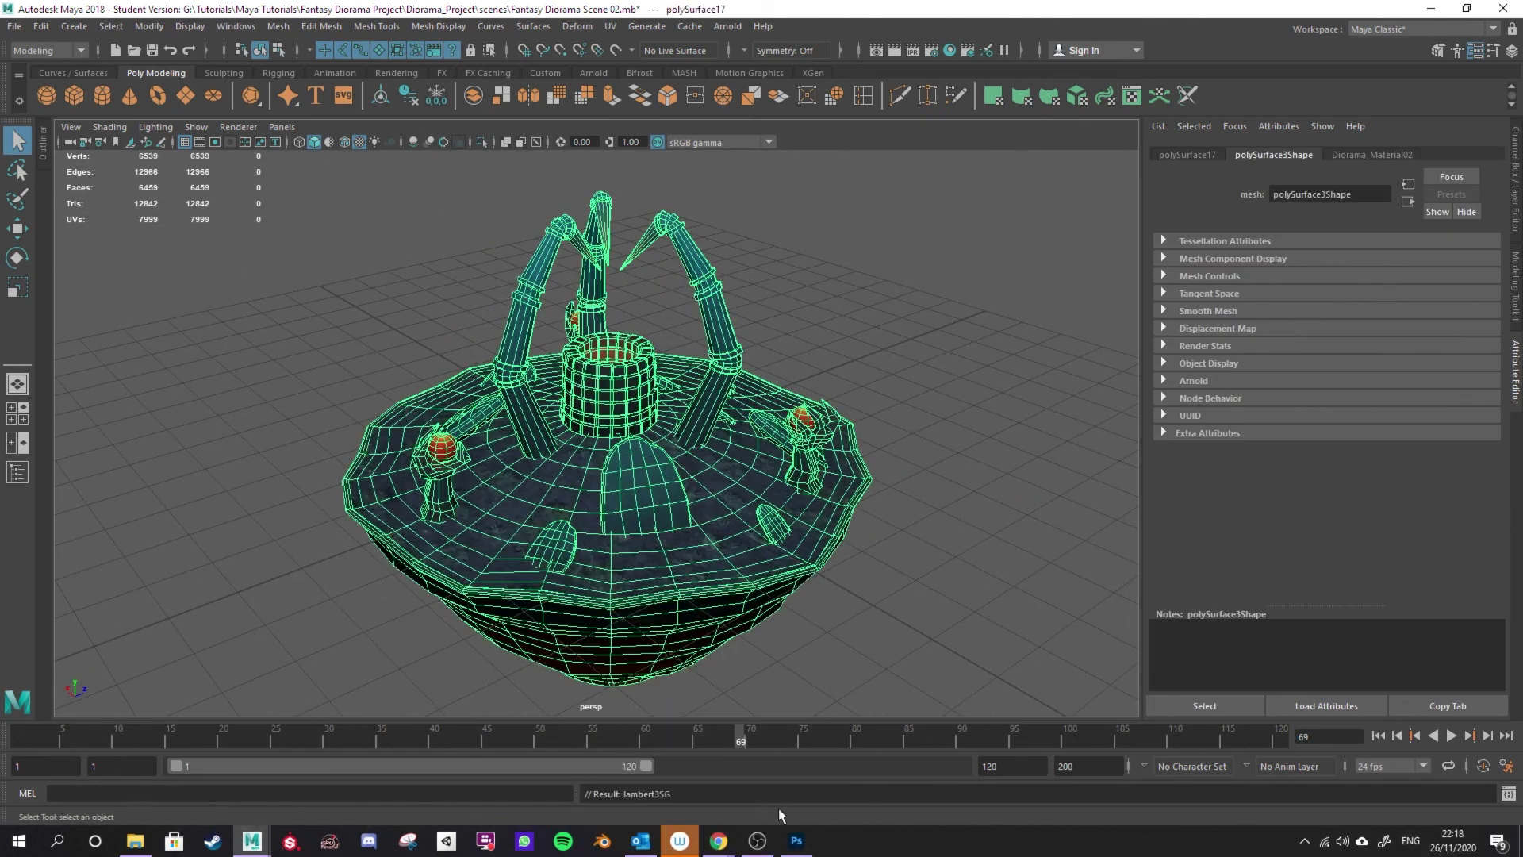
{"action": "left_click", "coordinate": [887, 521]}
Compare the diorama's textured versions from the side and from above, closing in on the lava inside the well
{"action": "left_click_drag", "start_coordinate": [887, 521], "coordinate": [663, 489]}
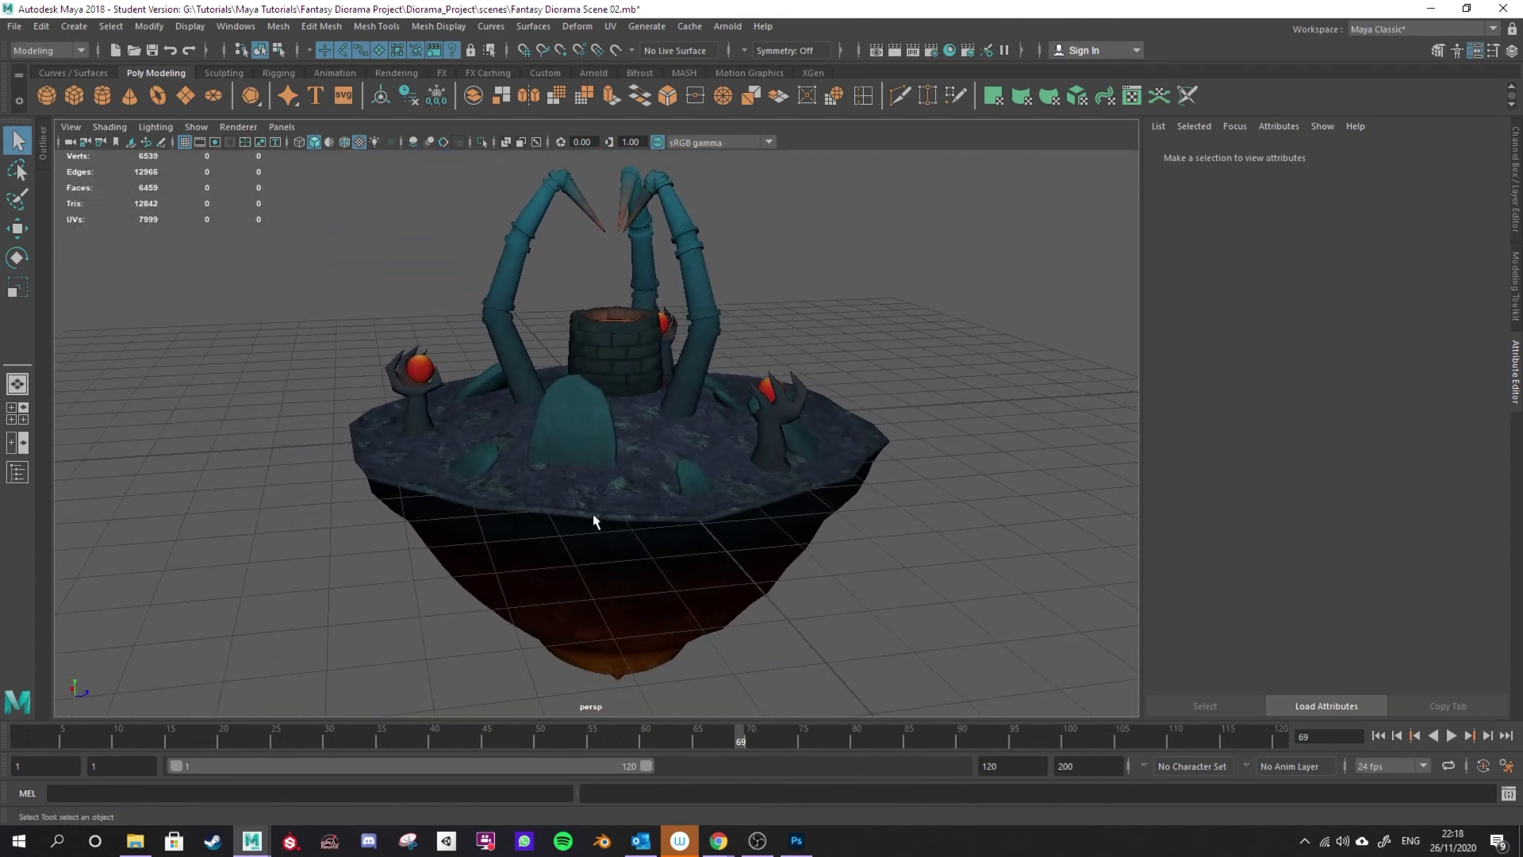
{"action": "mouse_move", "coordinate": [574, 525]}
{"action": "left_mouse_down"}
{"action": "mouse_move", "coordinate": [616, 544]}
{"action": "mouse_move", "coordinate": [585, 527]}
{"action": "left_mouse_up"}
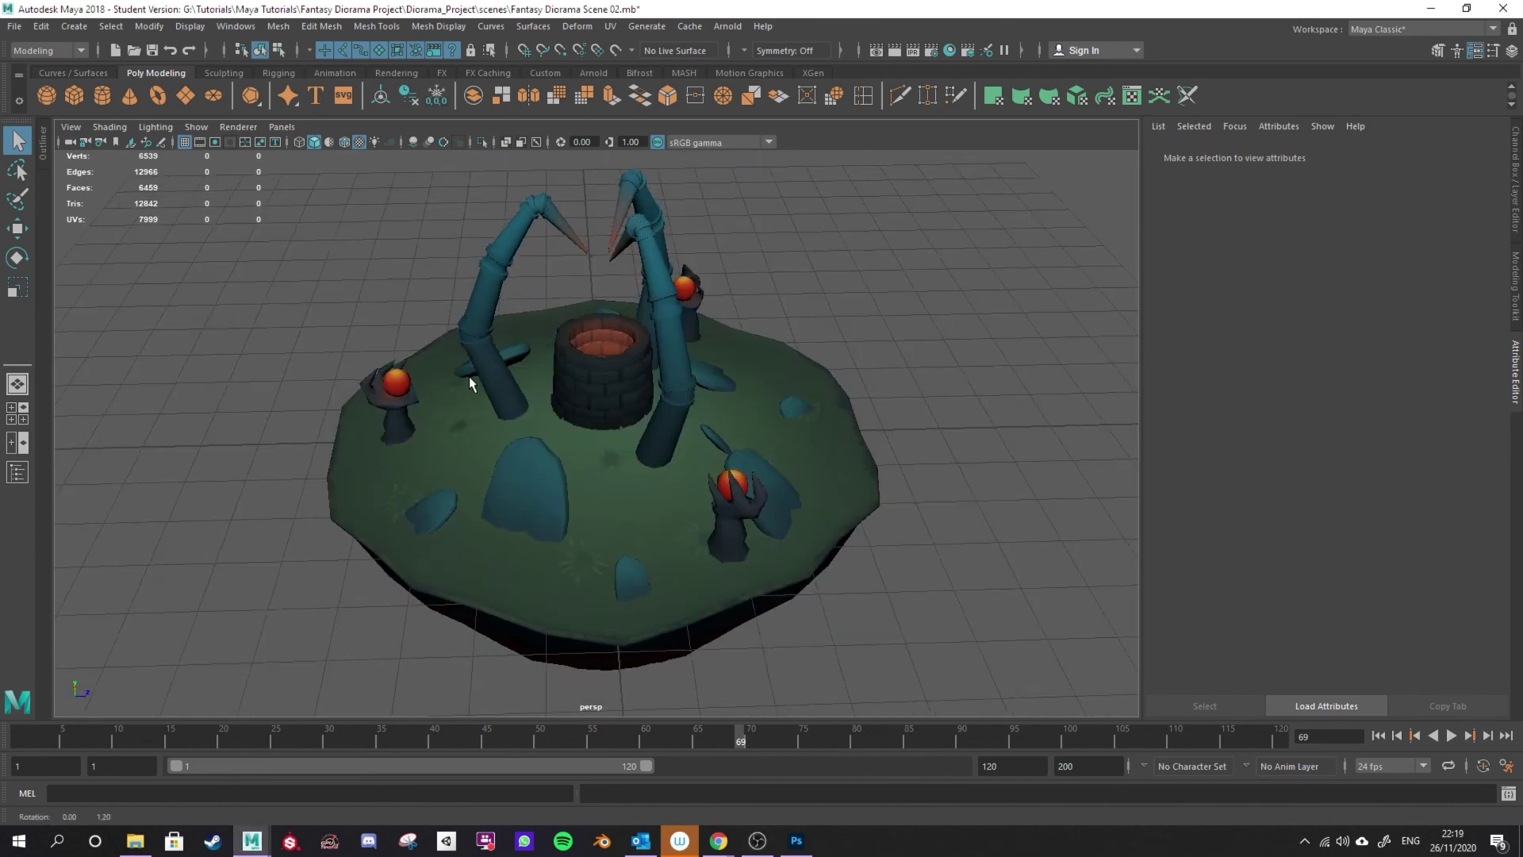
{"action": "left_click_drag", "start_coordinate": [469, 376], "coordinate": [516, 439]}
{"action": "left_click_drag", "start_coordinate": [594, 411], "coordinate": [741, 778]}
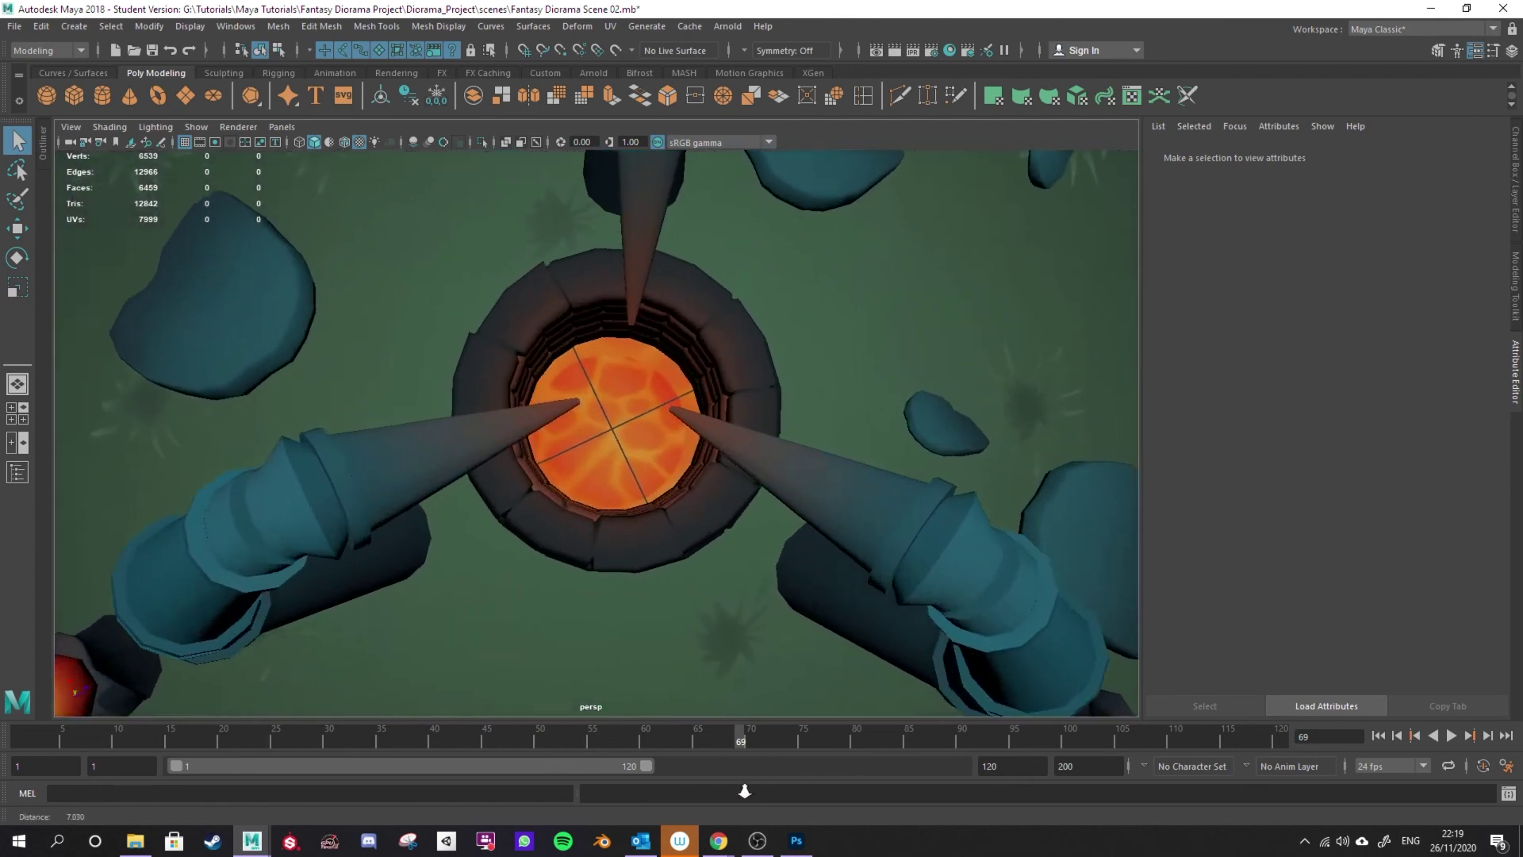